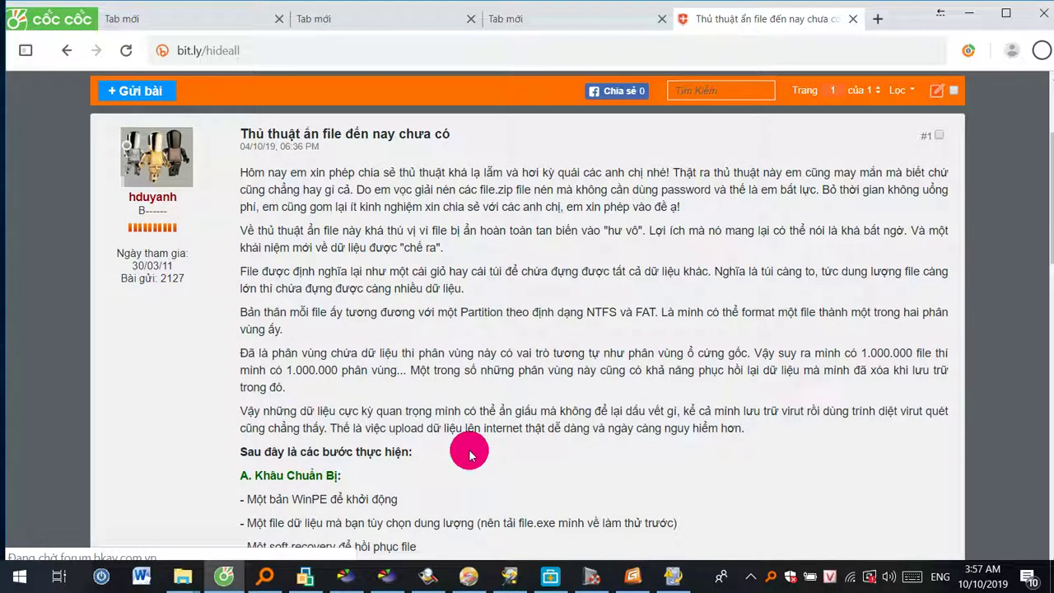
# - Read the preparation section of the file-hiding article and highlight its short address bit.ly/hideall
pyautogui.scroll(-3, 474, 443)
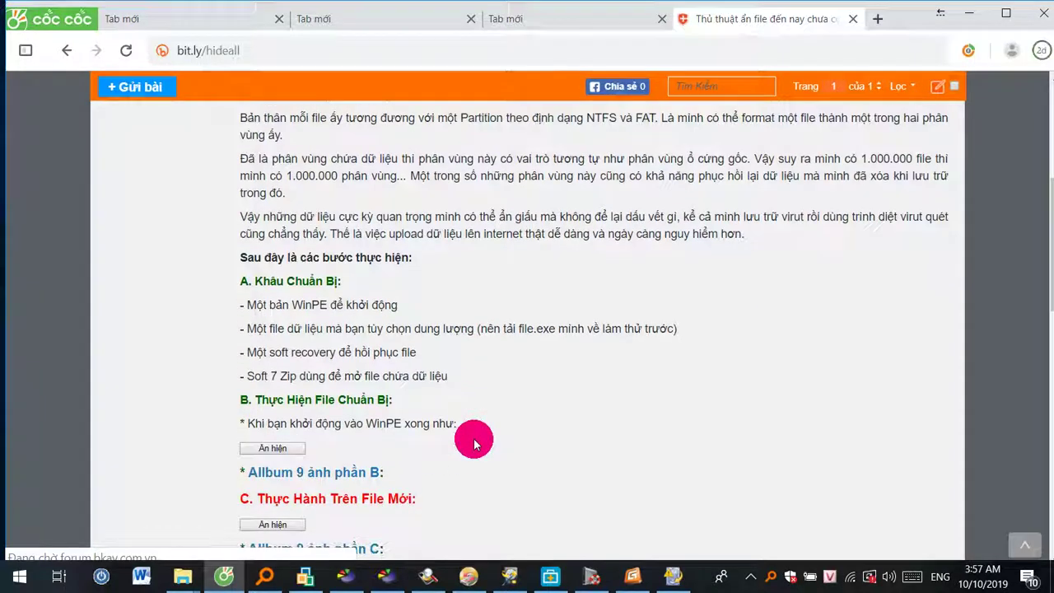
pyautogui.scroll(1, 474, 442)
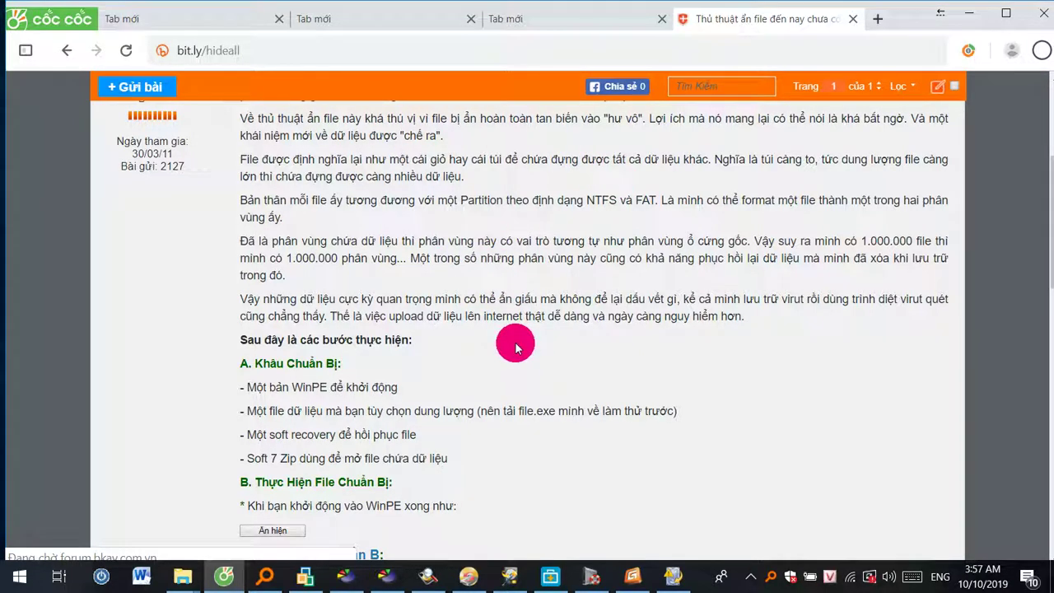
pyautogui.click(293, 50)
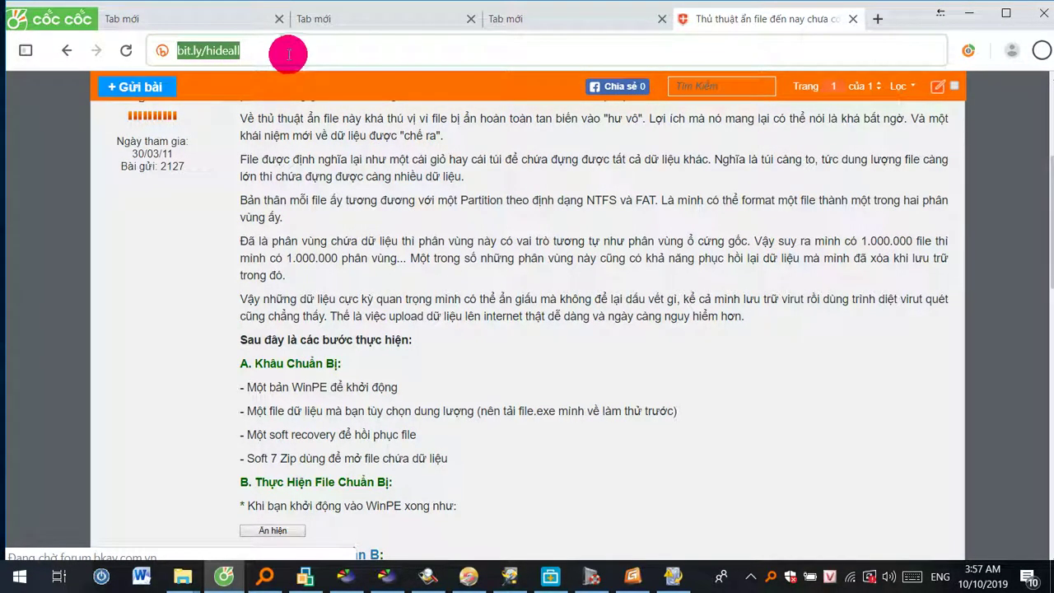
# - Review the short links bit.ly/winpeall, bit.ly/allwinpe and bit.ly/megahda waiting in the three blank pages
pyautogui.click(196, 21)
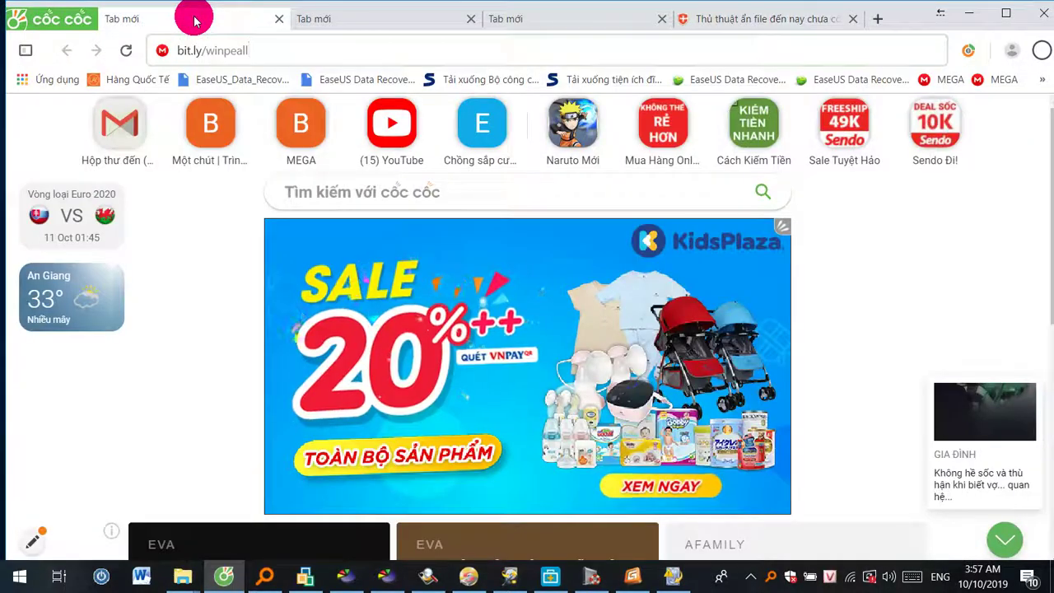
pyautogui.click(181, 47)
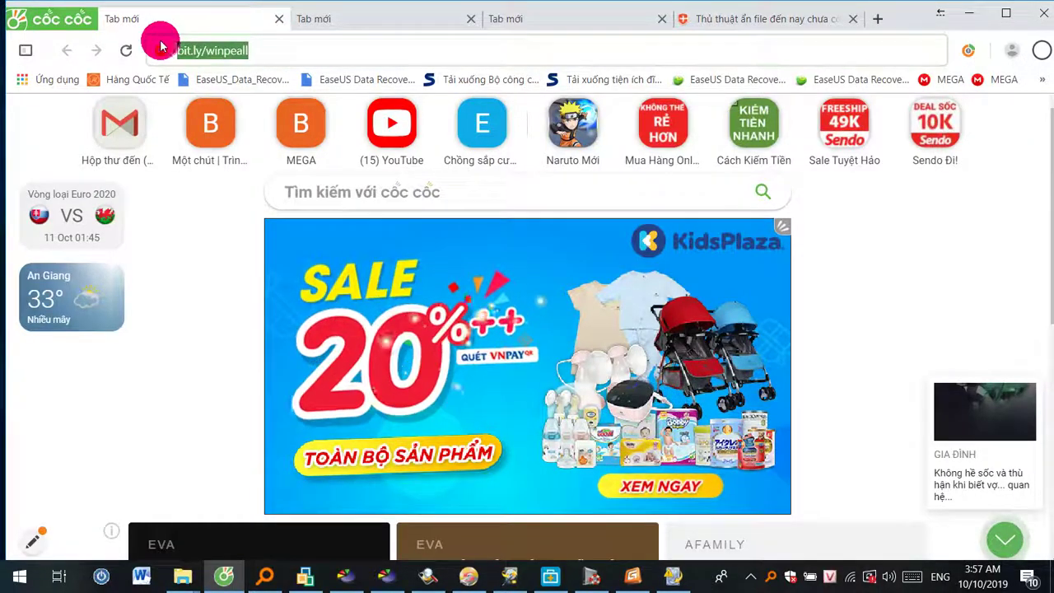
pyautogui.click(400, 18)
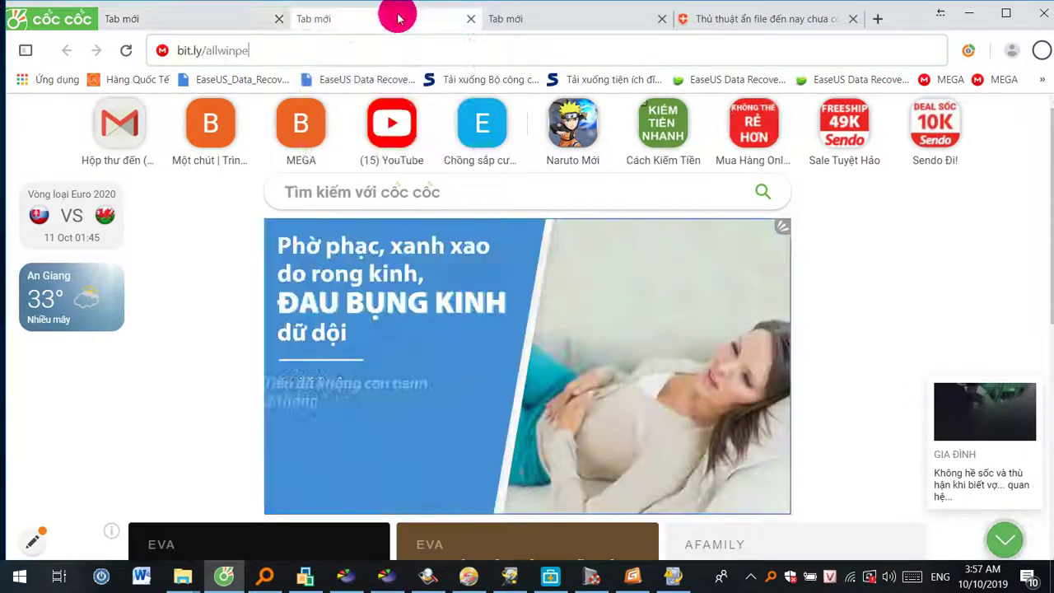
pyautogui.click(302, 50)
pyautogui.click(576, 19)
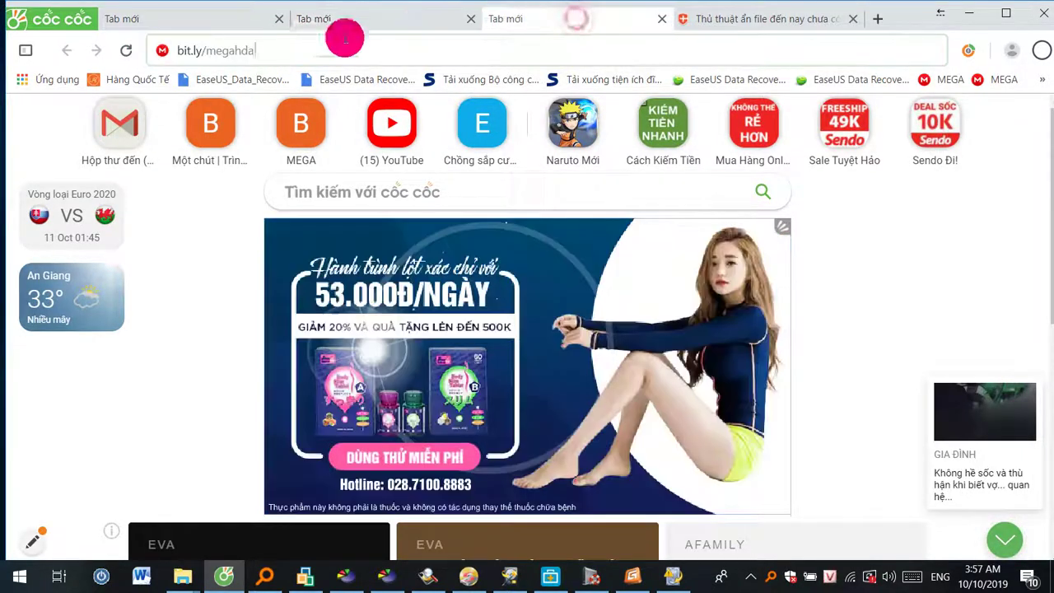
pyautogui.click(289, 51)
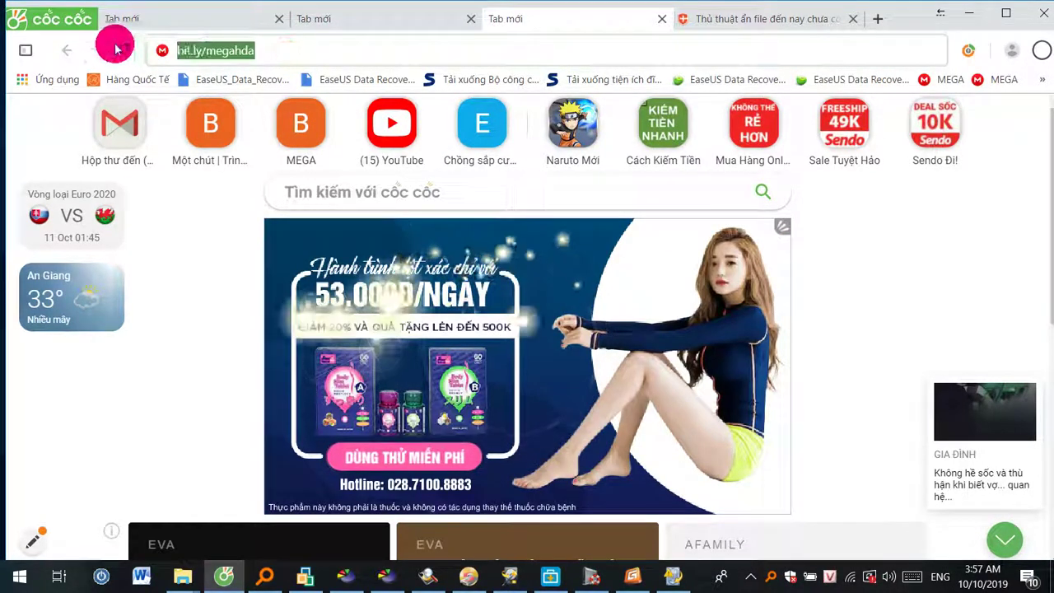
# - Load the three short links bit.ly/winpeall, bit.ly/allwinpe and bit.ly/megahda, each in its own page
pyautogui.click(208, 27)
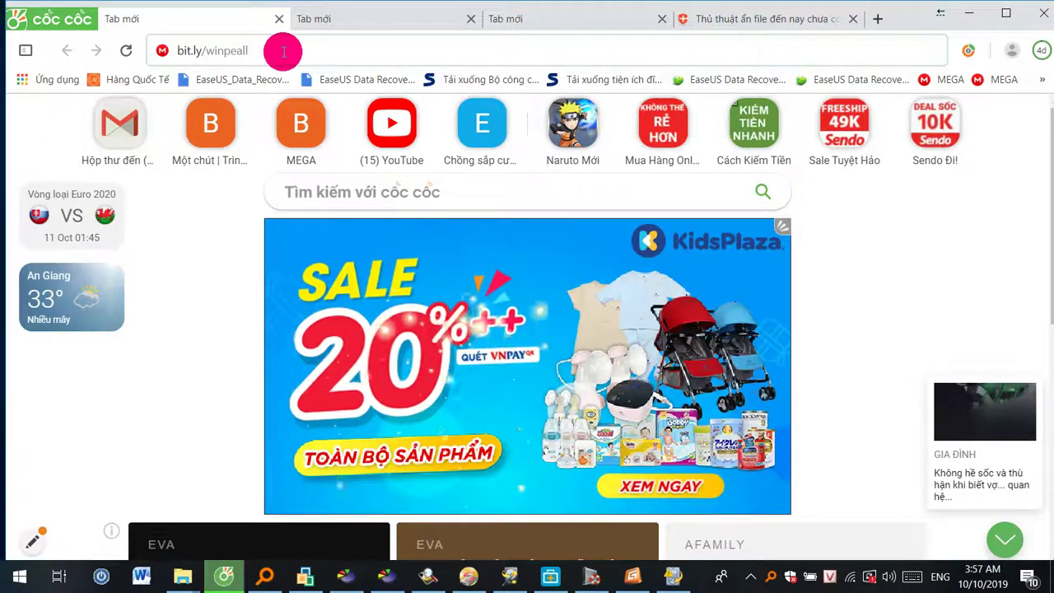
pyautogui.press('Return')
pyautogui.click(367, 24)
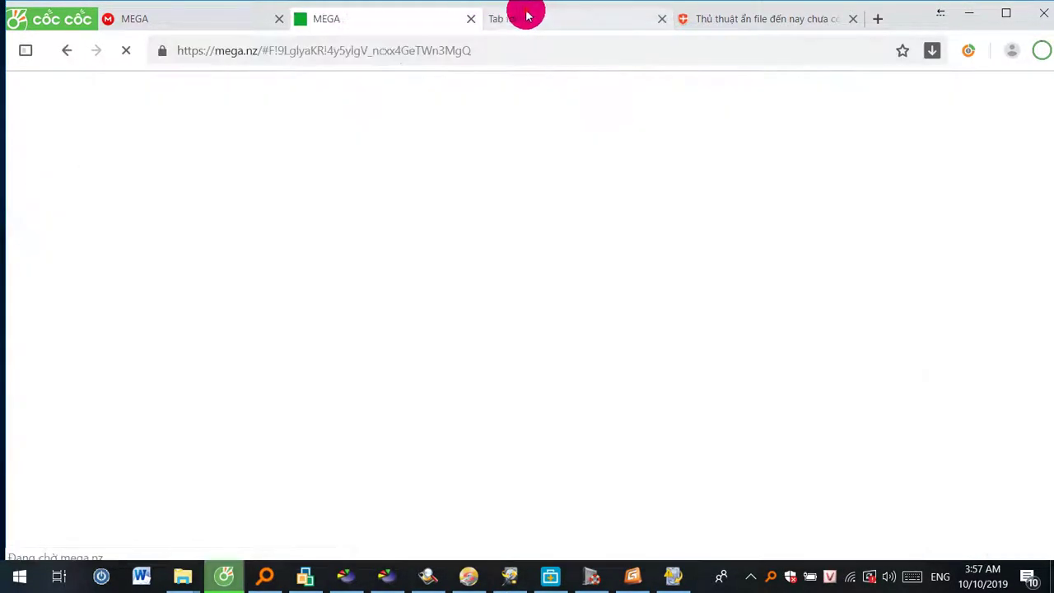
pyautogui.click(527, 14)
pyautogui.press('Return')
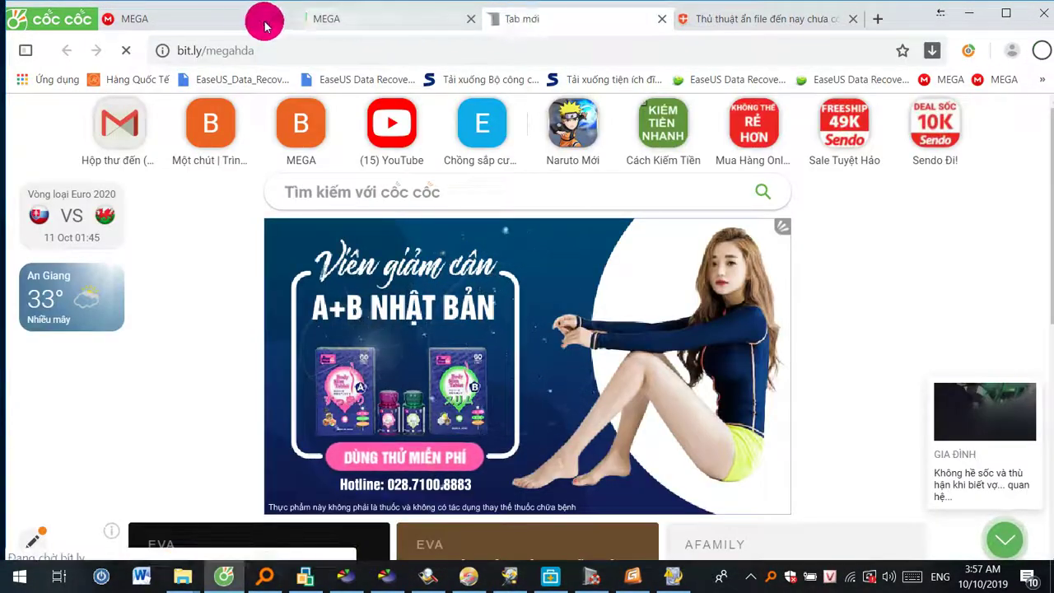
# - Open the _Thu Thuat An File - Super Hide File folder in the All WinPE share and highlight all its items
pyautogui.click(189, 25)
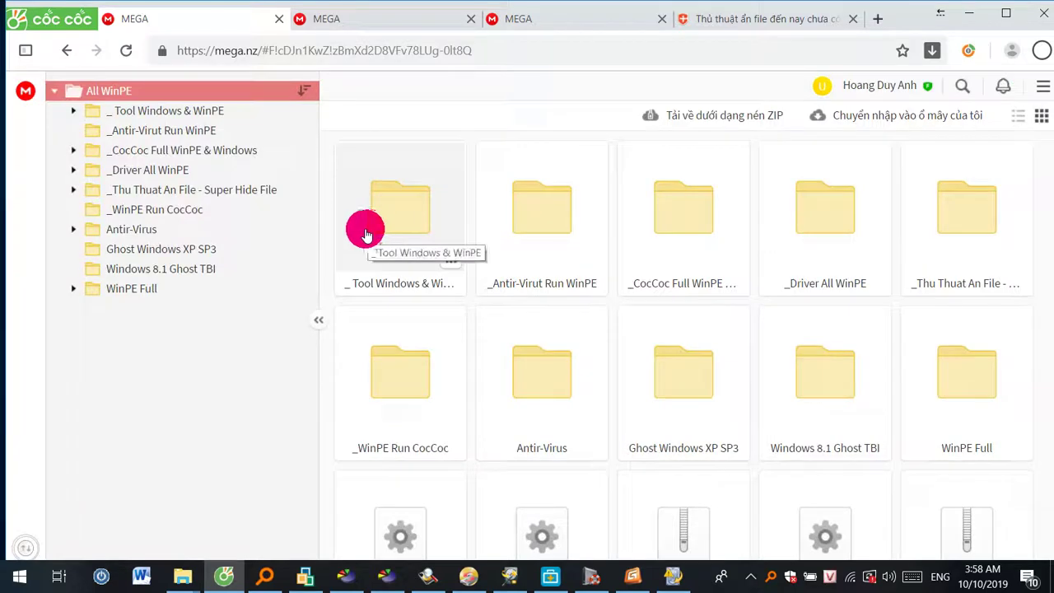
pyautogui.click(216, 195)
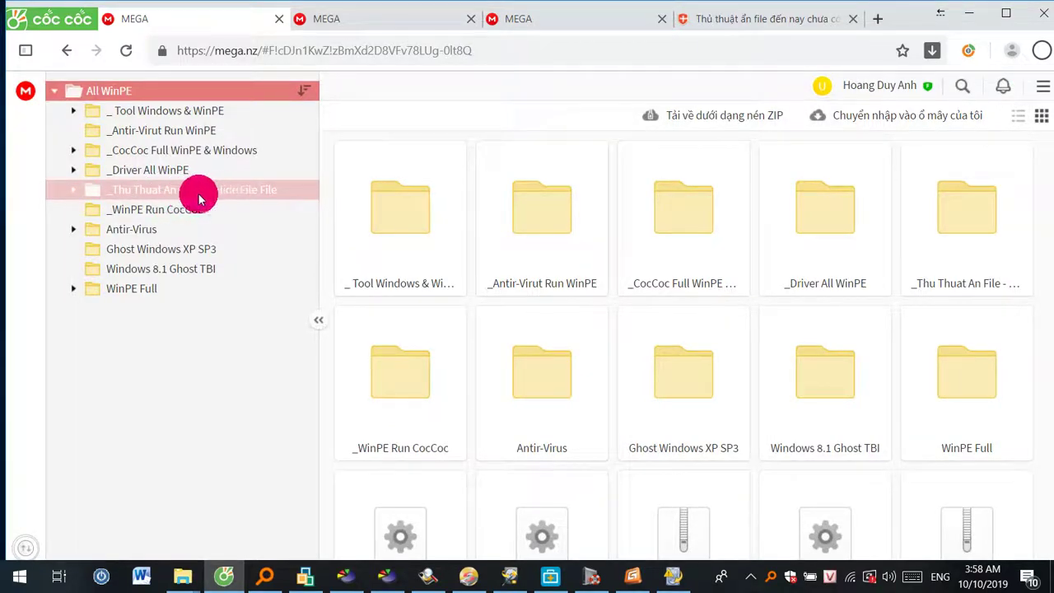
pyautogui.click(402, 25)
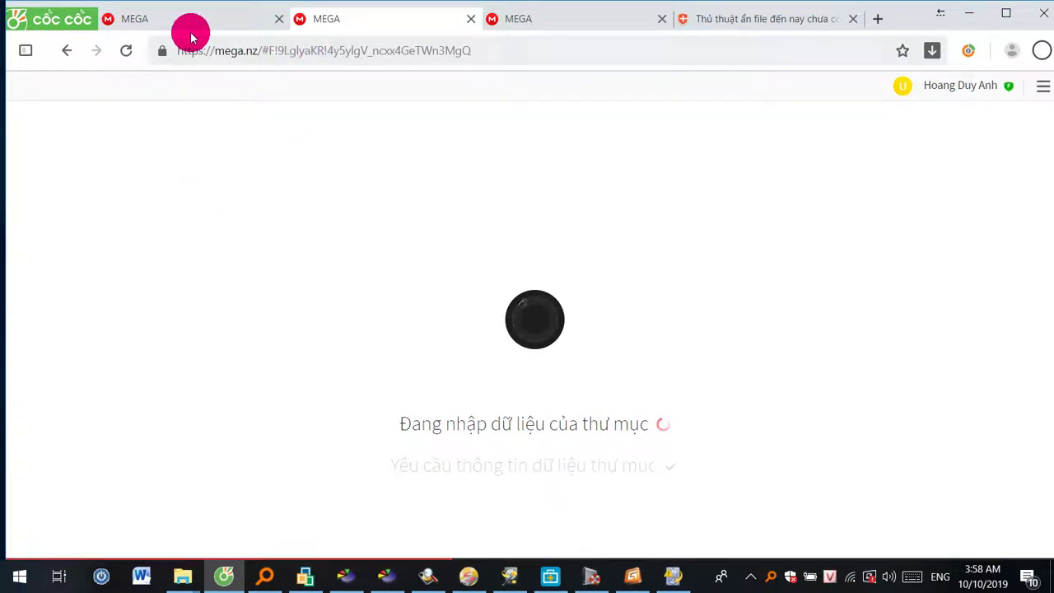
pyautogui.click(223, 19)
pyautogui.moveTo(564, 357); pyautogui.dragTo(348, 145)
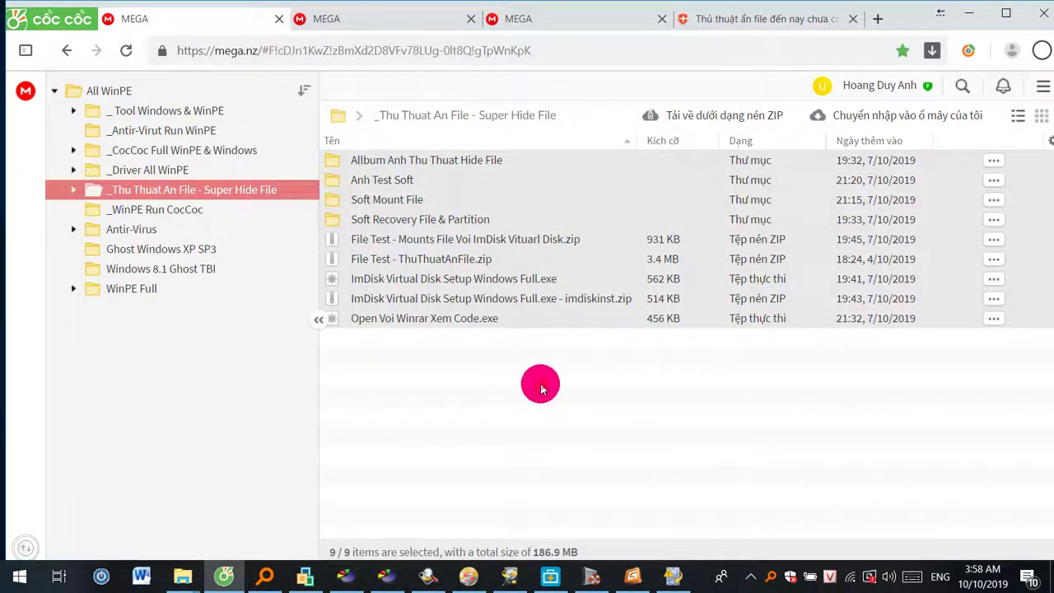
pyautogui.click(540, 387)
# - Show the contents of the _Thu Thuat An File - Super Hide File folder in the My Mega Full share
pyautogui.click(387, 18)
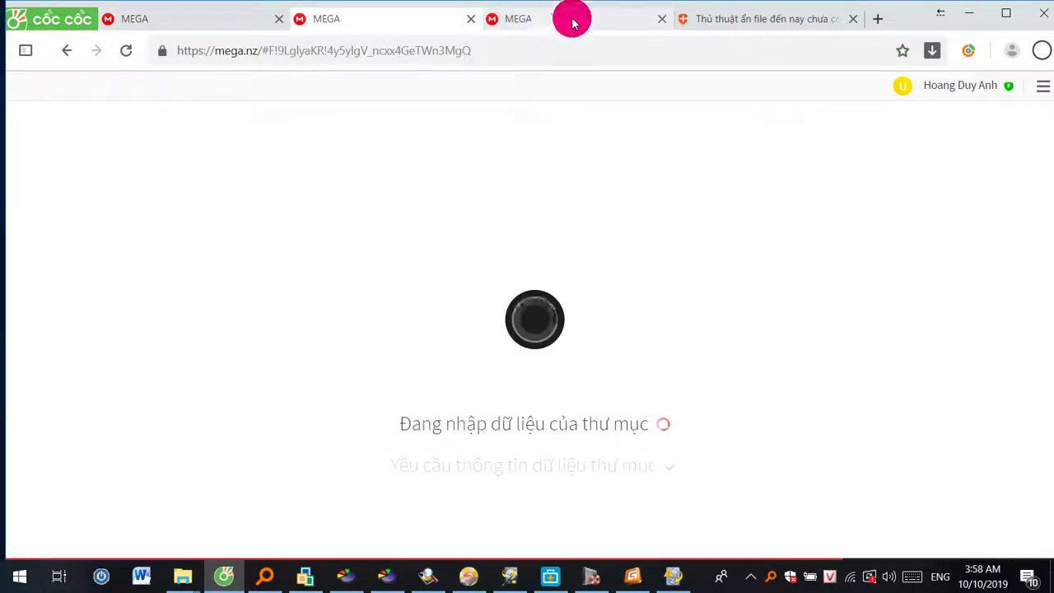
pyautogui.click(574, 22)
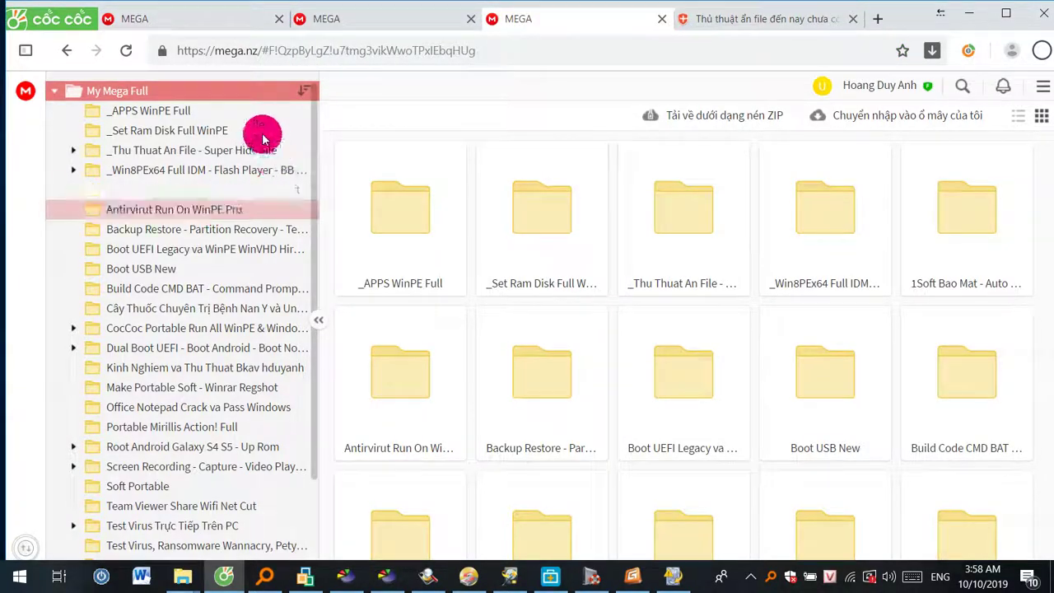
pyautogui.click(243, 149)
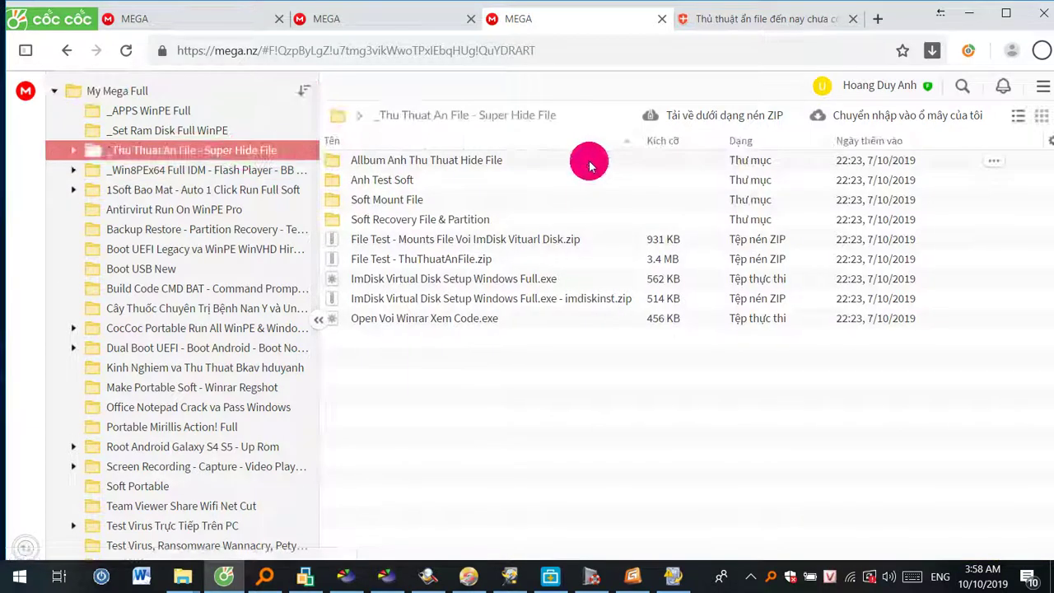
pyautogui.moveTo(600, 376); pyautogui.dragTo(384, 146)
# - Show the contents of the _Thu Thuat An File - Super Hide File folder in the WinPE Full Version share
pyautogui.click(395, 20)
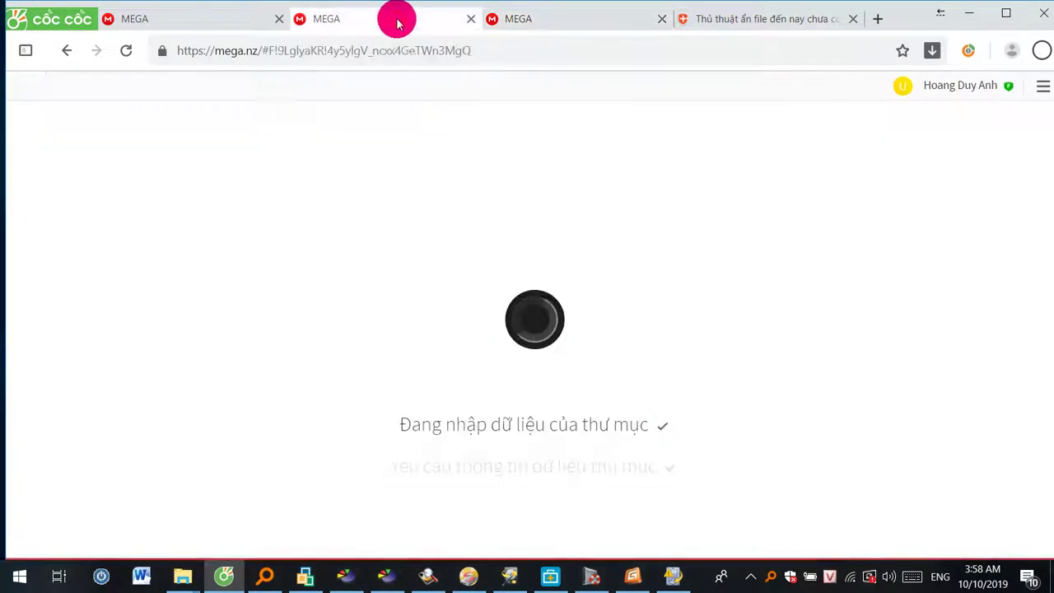
pyautogui.click(229, 168)
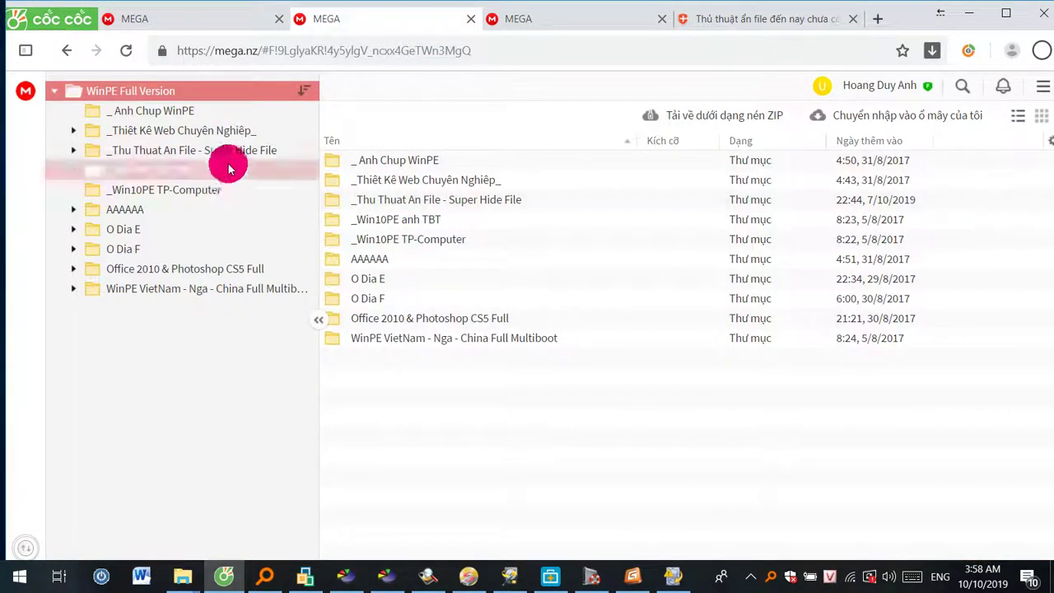
pyautogui.click(251, 148)
pyautogui.moveTo(593, 376); pyautogui.dragTo(381, 160)
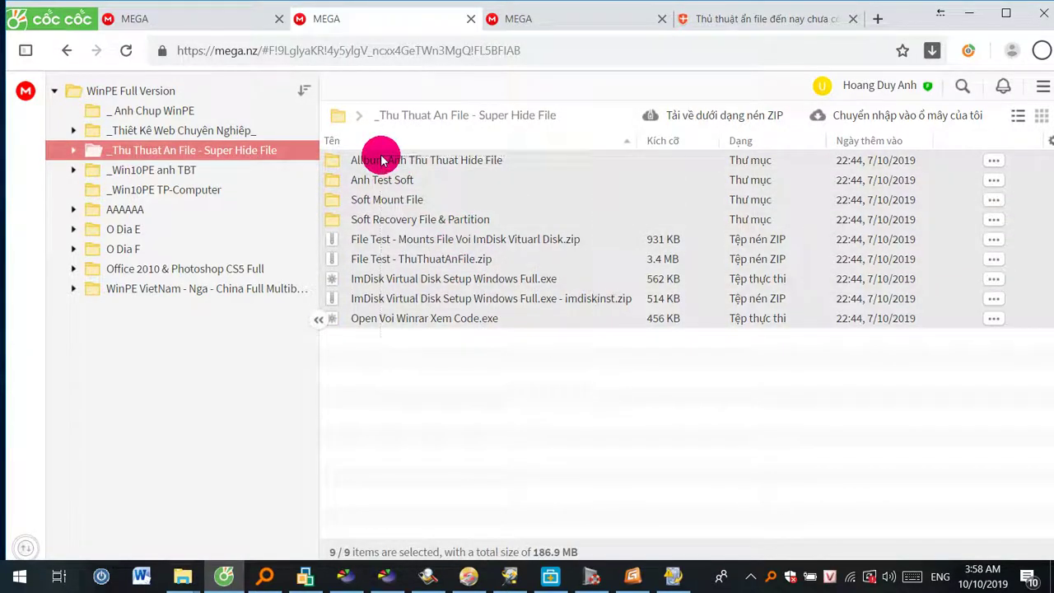
# - Download ImDisk Virtual Disk Setup Windows Full.exe from the hide-file folder of the All WinPE share
pyautogui.click(174, 13)
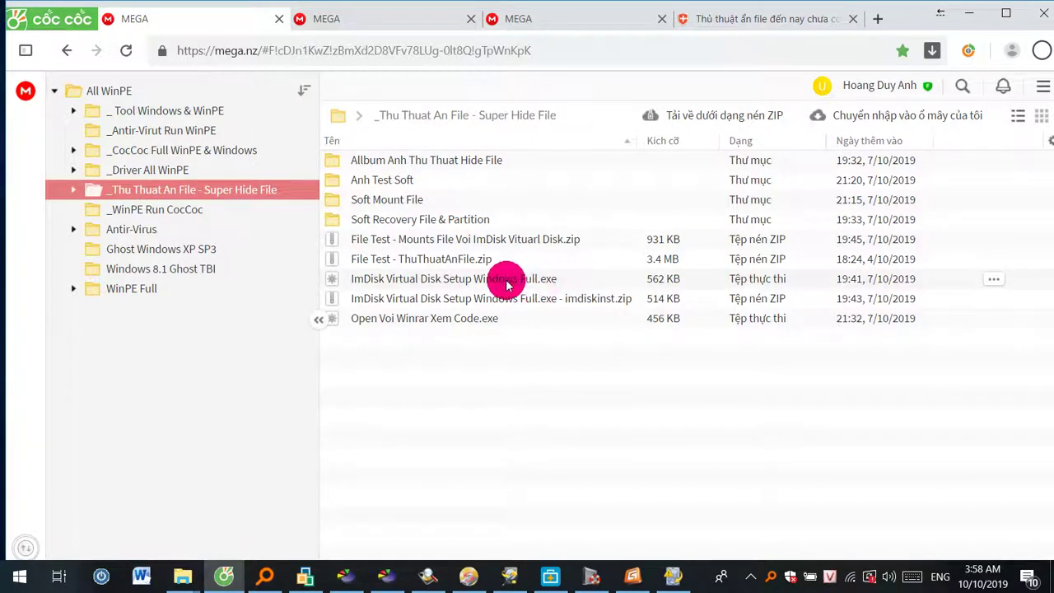
pyautogui.click(546, 243)
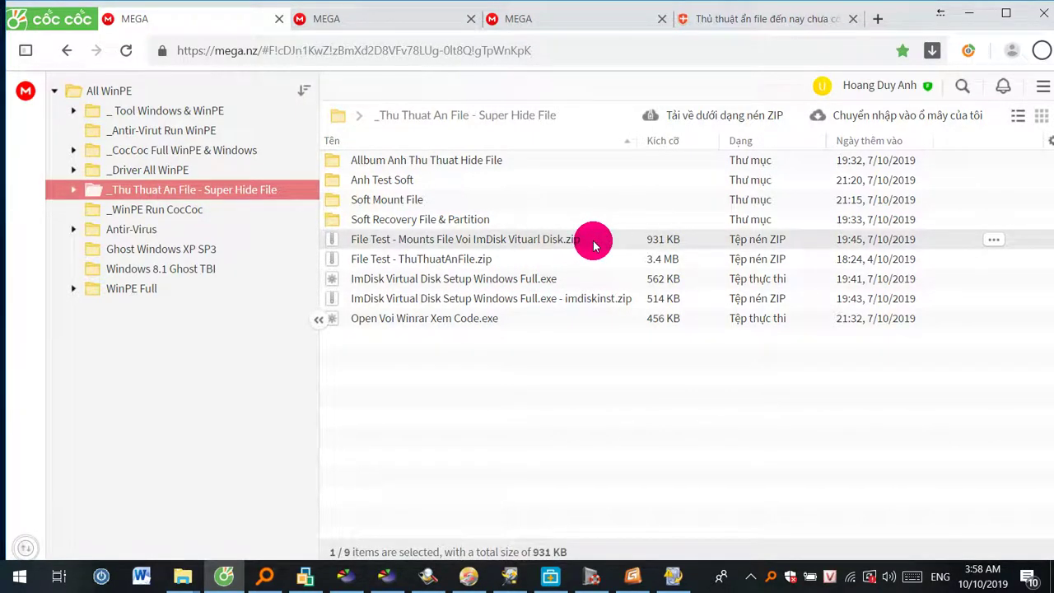
pyautogui.click(545, 281)
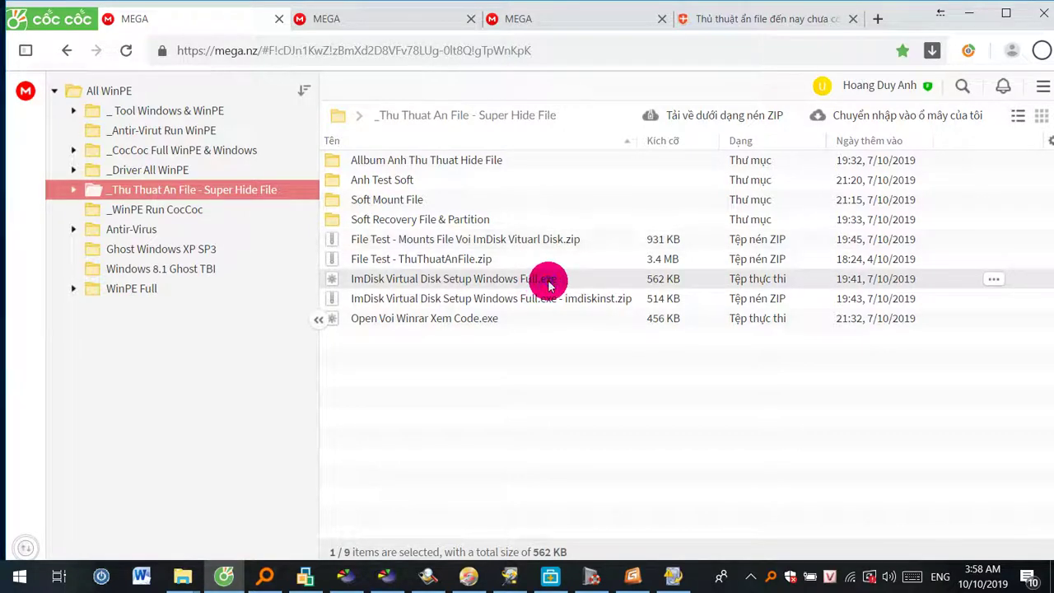
pyautogui.rightClick(548, 283)
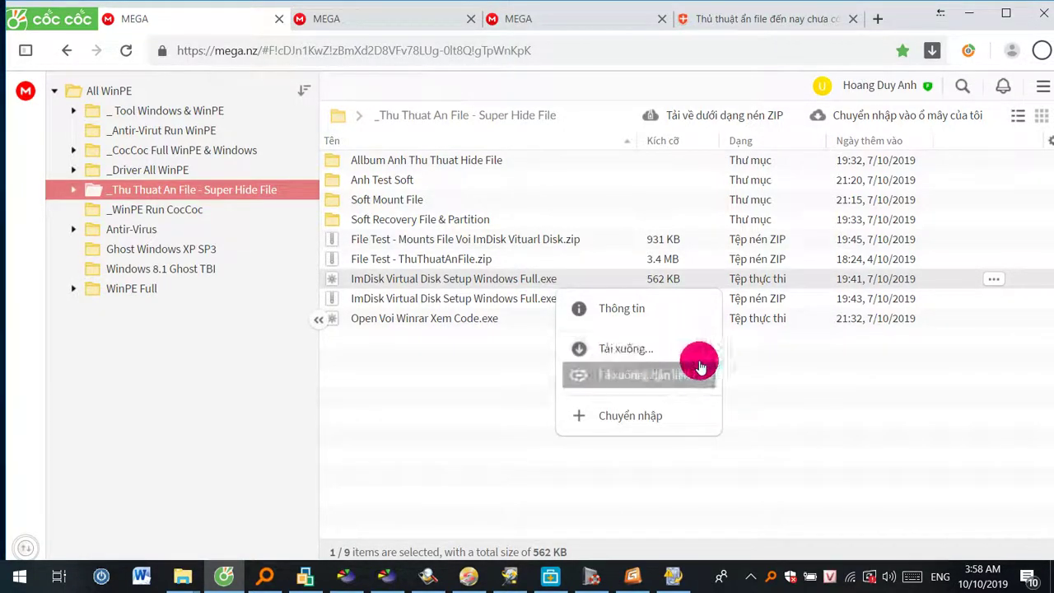
pyautogui.moveTo(722, 350)
pyautogui.click(772, 353)
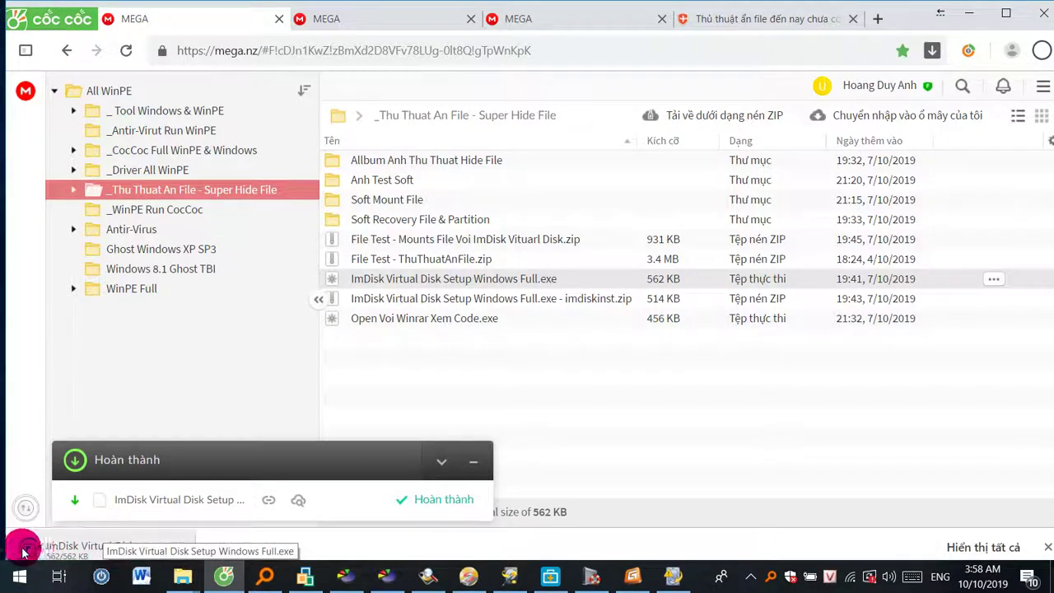
# - Try to install ImDisk from the downloaded setup file, close the ImDisk Virtual Disk Driver window and collapse the transfer list
pyautogui.click(73, 557)
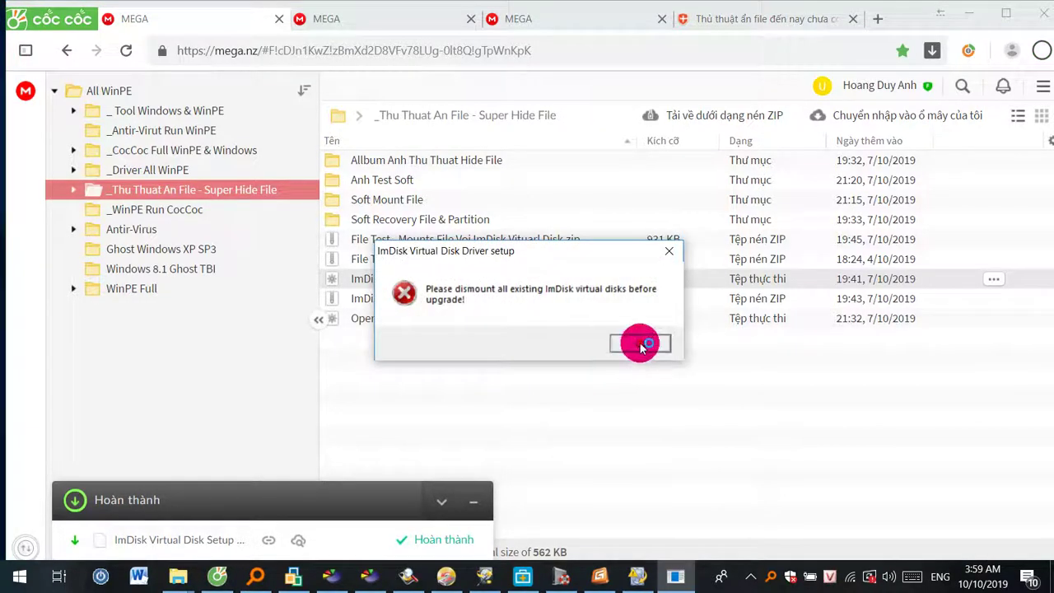
pyautogui.click(640, 343)
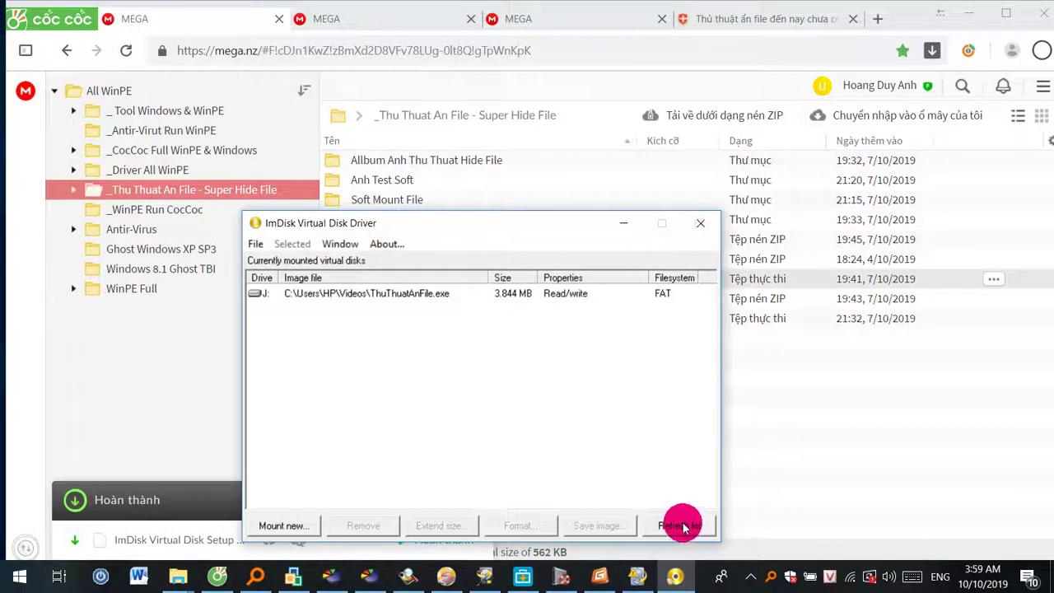
pyautogui.click(704, 224)
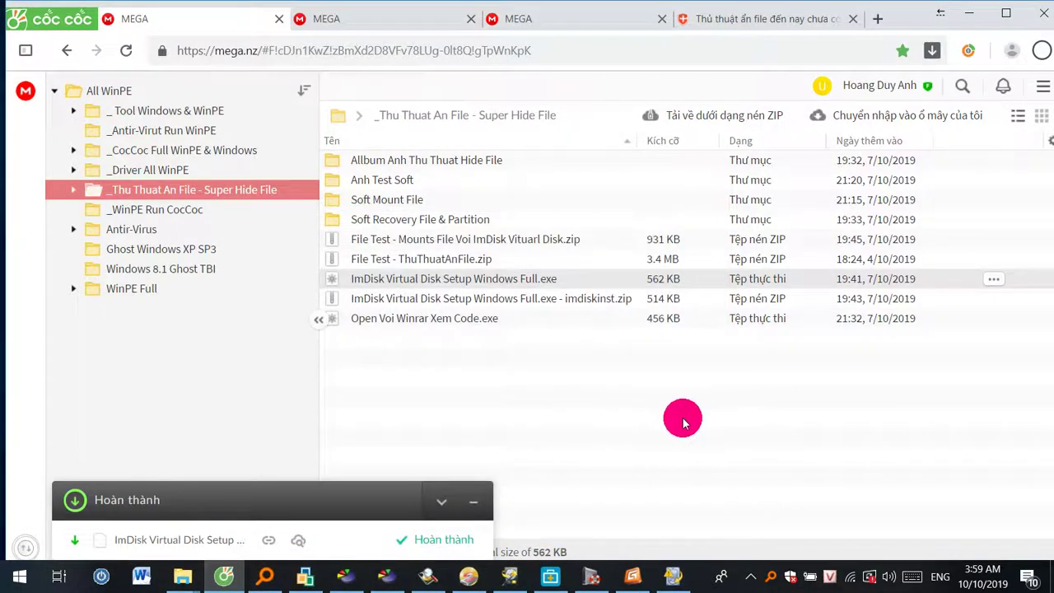
pyautogui.click(450, 501)
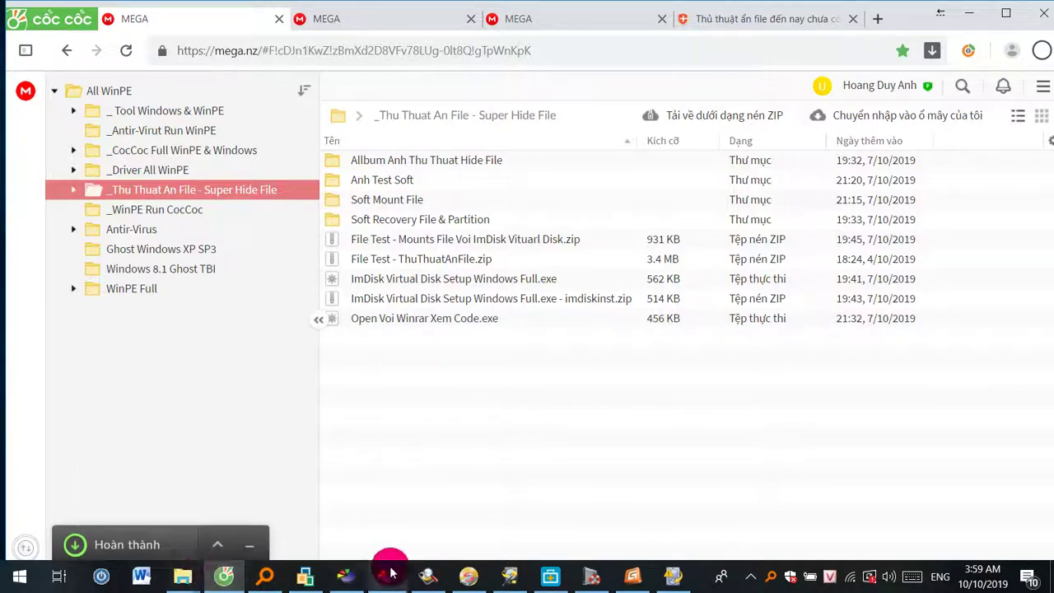
# - Switch to the Videos folder in File Explorer and select the browser_child.dll file
pyautogui.click(265, 575)
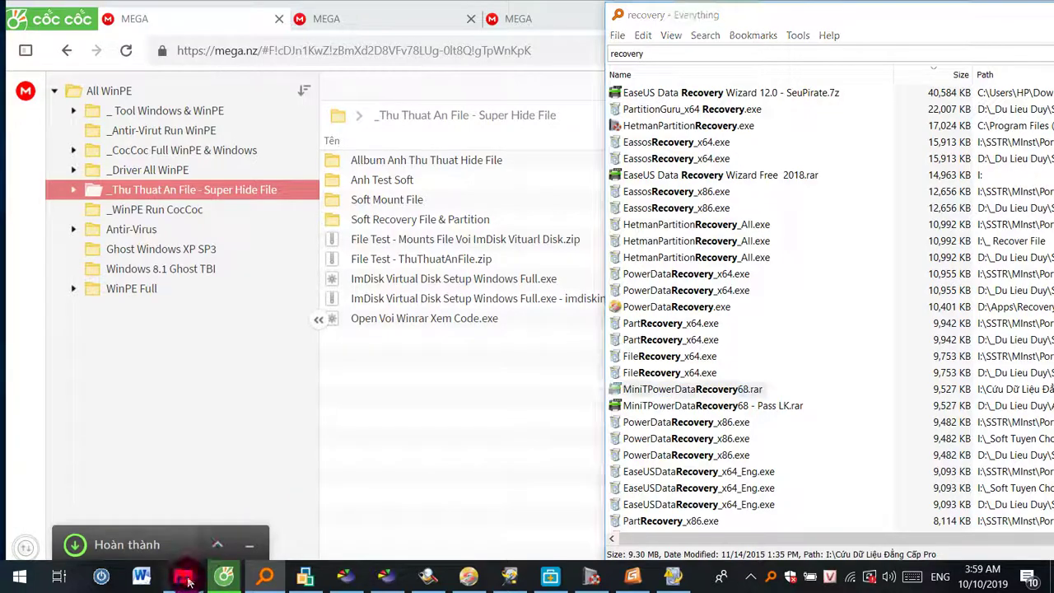
pyautogui.moveTo(182, 574)
pyautogui.click(197, 509)
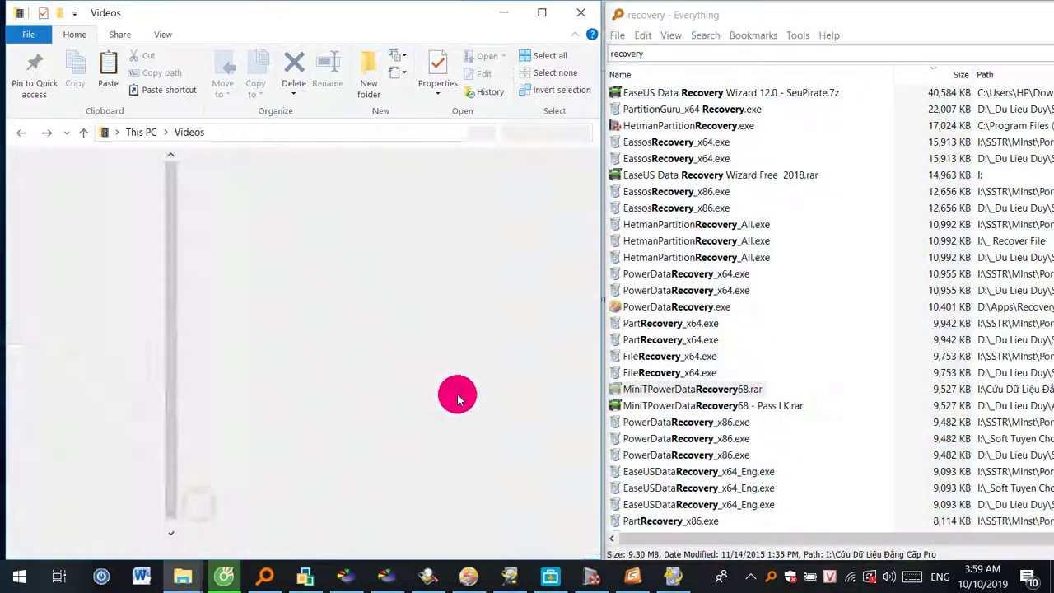
pyautogui.click(247, 346)
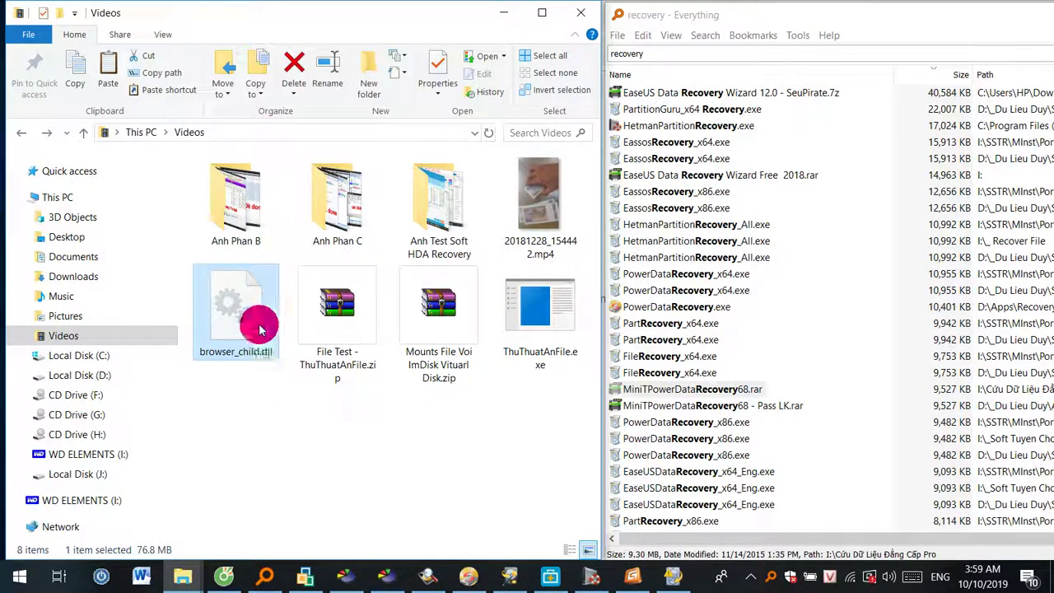
pyautogui.click(336, 317)
pyautogui.click(267, 328)
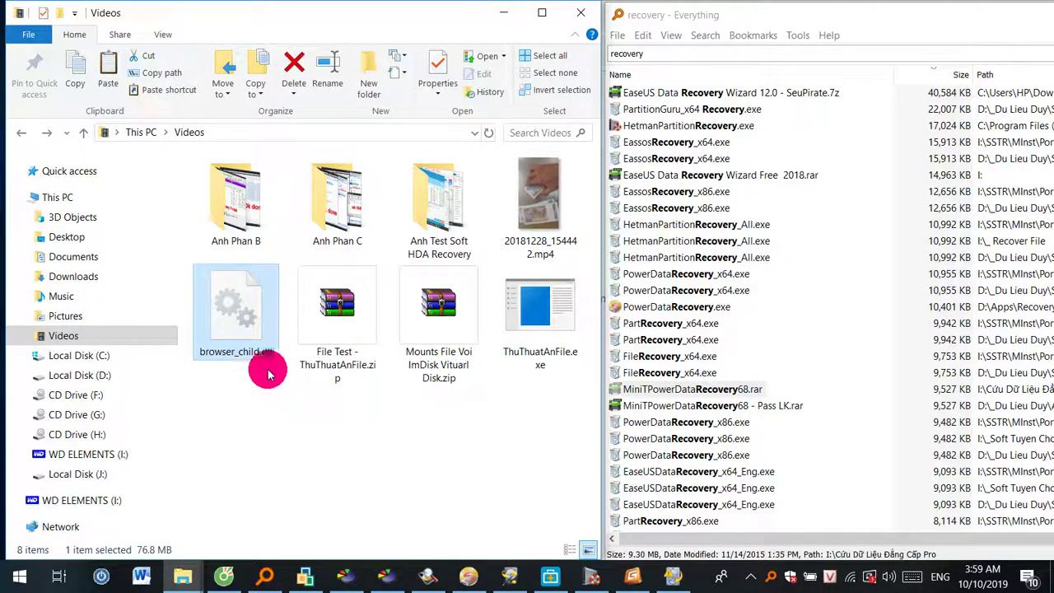
pyautogui.click(329, 317)
pyautogui.click(266, 310)
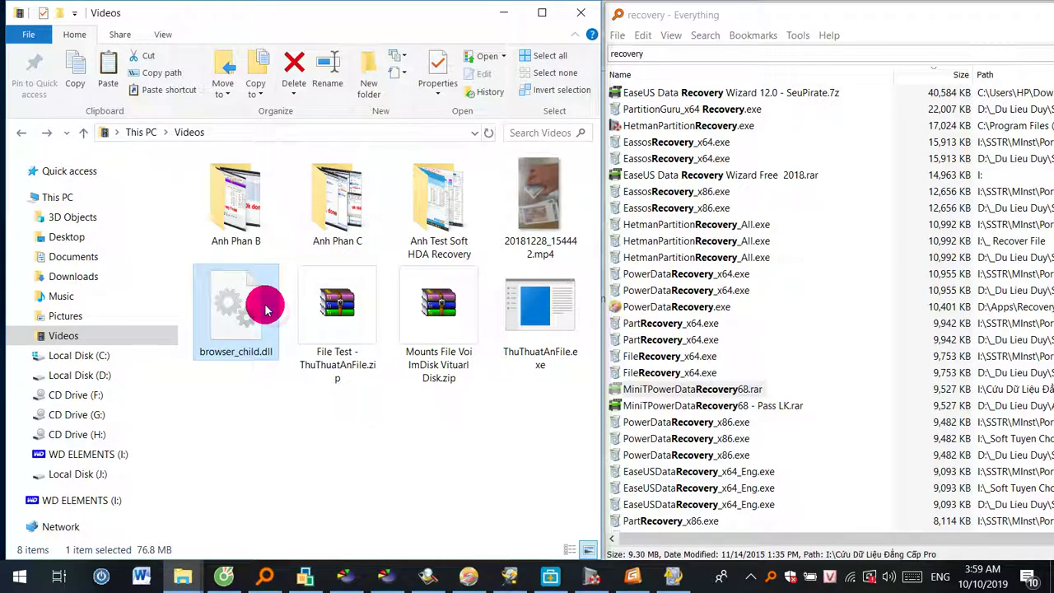
# - Mount browser_child.dll as an ImDisk virtual disk on drive letter K and select that drive in the This PC window
pyautogui.rightClick(266, 311)
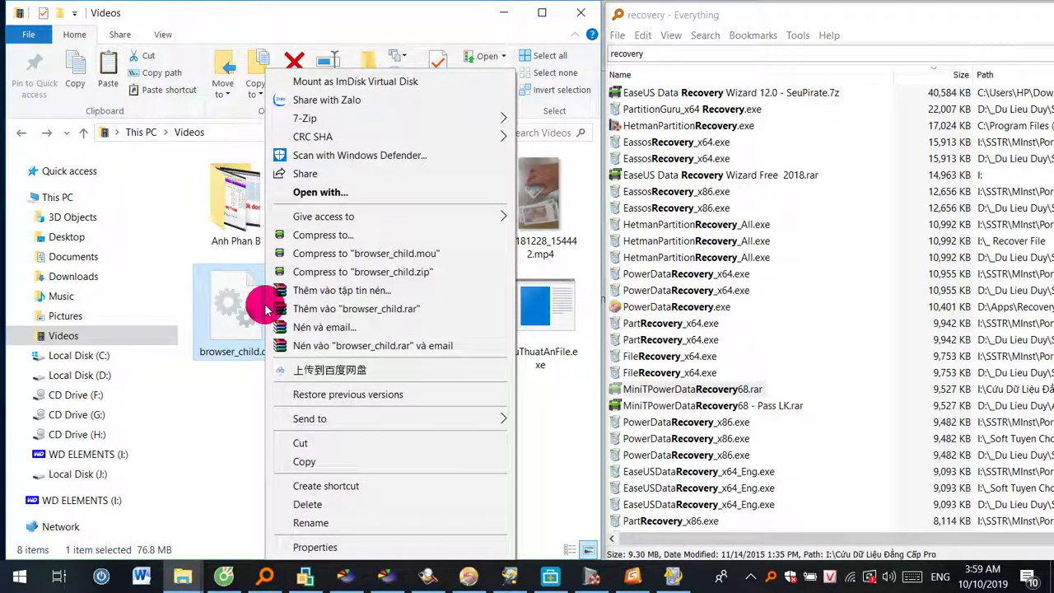
pyautogui.click(409, 83)
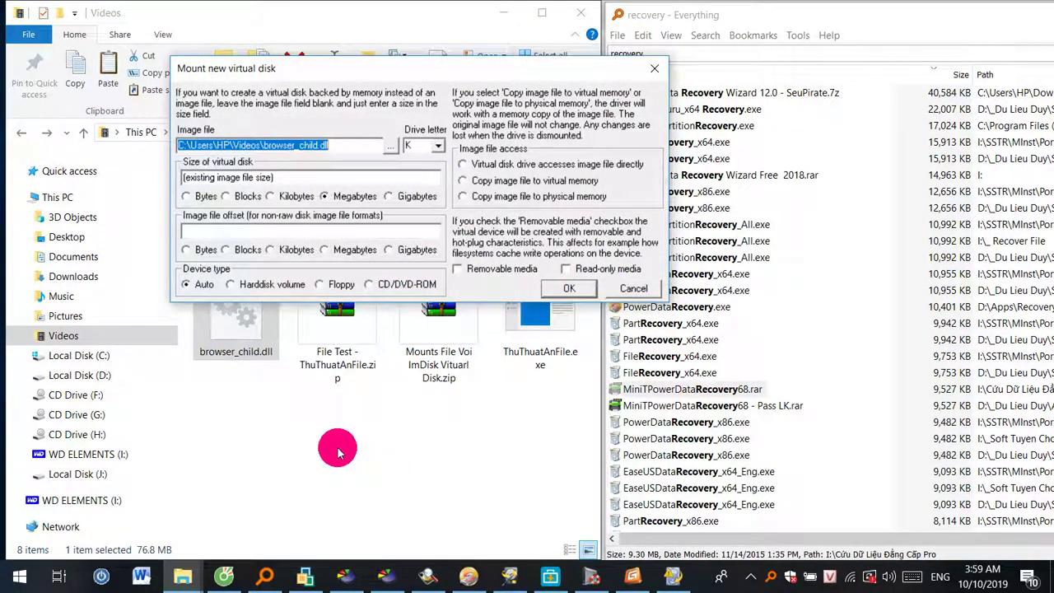
pyautogui.click(203, 579)
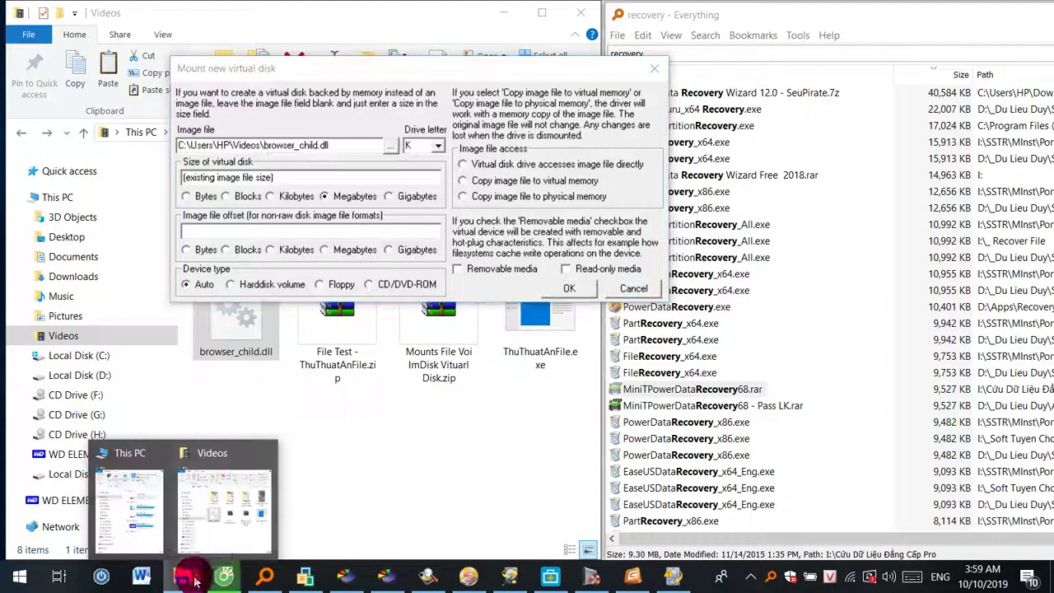
pyautogui.click(184, 522)
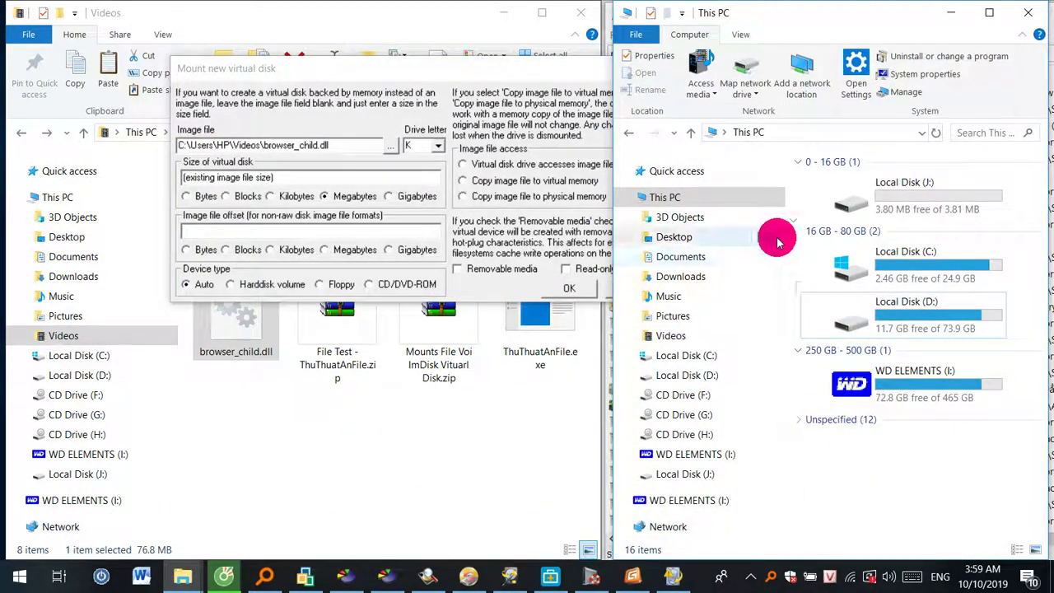
pyautogui.moveTo(787, 253); pyautogui.dragTo(761, 292)
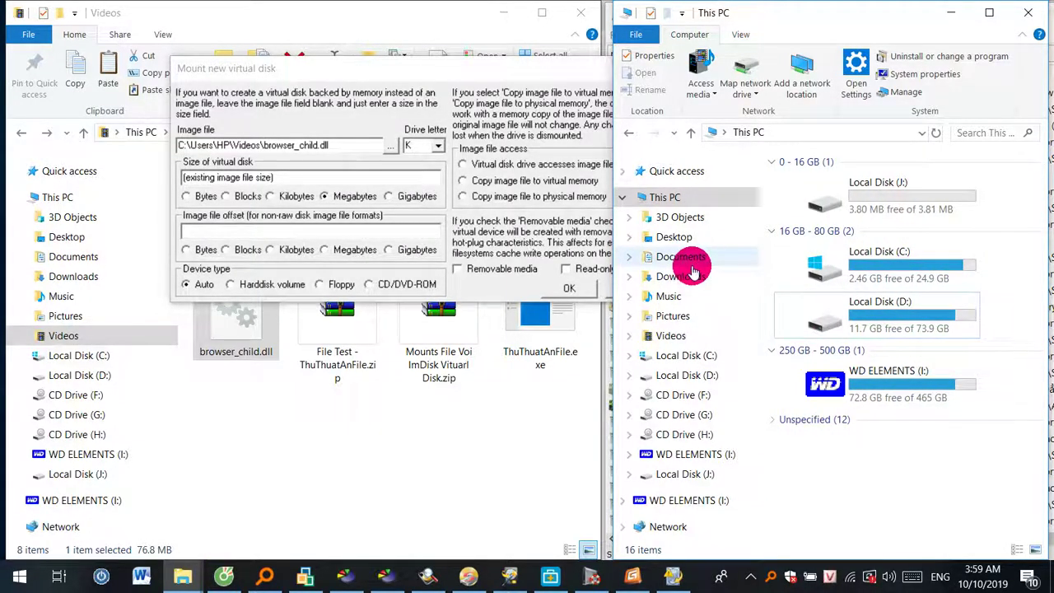
pyautogui.click(564, 287)
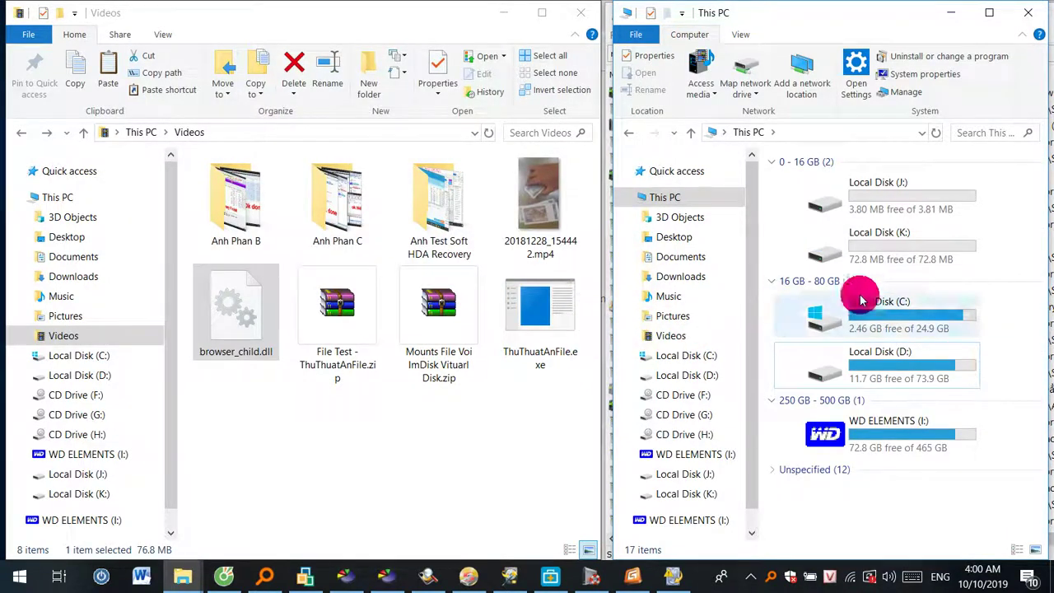
pyautogui.click(933, 260)
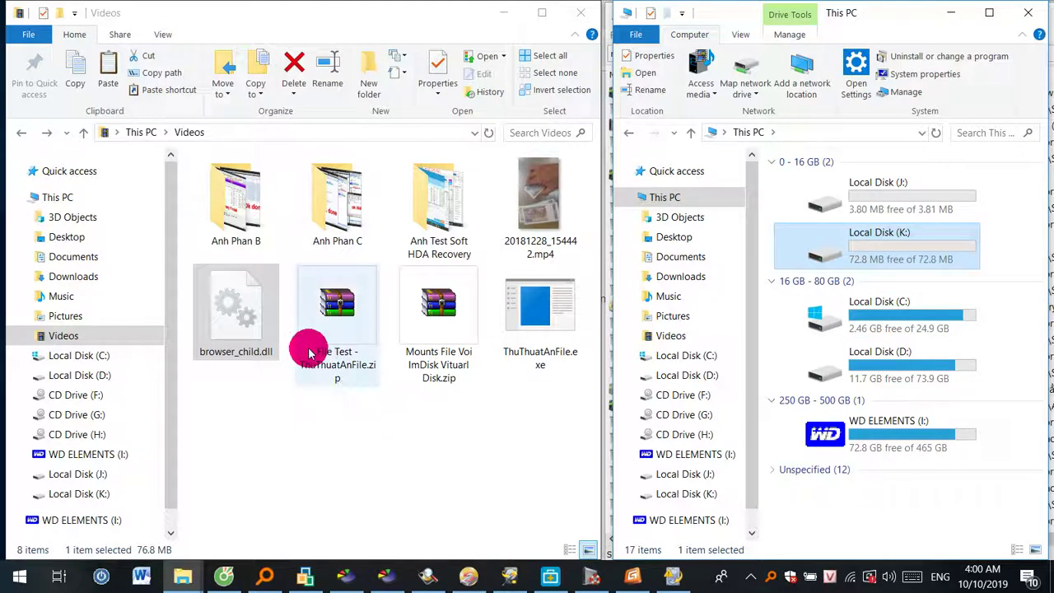
# - Unmount the ImDisk virtual disk on drive K from This PC
pyautogui.rightClick(237, 324)
pyautogui.click(879, 247)
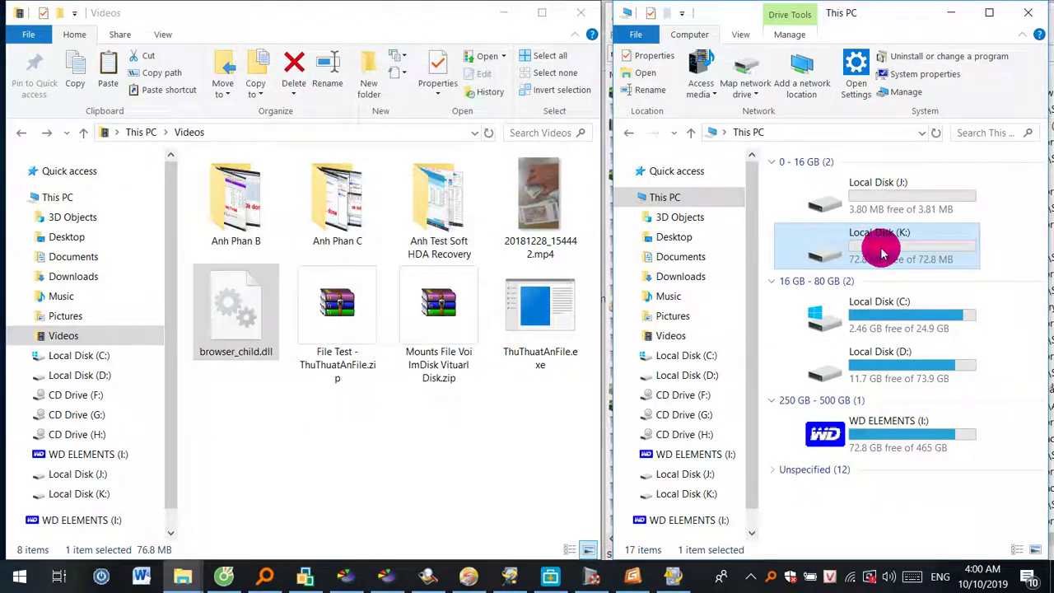
pyautogui.rightClick(881, 251)
pyautogui.click(901, 167)
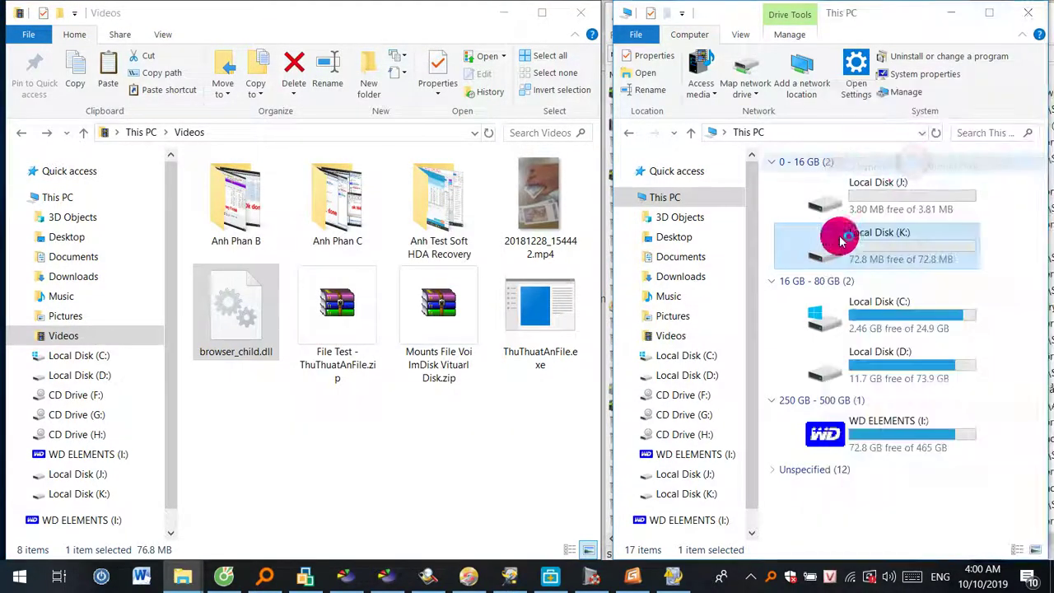
pyautogui.click(585, 356)
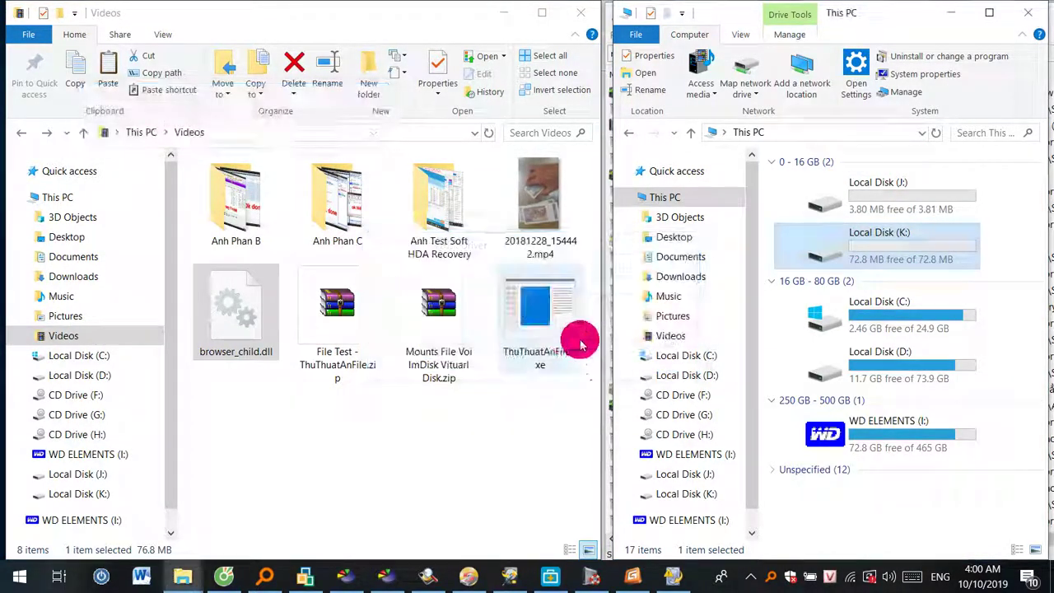
pyautogui.click(349, 305)
# - Permanently delete browser_child.dll from the Videos folder
pyautogui.click(258, 333)
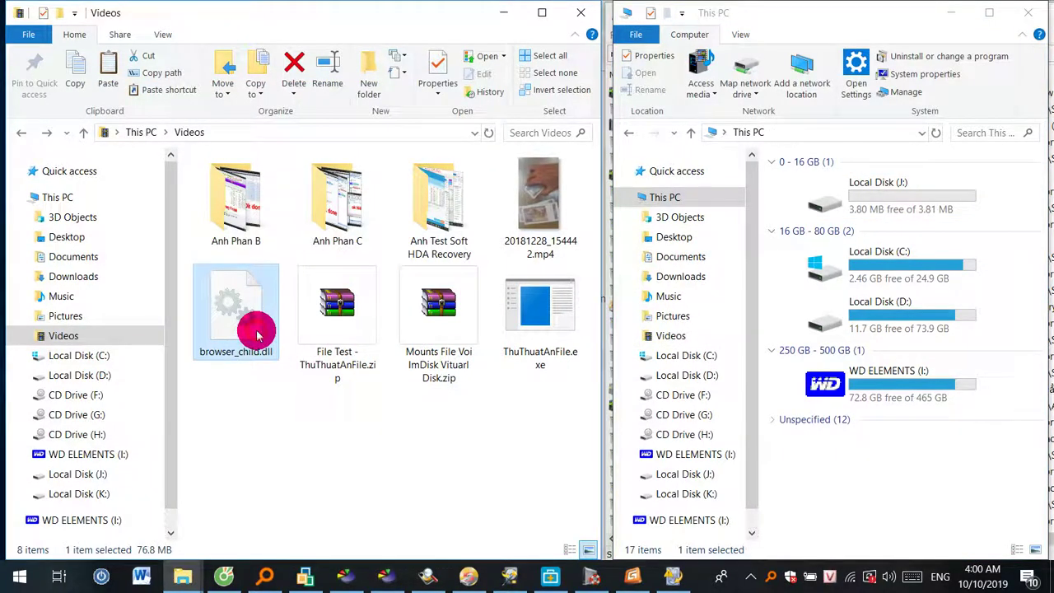
pyautogui.hotkey('shift', 'Delete')
pyautogui.press('Return')
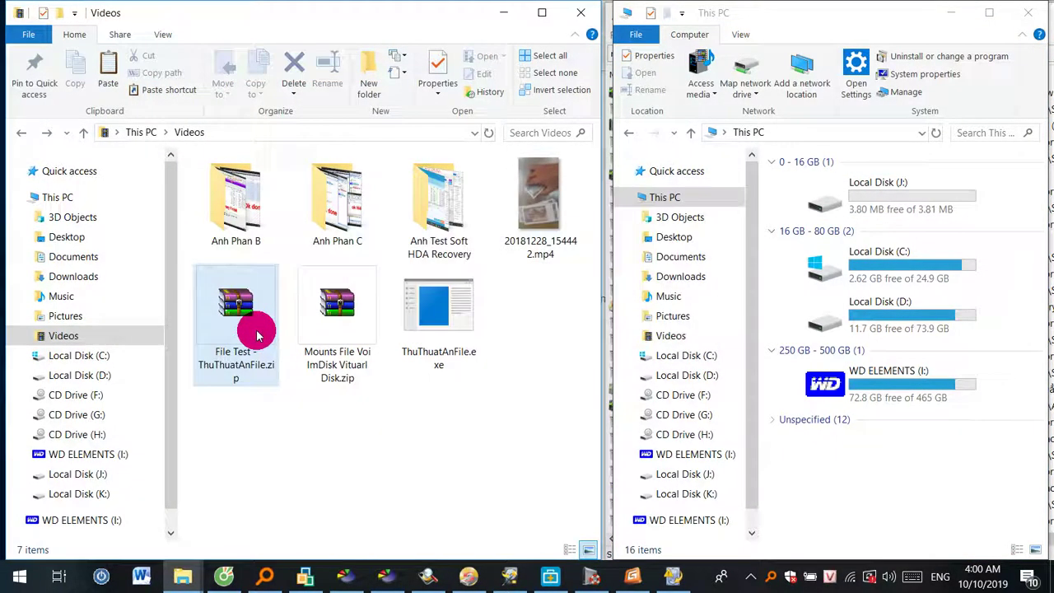
# - Search for .dll files in a new Everything window and copy chrome_child.dll into the Videos folder
pyautogui.click(264, 576)
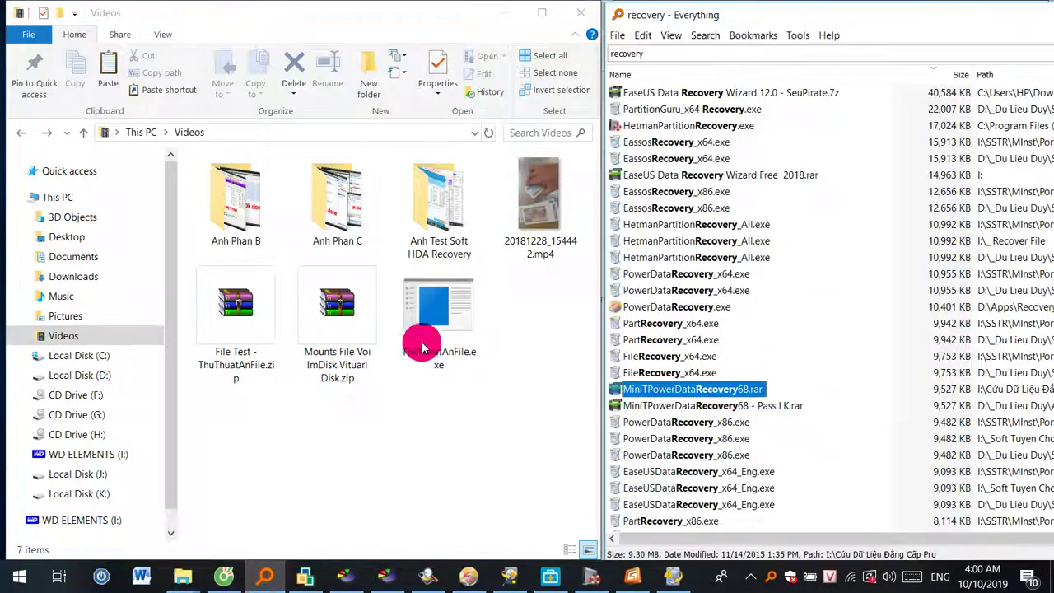
pyautogui.doubleClick(449, 333)
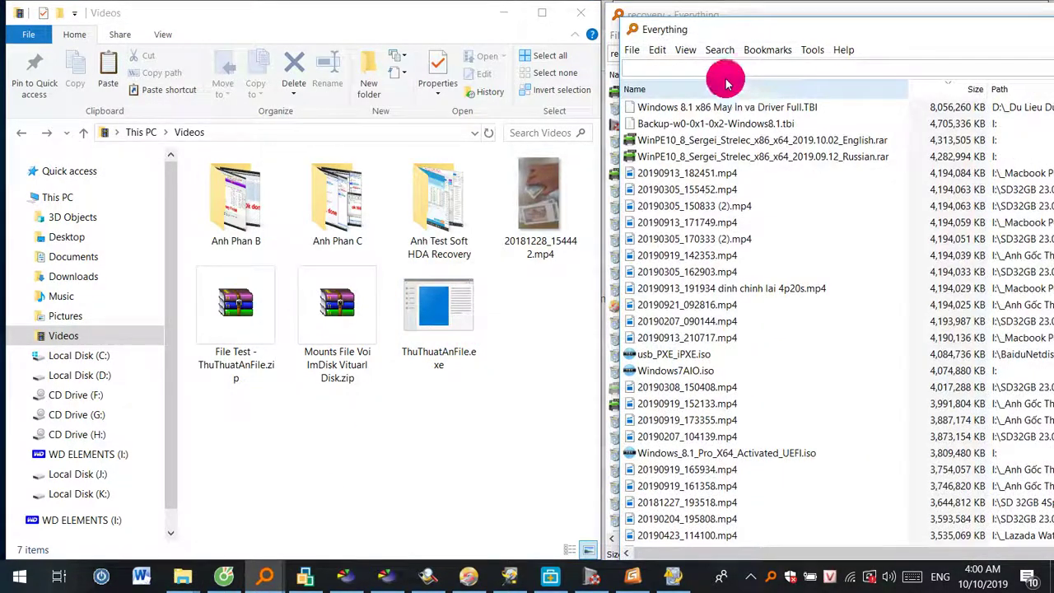
pyautogui.write('.dll')
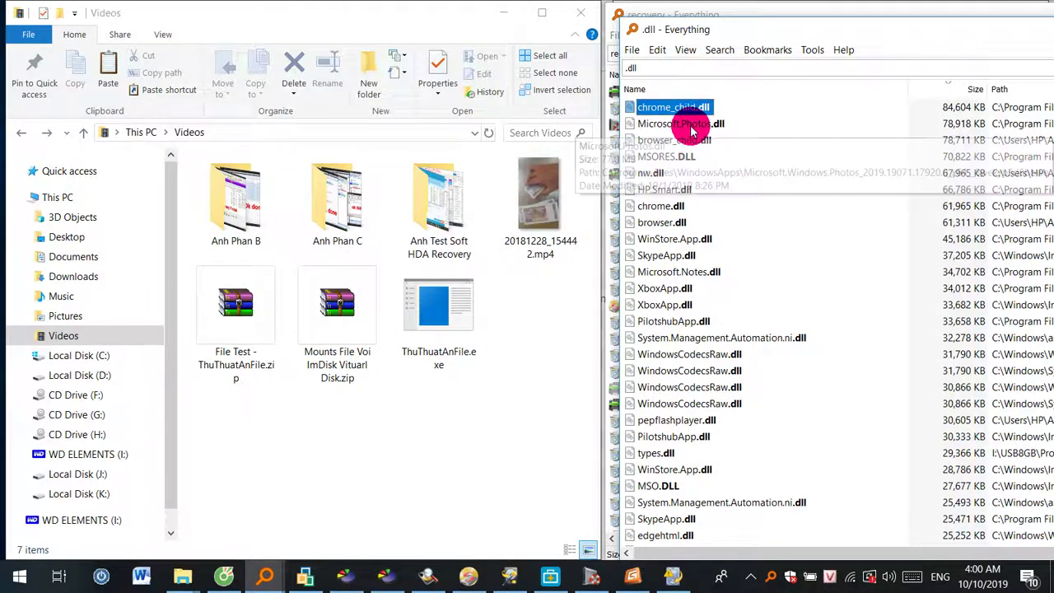
pyautogui.click(395, 453)
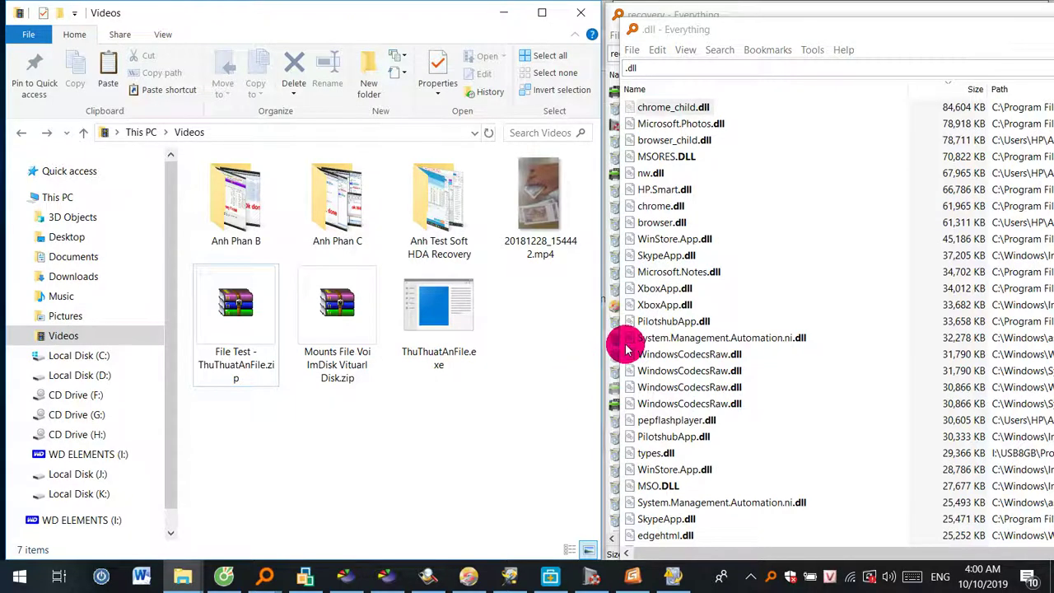
pyautogui.click(651, 117)
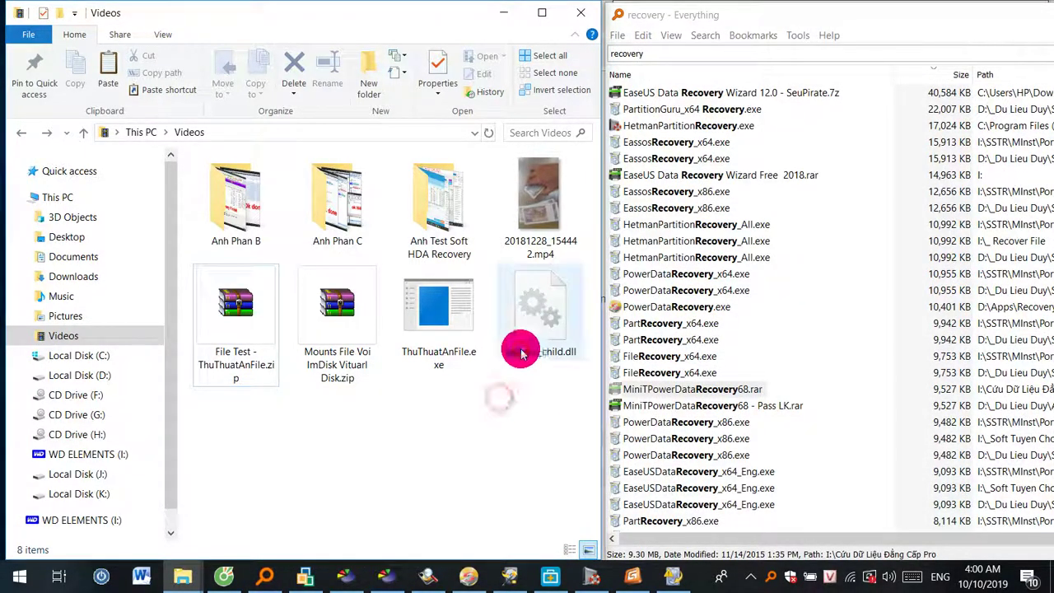
# - Mount chrome_child.dll as an ImDisk virtual disk on drive letter K, with the This PC window shown beside the Videos folder
pyautogui.click(549, 310)
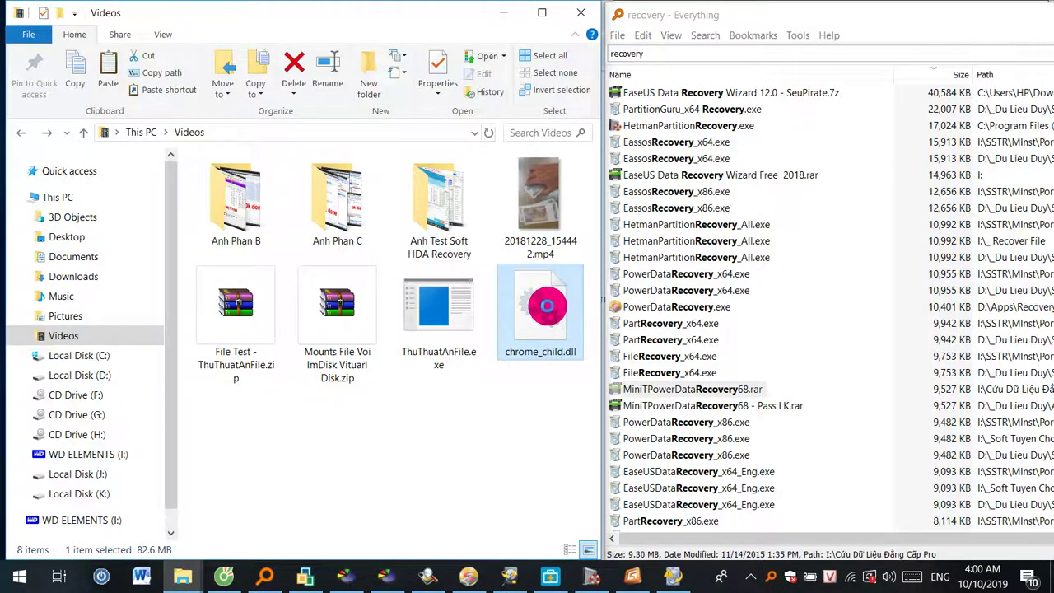
pyautogui.rightClick(550, 310)
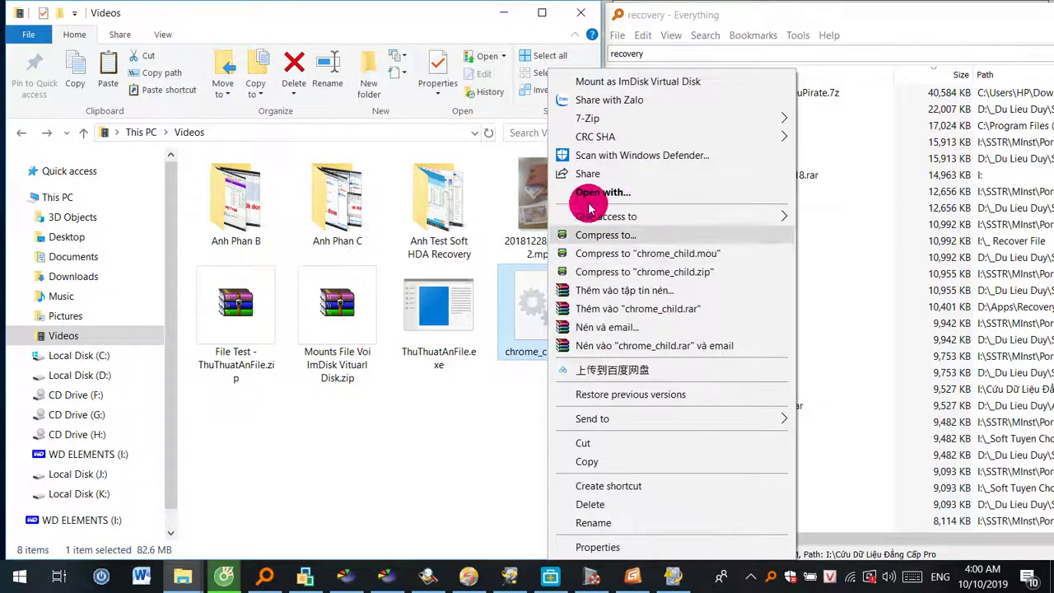
pyautogui.click(699, 85)
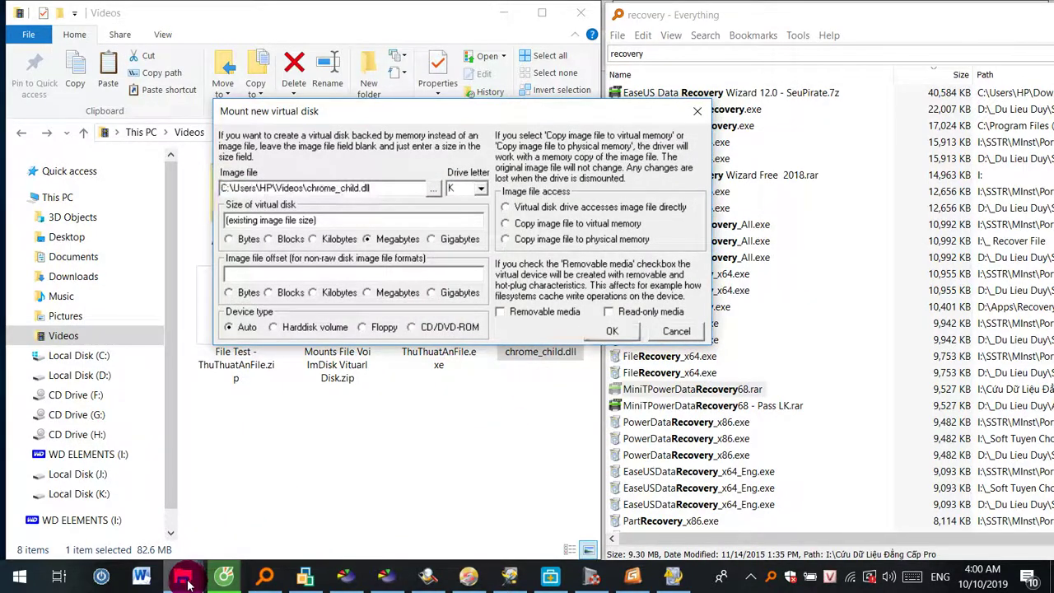
pyautogui.moveTo(182, 576)
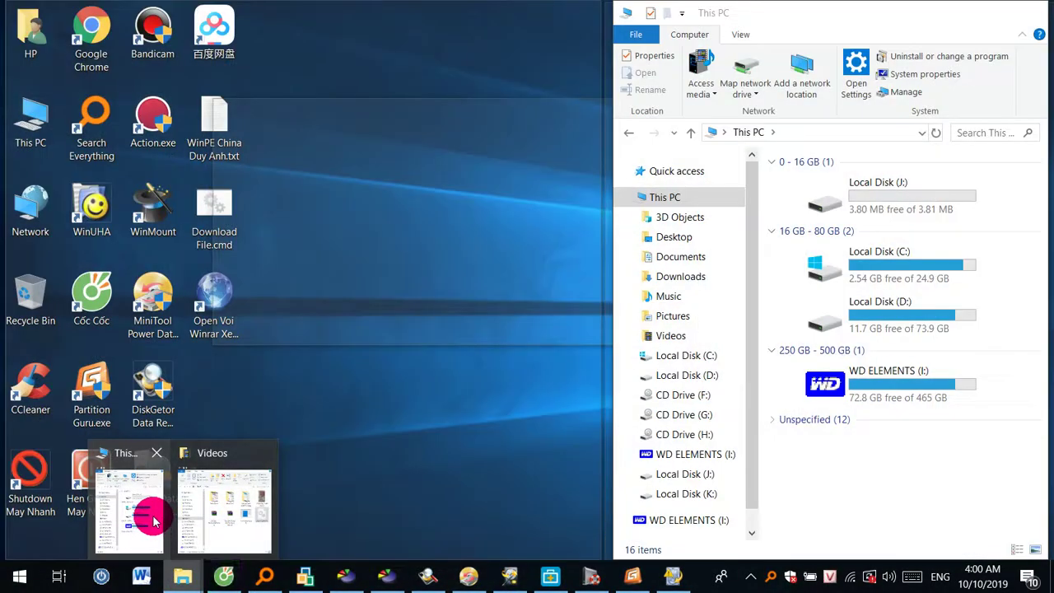
pyautogui.click(144, 512)
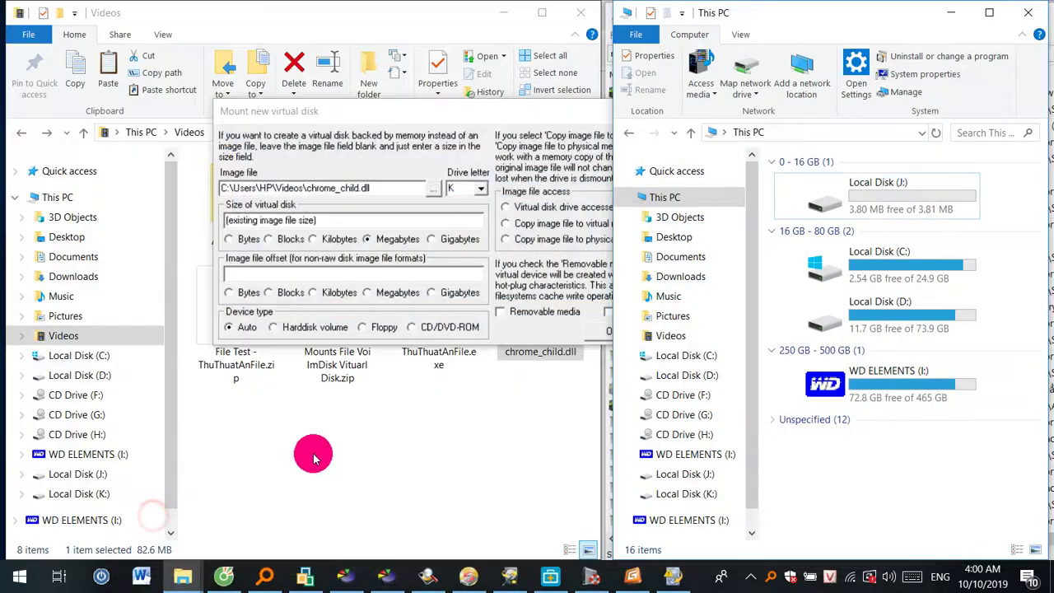
pyautogui.click(614, 330)
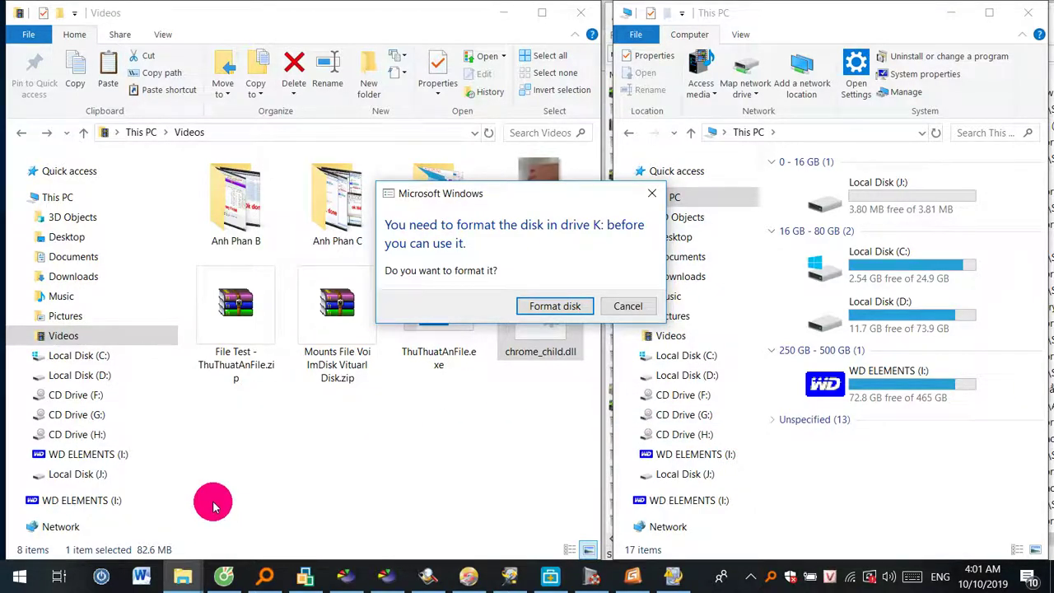
# - Move the format prompt for drive K clear of the Videos files and agree to format the disk
pyautogui.moveTo(189, 568)
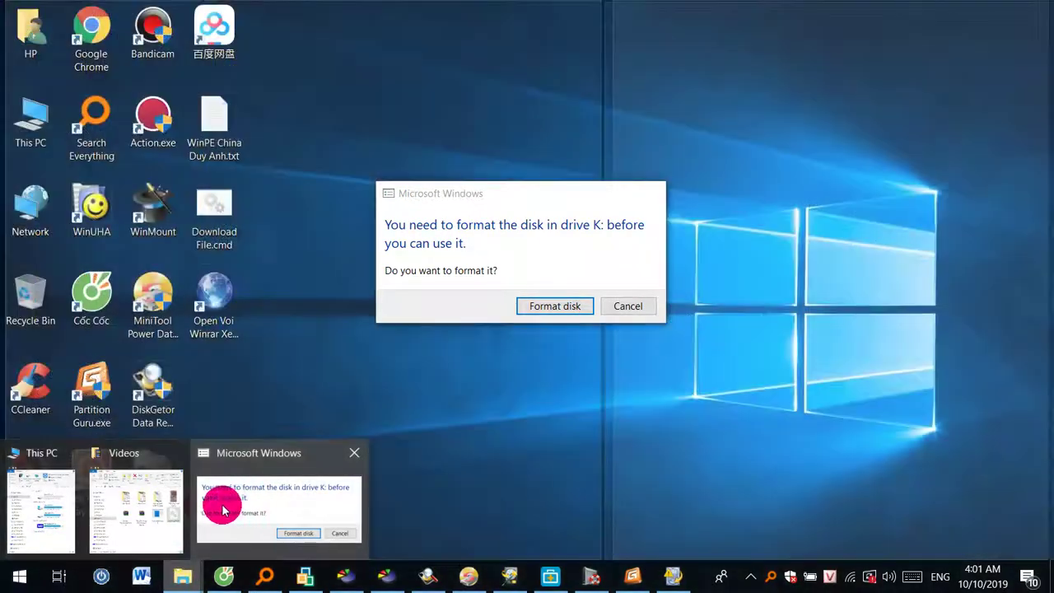
pyautogui.moveTo(62, 506)
pyautogui.click(247, 501)
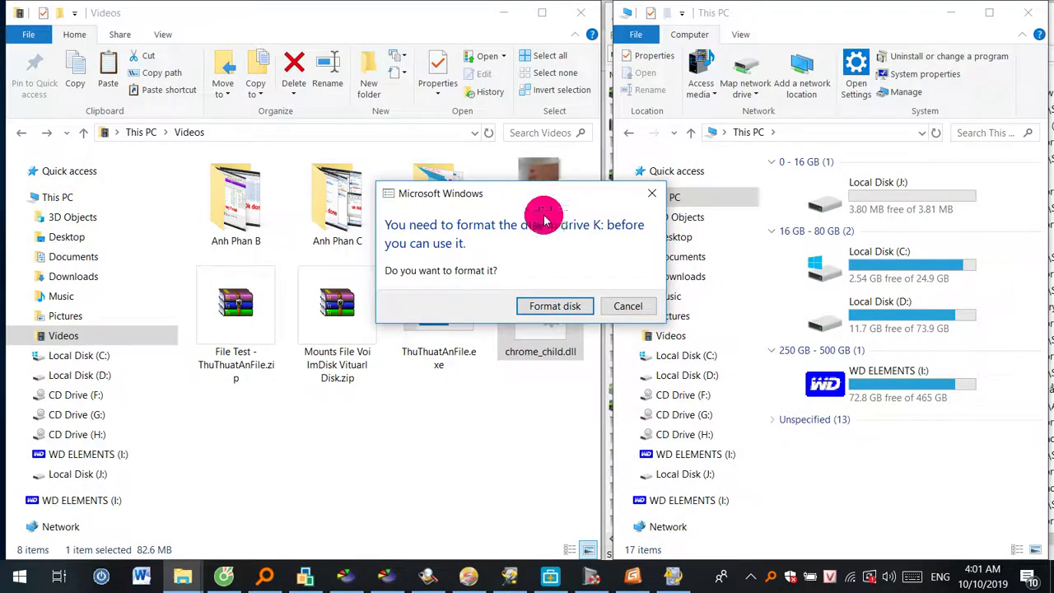
pyautogui.moveTo(547, 194); pyautogui.dragTo(447, 371)
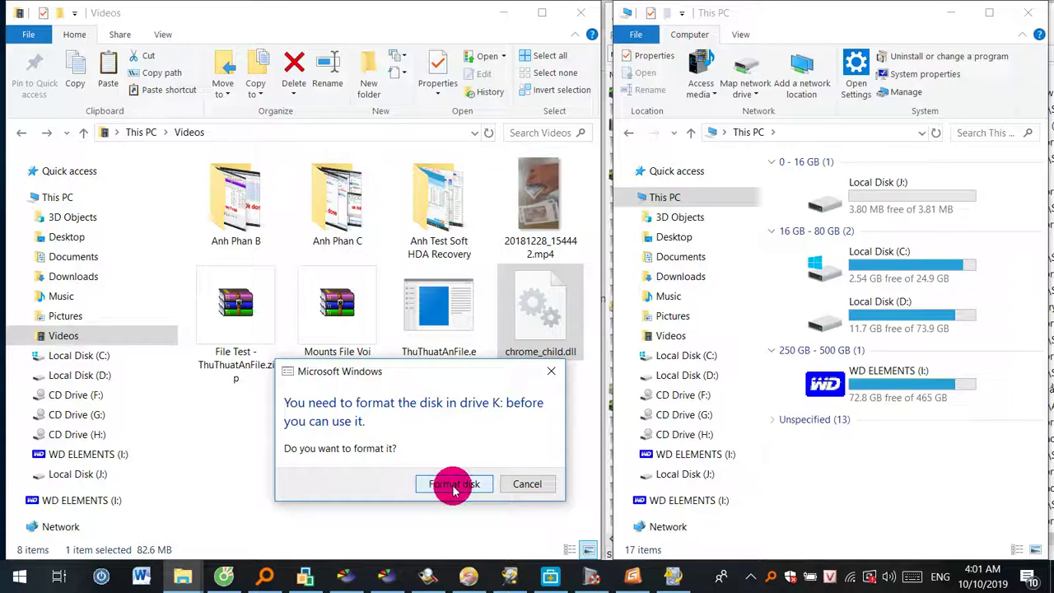
pyautogui.moveTo(182, 576)
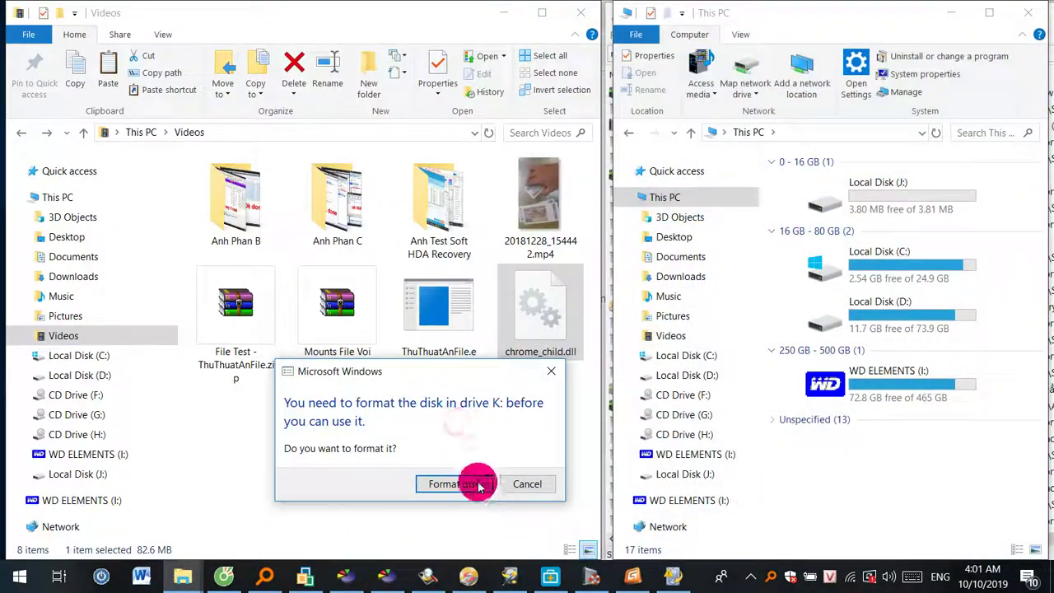
pyautogui.click(444, 486)
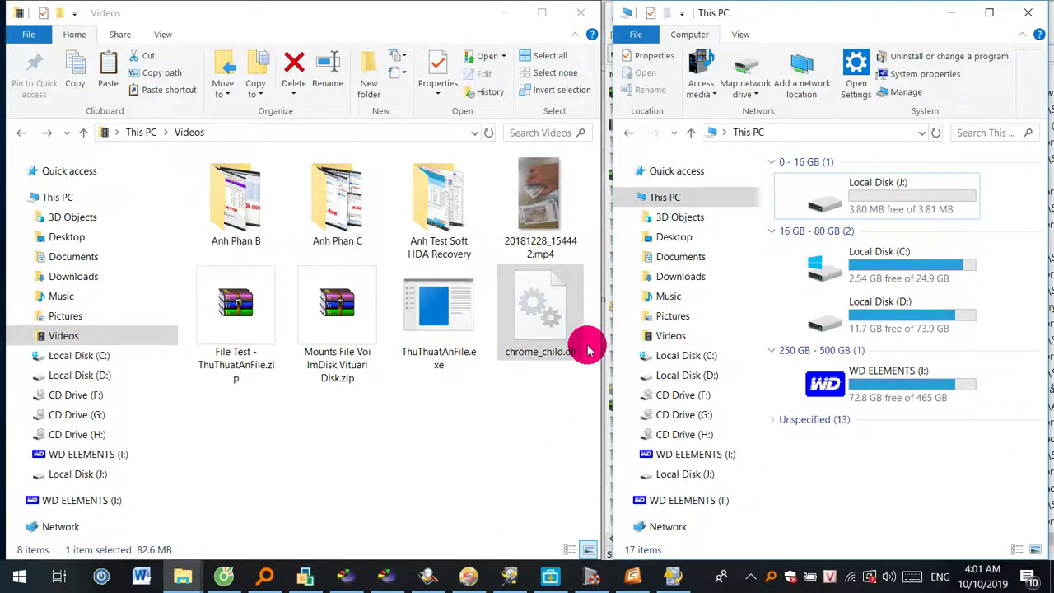
# - Quick-format drive K with the FAT32 file system, close the format window and select the drive in This PC
pyautogui.moveTo(159, 83); pyautogui.dragTo(298, 153)
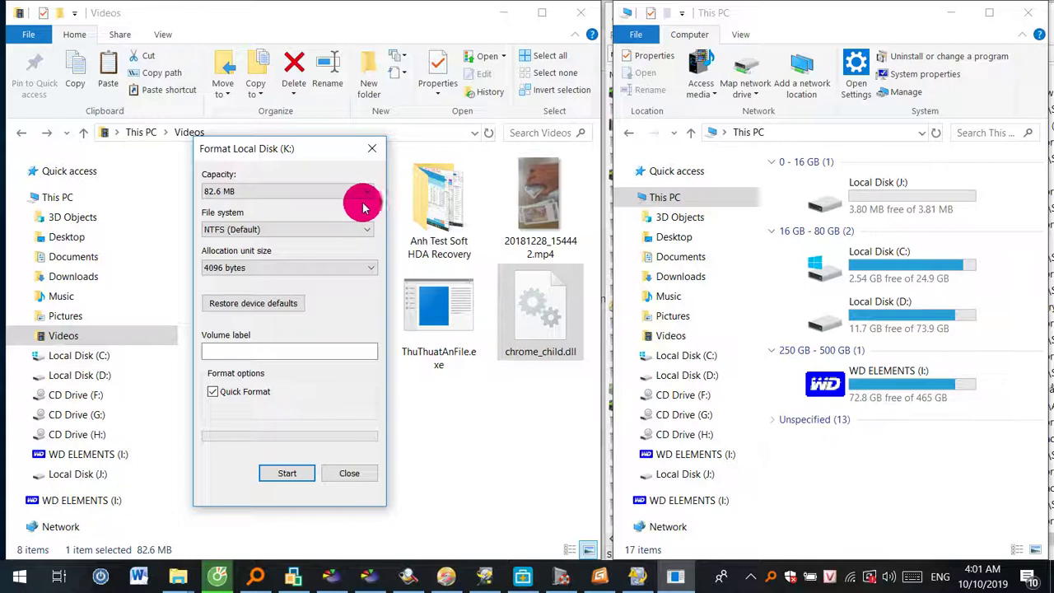
pyautogui.click(349, 229)
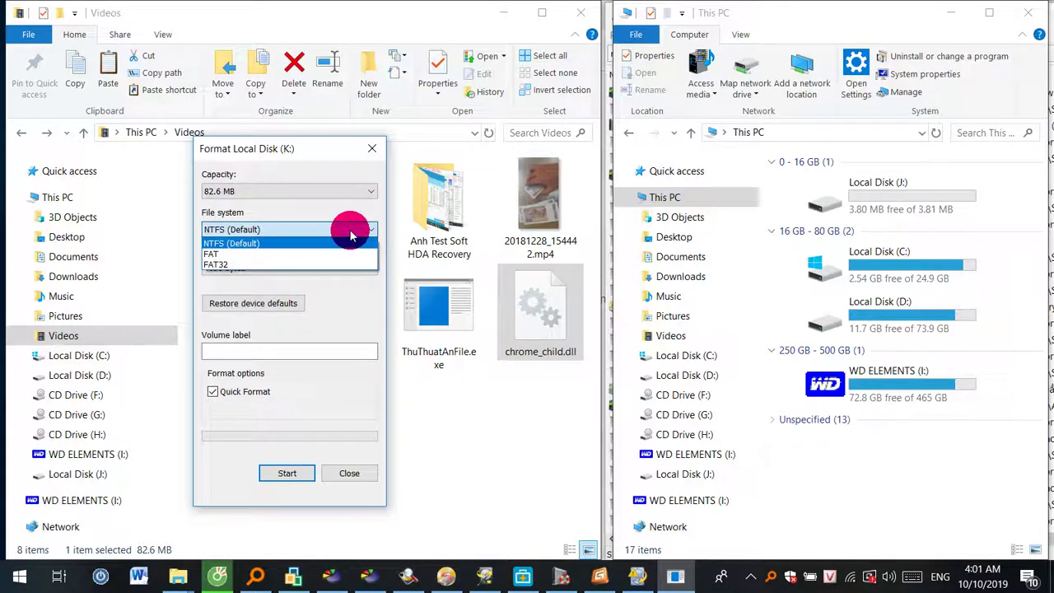
pyautogui.click(231, 265)
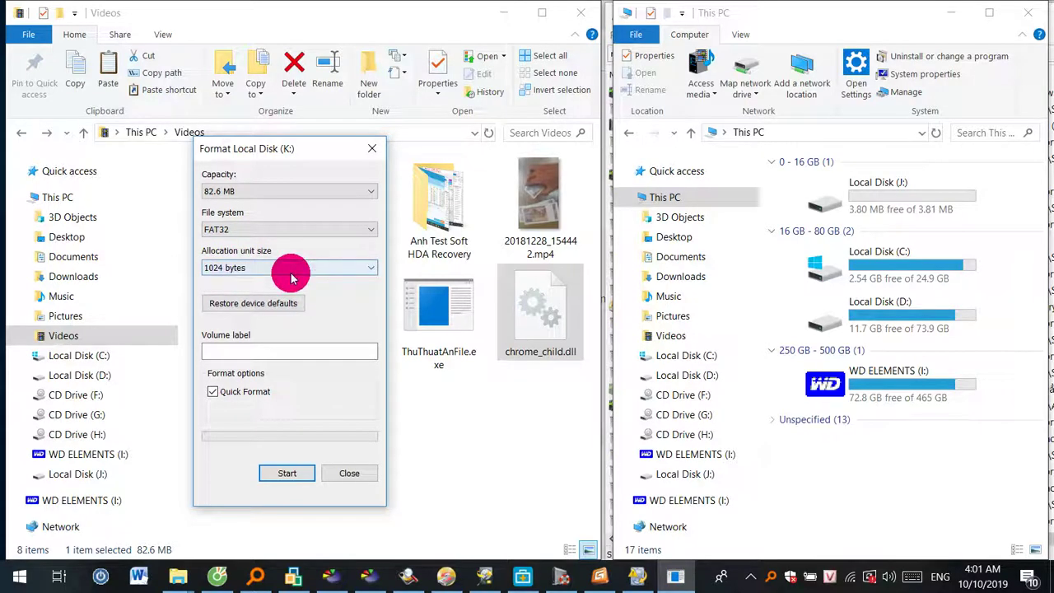
pyautogui.click(298, 475)
pyautogui.click(574, 304)
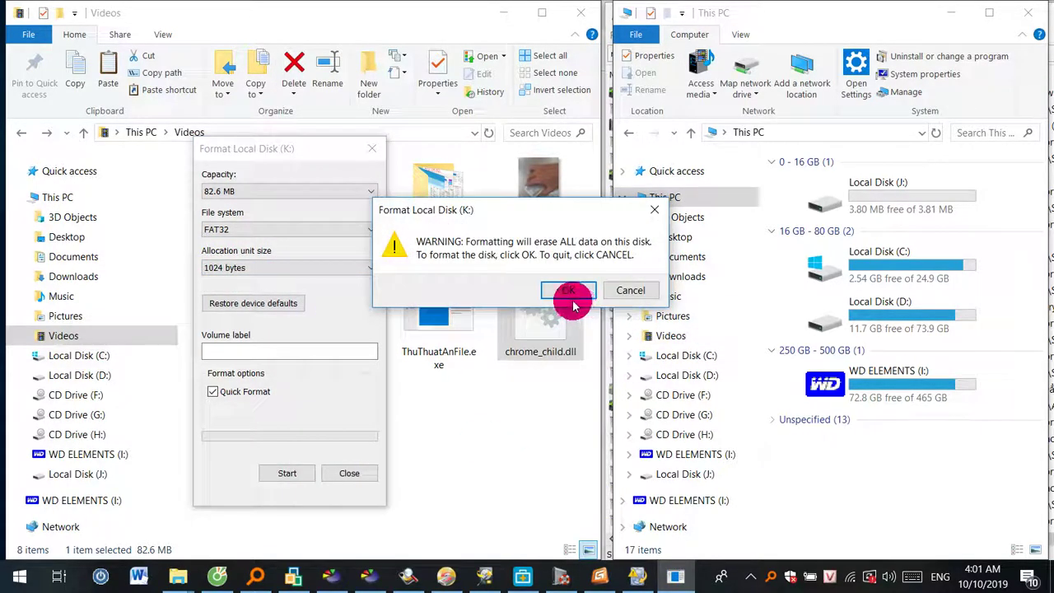
pyautogui.click(634, 294)
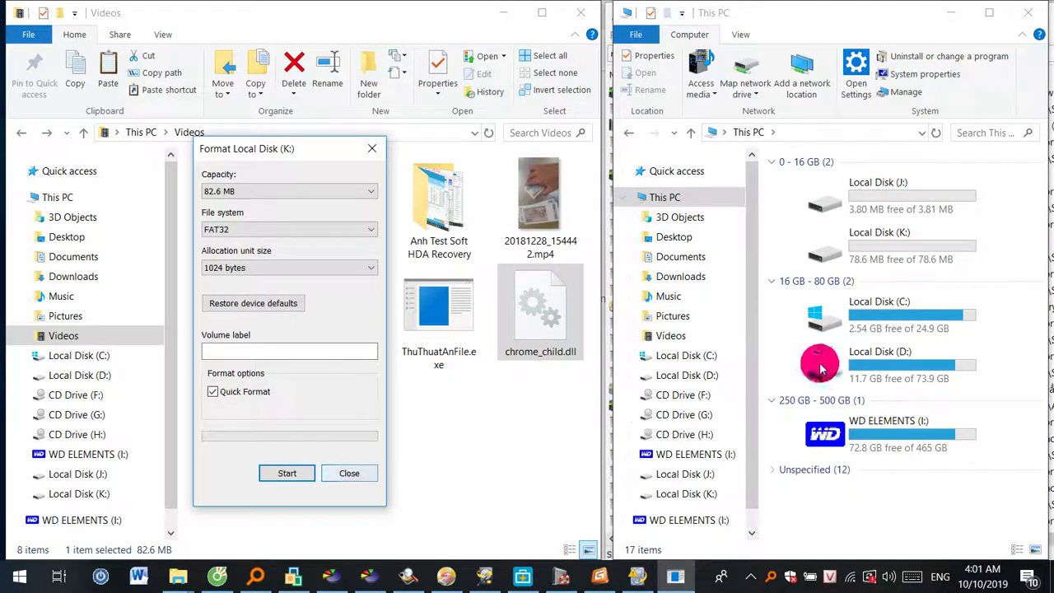
pyautogui.click(353, 474)
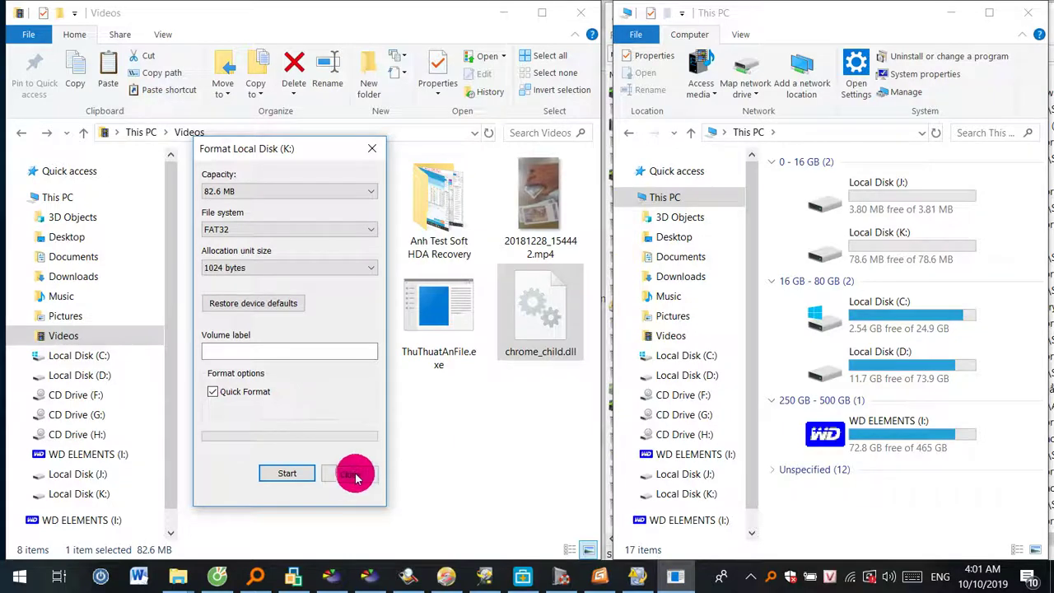
pyautogui.click(886, 257)
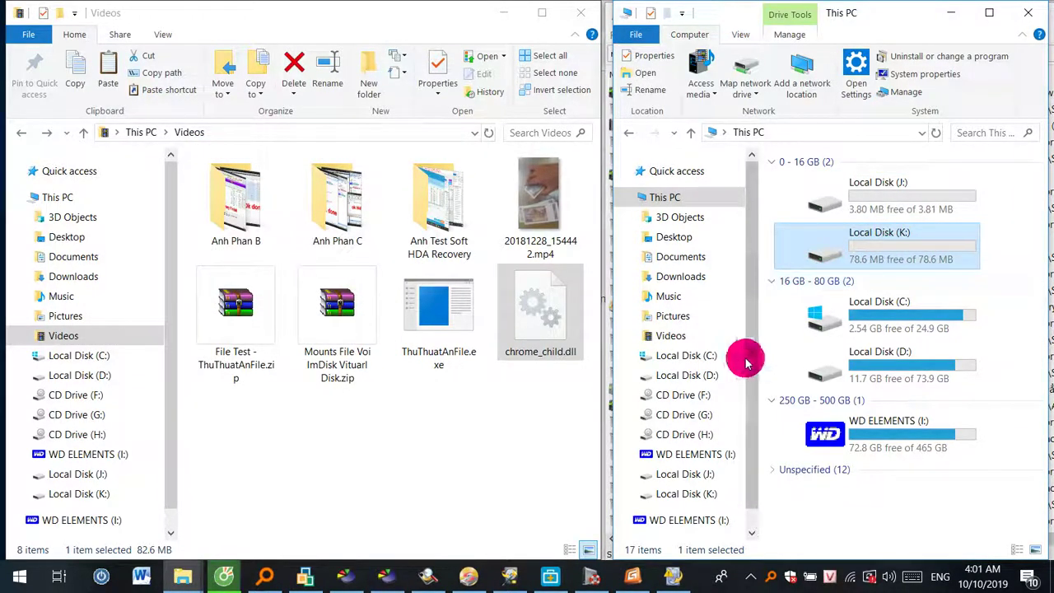
# - Open drive K, review its properties and its contents, and return to This PC with the drive selected
pyautogui.click(673, 494)
pyautogui.rightClick(827, 427)
pyautogui.click(853, 422)
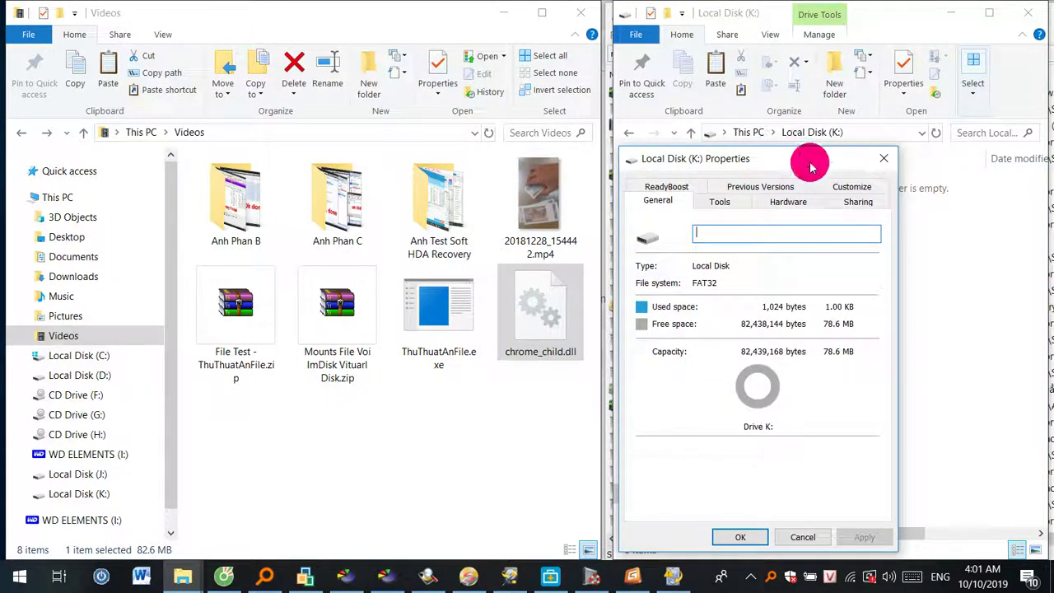
pyautogui.moveTo(811, 167); pyautogui.dragTo(453, 183)
pyautogui.click(531, 176)
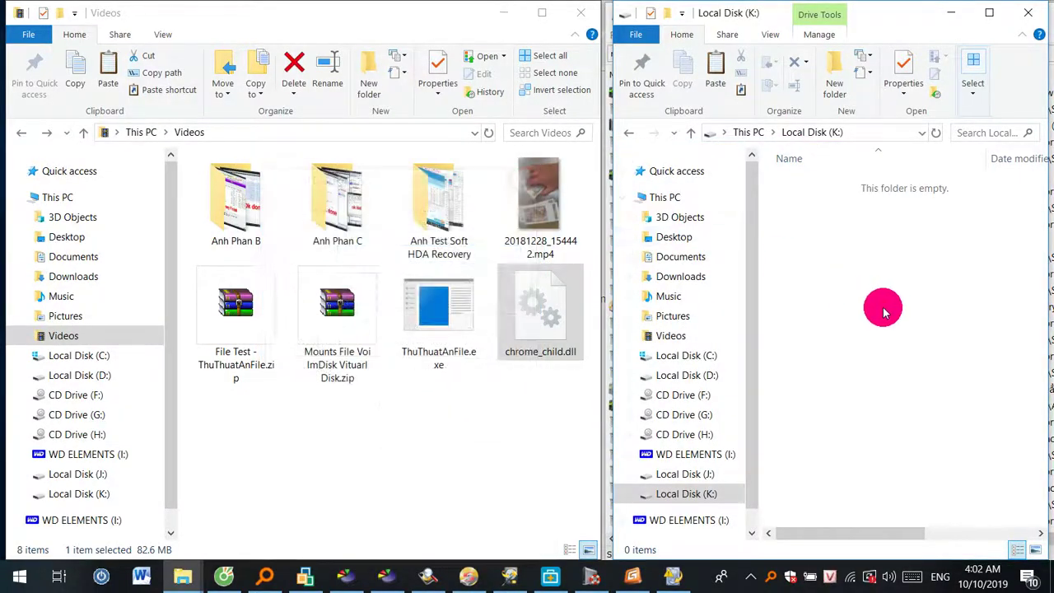
pyautogui.moveTo(938, 332); pyautogui.dragTo(750, 191)
pyautogui.moveTo(1016, 388); pyautogui.dragTo(774, 169)
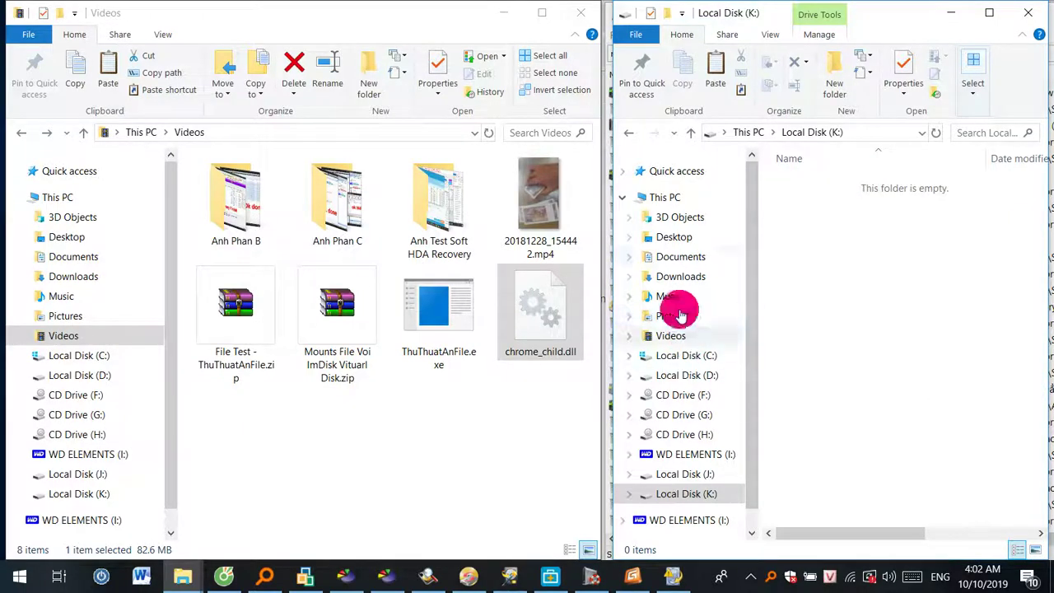
pyautogui.click(664, 197)
pyautogui.click(895, 259)
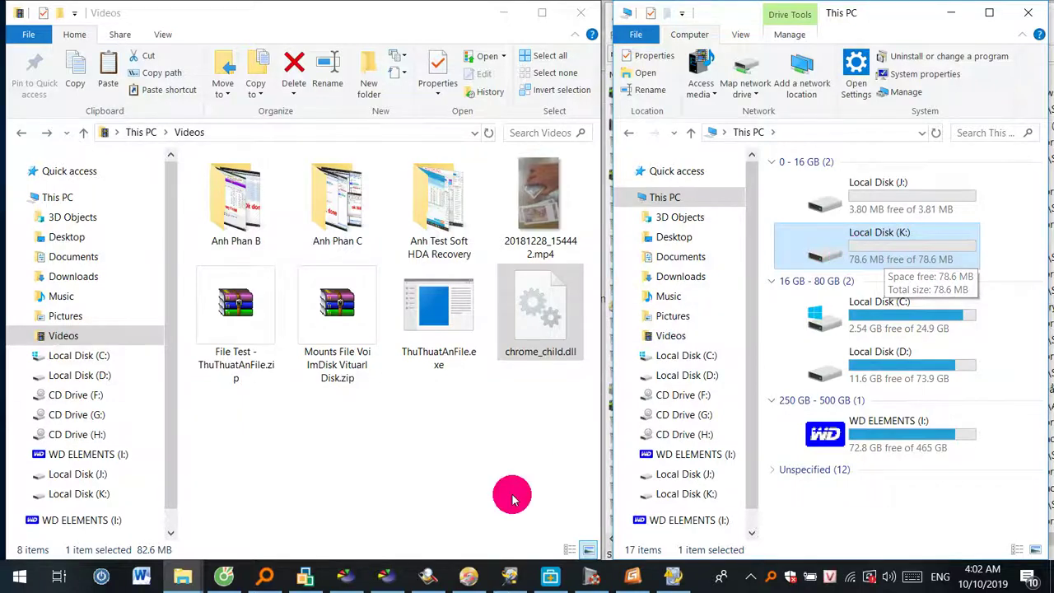
# - Switch to Everything's recovery results and select PartitionGuru_x64 Recovery.exe, HetmanPartitionRecovery_All.exe, MilfordSoft Data Recovery.exe, FileRecovery.exe and 7DataRecoverySuite.exe together
pyautogui.click(264, 576)
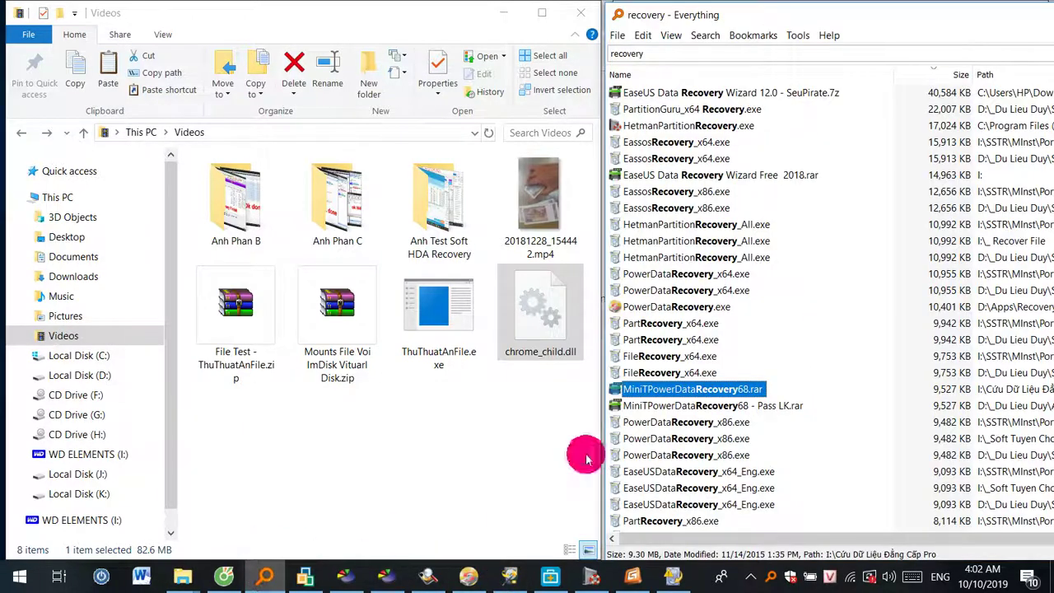
pyautogui.click(275, 581)
pyautogui.click(265, 576)
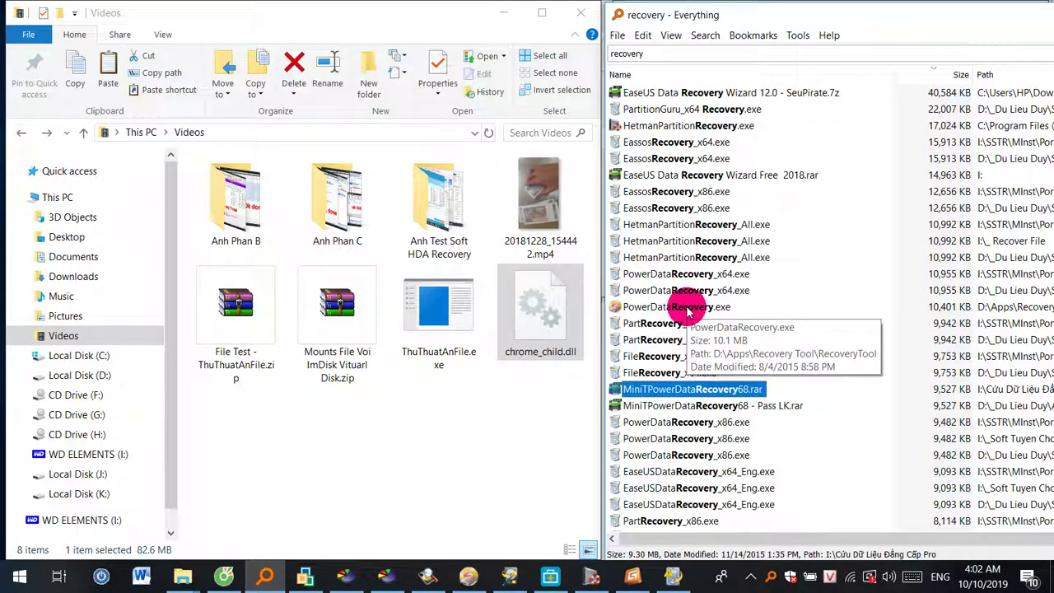
pyautogui.click(684, 175)
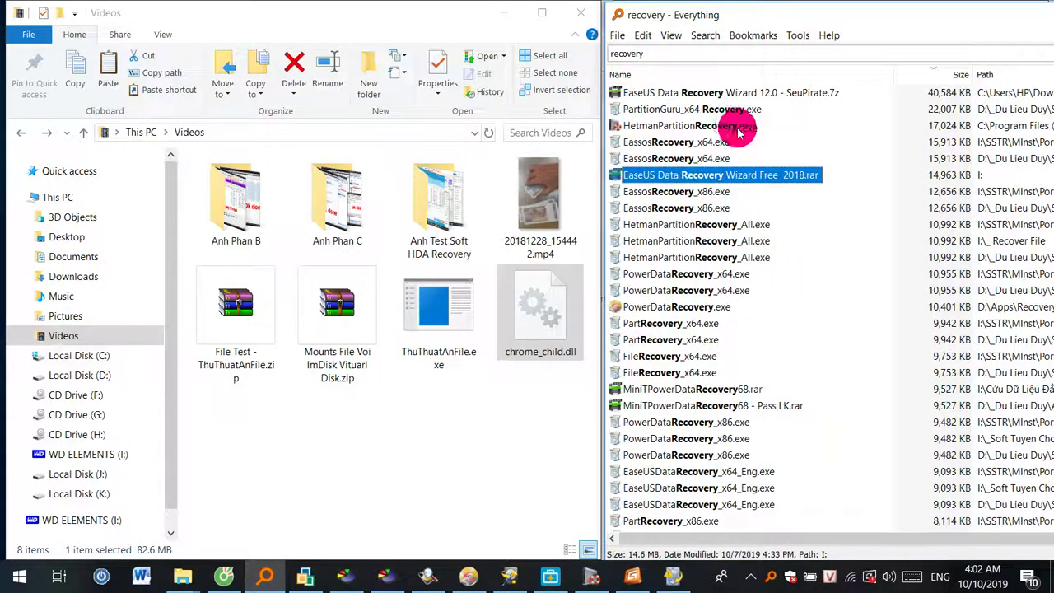
pyautogui.click(728, 110)
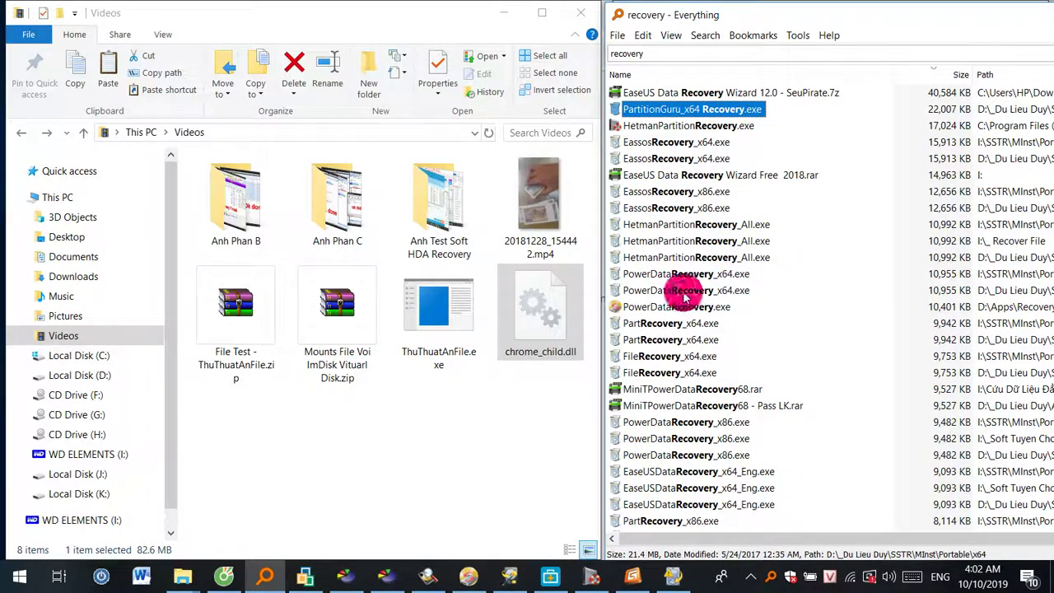
pyautogui.keyDown('ctrl'); pyautogui.click(696, 228); pyautogui.keyUp('ctrl')
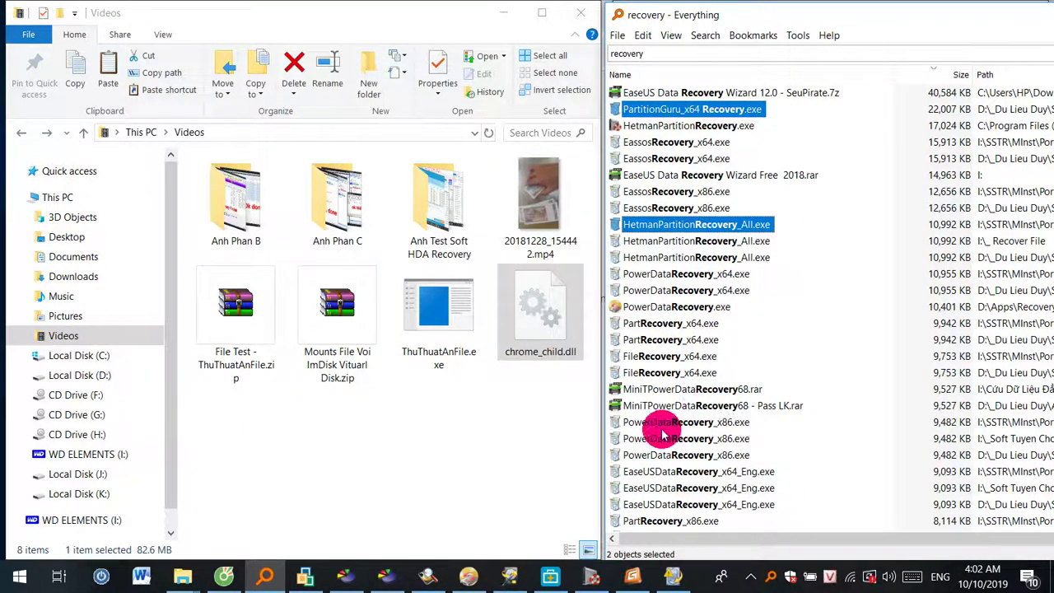
pyautogui.scroll(-7, 692, 330)
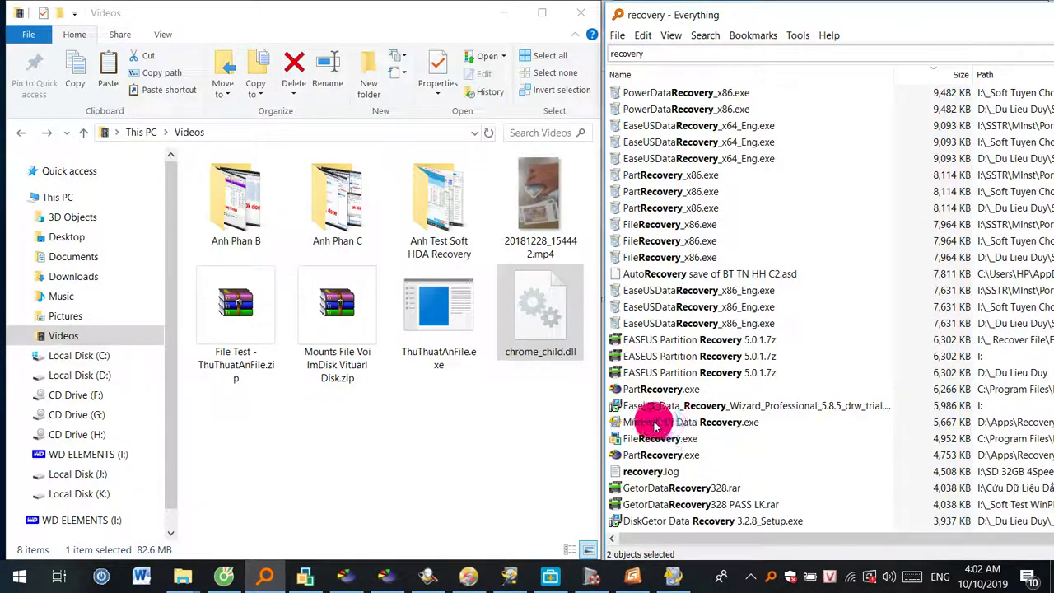
pyautogui.keyDown('ctrl'); pyautogui.click(671, 423); pyautogui.keyUp('ctrl')
pyautogui.scroll(-2, 671, 437)
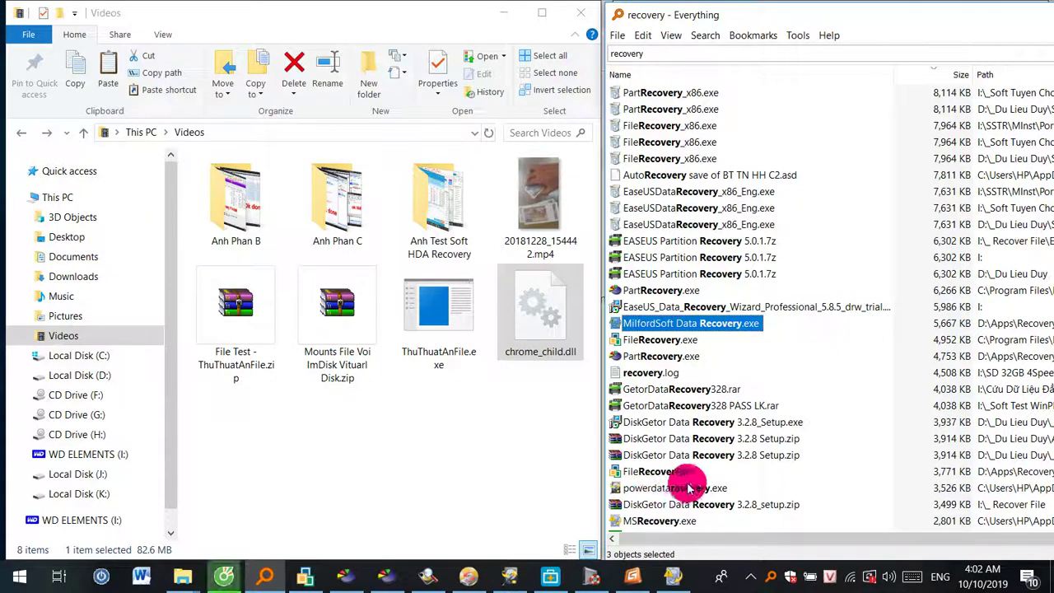
pyautogui.scroll(-2, 710, 487)
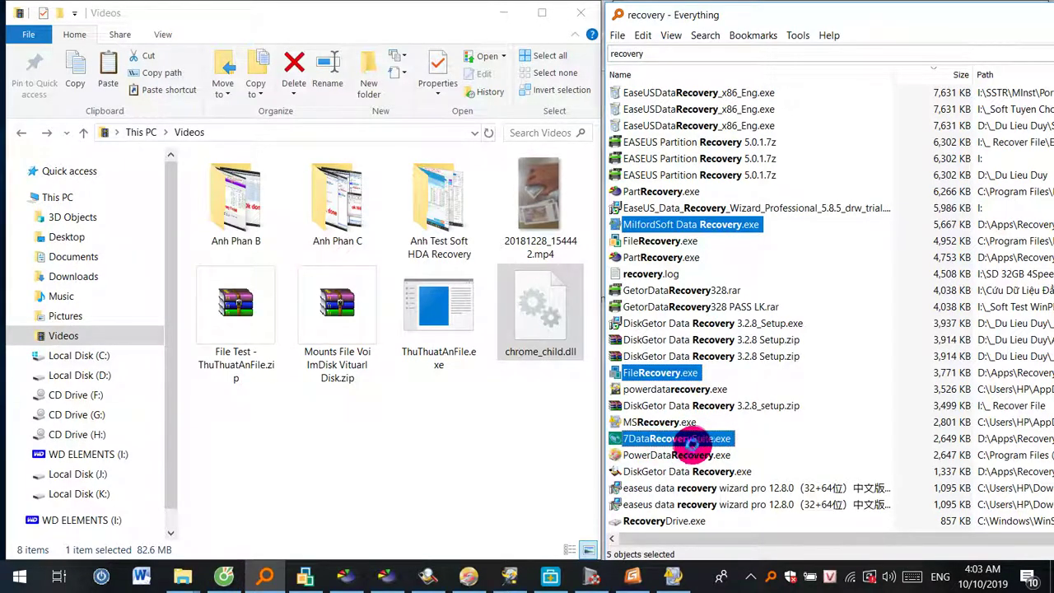
# - Check the combined size of the selected recovery programs in their properties
pyautogui.rightClick(682, 441)
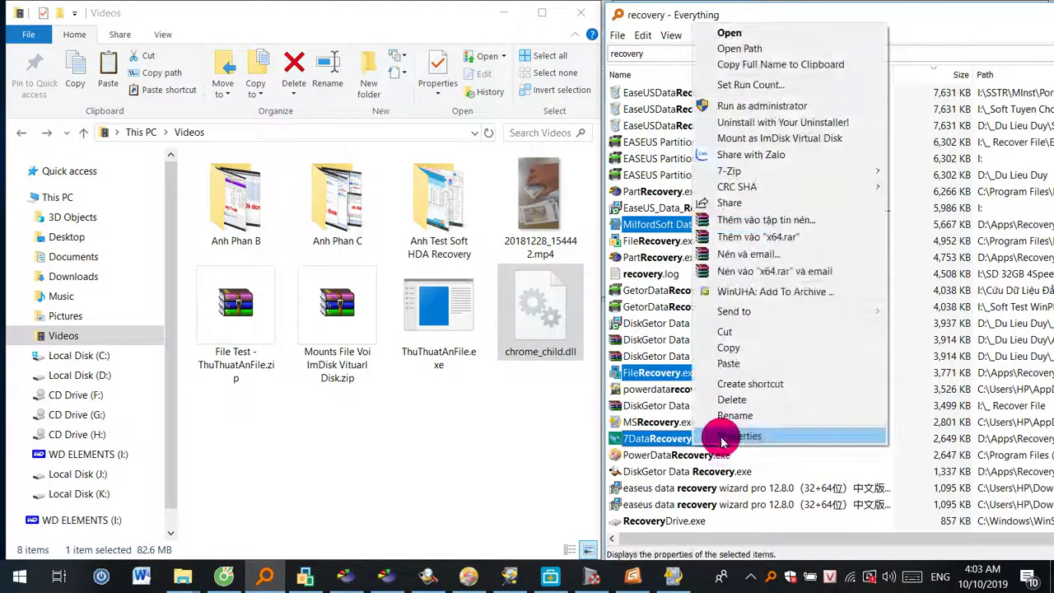
pyautogui.click(720, 433)
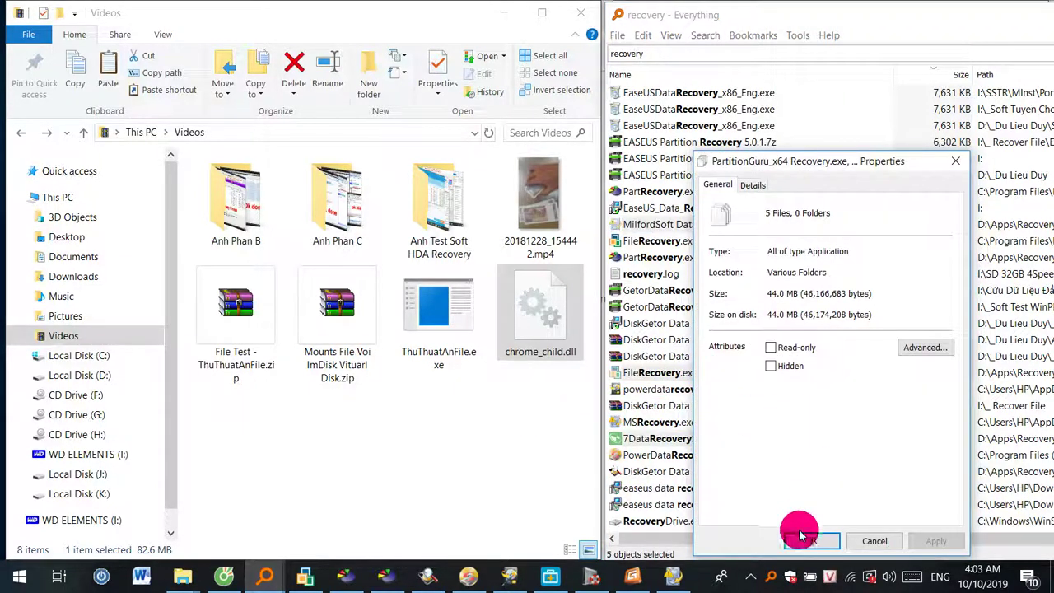
pyautogui.click(809, 541)
# - Copy the five selected recovery programs from the Everything results and paste them onto drive K in This PC
pyautogui.scroll(10, 723, 329)
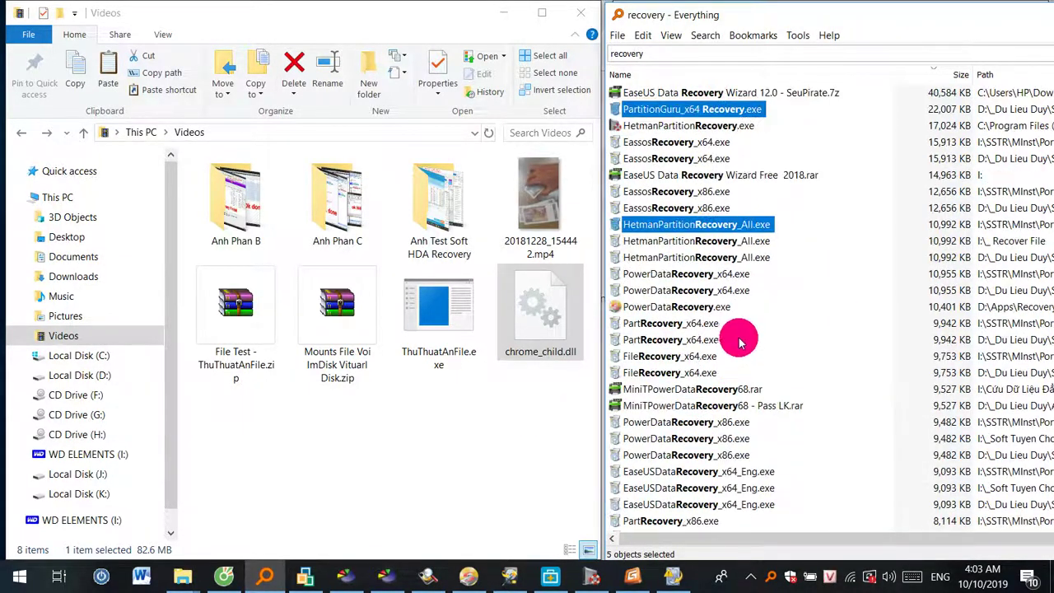
pyautogui.rightClick(669, 230)
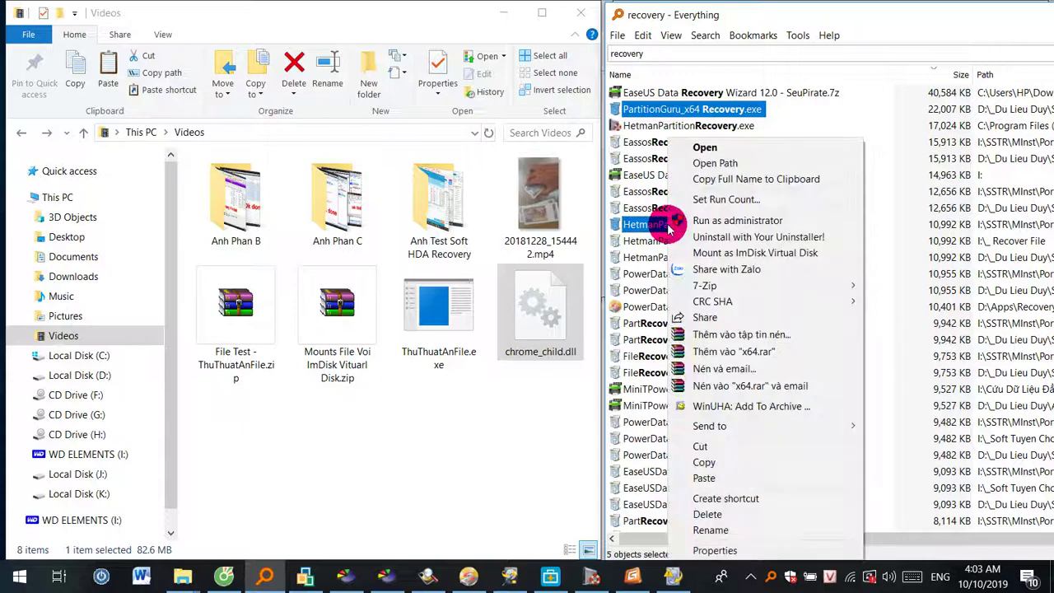
pyautogui.click(704, 465)
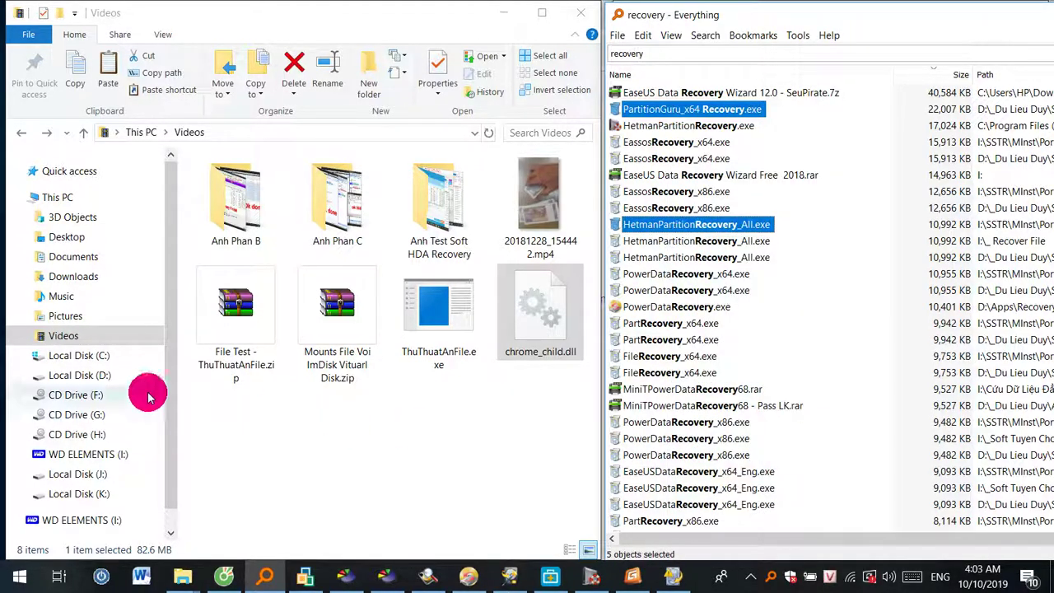
pyautogui.click(183, 576)
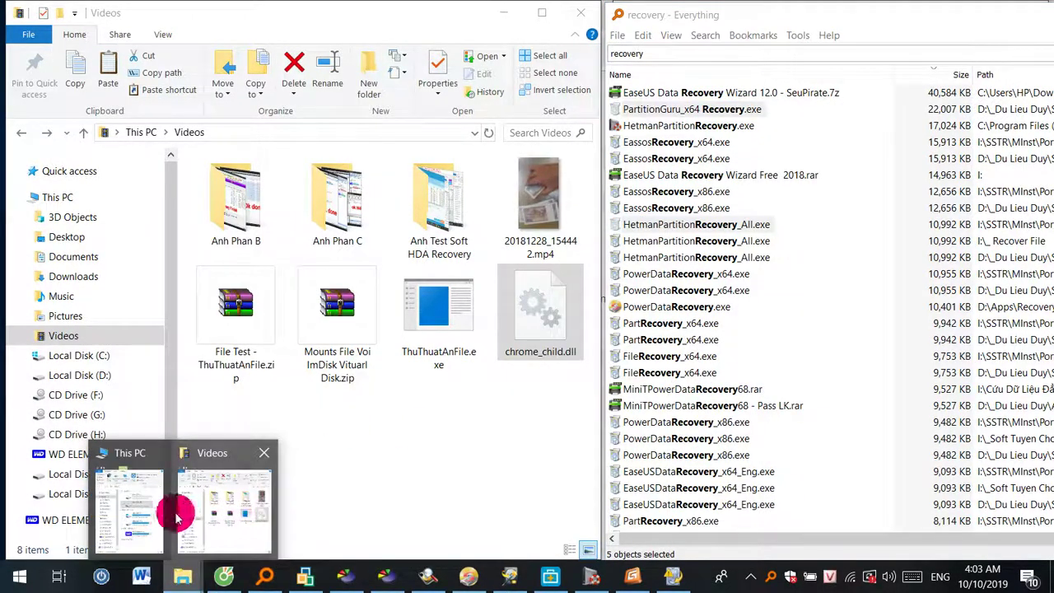
pyautogui.click(139, 505)
pyautogui.click(802, 253)
pyautogui.rightClick(863, 257)
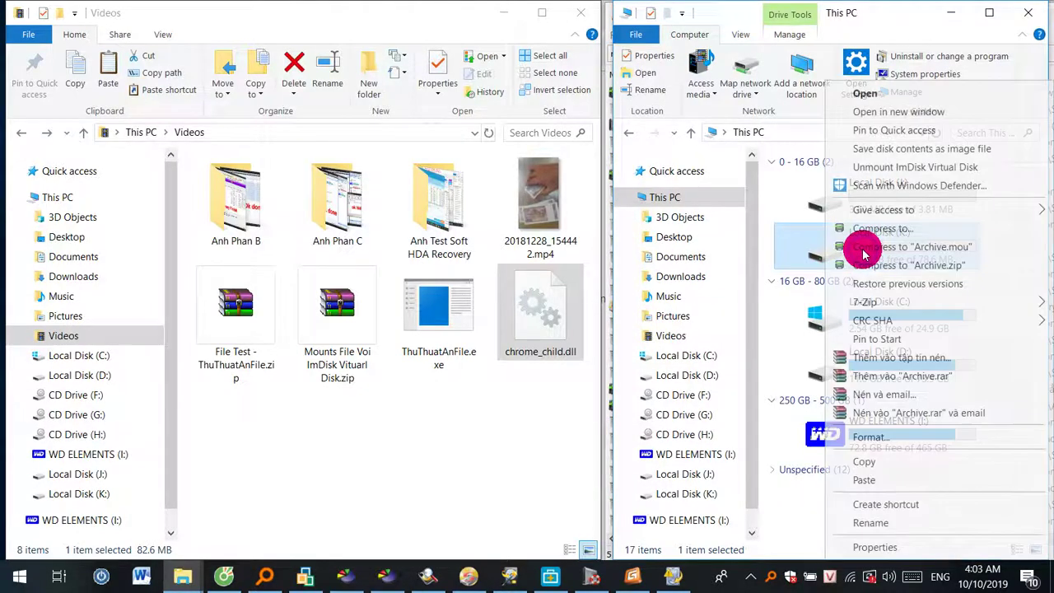
pyautogui.click(856, 472)
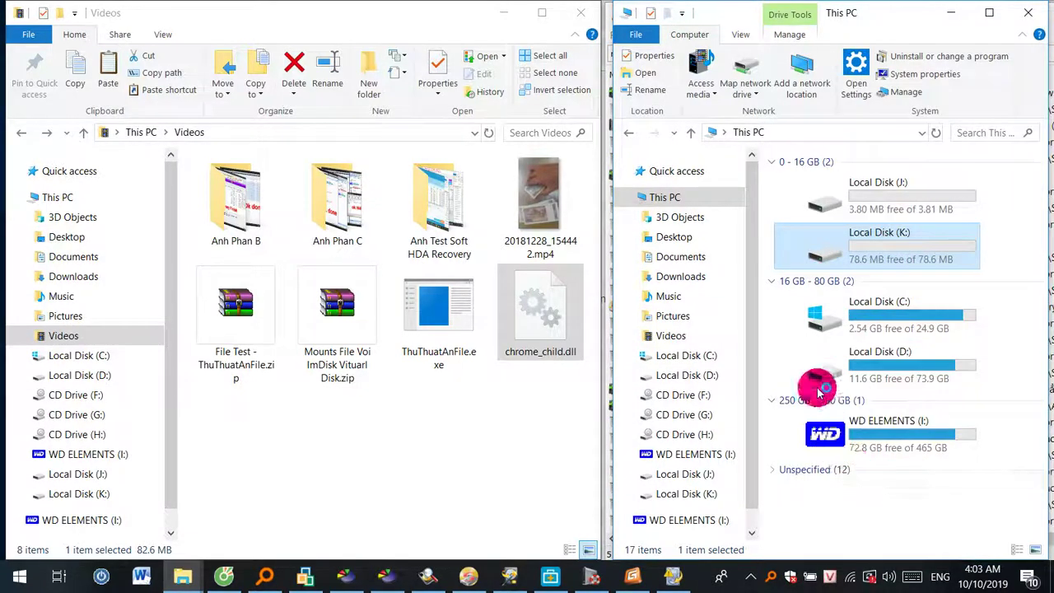
# - Open drive K and permanently delete all five recovery programs copied there
pyautogui.doubleClick(841, 257)
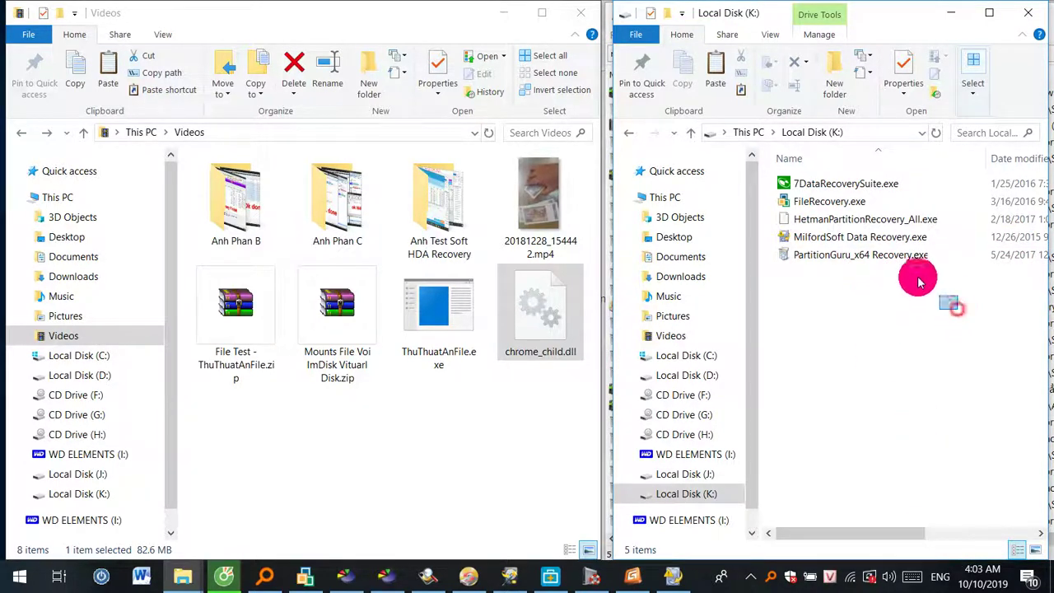
pyautogui.moveTo(955, 306); pyautogui.dragTo(767, 160)
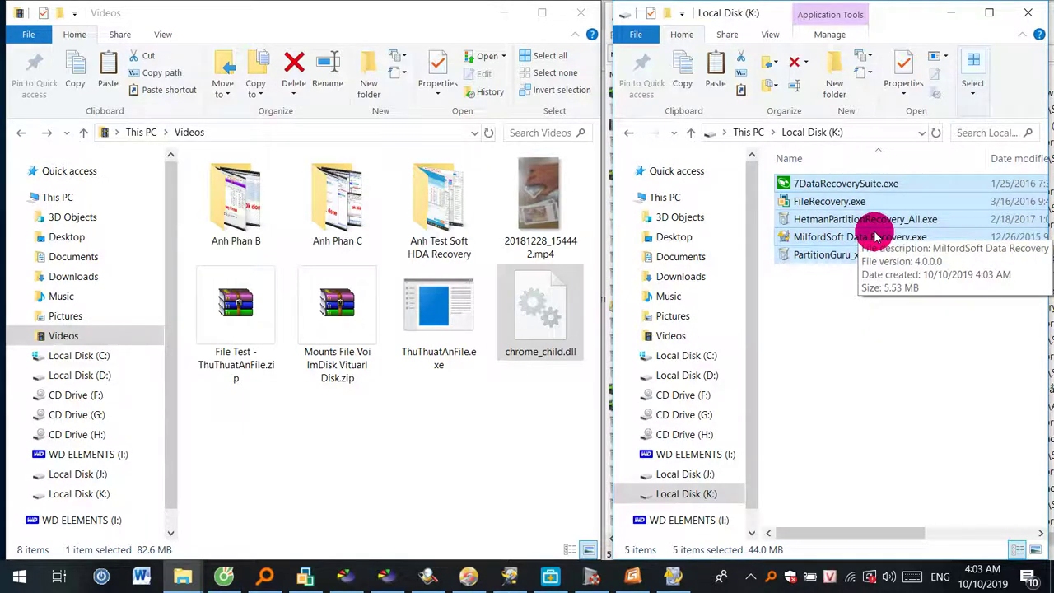
pyautogui.hotkey('shift', 'Delete')
pyautogui.press('Return')
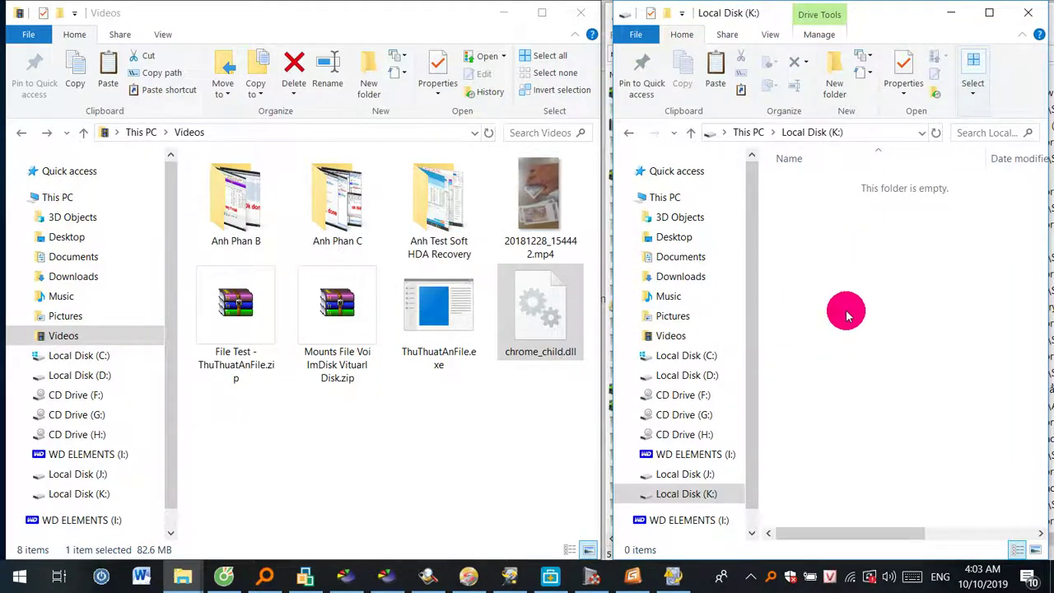
pyautogui.moveTo(934, 324); pyautogui.dragTo(758, 183)
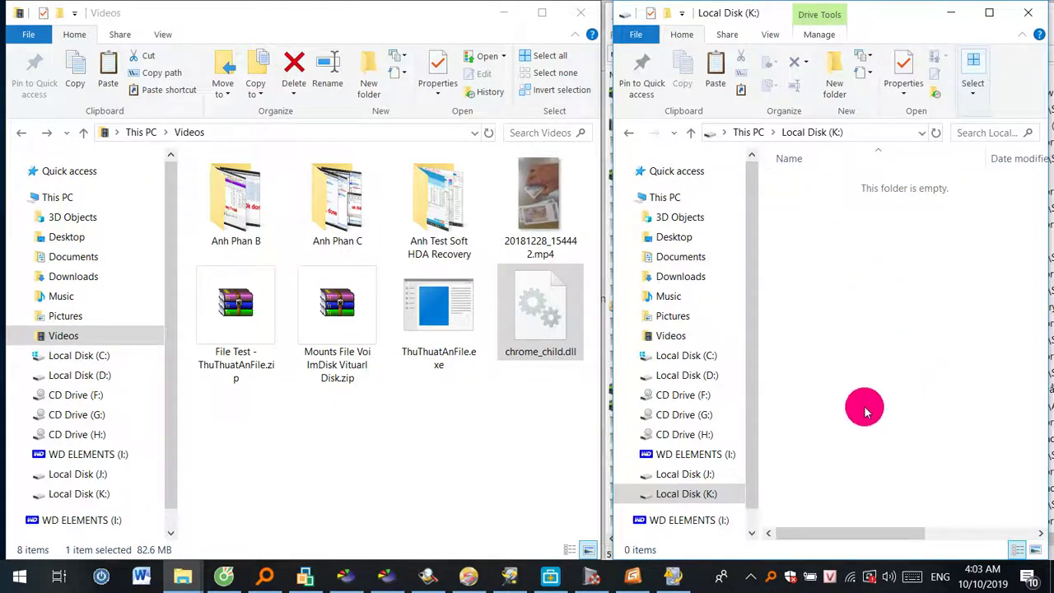
# - Return to This PC and examine drives J and K, finishing with drive K selected
pyautogui.click(666, 198)
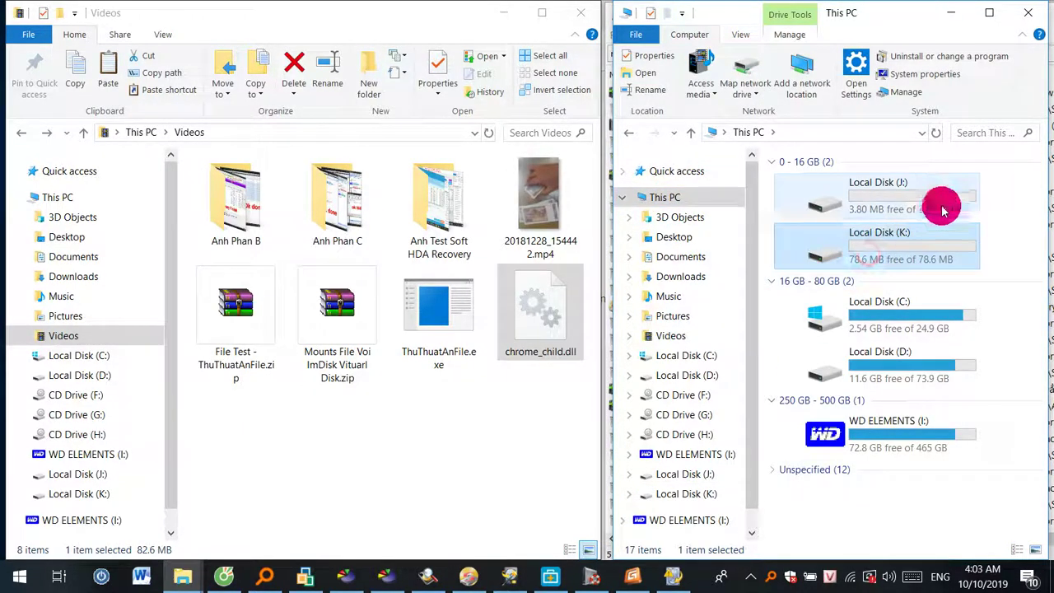
pyautogui.rightClick(841, 257)
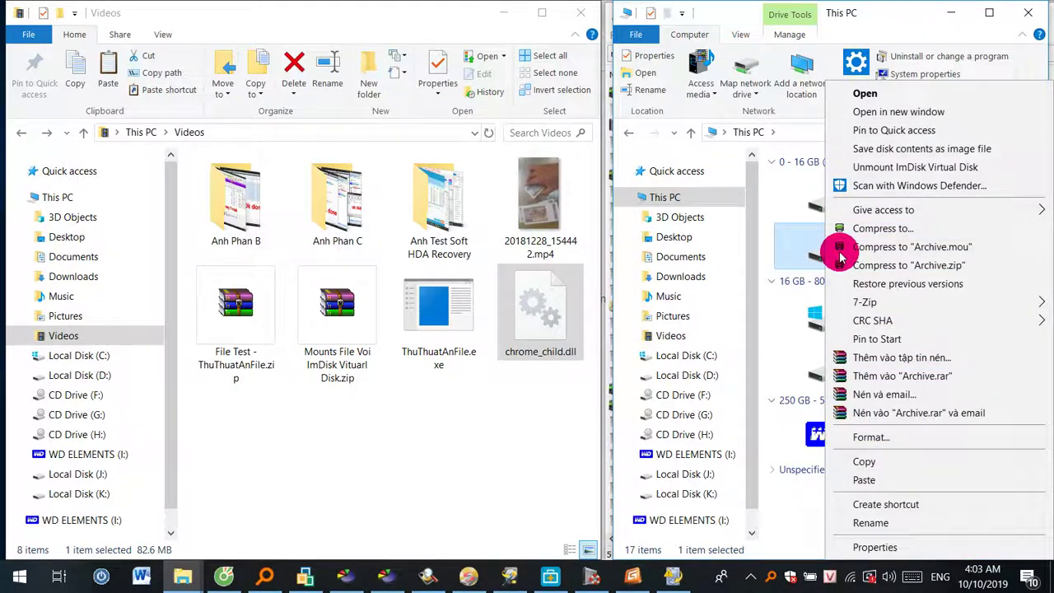
pyautogui.click(789, 262)
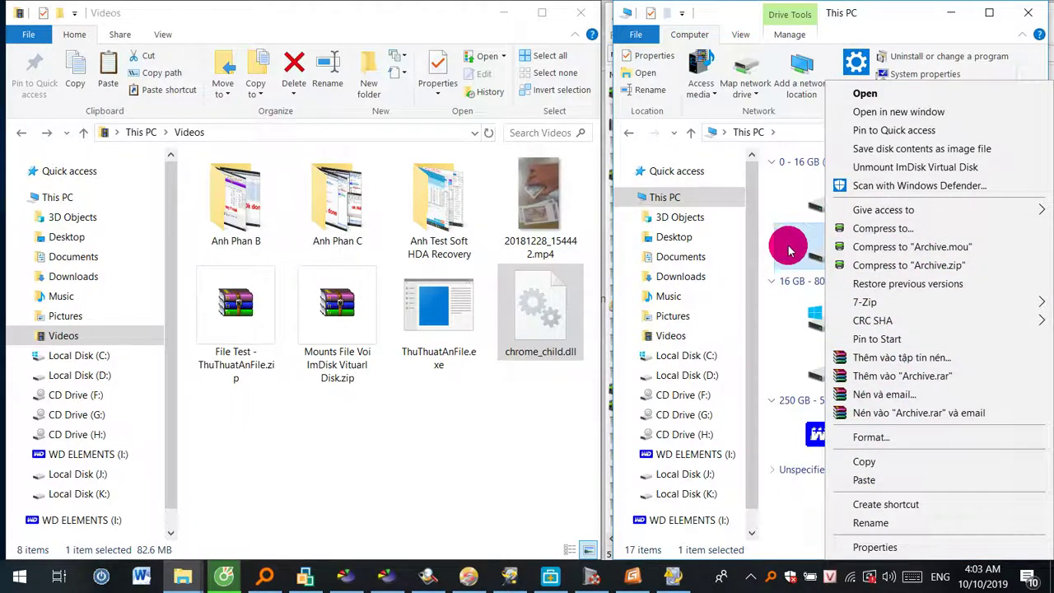
pyautogui.click(788, 247)
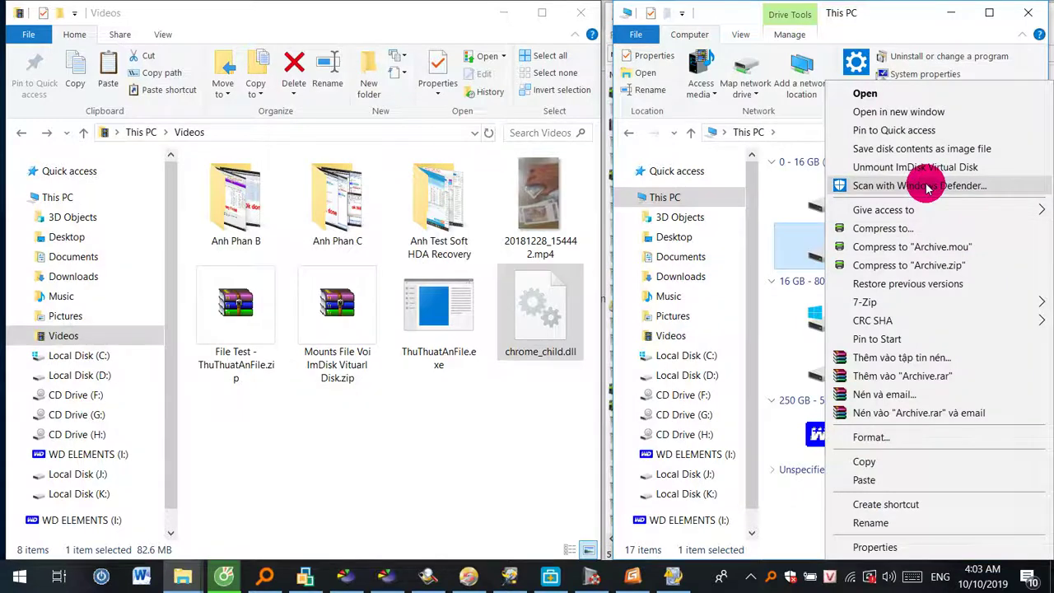
pyautogui.click(824, 239)
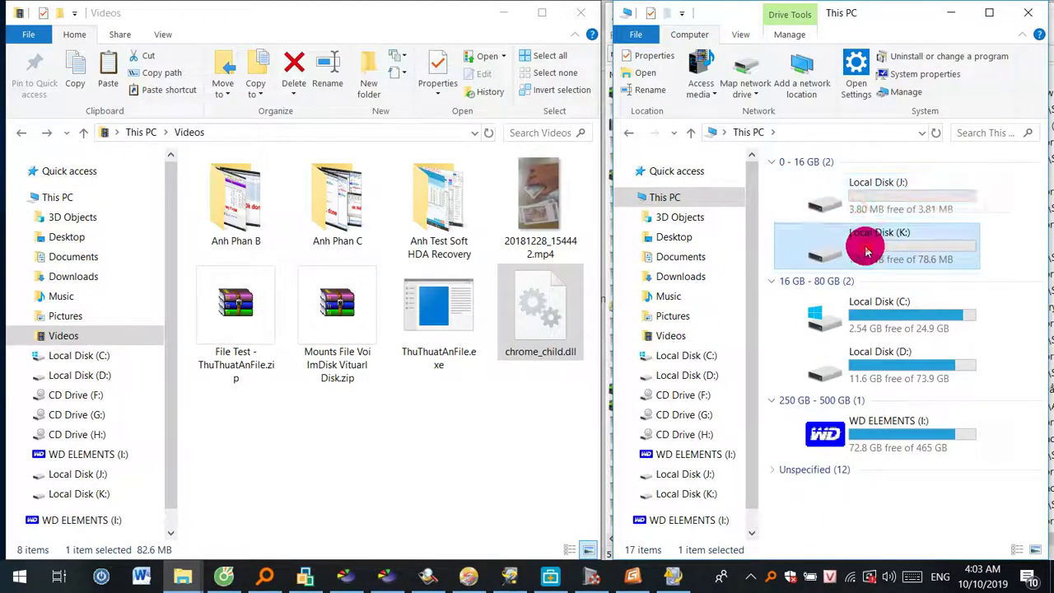
pyautogui.click(876, 198)
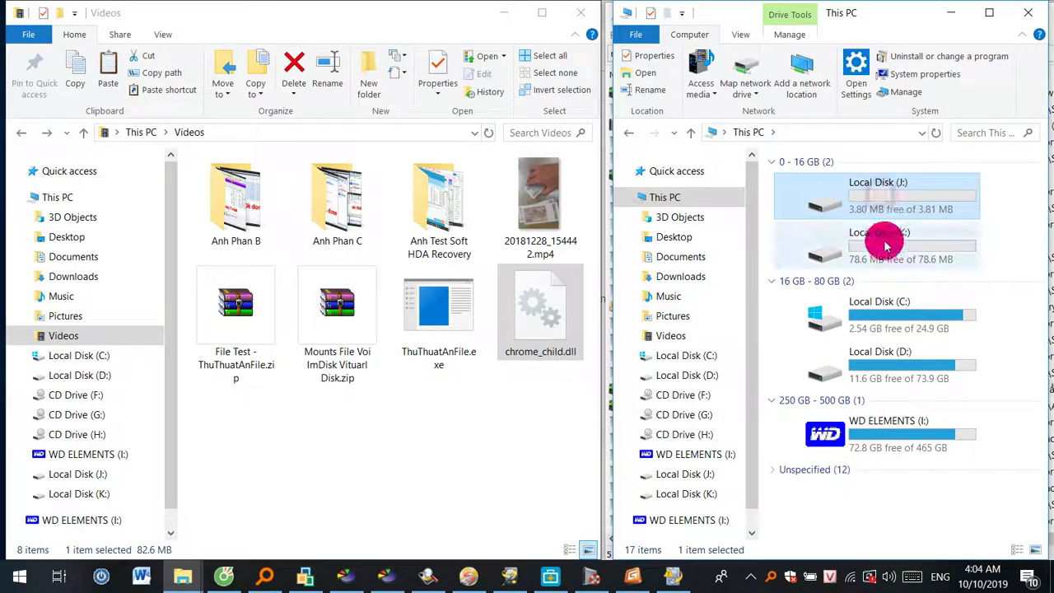
pyautogui.click(884, 247)
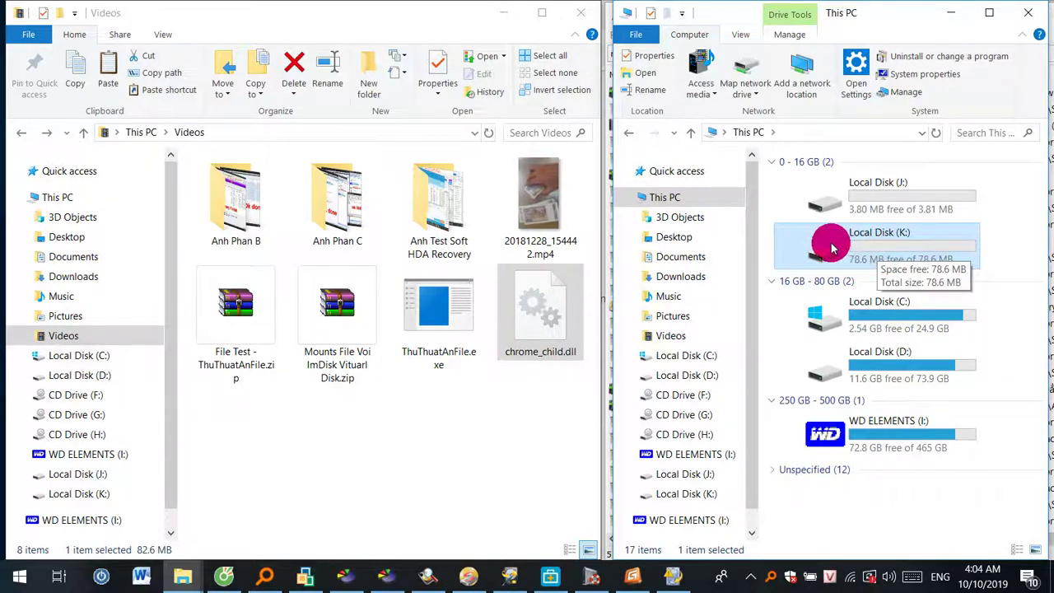
pyautogui.click(856, 198)
pyautogui.click(870, 241)
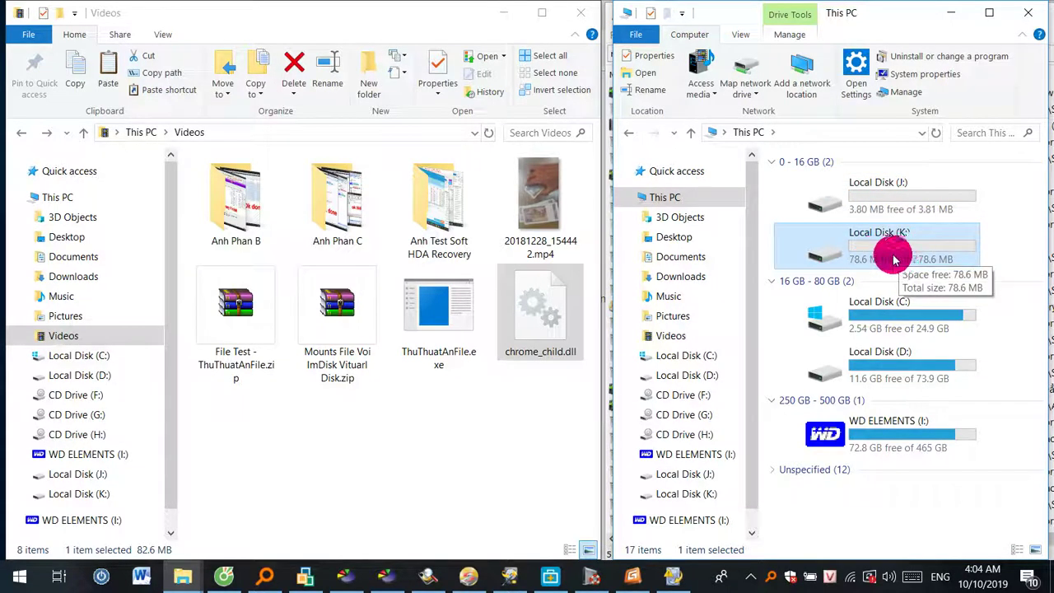
# - Switch to DiskGetor Data Recovery and choose the Recover Deleted Files mode
pyautogui.click(447, 425)
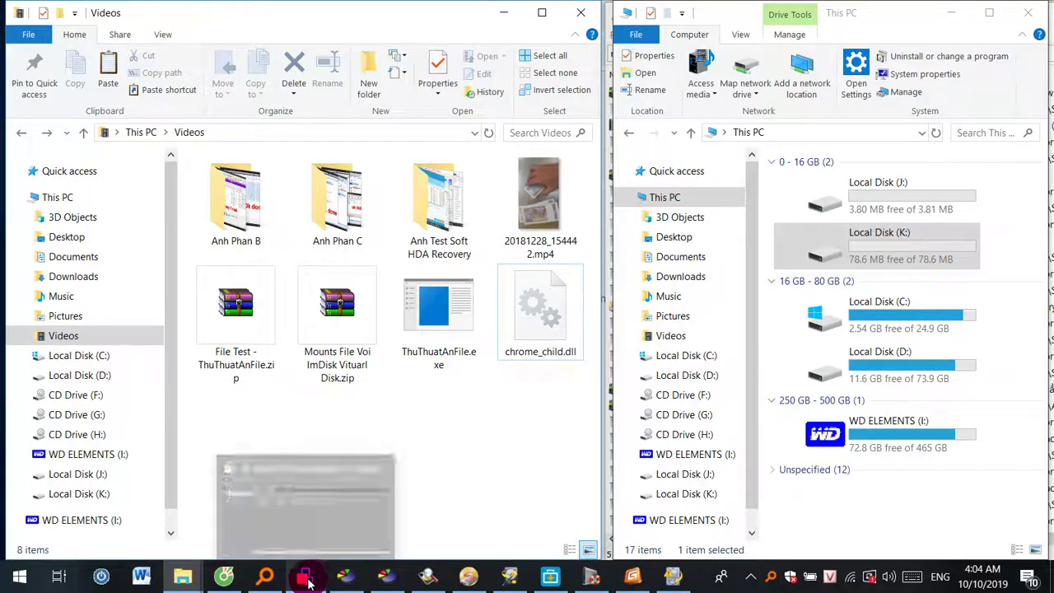
pyautogui.click(428, 575)
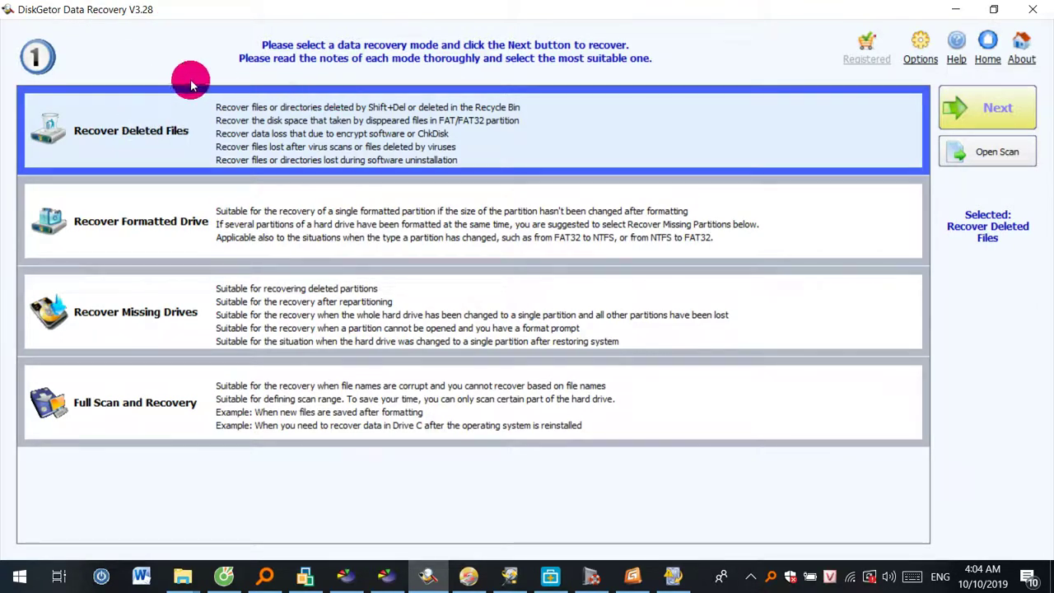
pyautogui.click(131, 216)
pyautogui.click(149, 159)
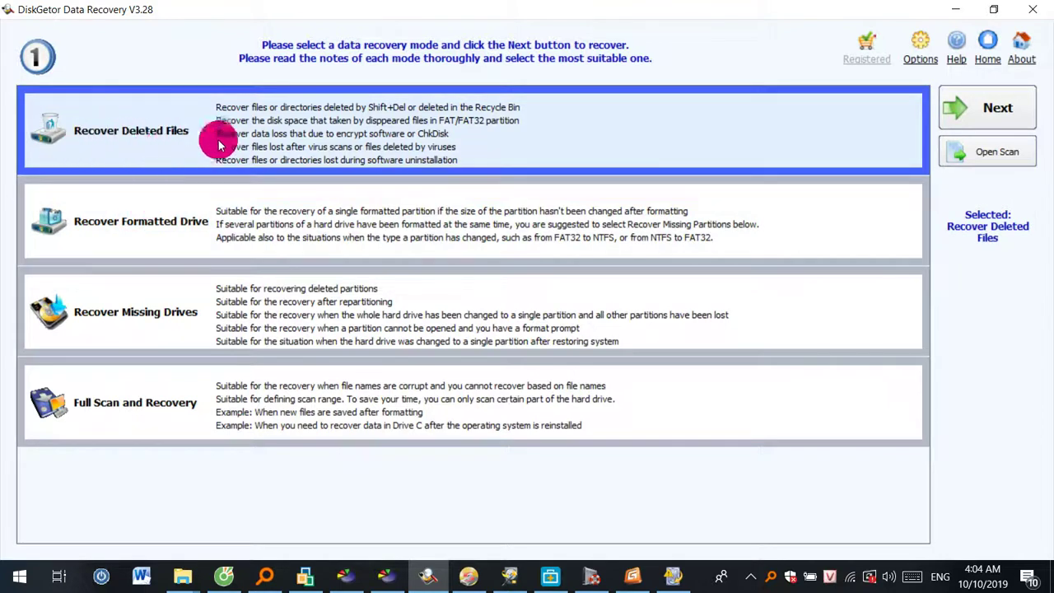
# - Scan drive K for deleted files using the Recover Deleted Files mode
pyautogui.doubleClick(152, 147)
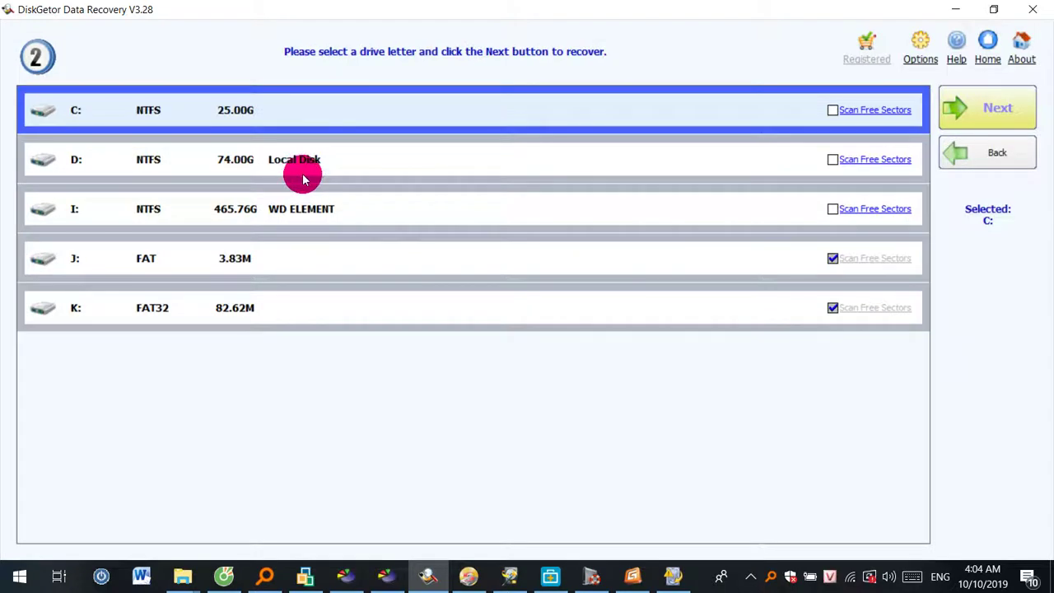
pyautogui.click(108, 308)
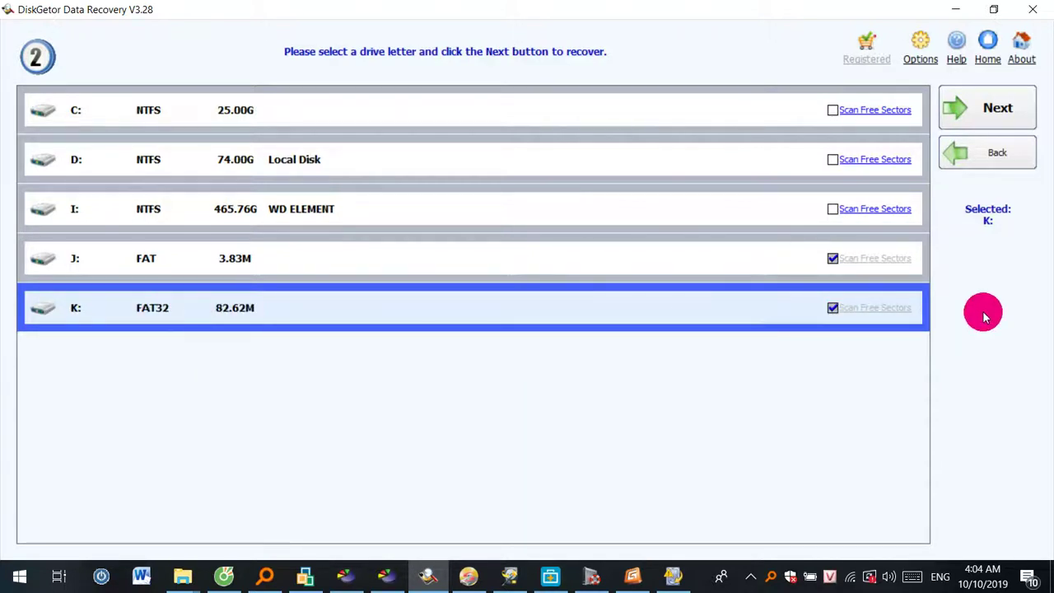
pyautogui.click(996, 115)
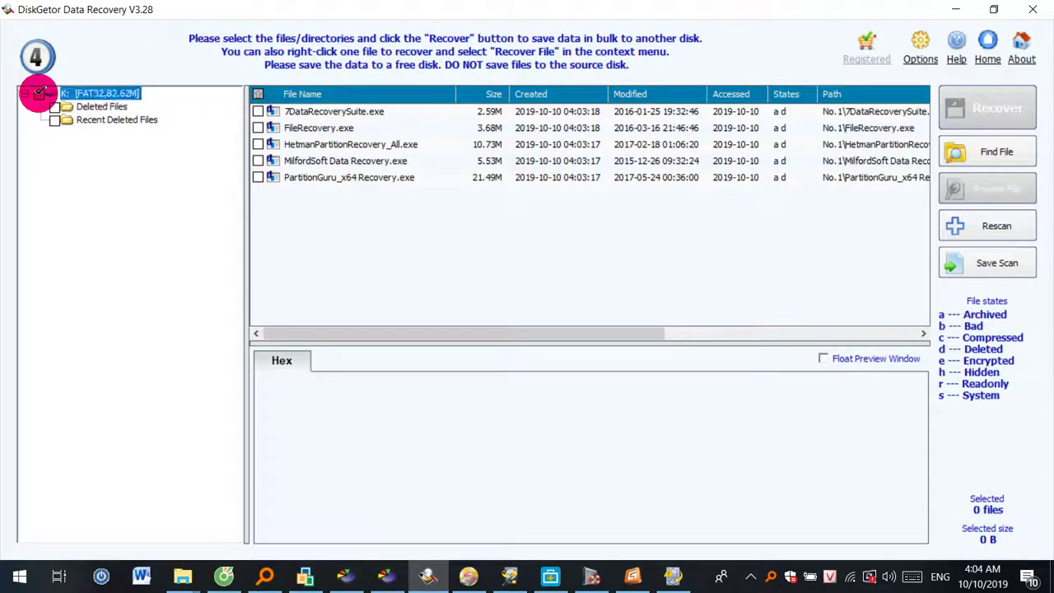
# - Mark everything found on drive K for recovery, including the Deleted Files and Recent Deleted Files folders
pyautogui.click(39, 93)
pyautogui.doubleClick(311, 113)
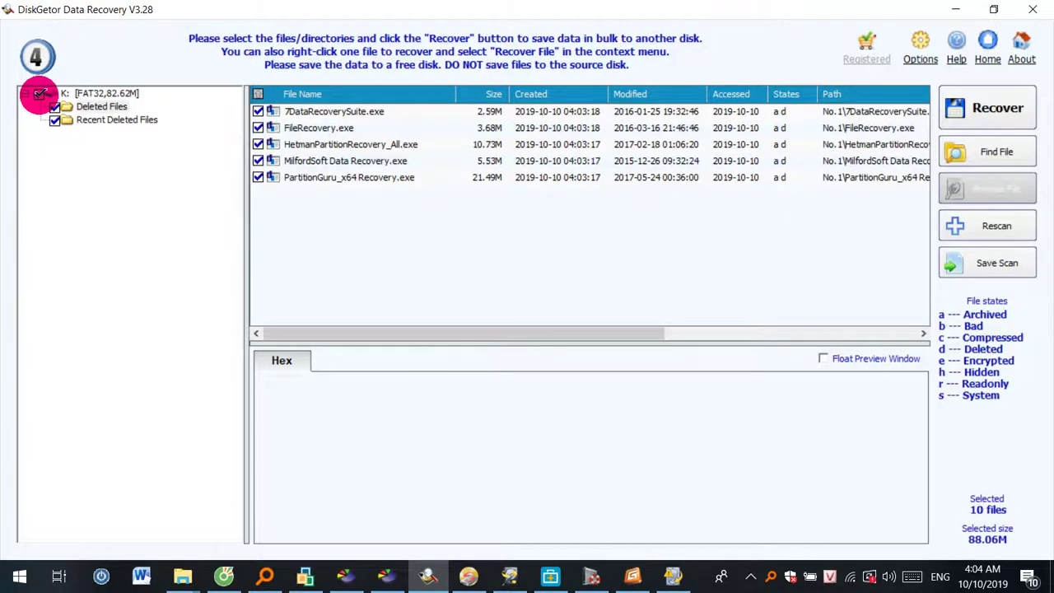
pyautogui.click(38, 94)
pyautogui.click(39, 94)
pyautogui.doubleClick(305, 114)
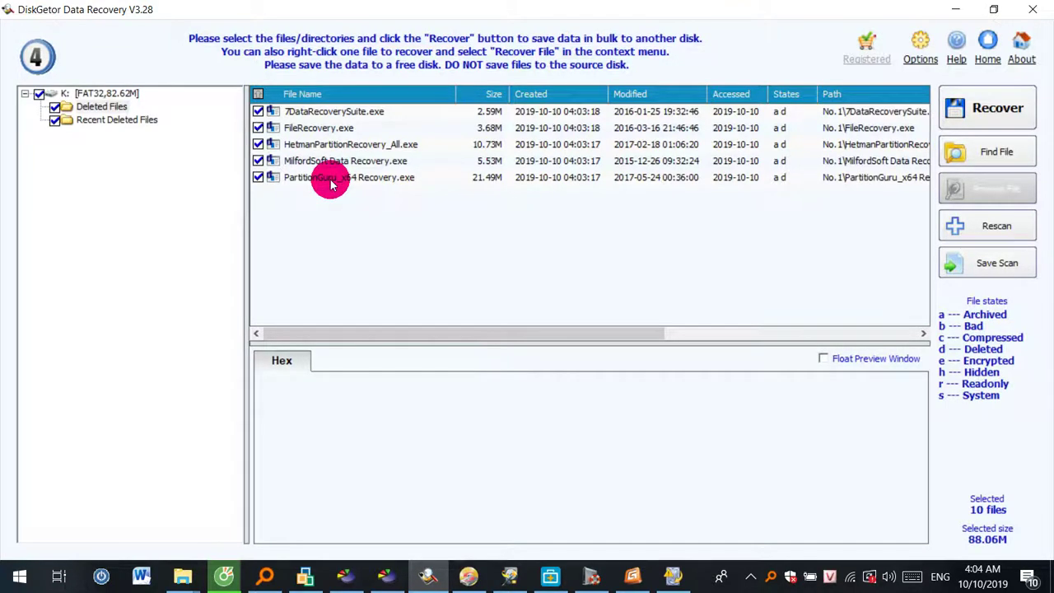
# - Recover the marked files, saving them to WD ELEMENTS (I:)
pyautogui.click(992, 111)
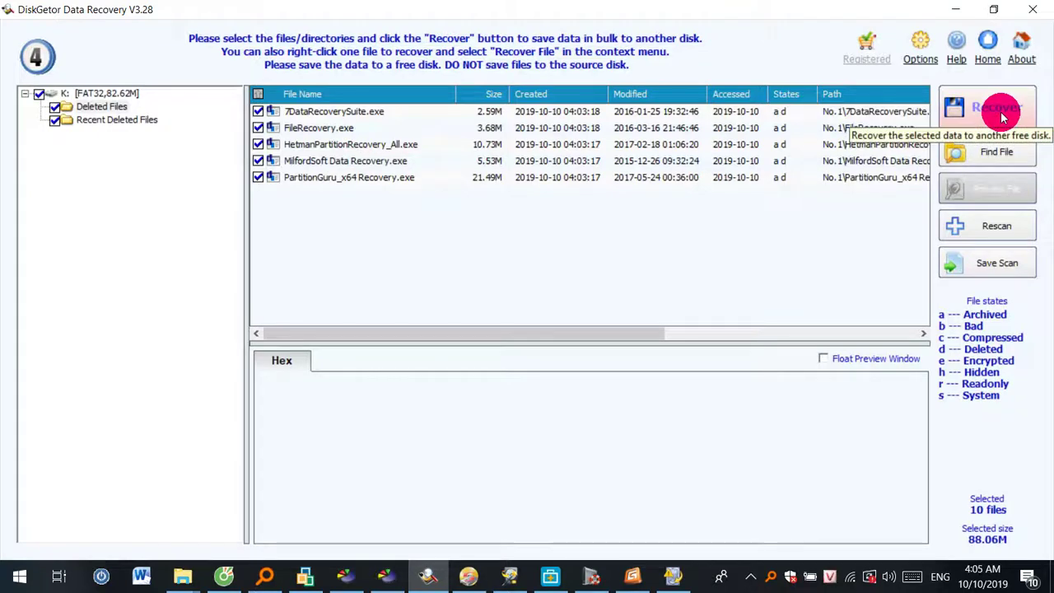
pyautogui.click(998, 113)
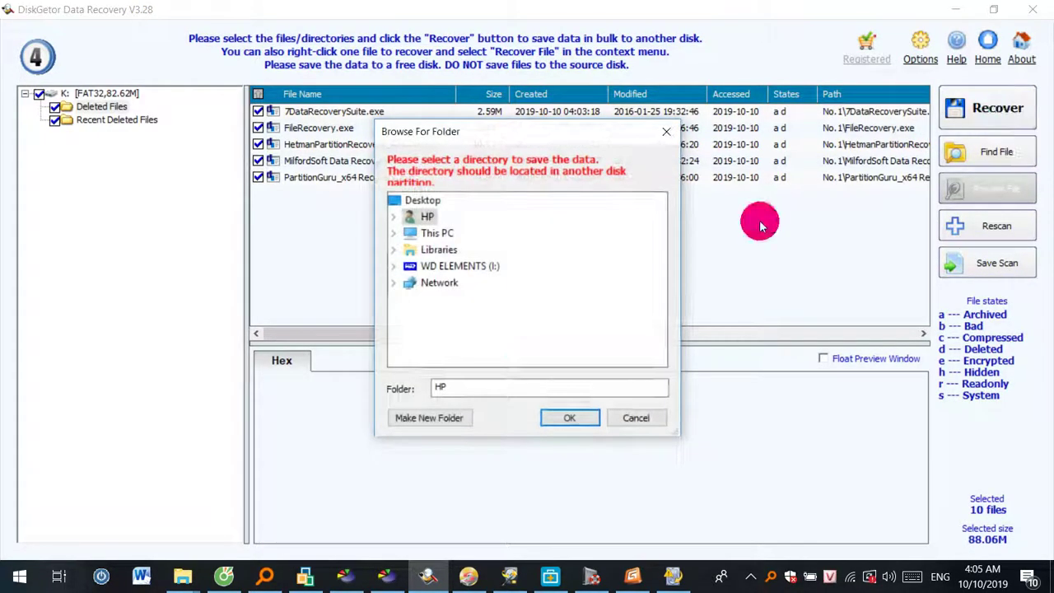
pyautogui.click(396, 237)
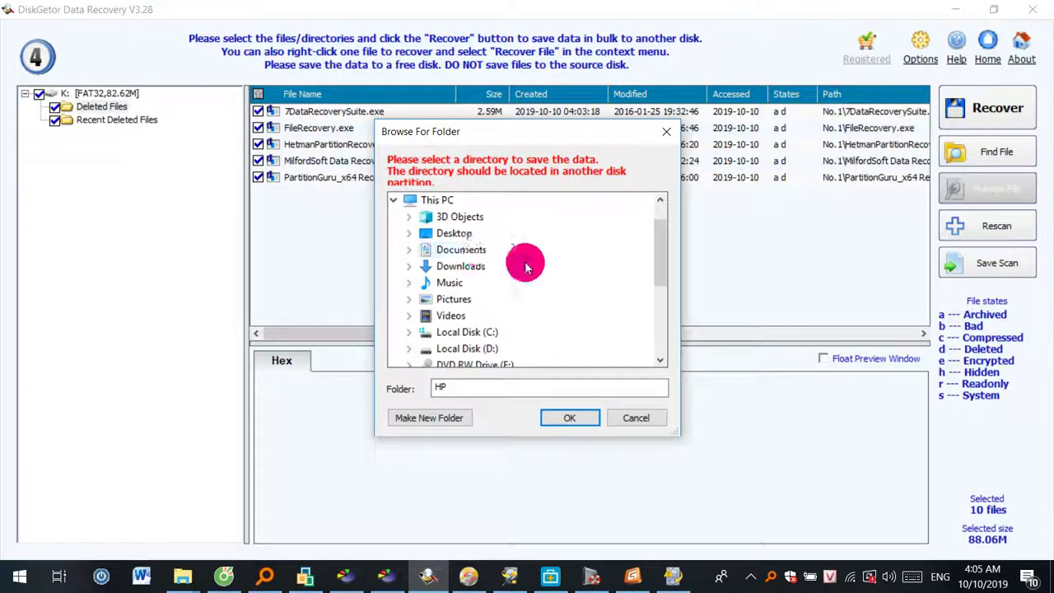
pyautogui.moveTo(666, 262); pyautogui.dragTo(663, 299)
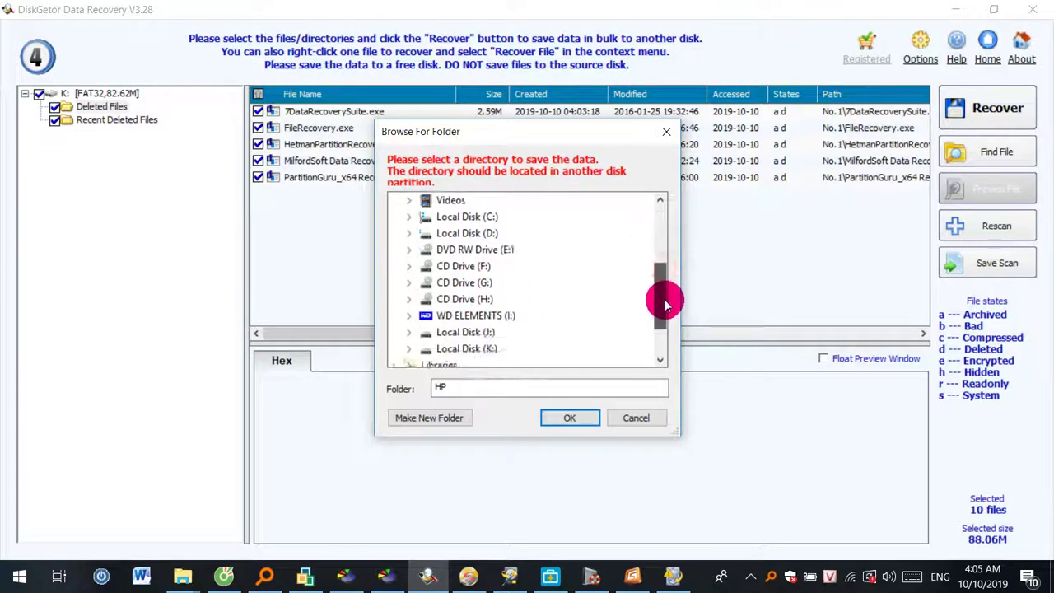
pyautogui.click(476, 312)
pyautogui.click(556, 417)
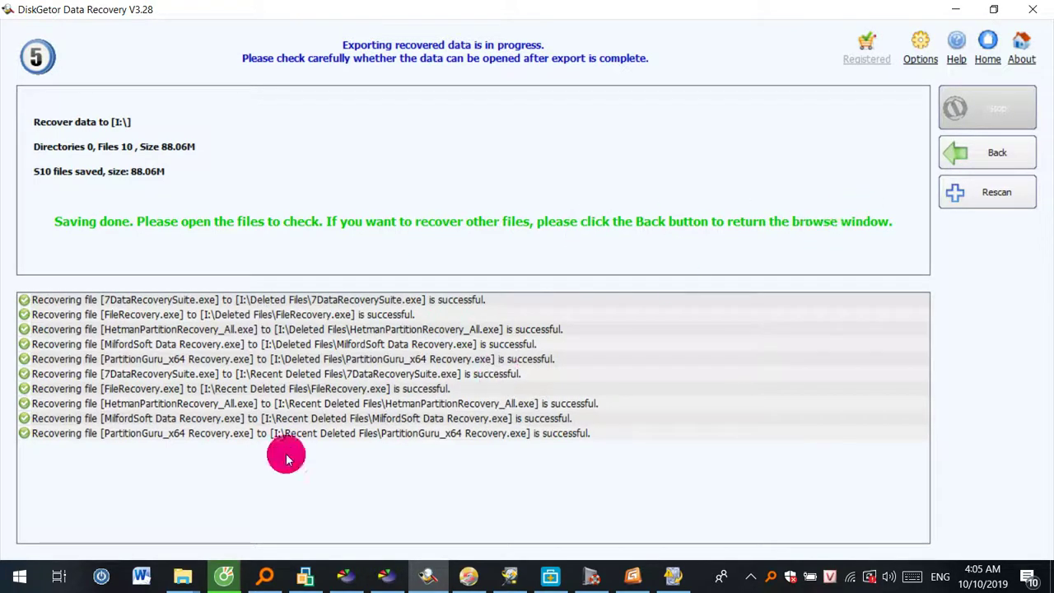
# - Open WD ELEMENTS (I:) in a new File Explorer window, sort it by date modified, and widen the window
pyautogui.click(183, 577)
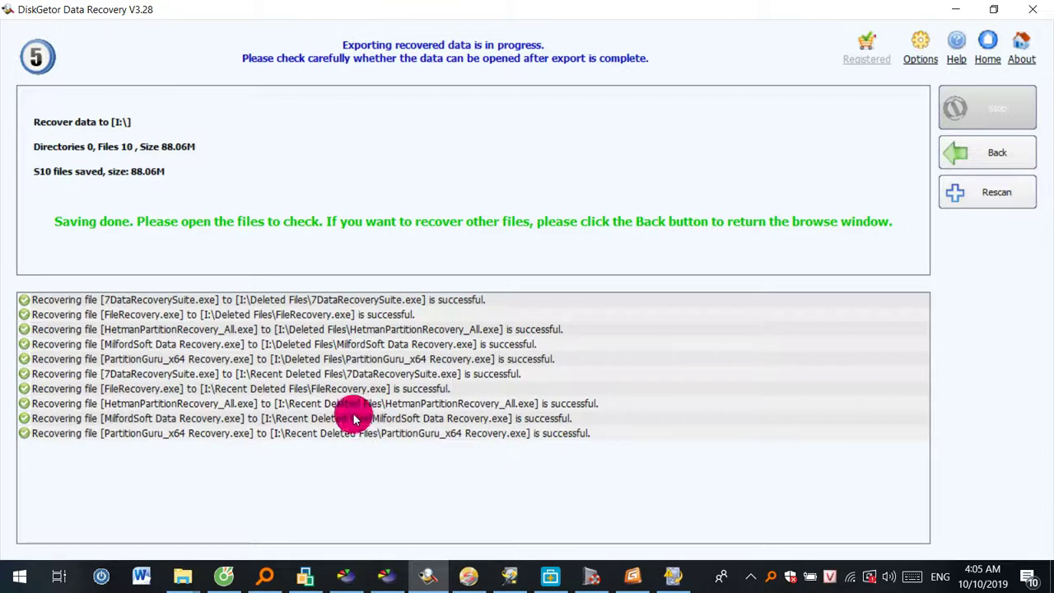
pyautogui.press('super+e')
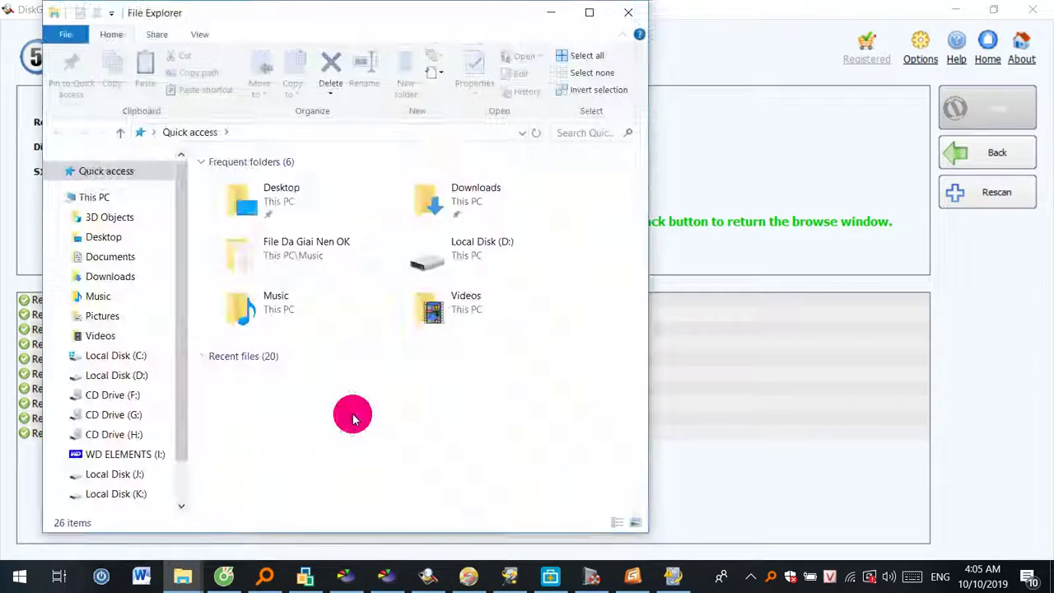
pyautogui.click(140, 456)
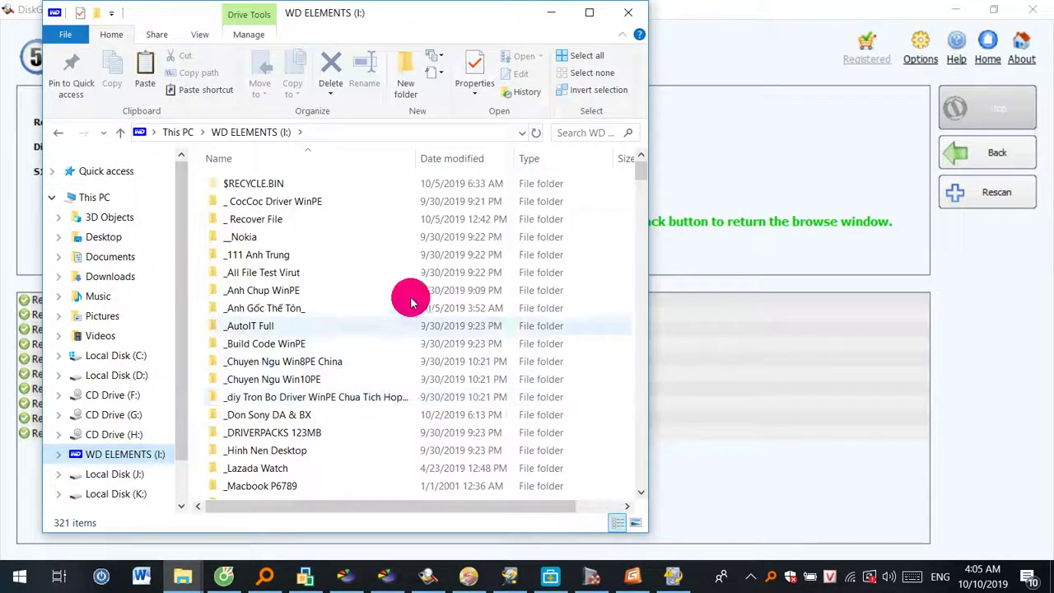
pyautogui.click(476, 161)
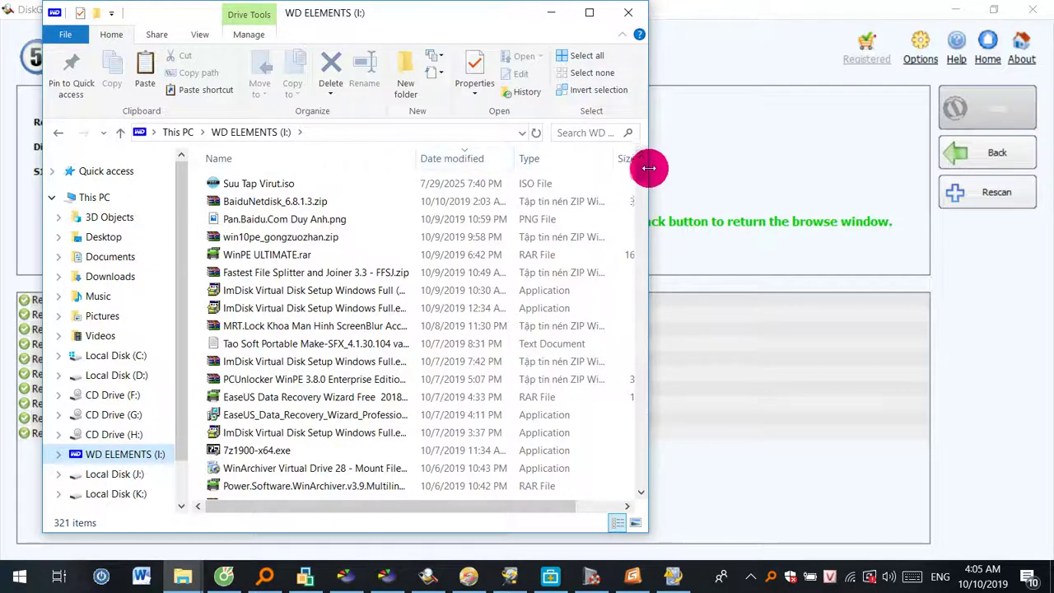
pyautogui.moveTo(655, 176); pyautogui.dragTo(952, 176)
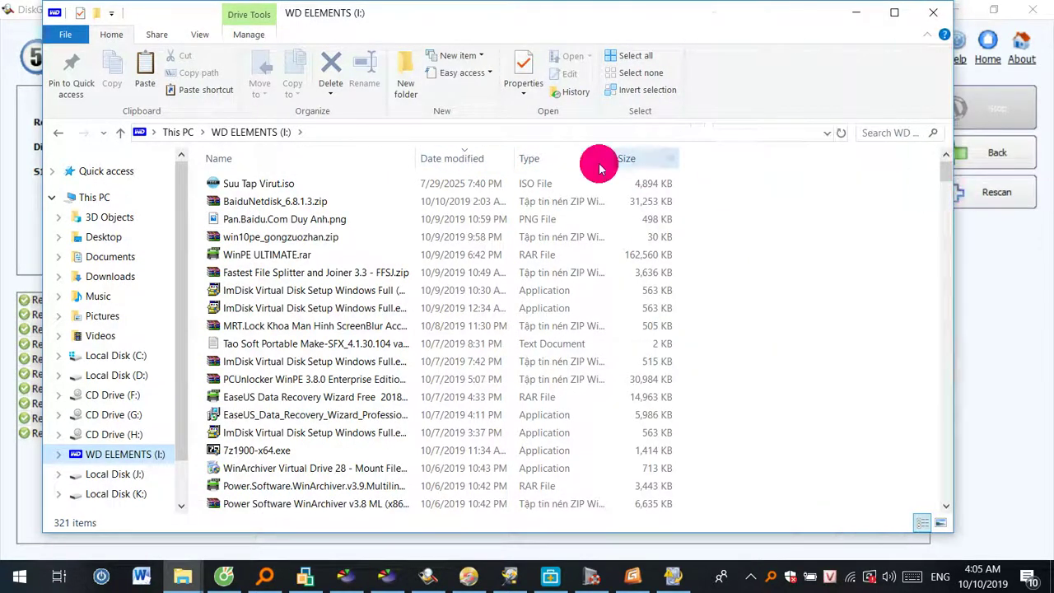
# - Add the Date created column to drive I's file list and sort by it to look for the recovered items
pyautogui.rightClick(481, 163)
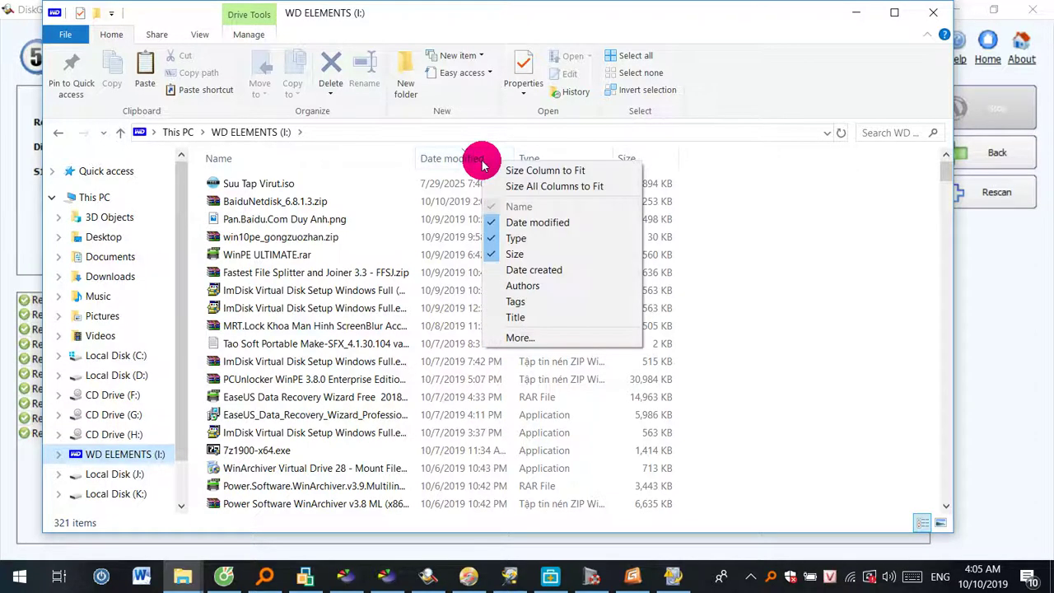
pyautogui.click(541, 269)
pyautogui.click(725, 160)
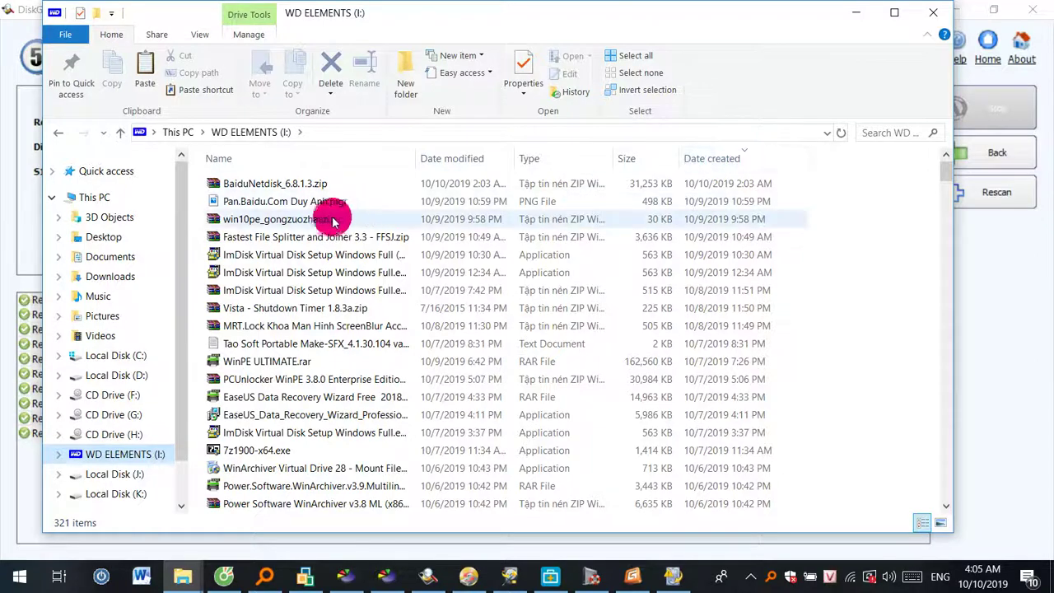
pyautogui.click(319, 292)
pyautogui.scroll(-3, 318, 294)
pyautogui.scroll(3, 312, 294)
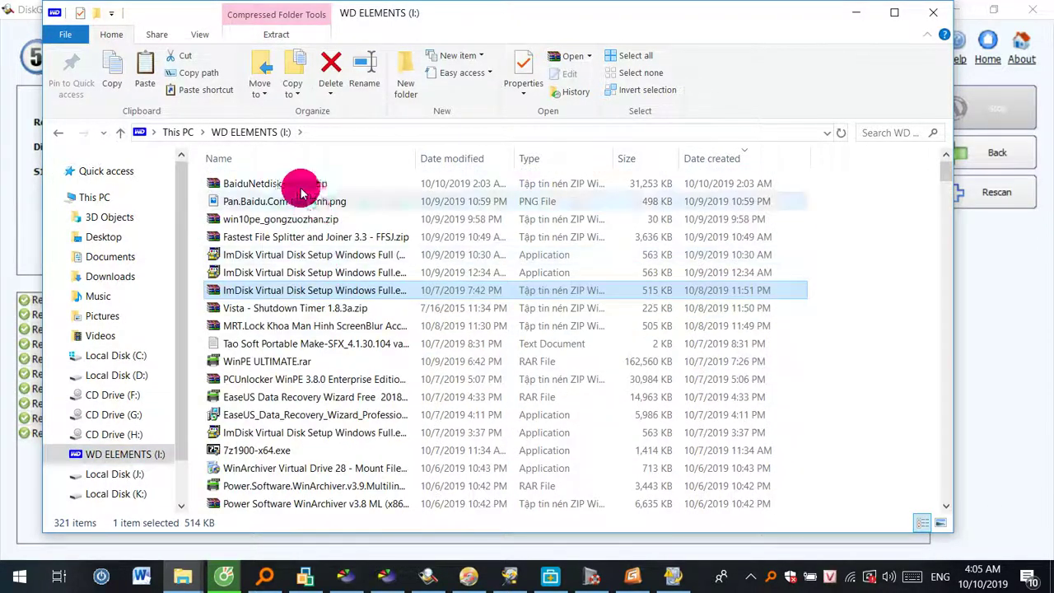
# - Sort drive I by name, expand it in a widened folder tree, and look through its folders for the recovered data
pyautogui.click(289, 159)
pyautogui.scroll(4, 317, 292)
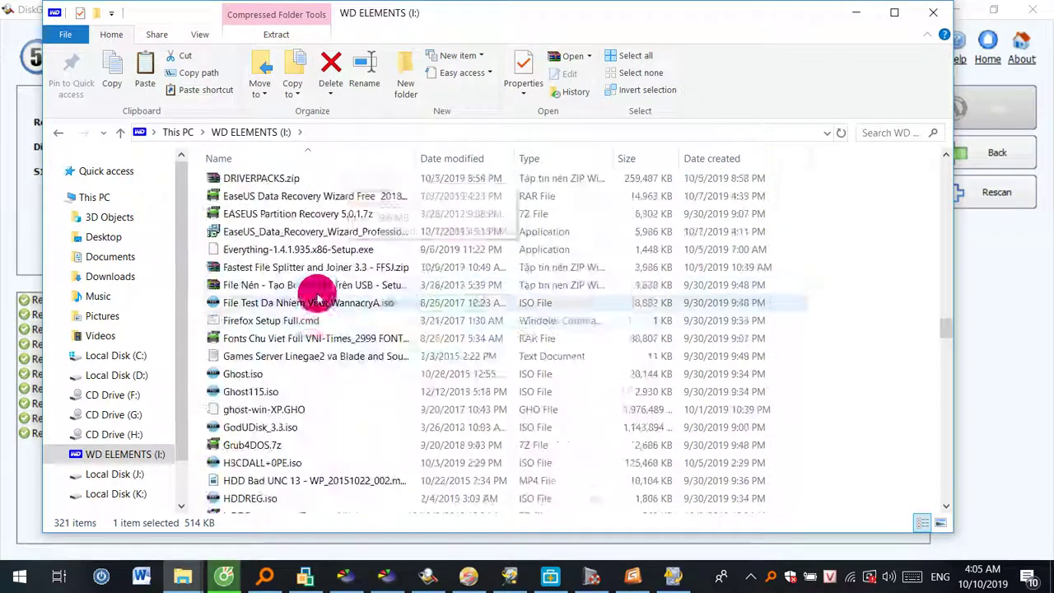
pyautogui.click(57, 453)
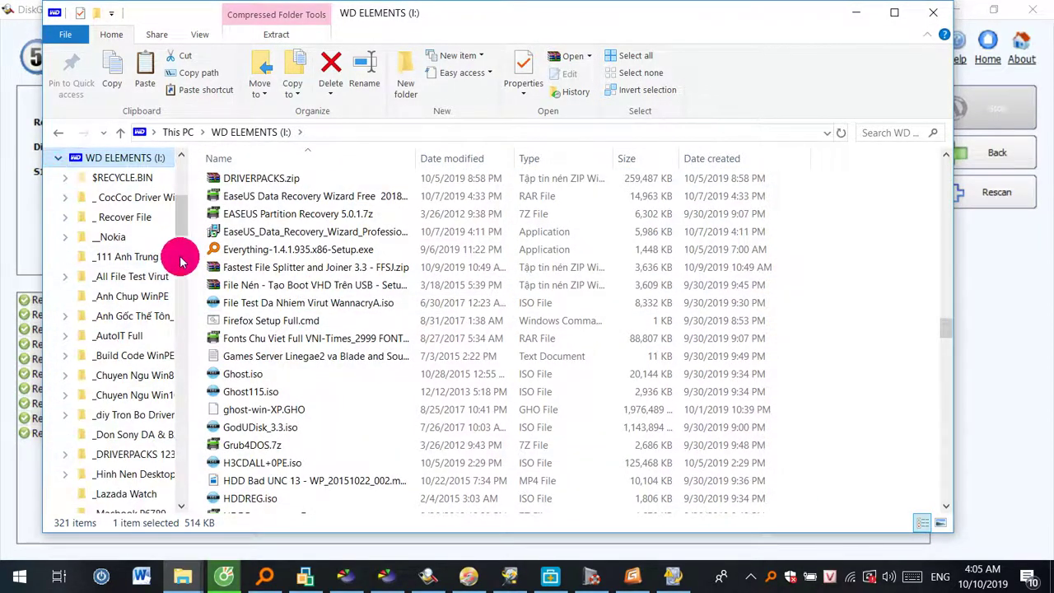
pyautogui.moveTo(190, 258); pyautogui.dragTo(304, 264)
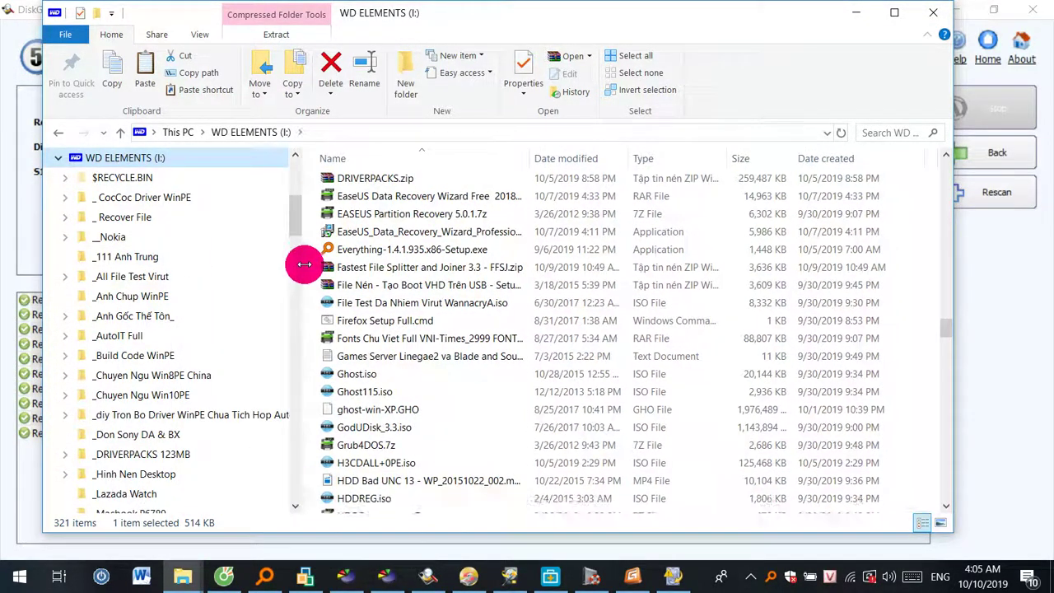
pyautogui.moveTo(293, 217); pyautogui.dragTo(293, 269)
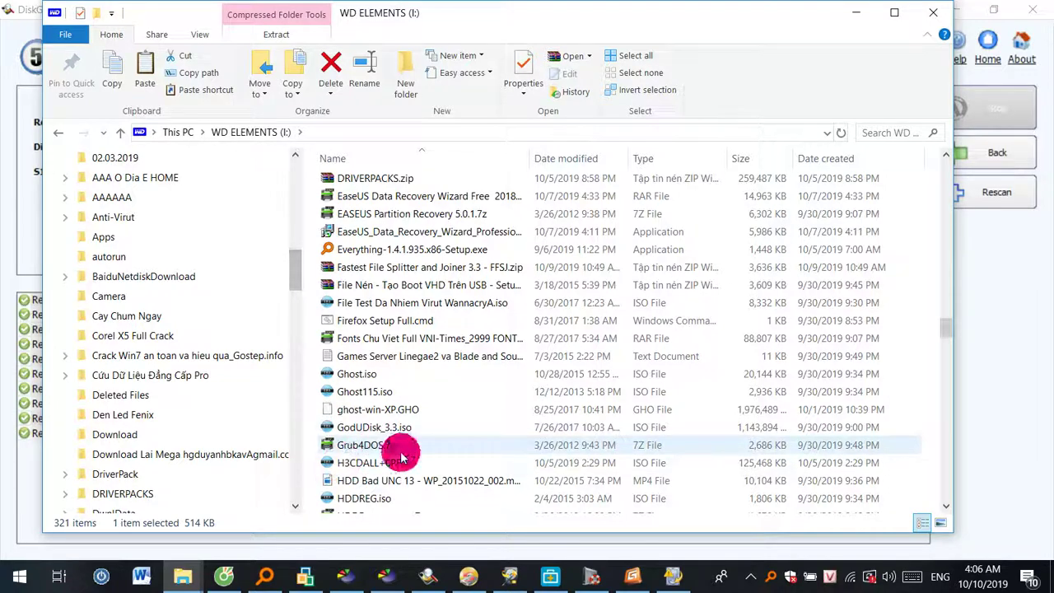
# - Check the saved file paths in DiskGetor's recovery log, and return to the drive I window to reverse the name order
pyautogui.click(433, 576)
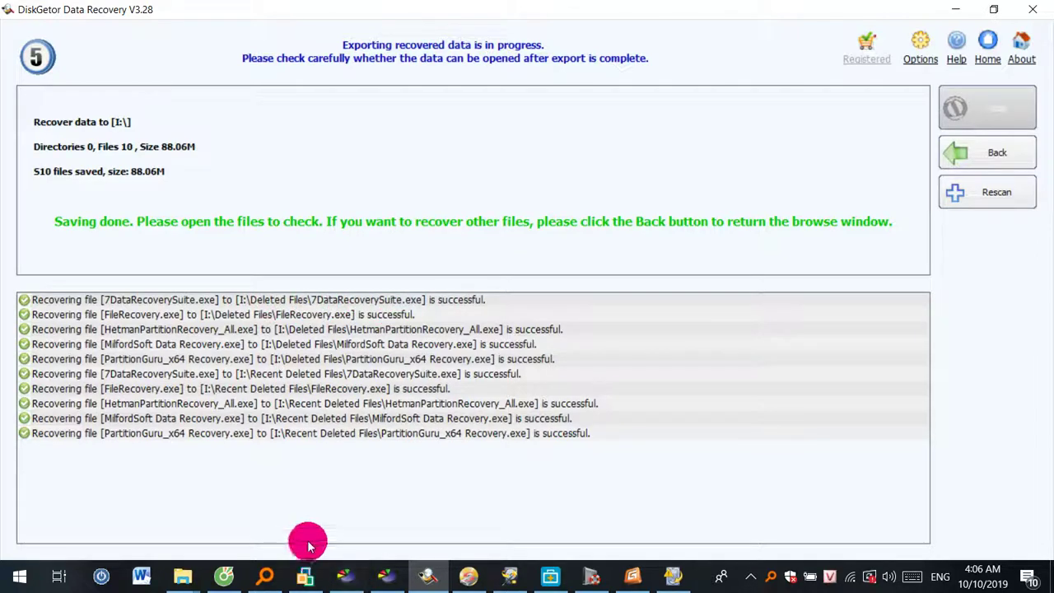
pyautogui.moveTo(182, 575)
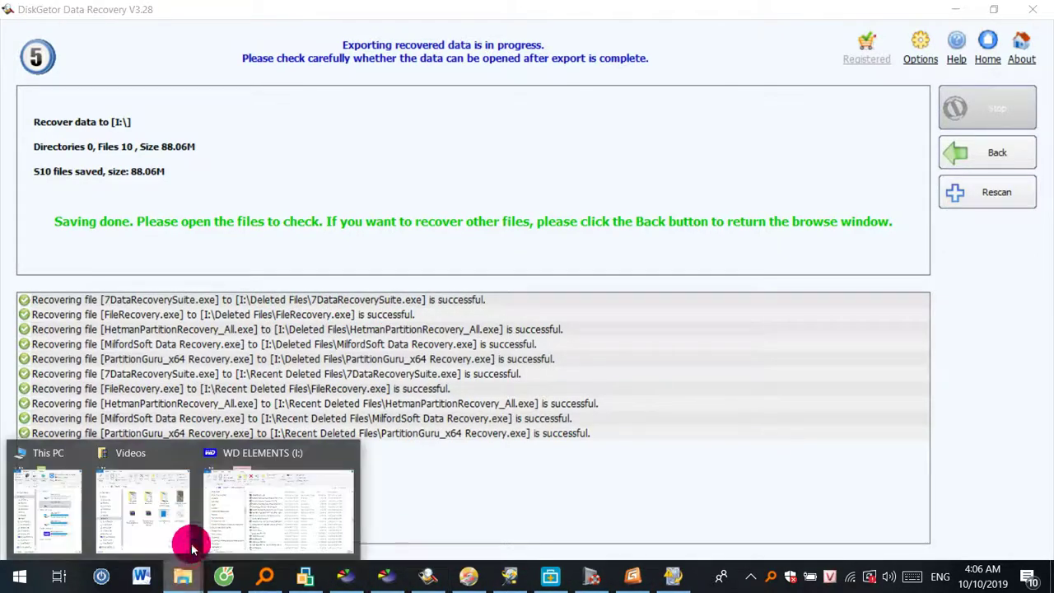
pyautogui.click(242, 509)
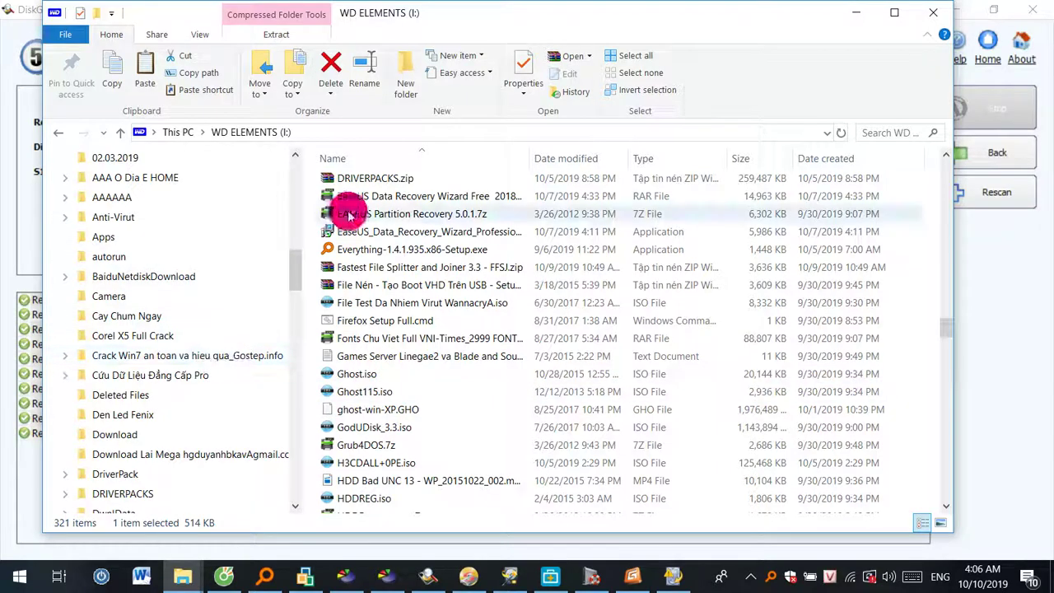
pyautogui.click(383, 159)
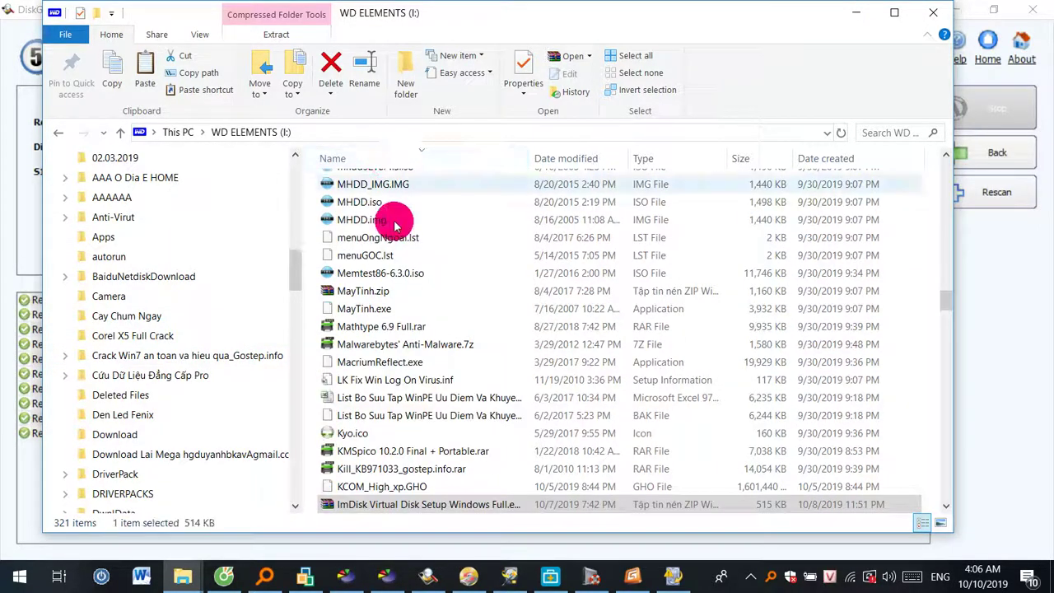
# - Reopen WD ELEMENTS (I:) from Quick access, sort it by name in ascending order, and open the Deleted Files folder
pyautogui.click(378, 399)
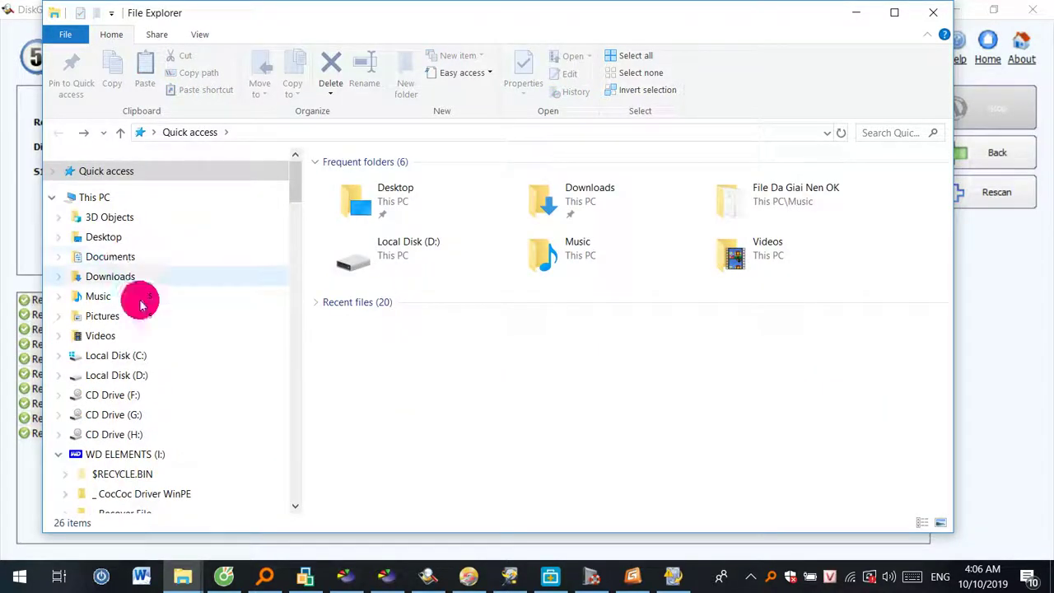
pyautogui.click(89, 456)
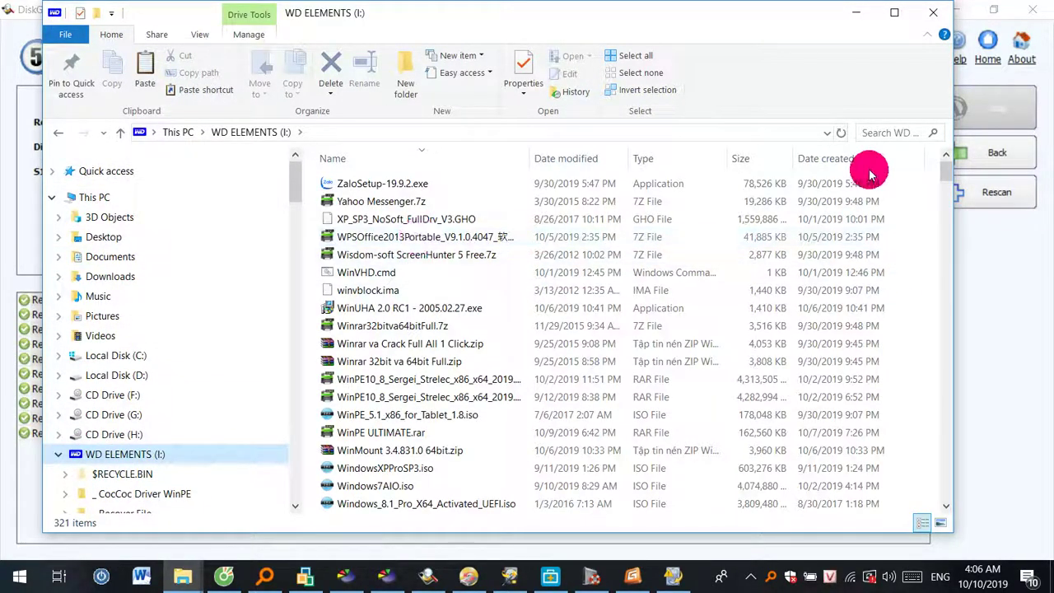
pyautogui.click(412, 169)
pyautogui.scroll(-12, 377, 230)
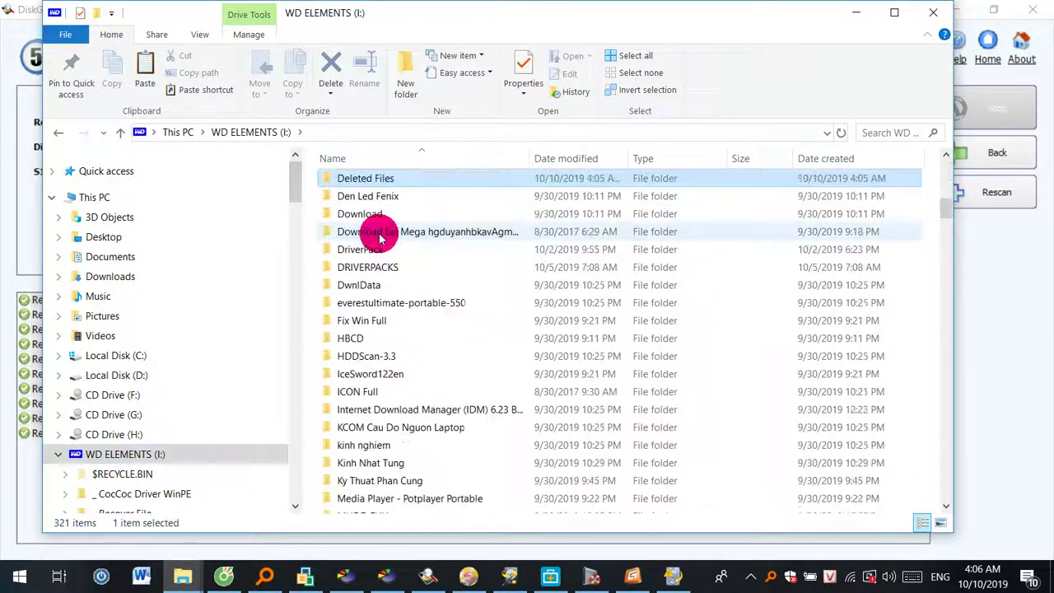
pyautogui.click(373, 179)
pyautogui.doubleClick(371, 181)
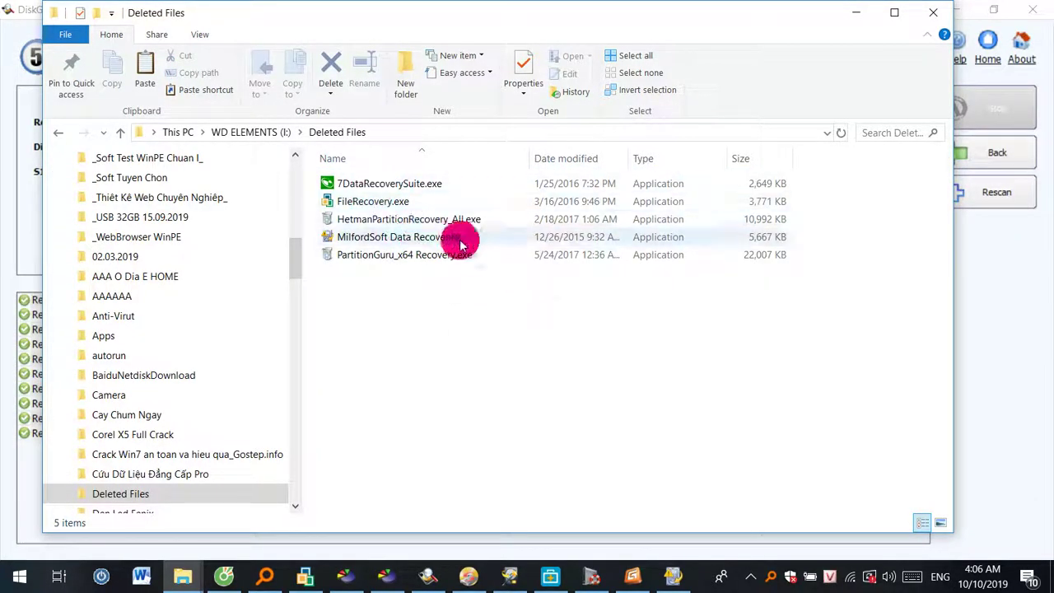
# - Inspect the five recovered programs in Deleted Files, finishing with PartitionGuru_x64 Recovery.exe selected
pyautogui.moveTo(464, 264); pyautogui.dragTo(494, 289)
pyautogui.moveTo(431, 232); pyautogui.dragTo(376, 176)
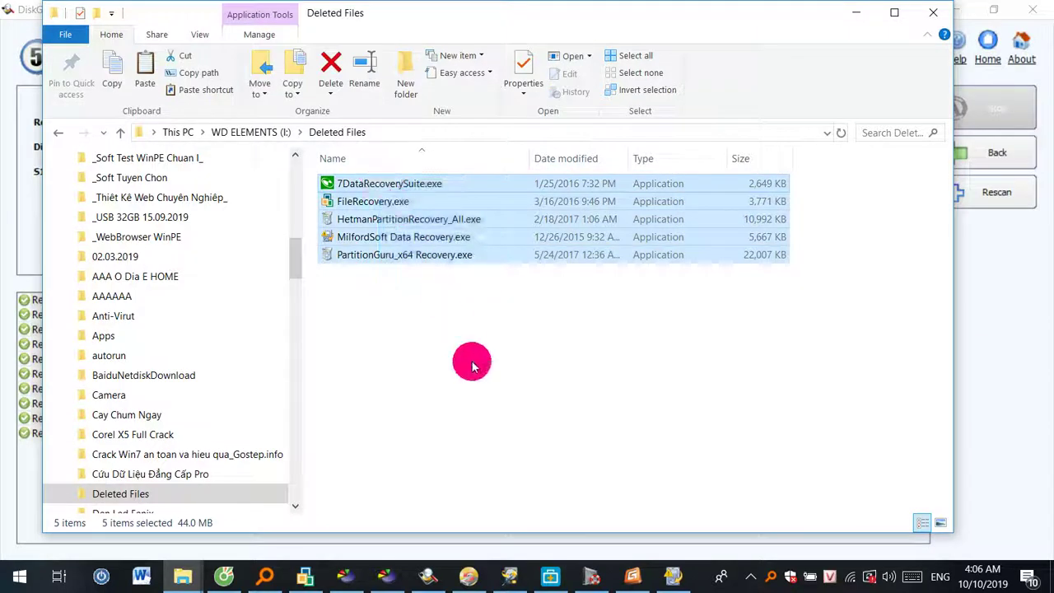
pyautogui.click(448, 296)
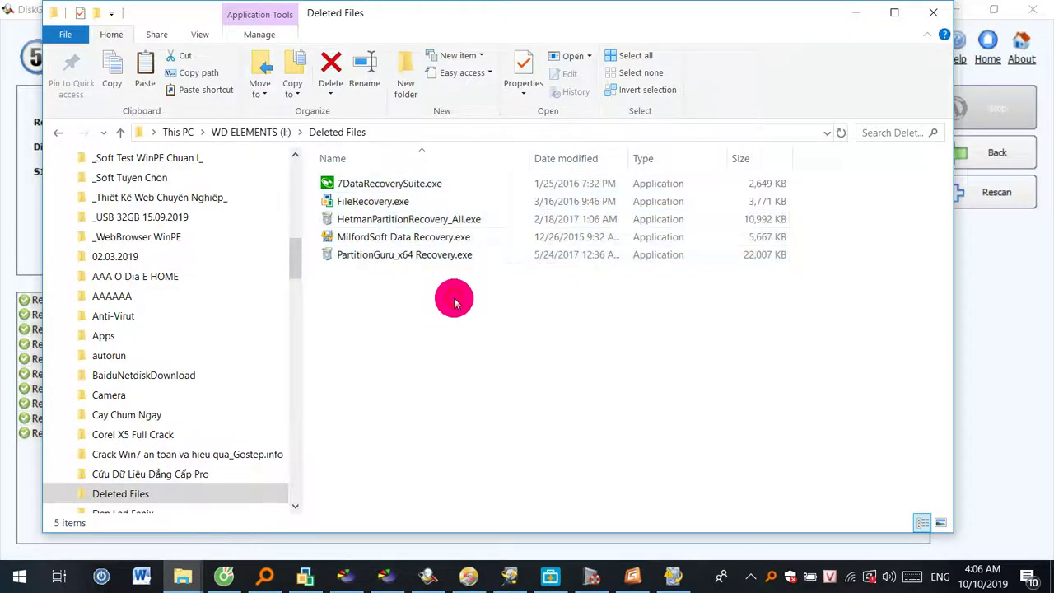
pyautogui.click(417, 259)
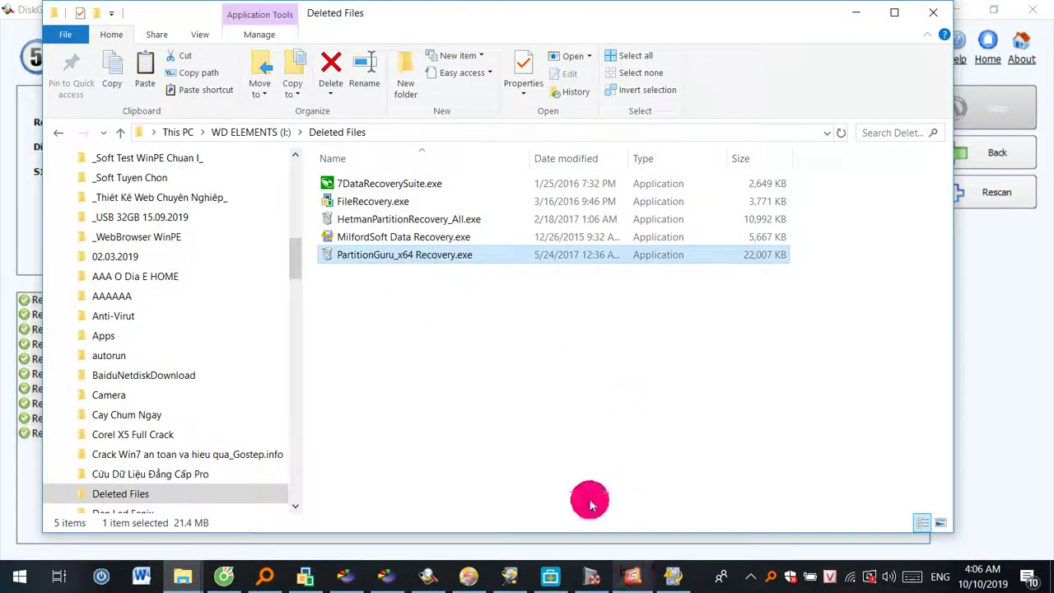
# - Switch to Eassos PartitionGuru, close it, and return to the Deleted Files folder
pyautogui.click(632, 576)
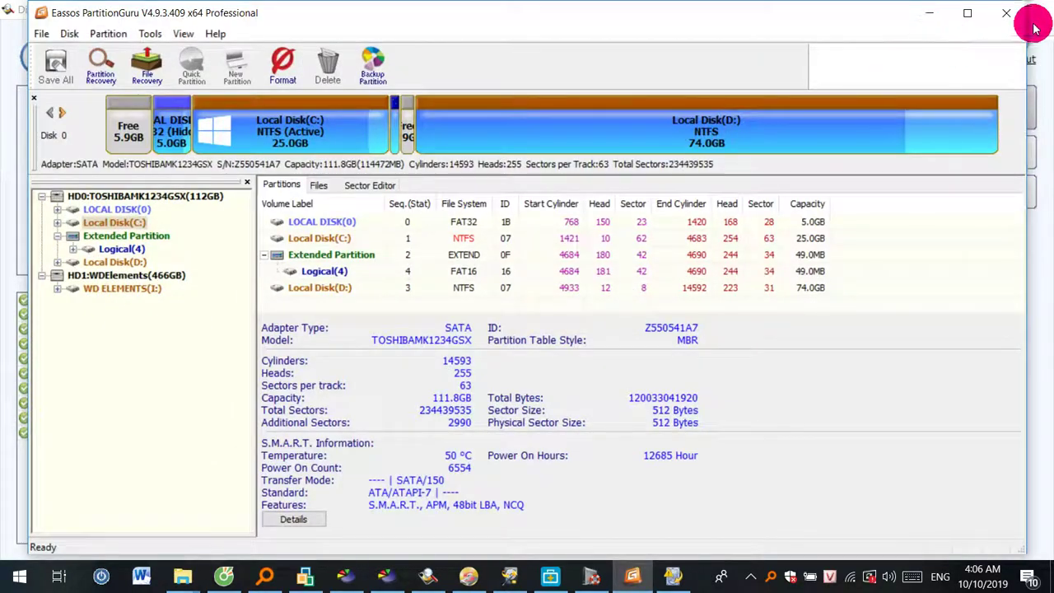
pyautogui.click(1008, 16)
pyautogui.click(412, 237)
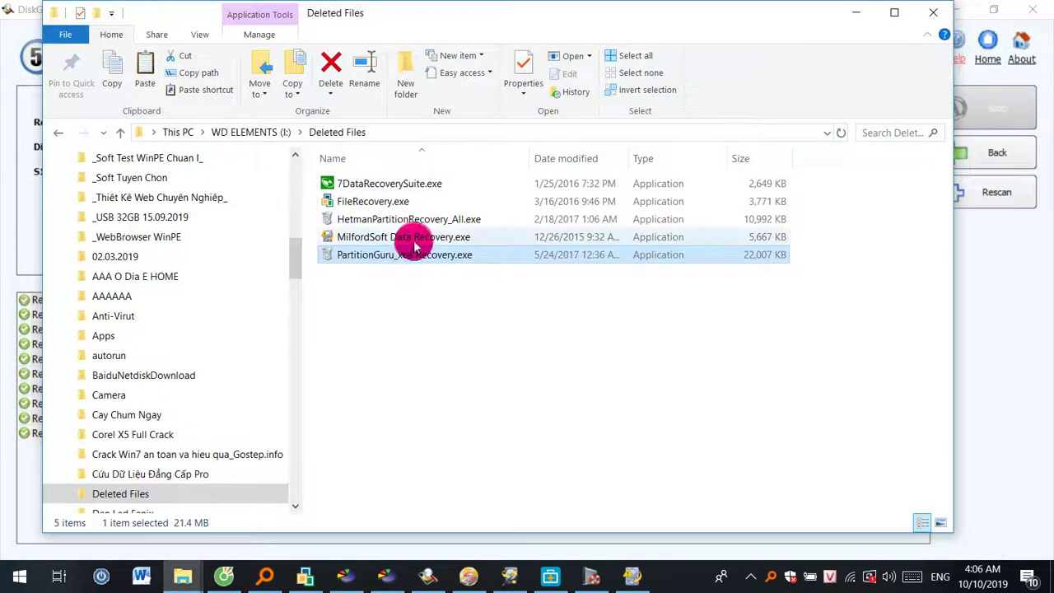
# - Try twice to run the recovered PartitionGuru_x64 Recovery.exe from the Deleted Files folder
pyautogui.click(414, 256)
pyautogui.doubleClick(468, 259)
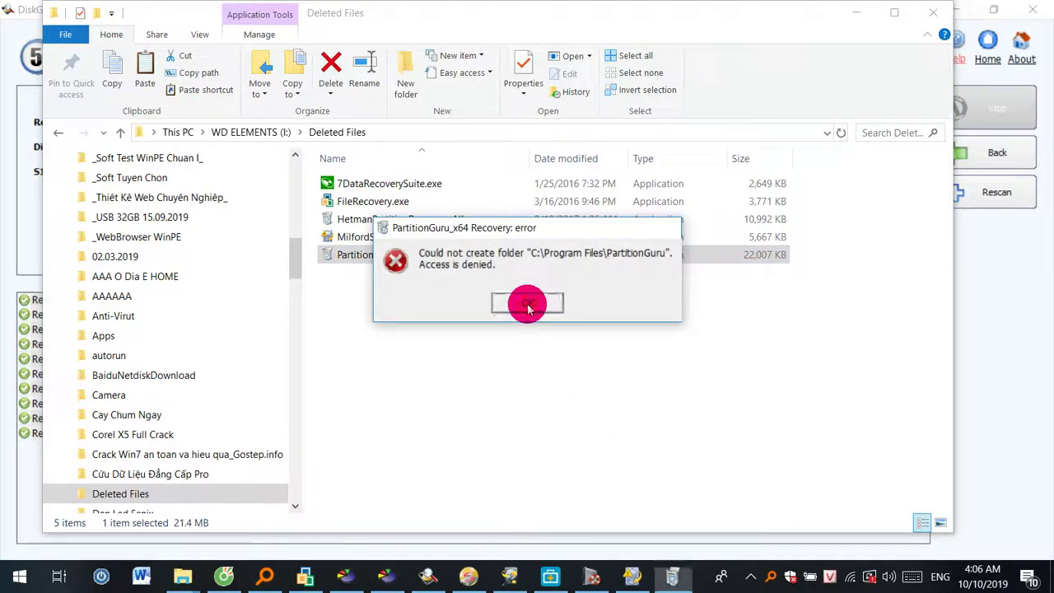
pyautogui.click(528, 304)
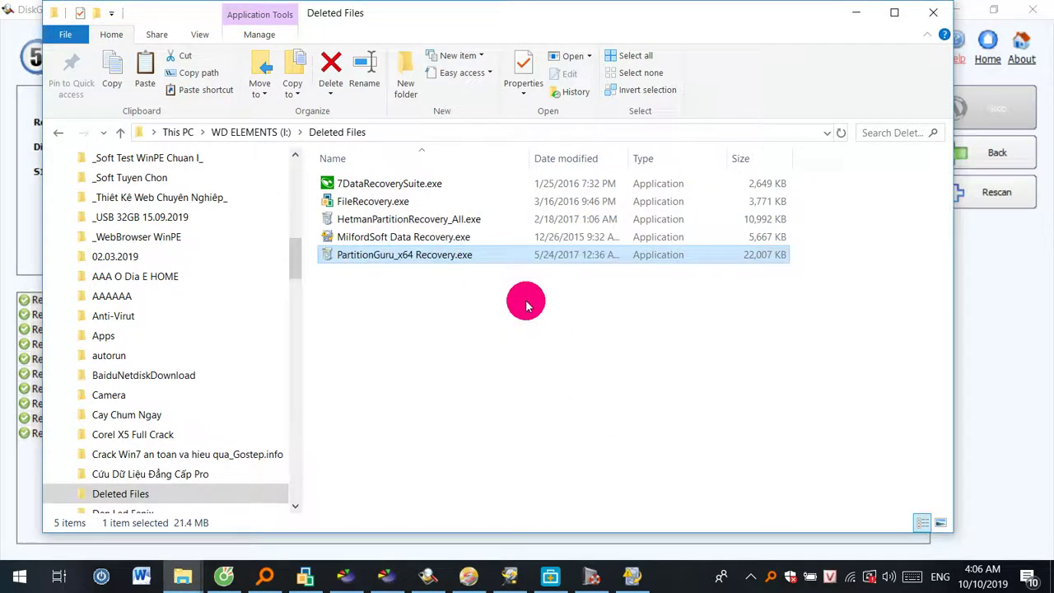
pyautogui.doubleClick(473, 258)
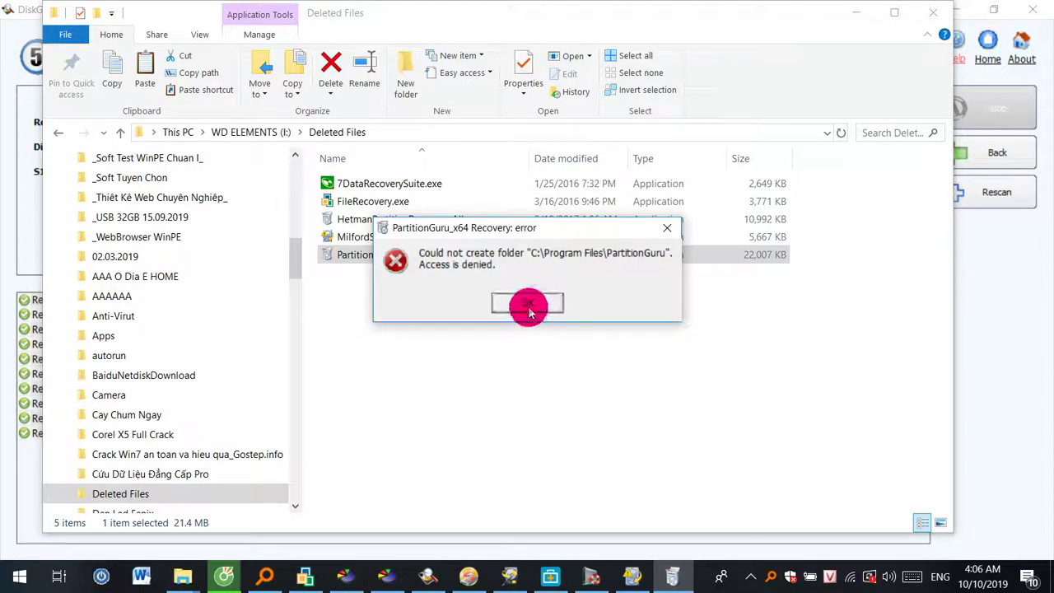
pyautogui.click(528, 305)
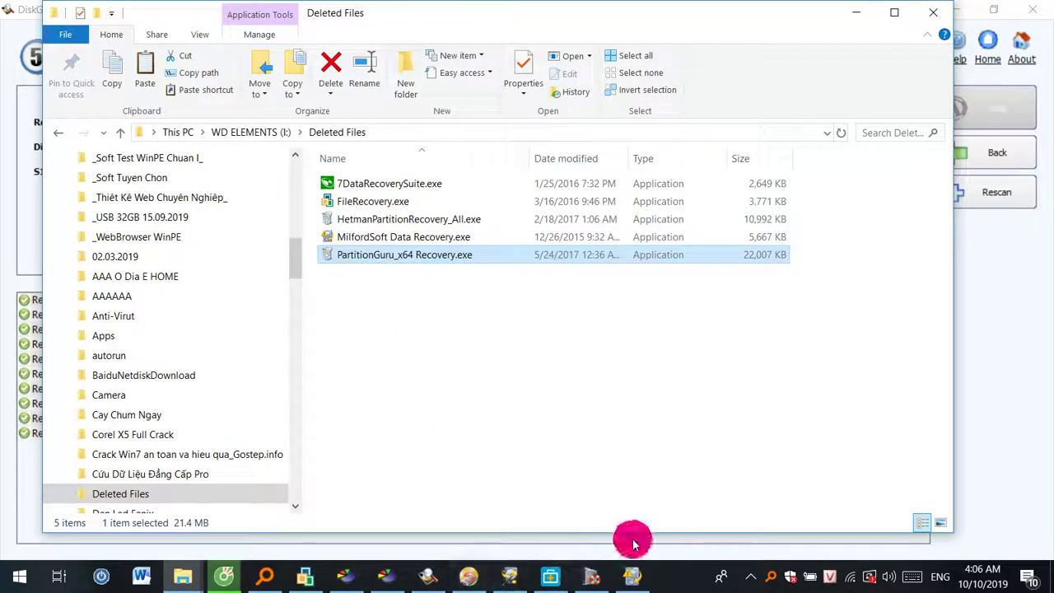
# - Select MilfordSoft Data Recovery.exe, switch to the already running MilfordSoft Data Recovery window, and exit that program
pyautogui.click(426, 237)
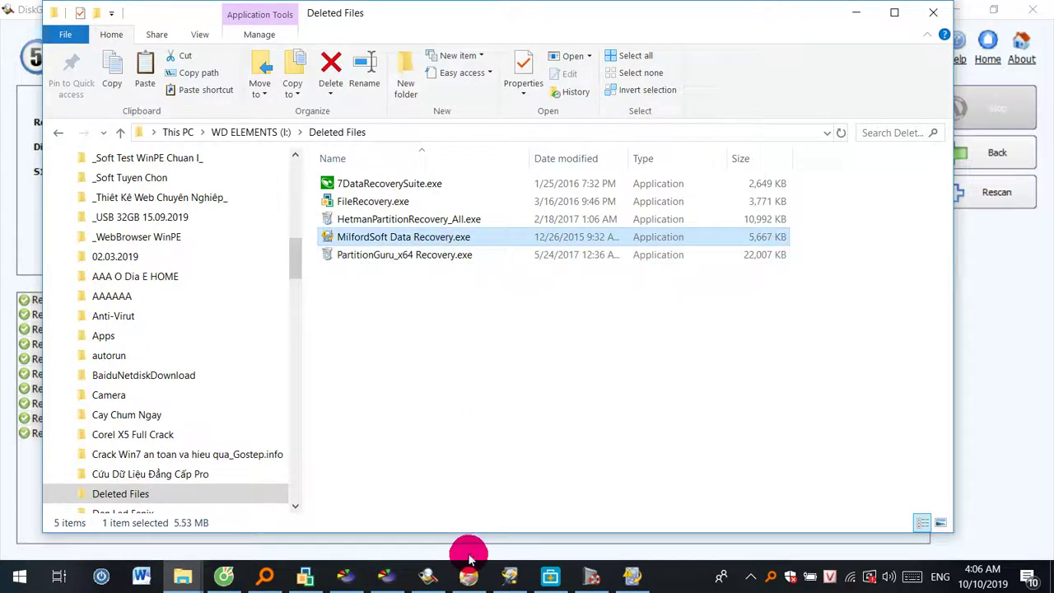
pyautogui.click(619, 581)
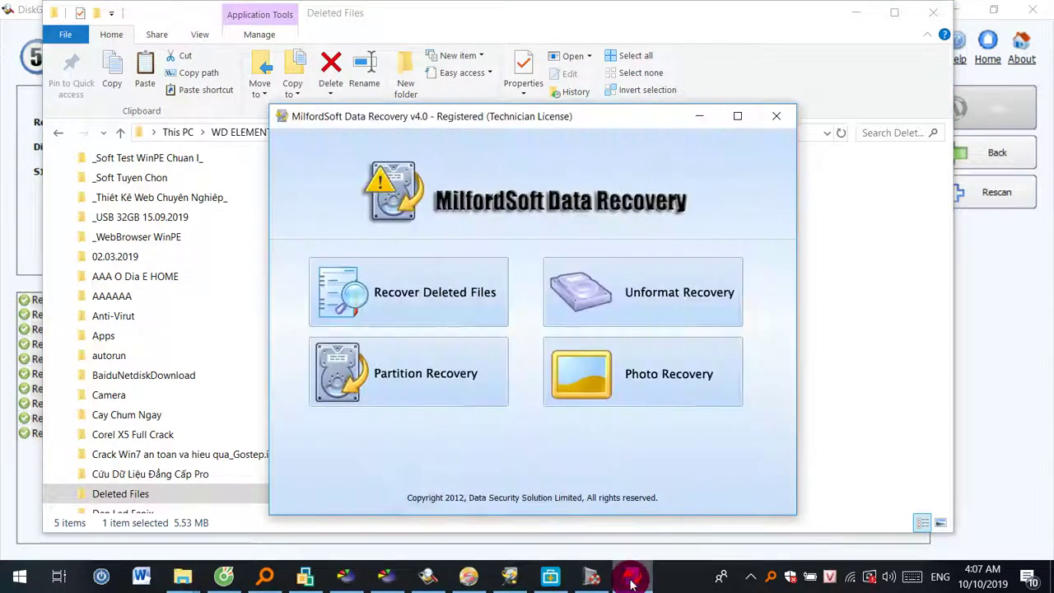
pyautogui.click(772, 118)
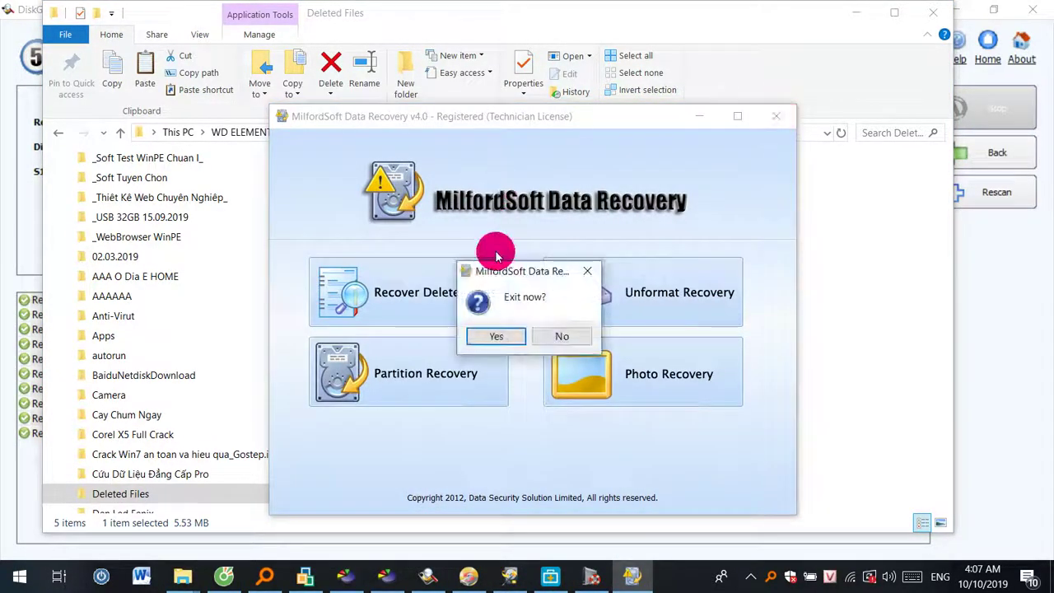
pyautogui.click(498, 336)
# - Launch the recovered MilfordSoft Data Recovery.exe to check that it opens, and exit it
pyautogui.click(394, 222)
pyautogui.click(450, 239)
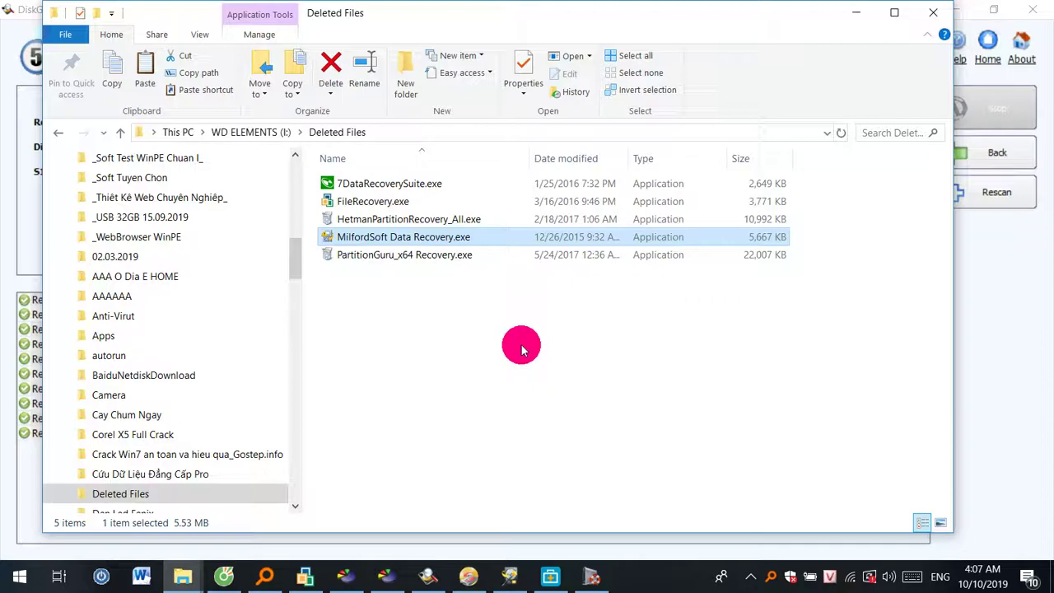
pyautogui.press('Return')
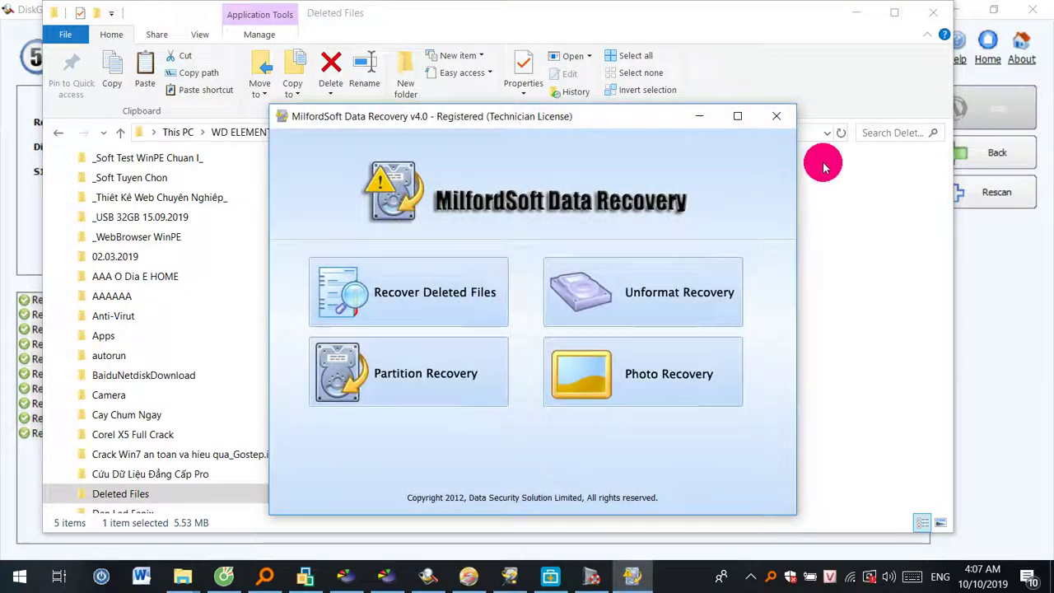
pyautogui.click(779, 119)
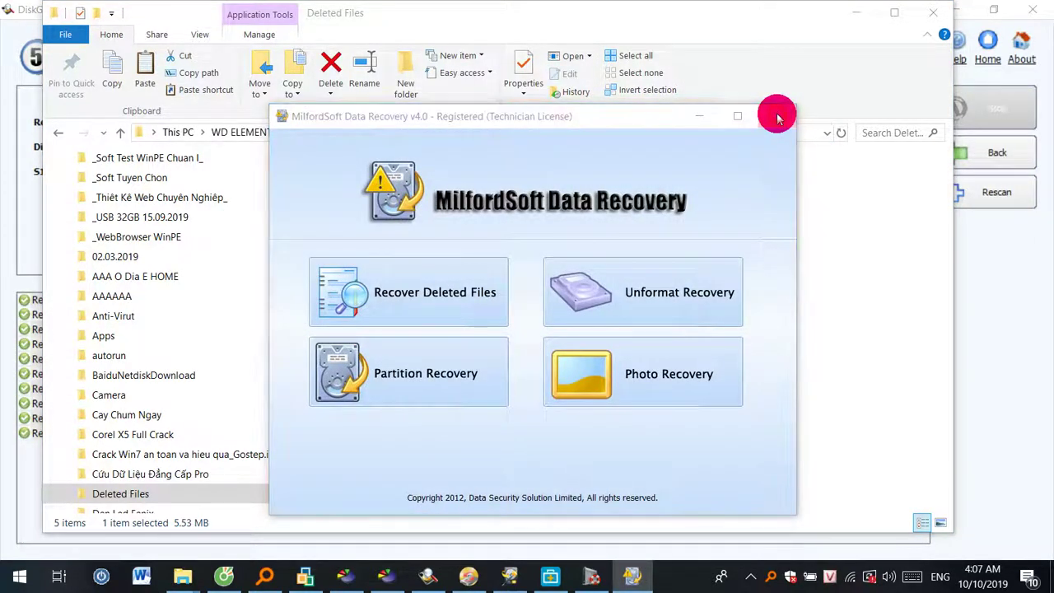
pyautogui.click(502, 342)
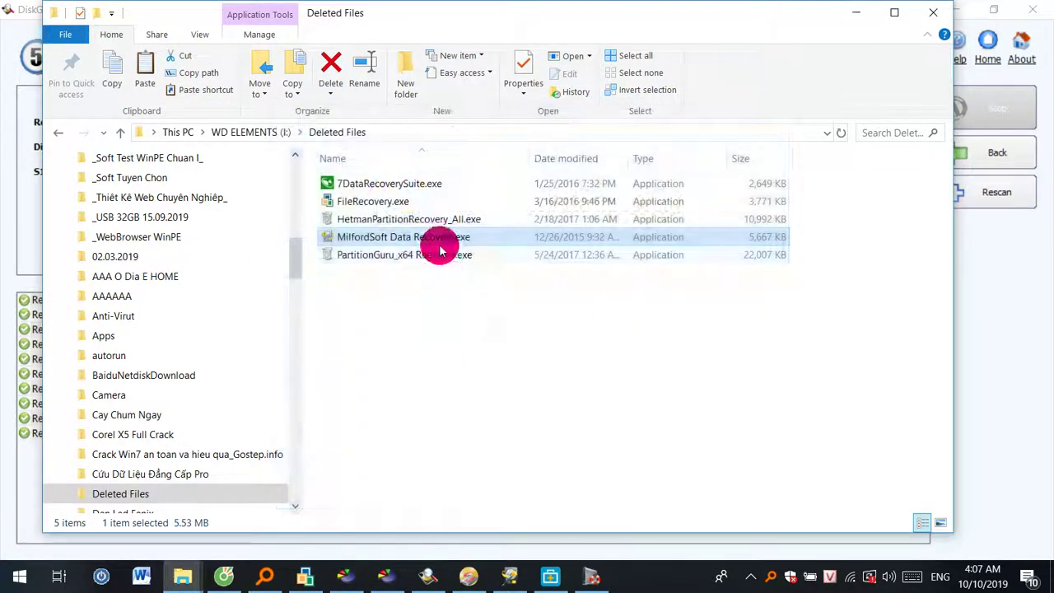
# - Minimize the Deleted Files window and take DiskGetor back to its browse view of drive K's deleted files
pyautogui.click(859, 14)
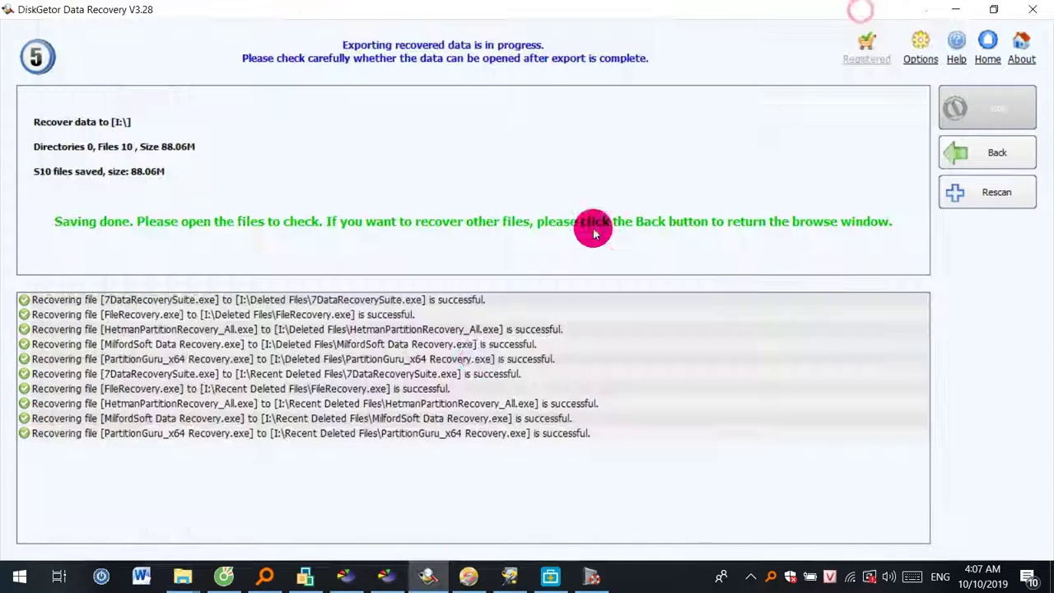
pyautogui.click(960, 185)
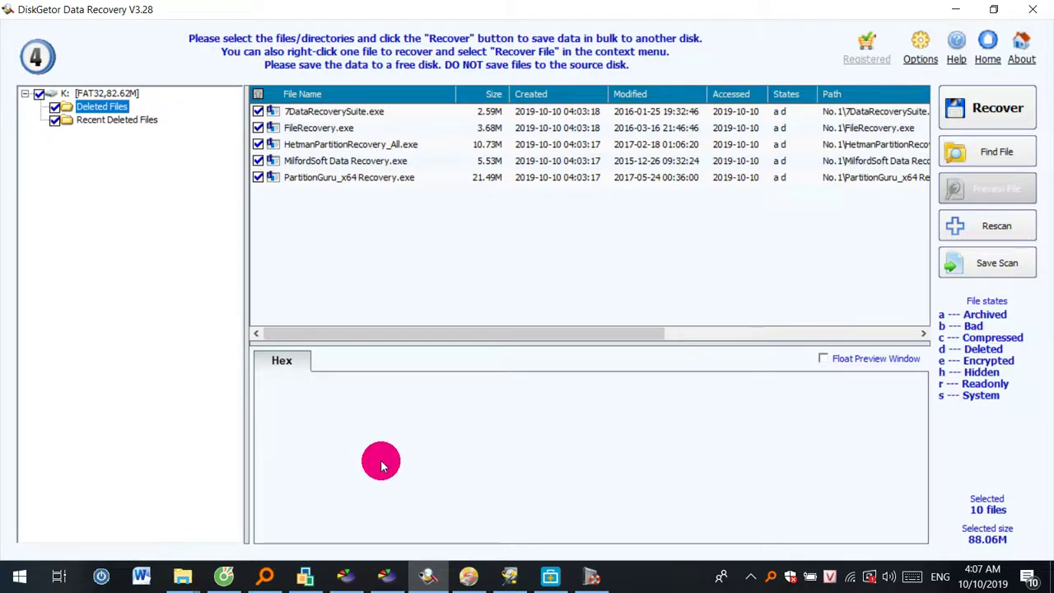
# - Switch to MiniTool Power Data Recovery v6.8 and scan the FAT32 drive K with Undelete Recovery
pyautogui.click(465, 579)
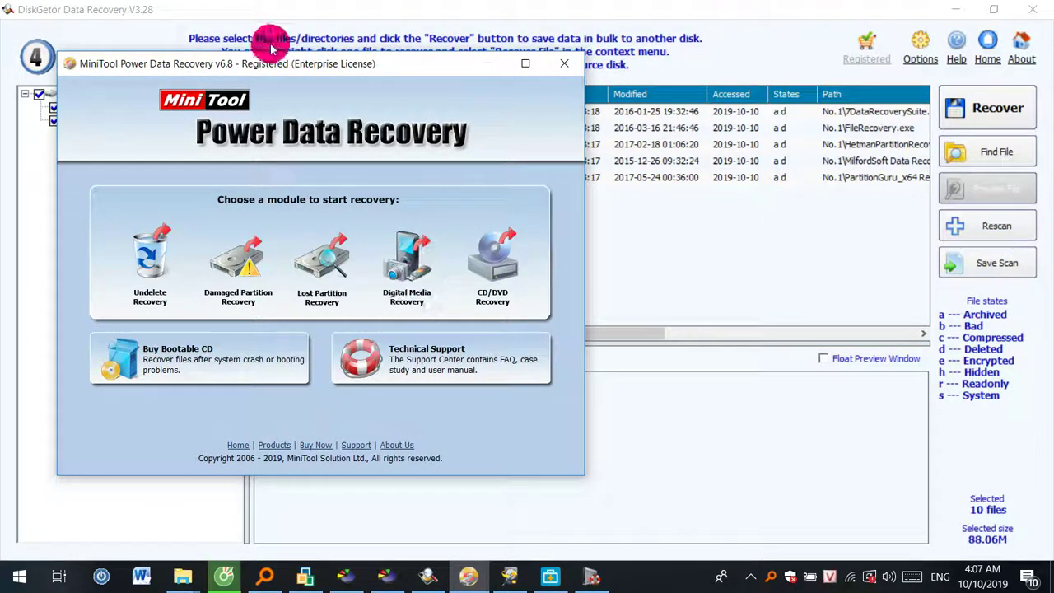
pyautogui.moveTo(262, 67); pyautogui.dragTo(383, 127)
pyautogui.click(277, 354)
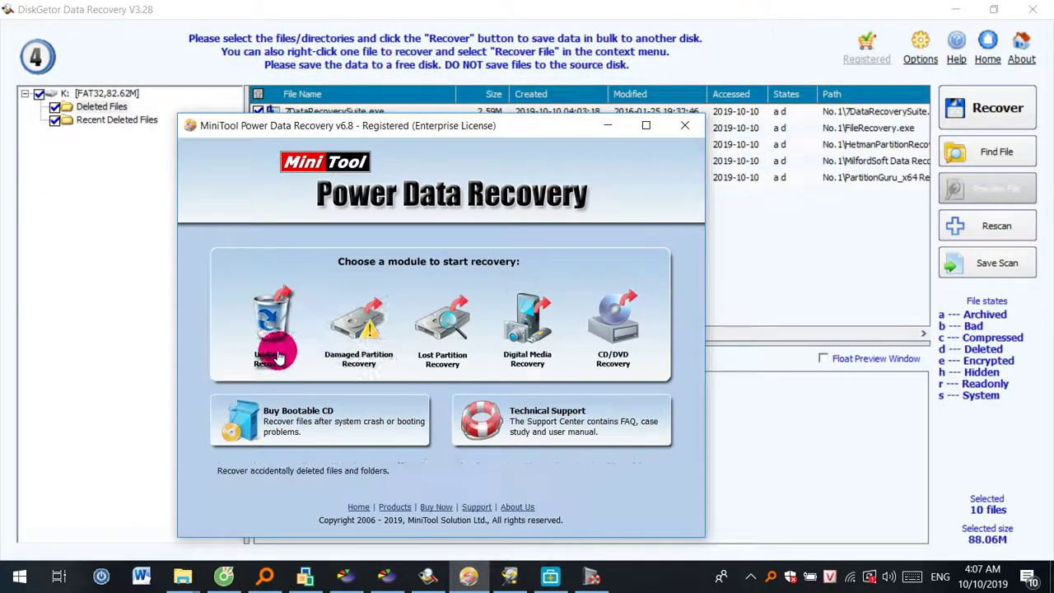
pyautogui.click(324, 193)
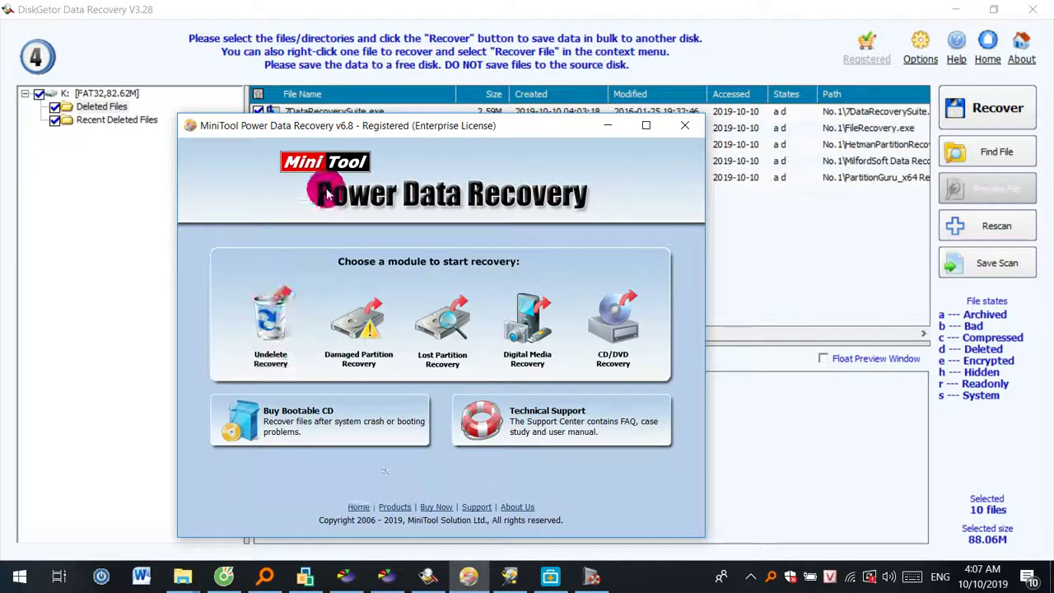
pyautogui.click(270, 329)
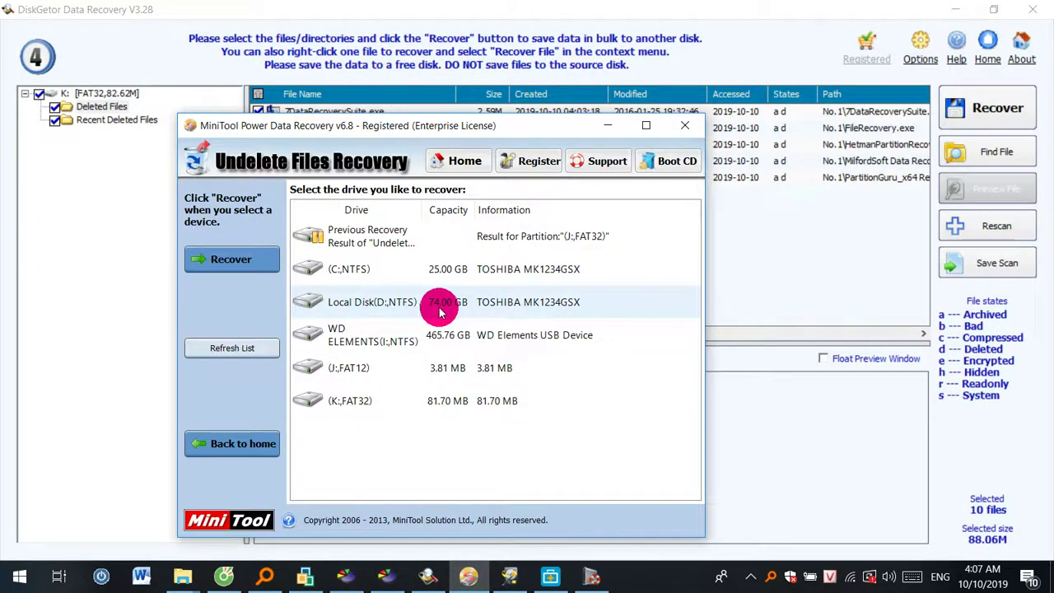
pyautogui.click(444, 403)
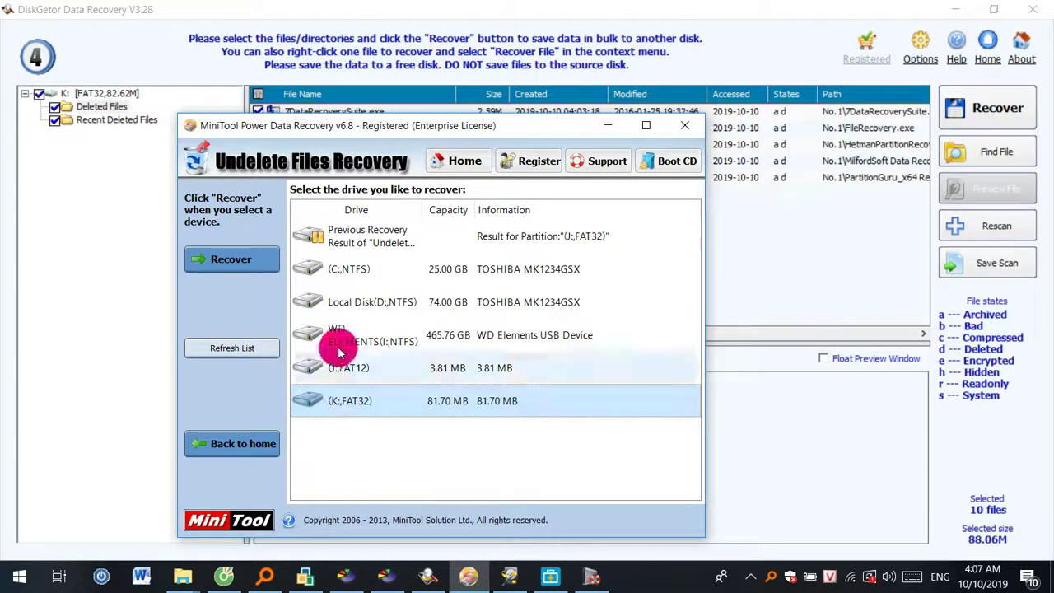
pyautogui.click(229, 264)
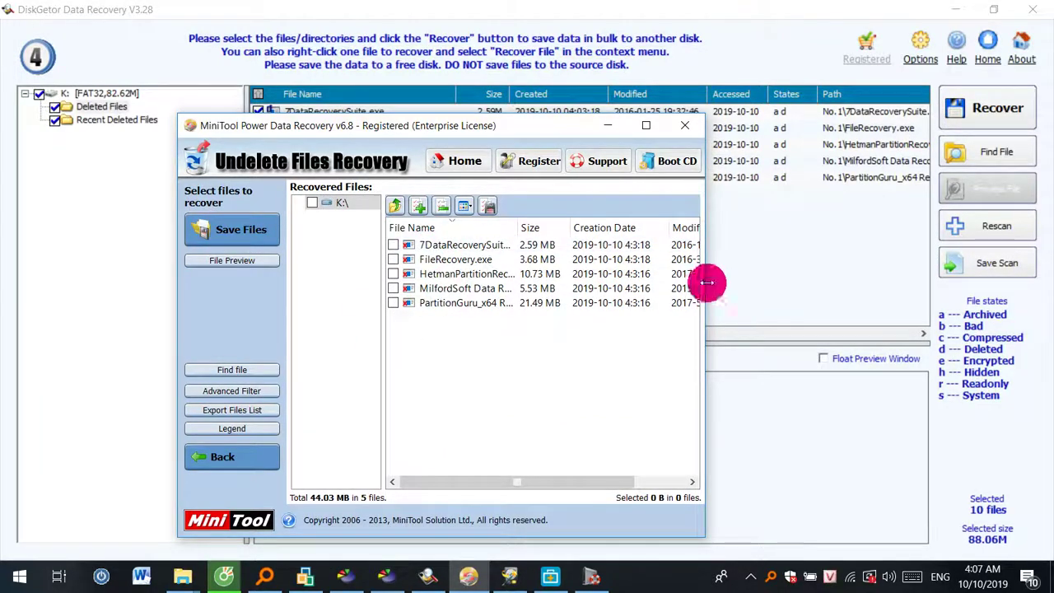
# - Mark all found files on K for saving, view the available destination drives, and leave MiniTool v6.8 without saving
pyautogui.moveTo(707, 282); pyautogui.dragTo(893, 289)
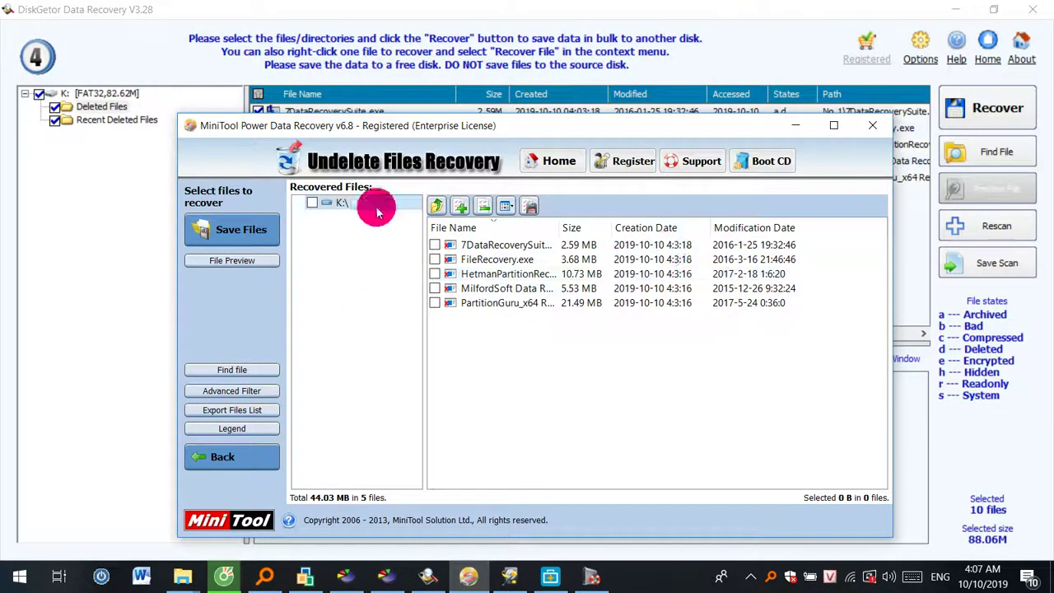
pyautogui.click(312, 203)
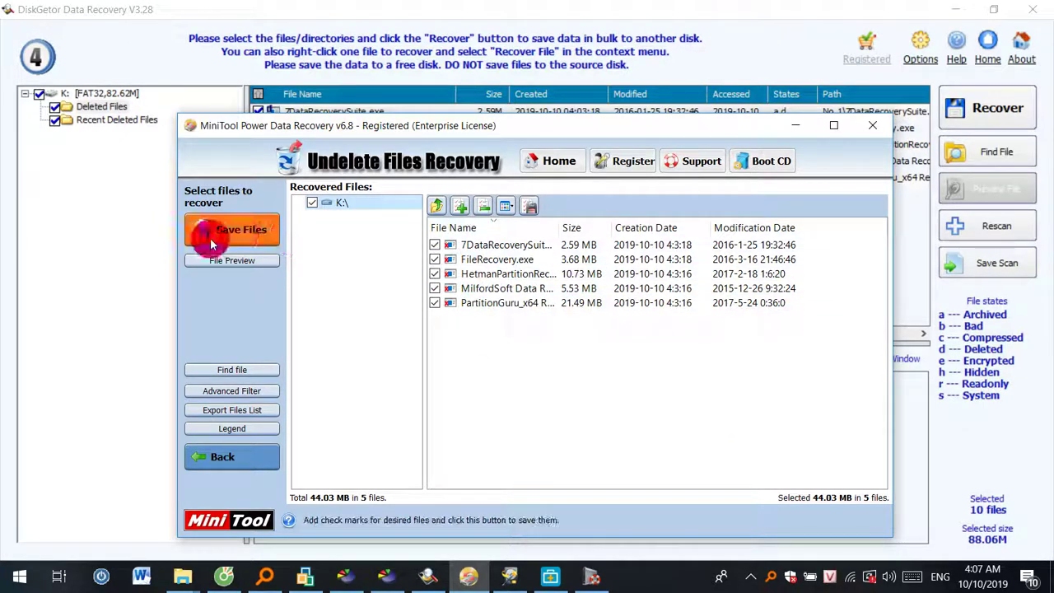
pyautogui.click(240, 231)
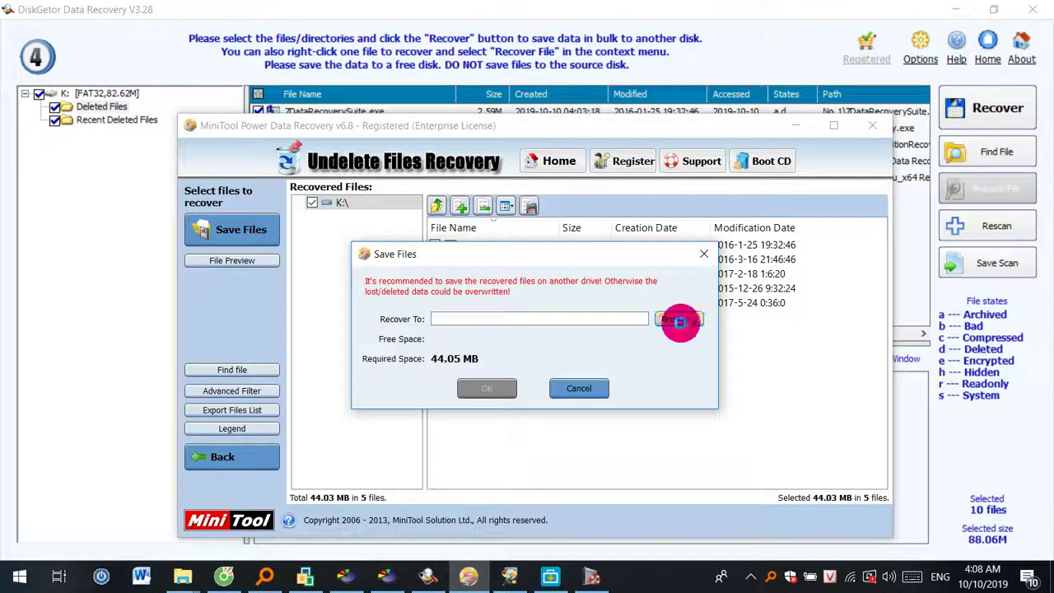
pyautogui.click(680, 321)
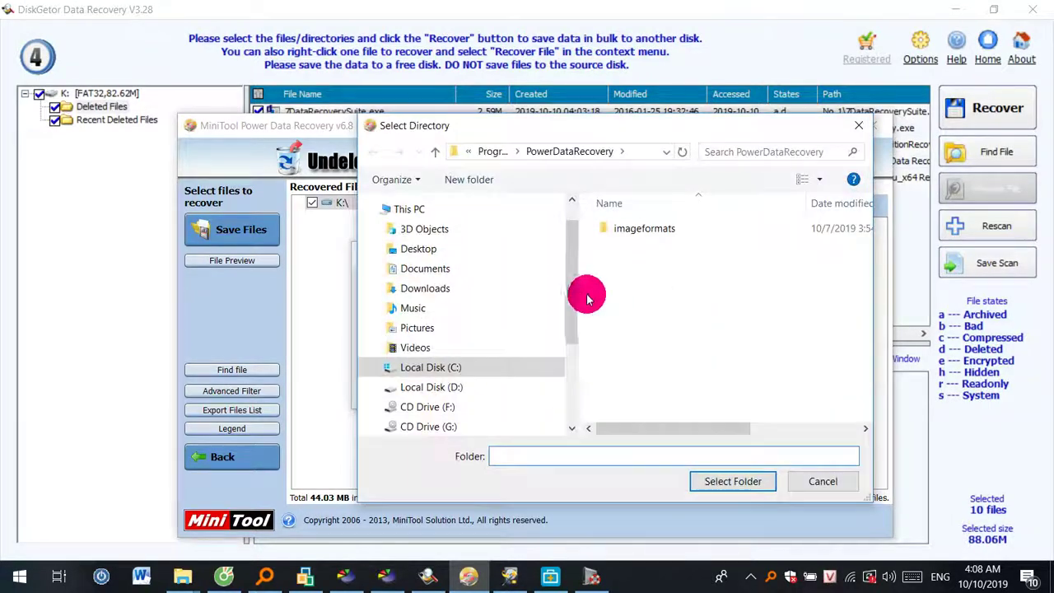
pyautogui.moveTo(571, 301); pyautogui.dragTo(574, 385)
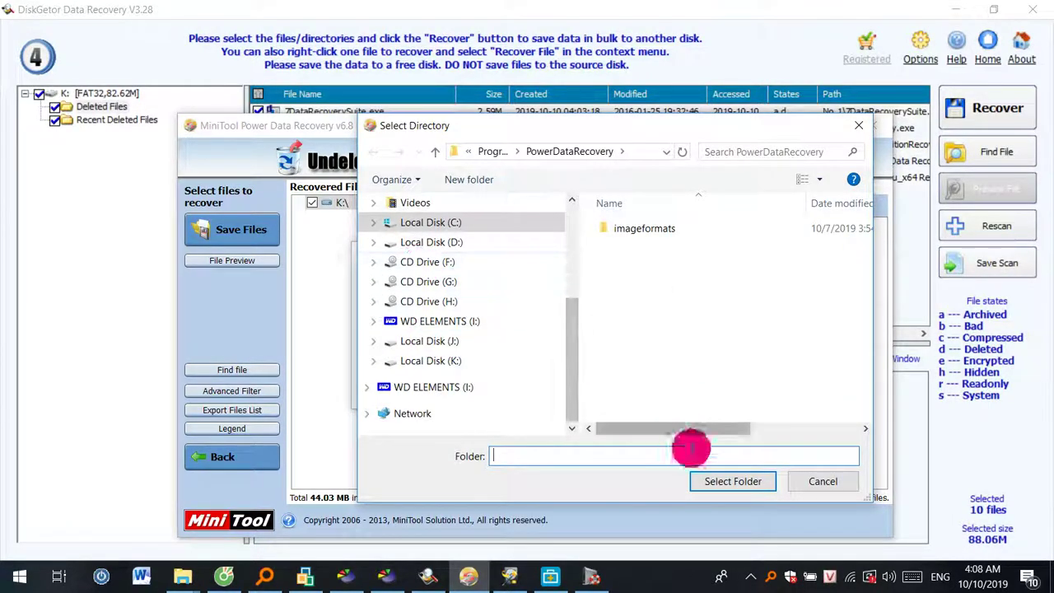
pyautogui.click(824, 482)
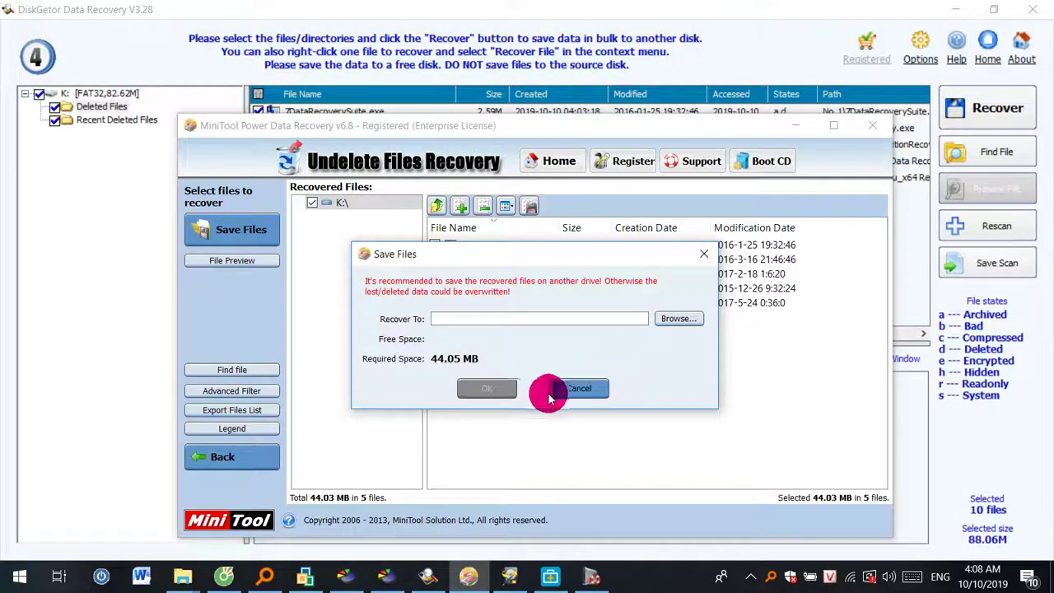
pyautogui.click(579, 388)
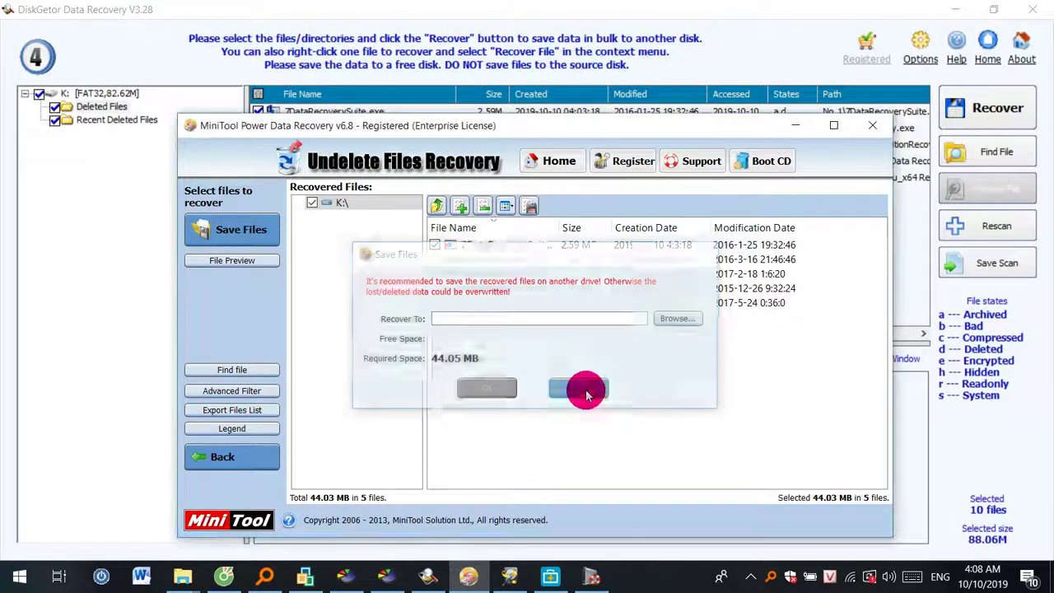
pyautogui.click(873, 125)
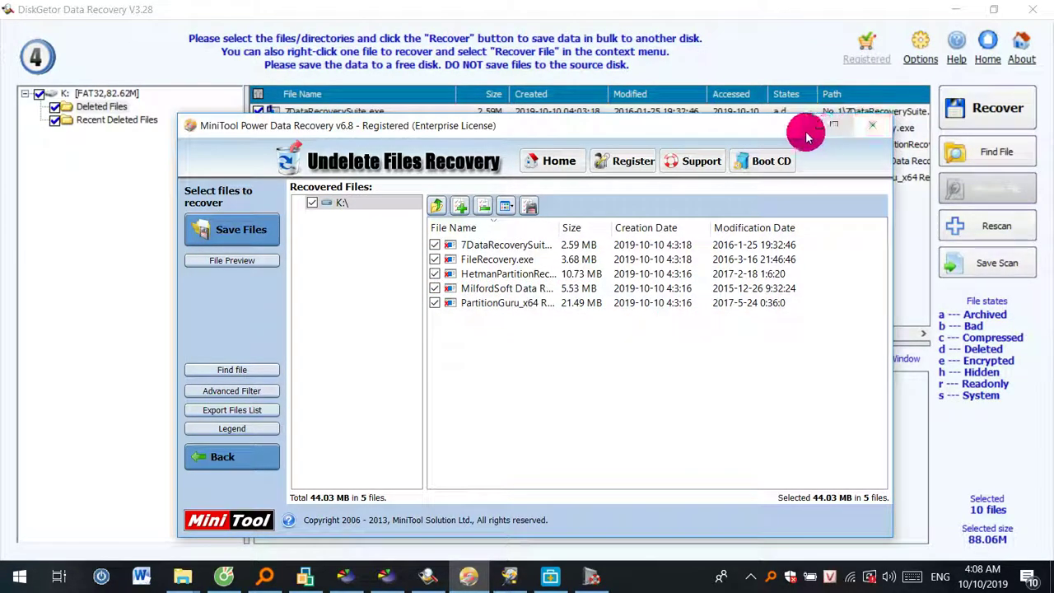
# - Switch to MiniTool Power Data Recovery V7.0 and scan the FAT32 drive K with Undelete Recovery
pyautogui.click(511, 579)
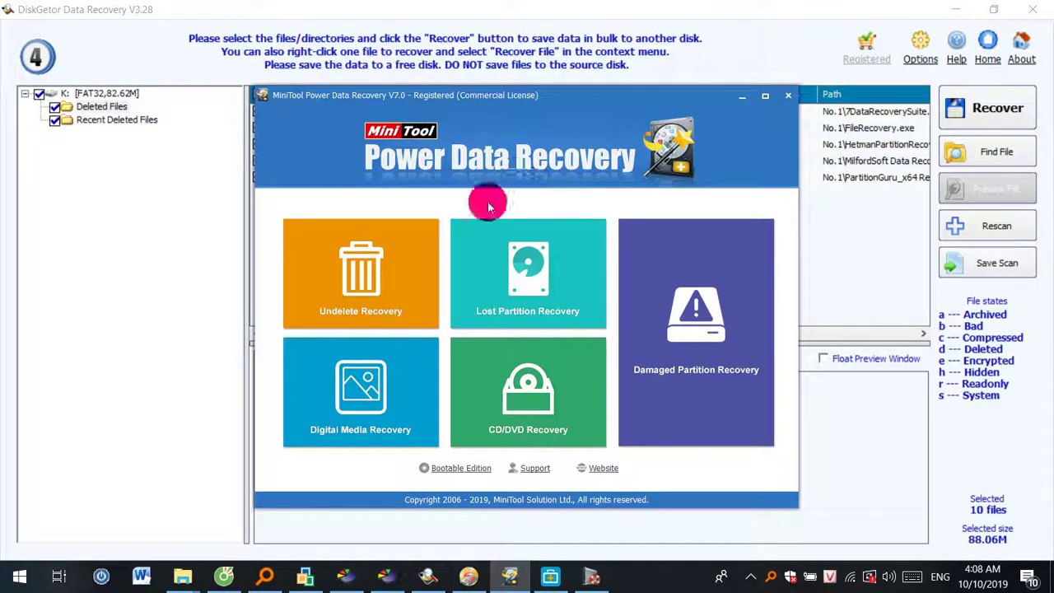
pyautogui.click(355, 290)
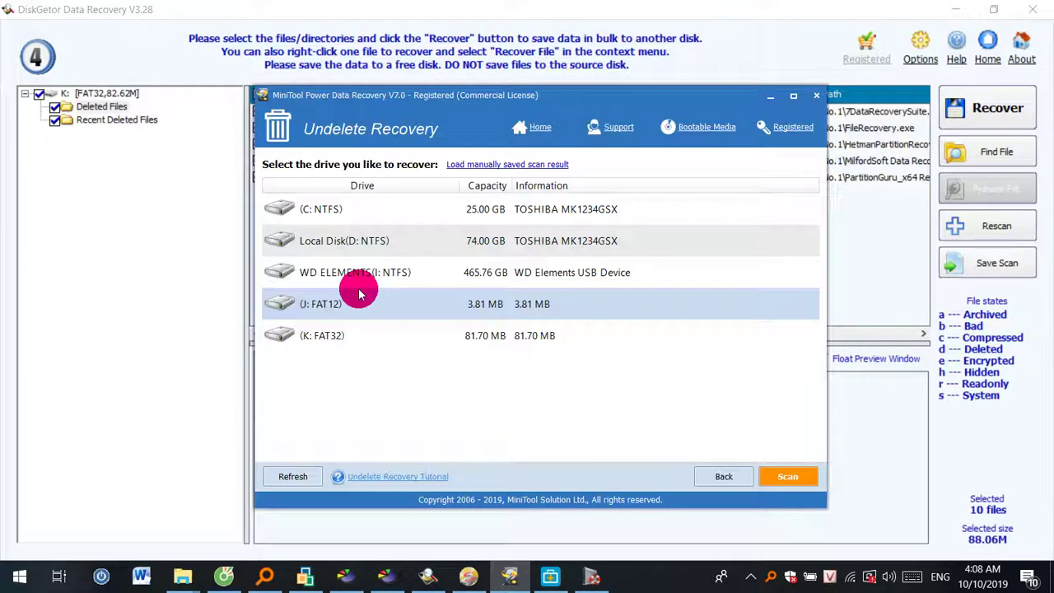
pyautogui.click(473, 343)
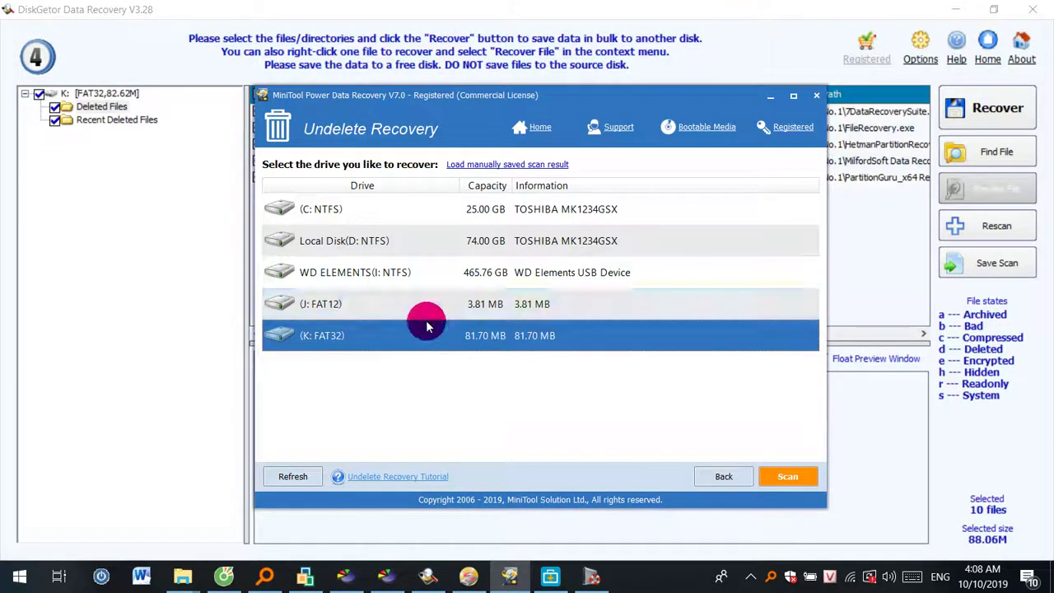
pyautogui.click(789, 482)
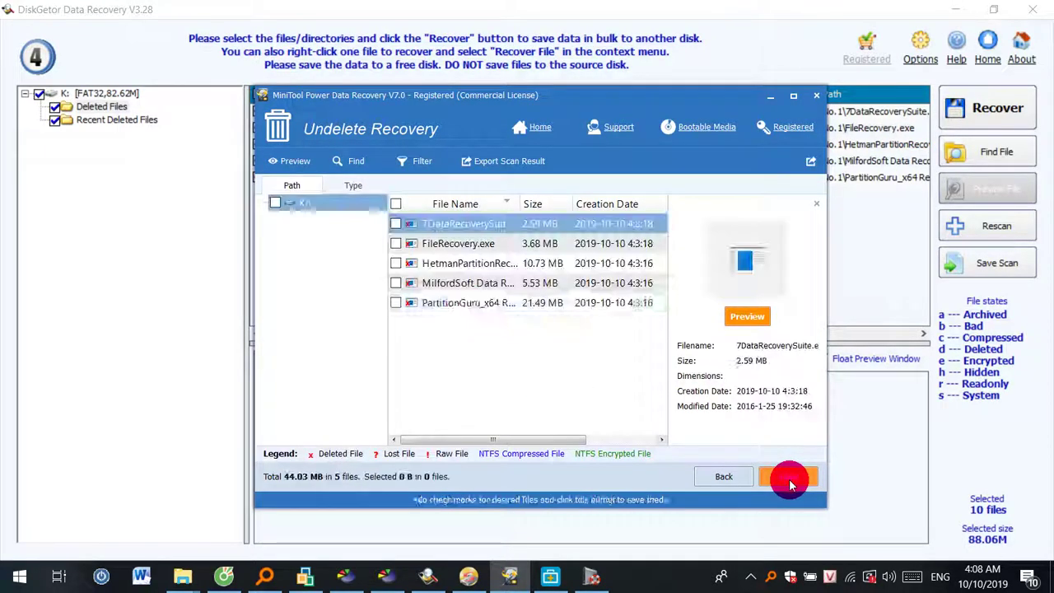
# - Mark all found files on K in MiniTool V7.0, view the save directories, and cancel the save
pyautogui.click(287, 208)
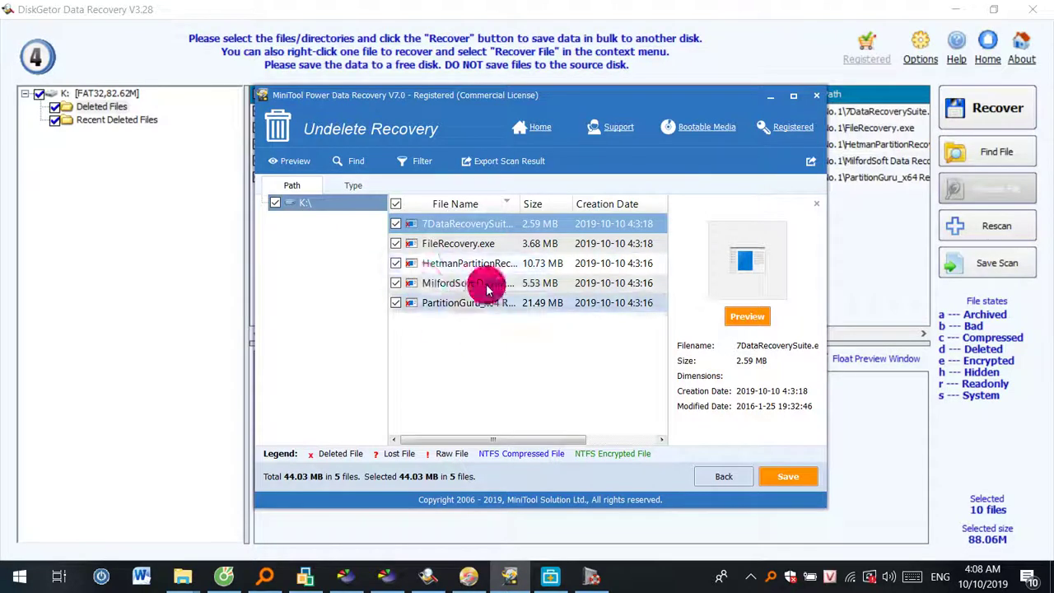
pyautogui.click(789, 479)
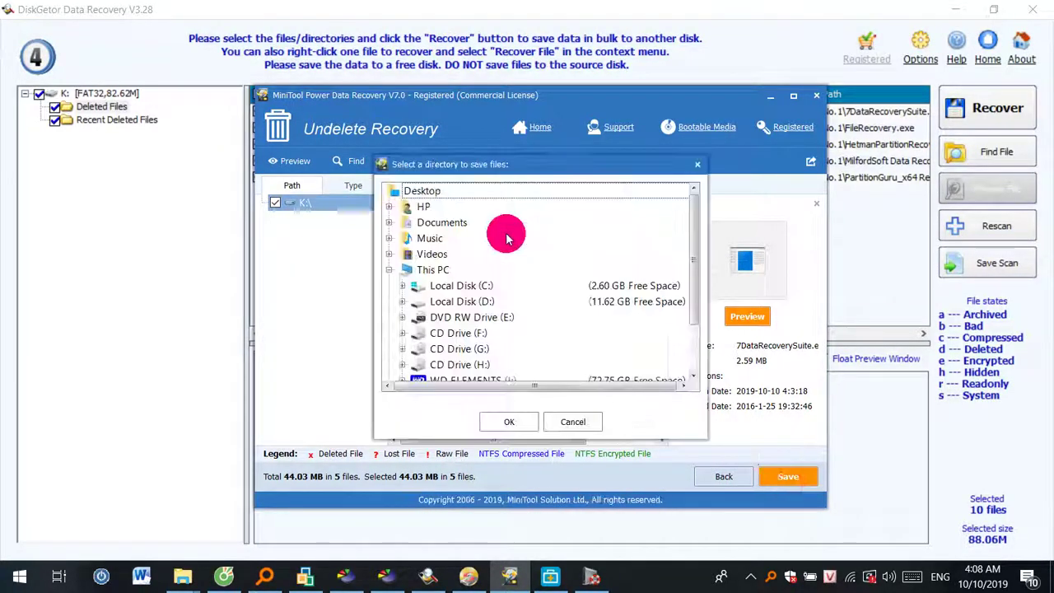
pyautogui.moveTo(699, 277); pyautogui.dragTo(699, 357)
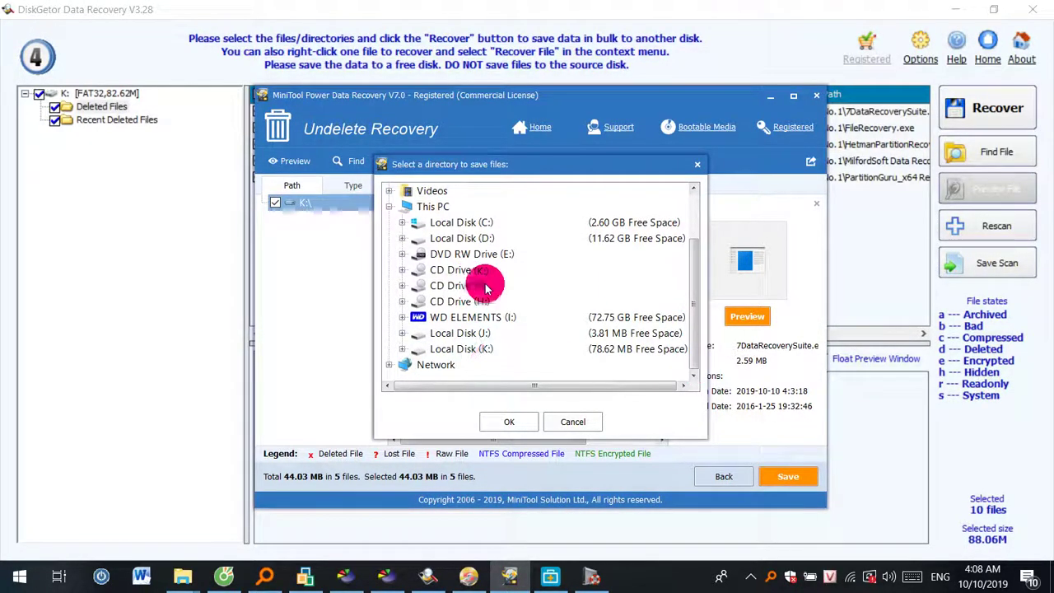
pyautogui.click(572, 422)
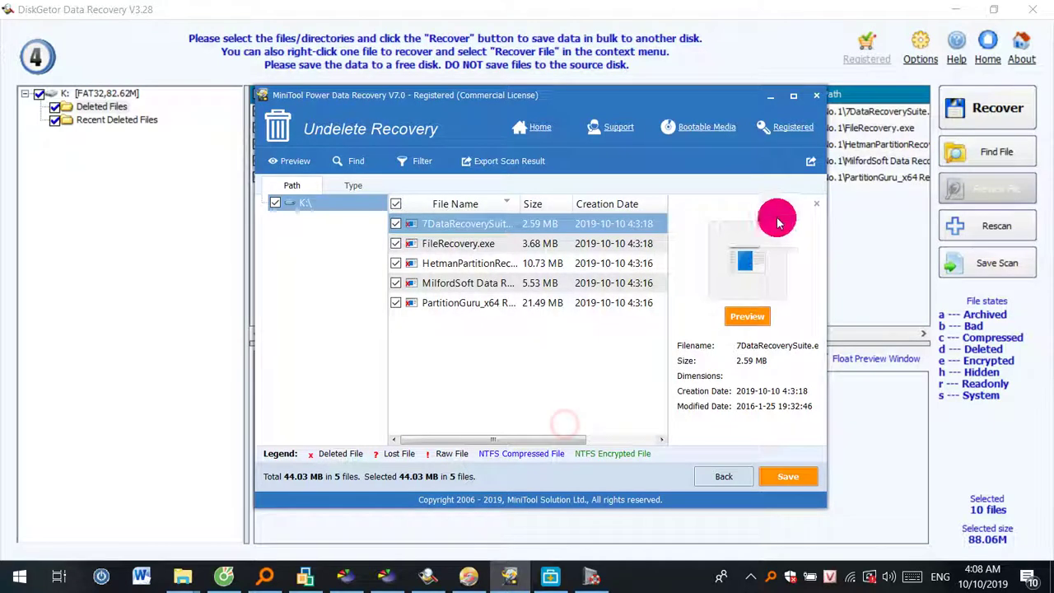
# - Switch to EaseUS Data Recovery Wizard to check its drive list for K, and minimise it and MiniTool V7.0
pyautogui.click(770, 97)
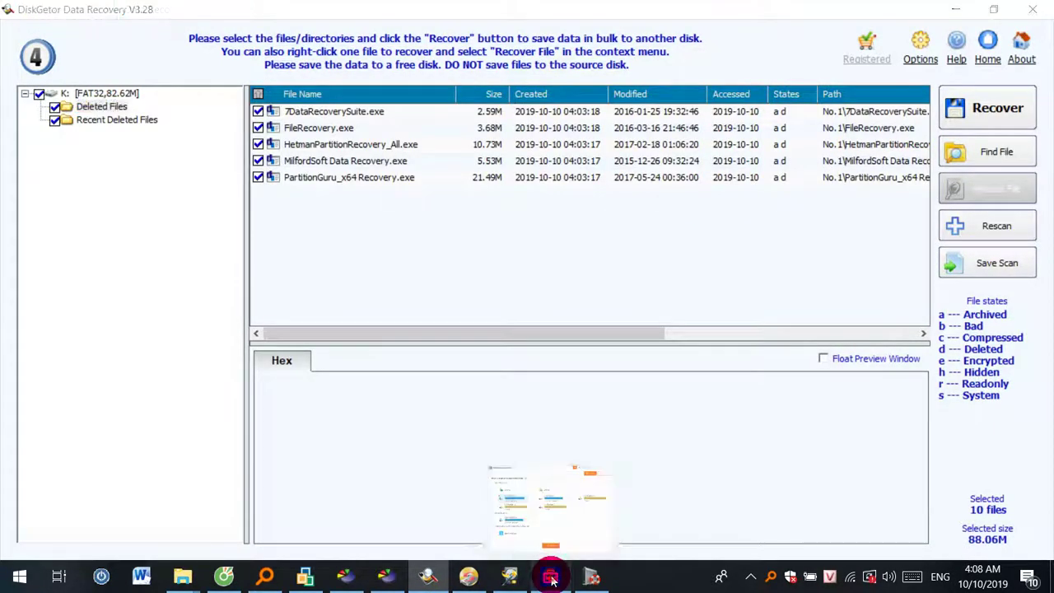
pyautogui.click(548, 578)
pyautogui.click(517, 583)
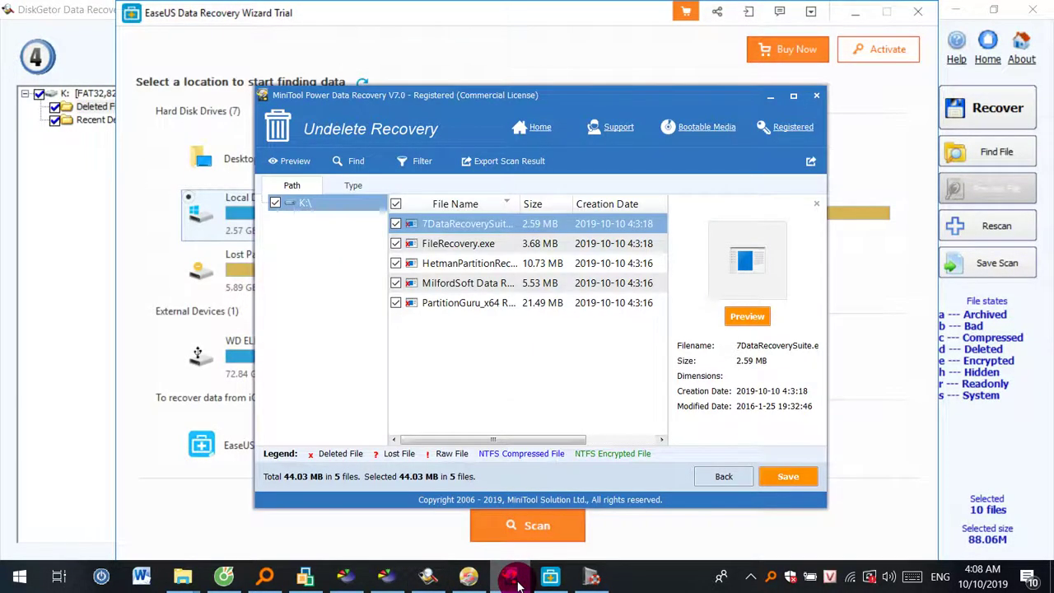
pyautogui.click(549, 577)
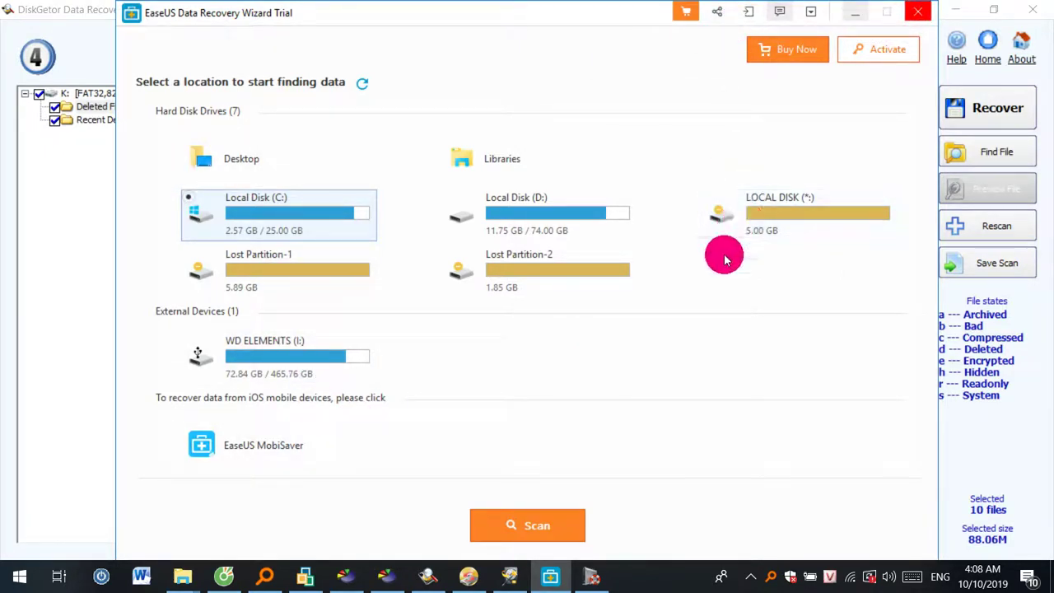
pyautogui.click(857, 18)
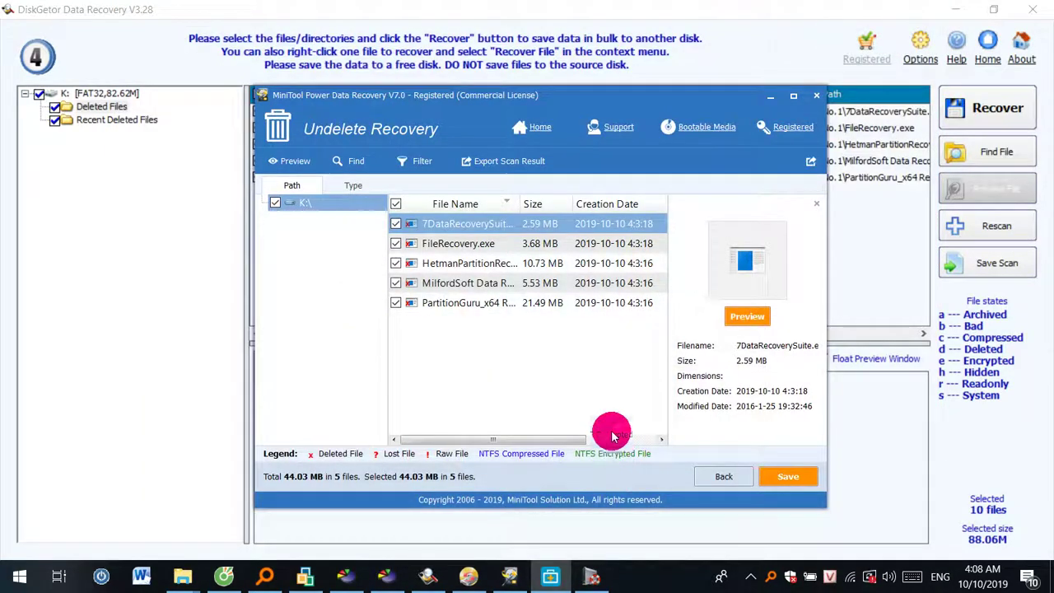
pyautogui.click(779, 98)
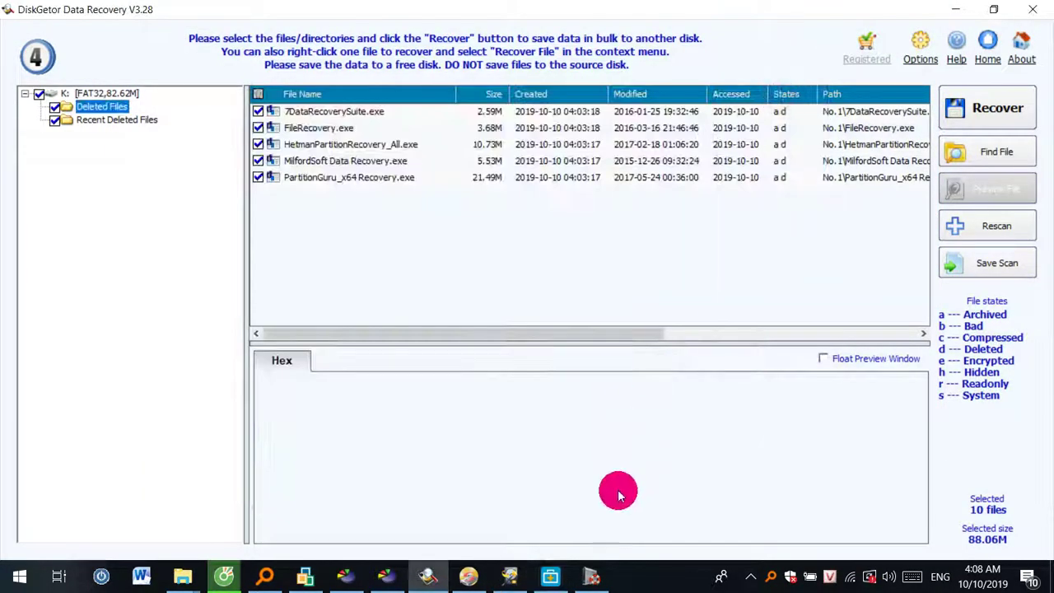
# - Switch to Hetman Partition Recovery 2.6, check its drive list for K, and exit the program
pyautogui.click(591, 576)
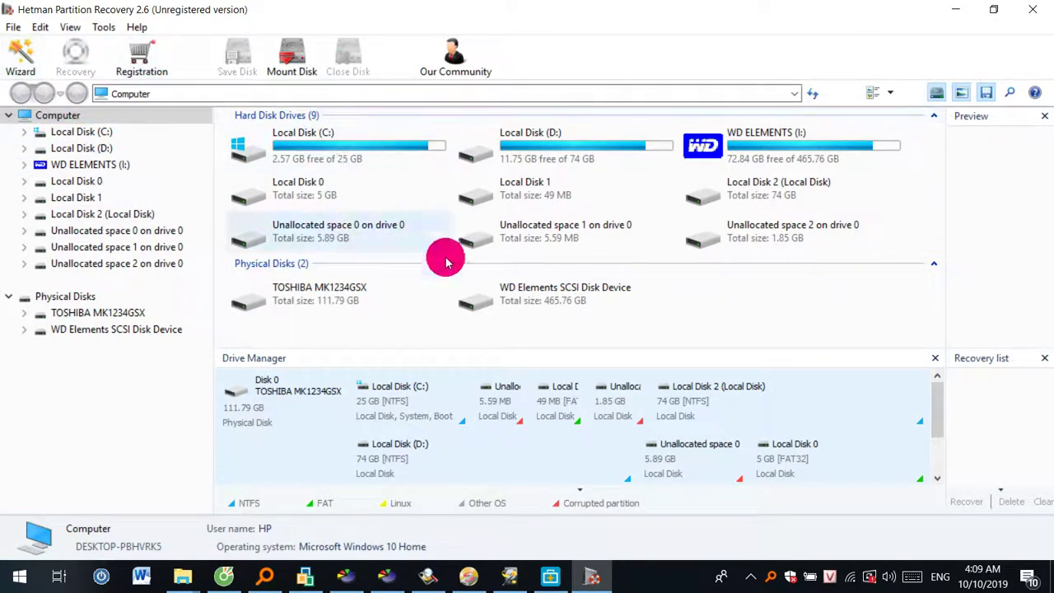
pyautogui.click(750, 187)
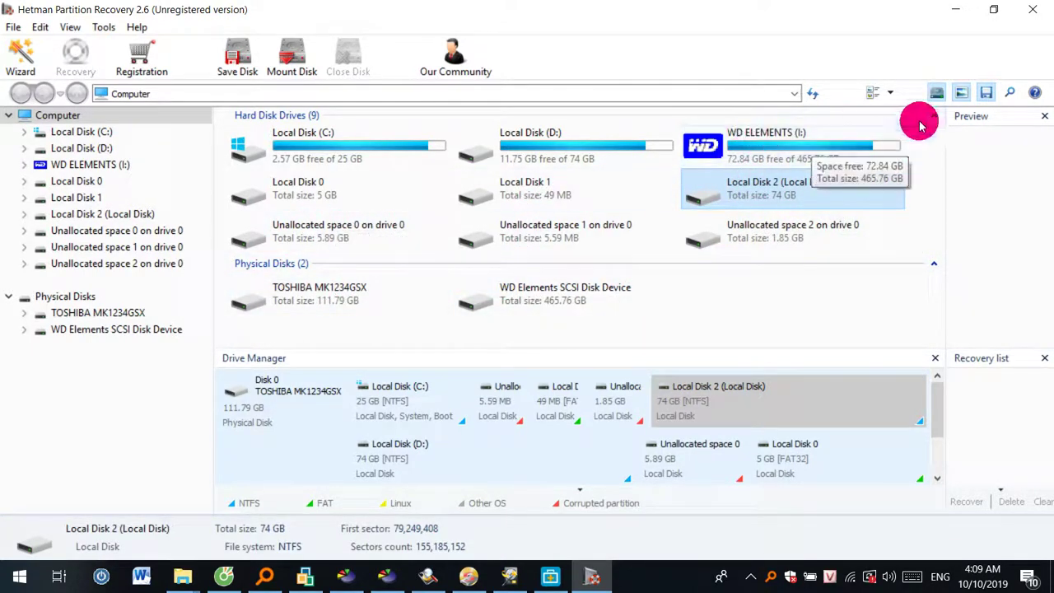
pyautogui.click(1034, 11)
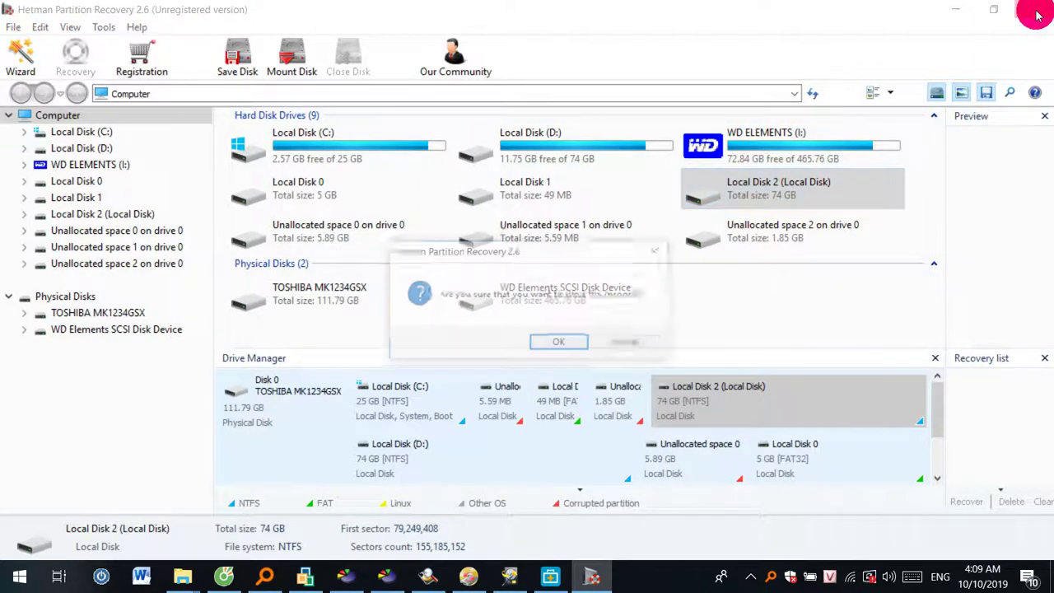
pyautogui.click(560, 345)
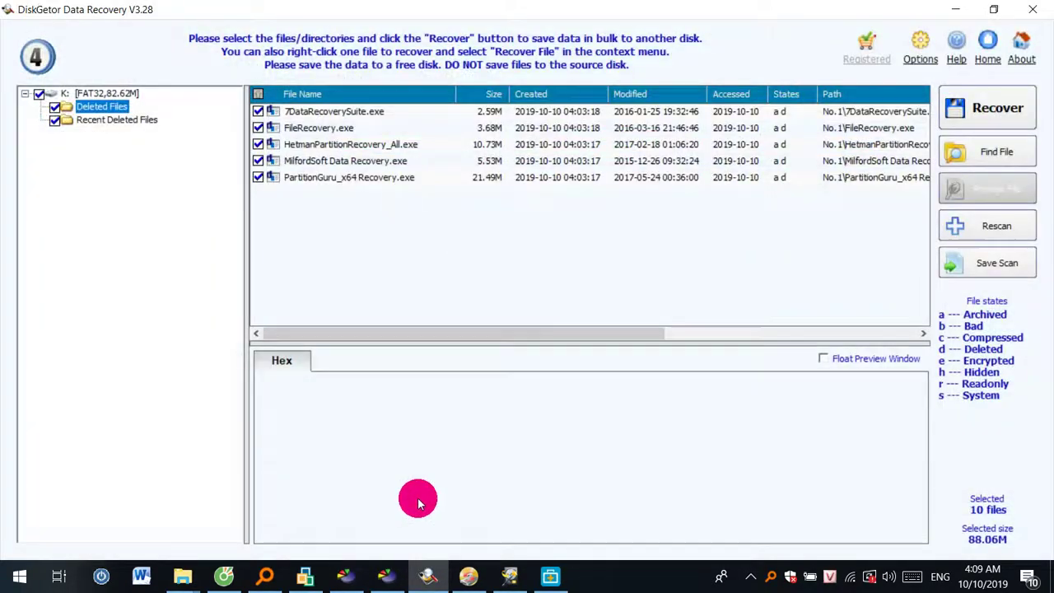
# - Relaunch HetmanPartitionRecovery.exe from the Everything search results and dismiss the startup wizard
pyautogui.click(264, 577)
pyautogui.click(751, 175)
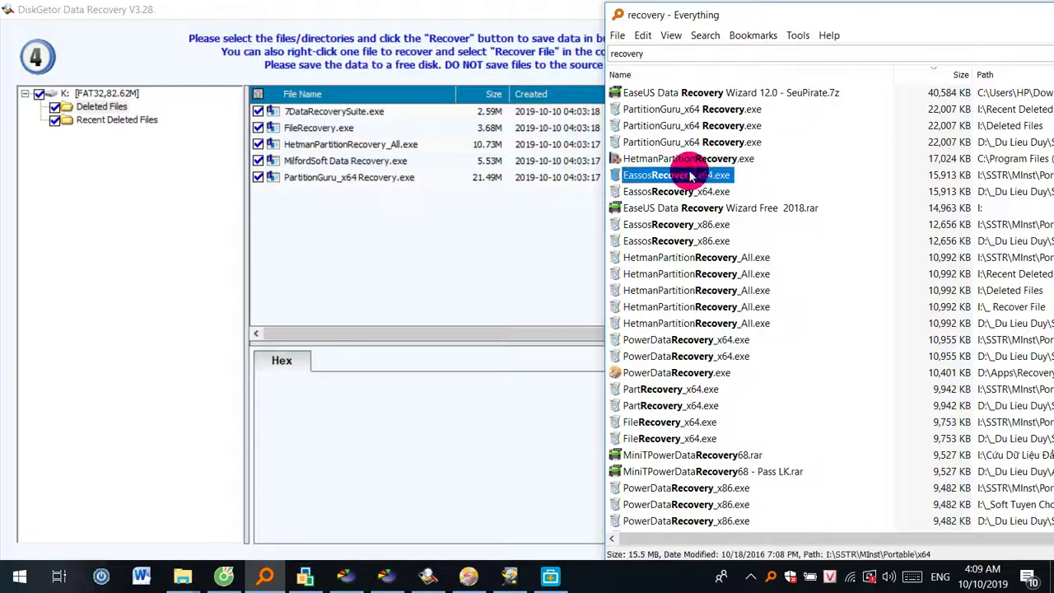
pyautogui.click(701, 161)
pyautogui.doubleClick(702, 160)
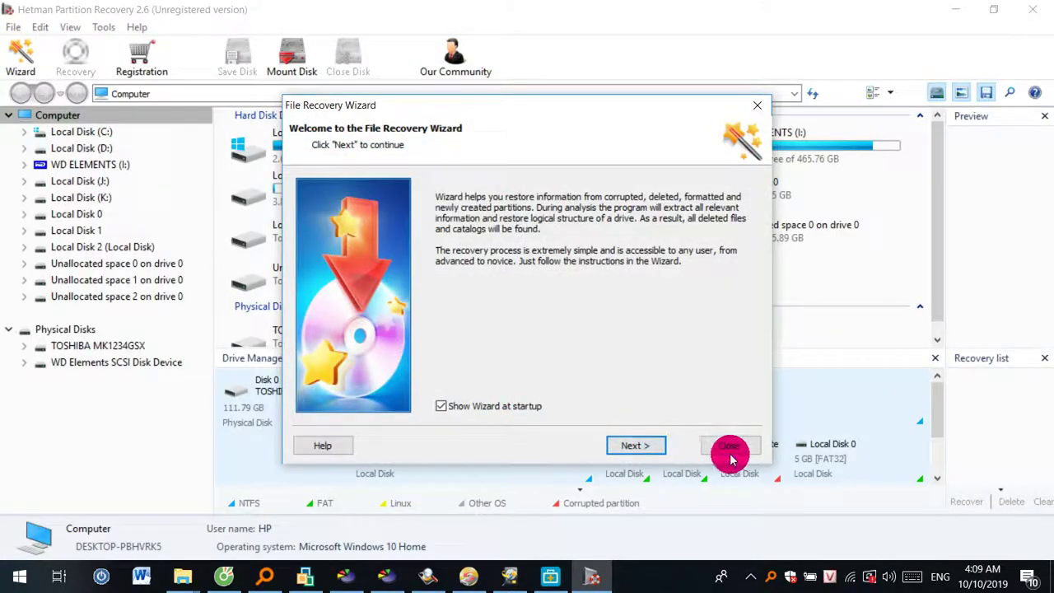
pyautogui.click(736, 452)
# - Run a Fast scan of Local Disk (K:) in Hetman Partition Recovery and finish the wizard
pyautogui.click(544, 233)
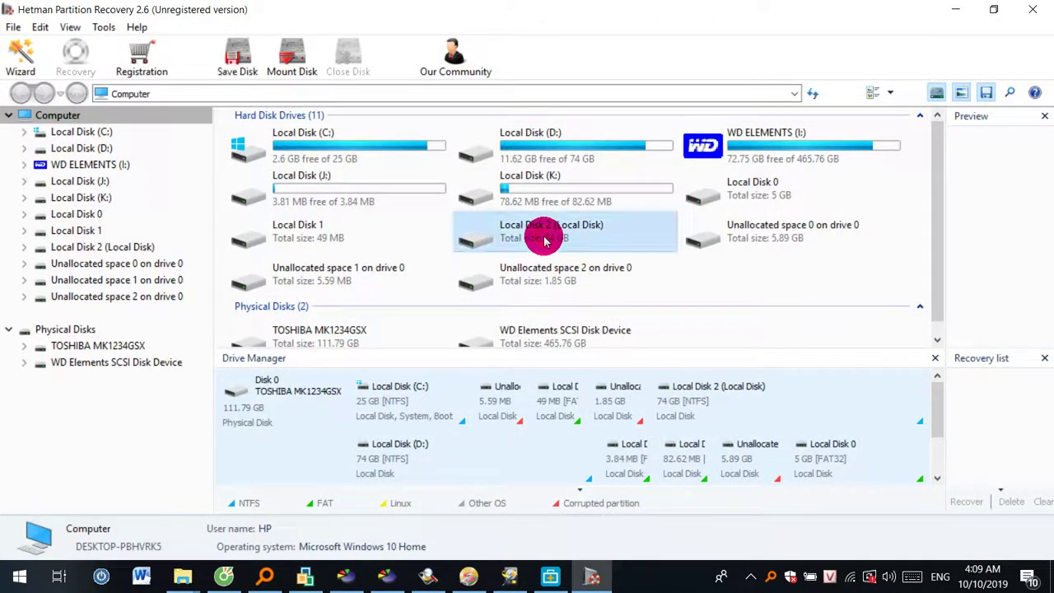
pyautogui.click(596, 191)
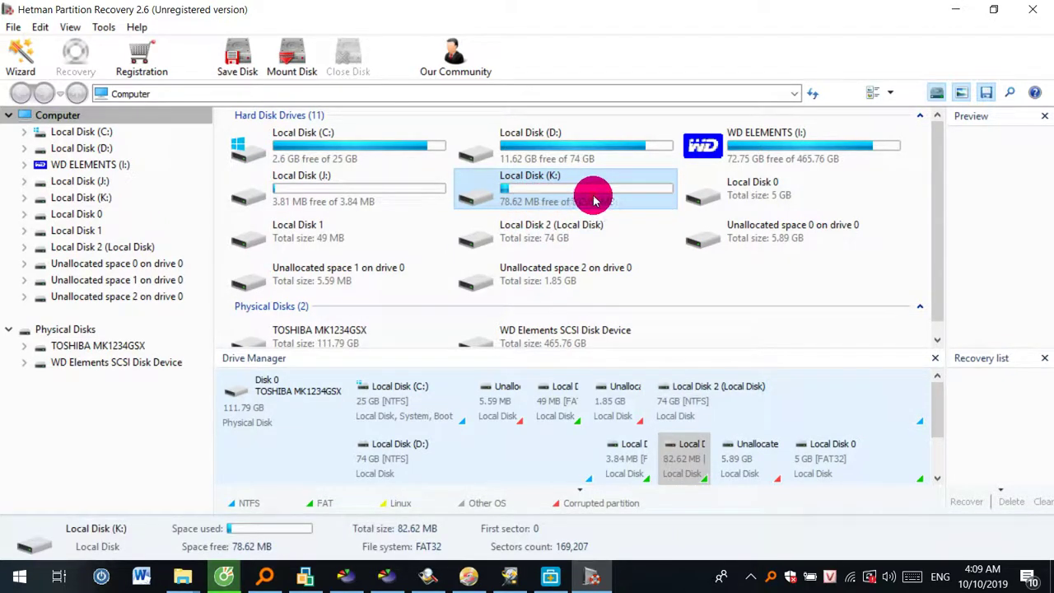
pyautogui.doubleClick(594, 200)
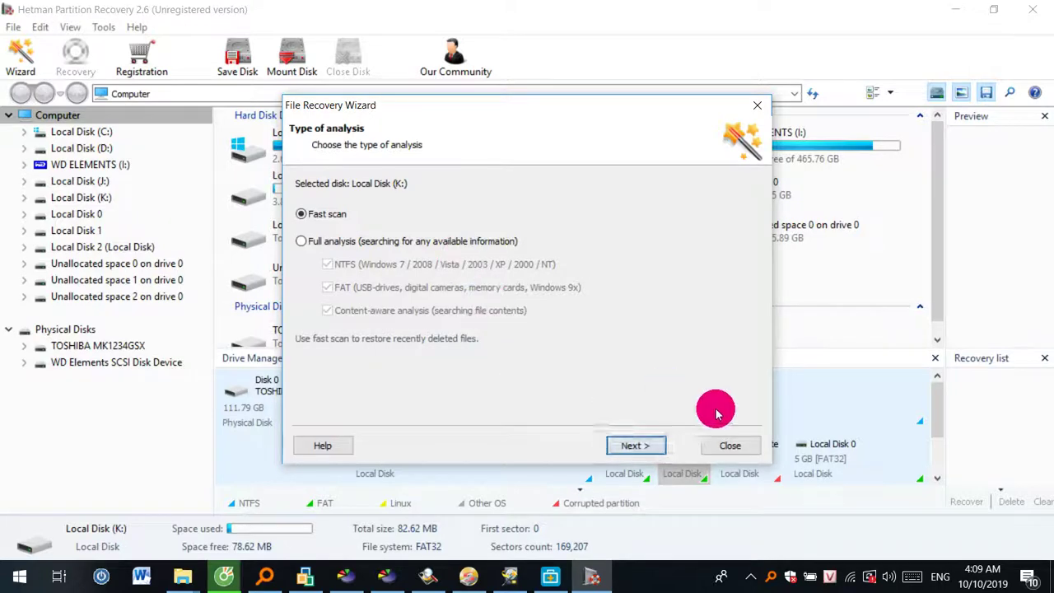
pyautogui.click(651, 444)
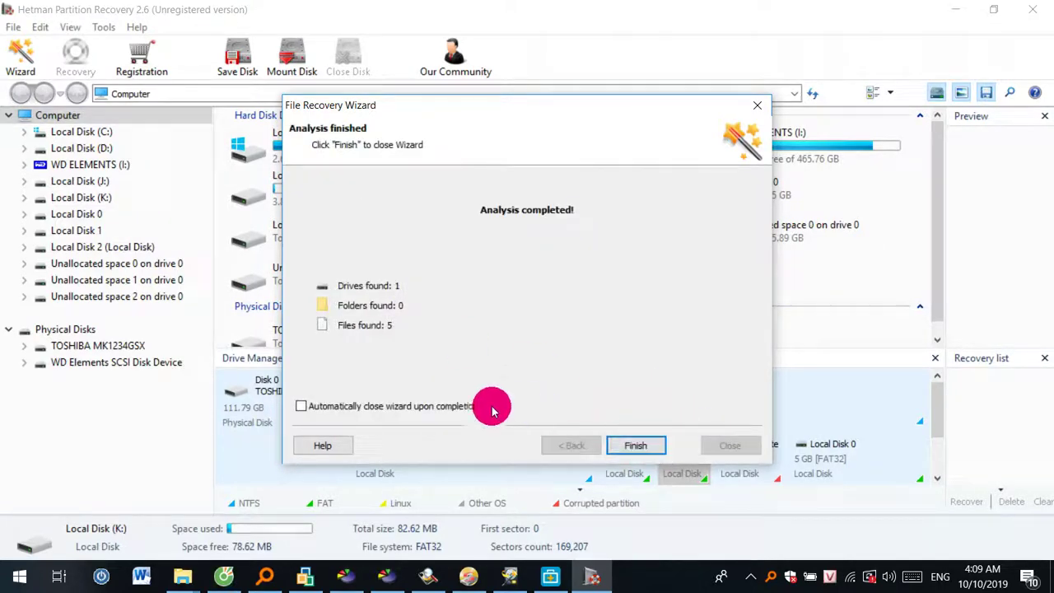
pyautogui.click(632, 446)
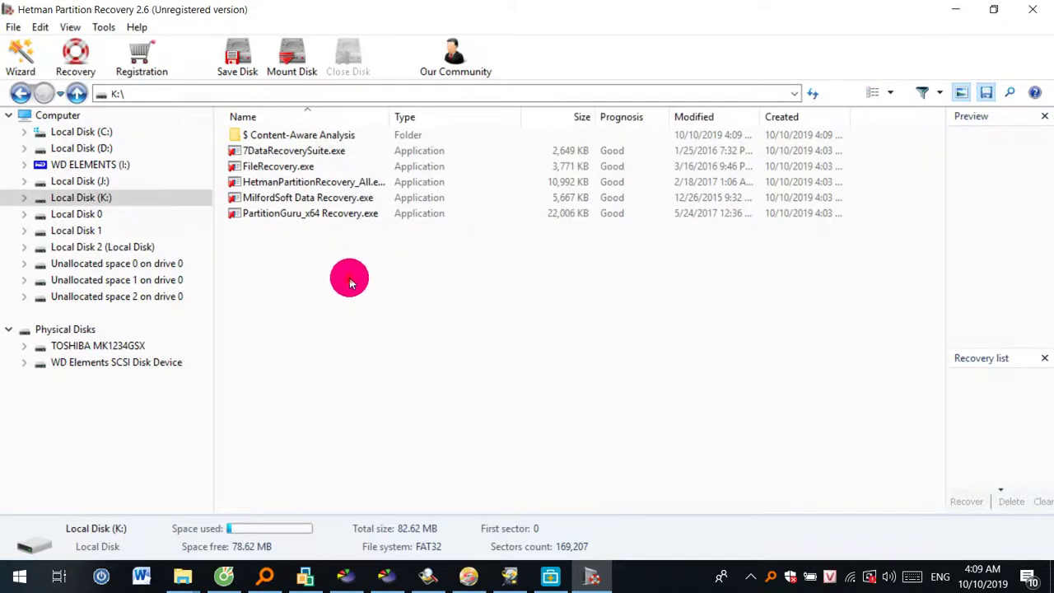
# - Select the deleted files on K, view the Save to hard disk recovery options, close the wizard without recovering, and minimise Hetman
pyautogui.moveTo(349, 282); pyautogui.dragTo(236, 148)
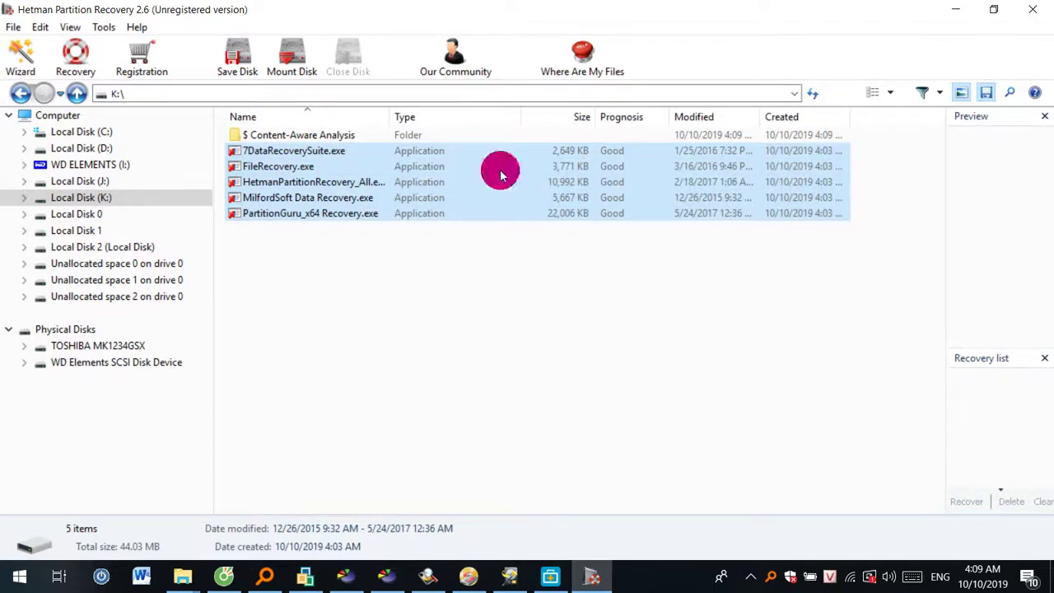
pyautogui.click(79, 59)
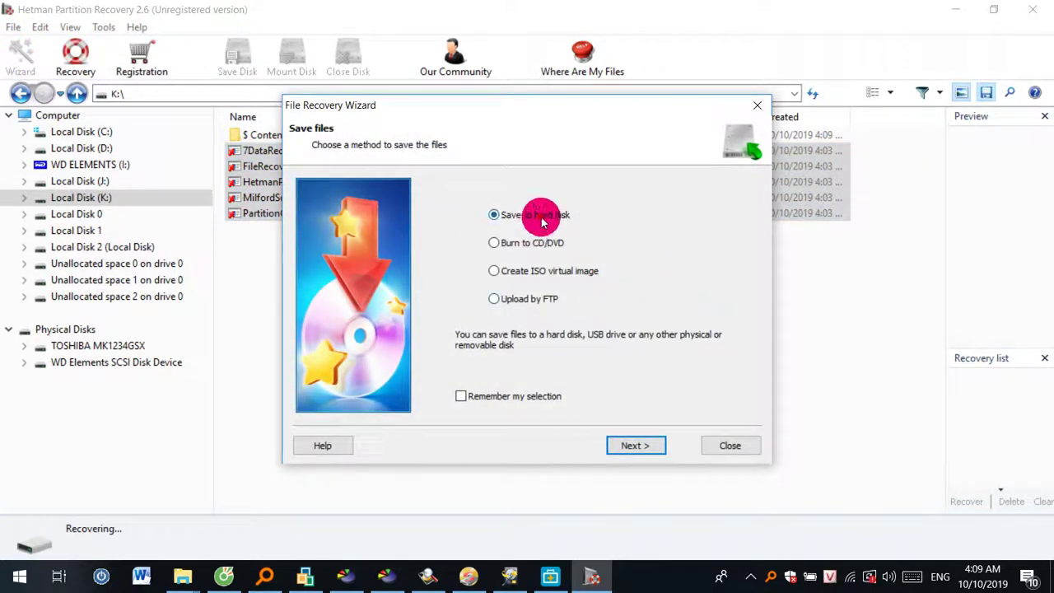
pyautogui.click(635, 445)
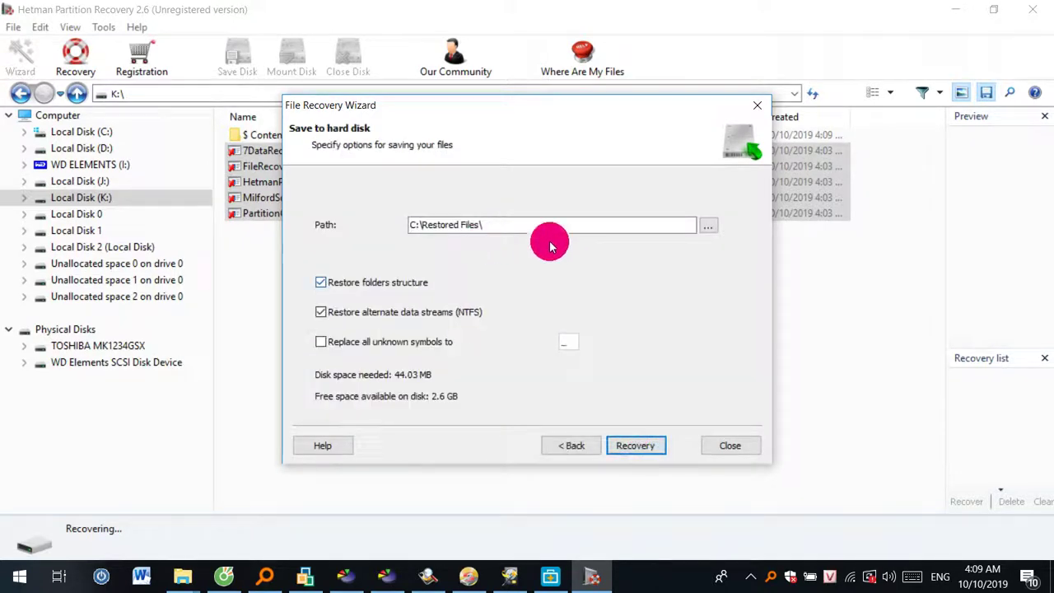
pyautogui.click(726, 445)
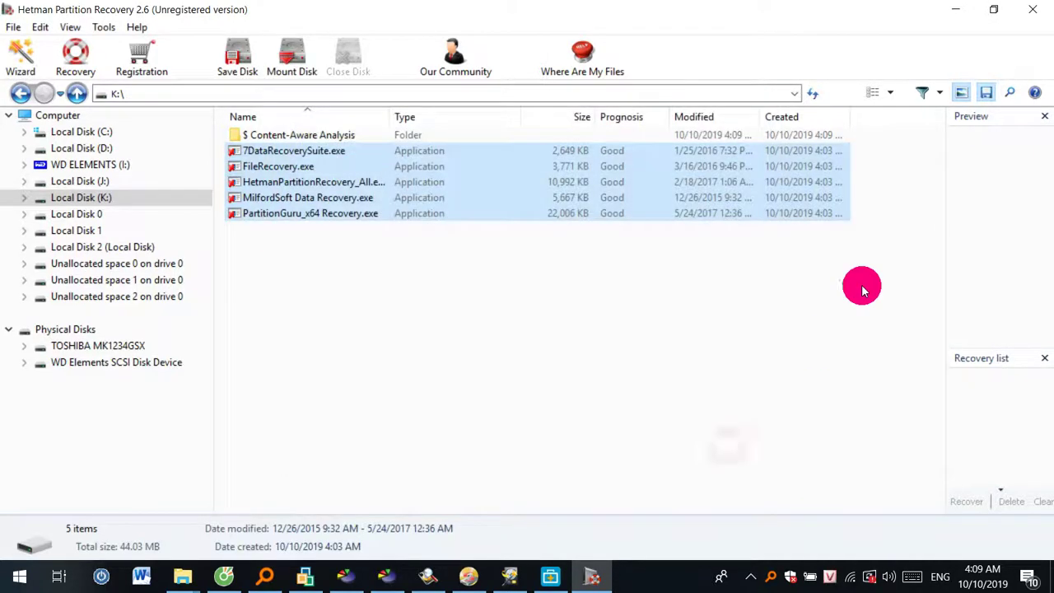
pyautogui.click(968, 11)
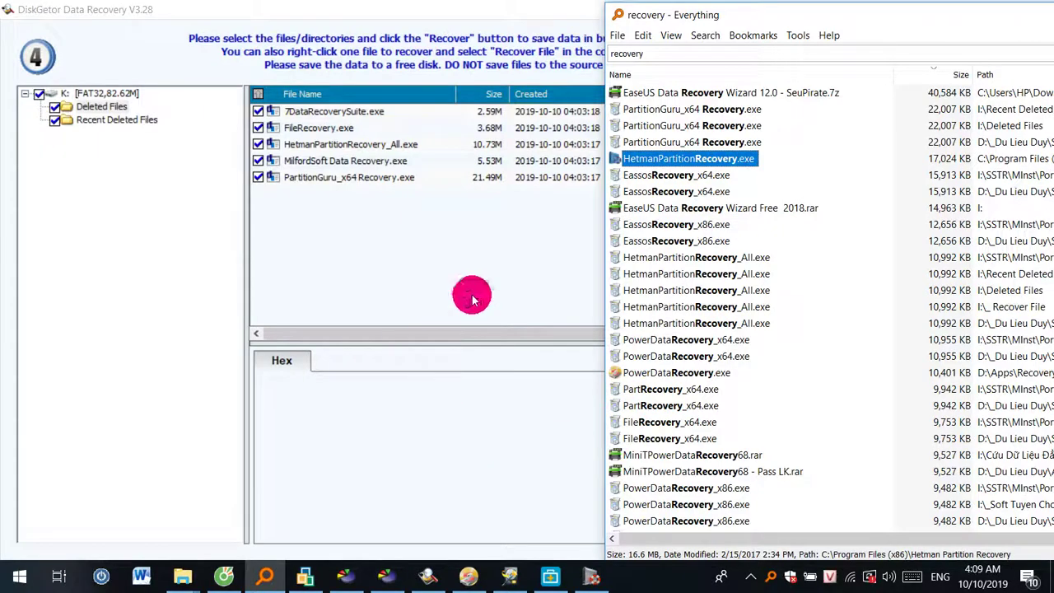
# - Launch PartitionGuru_x64 Recovery.exe from the Everything search results and bring its window to the front
pyautogui.click(678, 241)
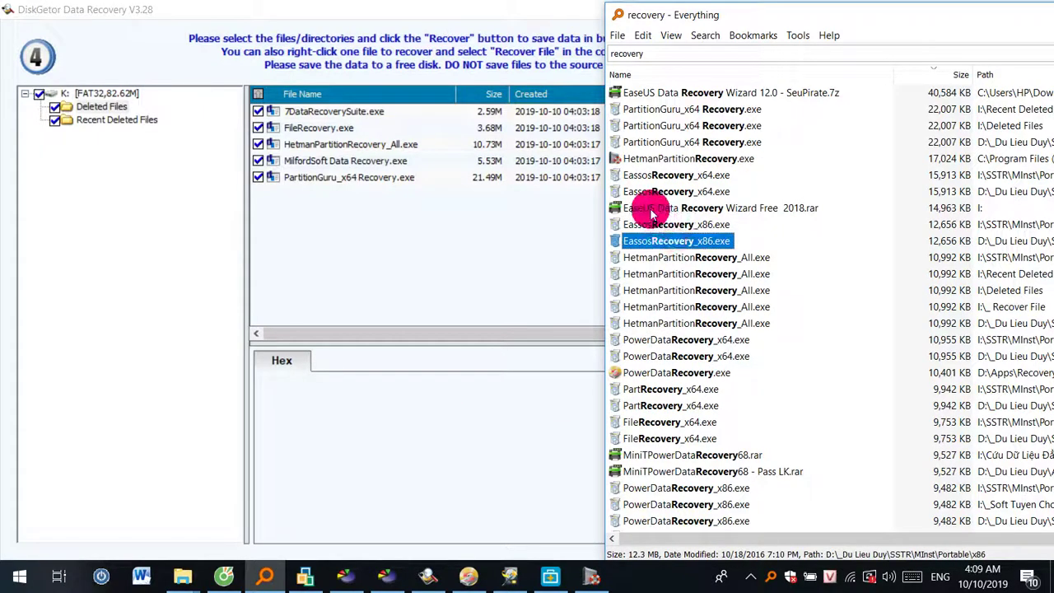
pyautogui.click(725, 110)
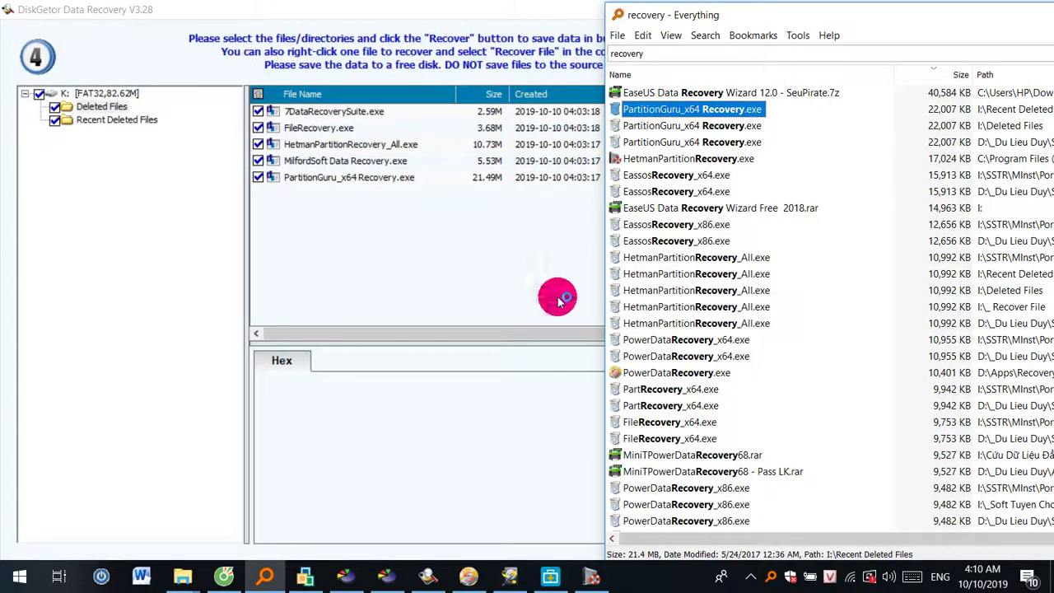
pyautogui.click(459, 416)
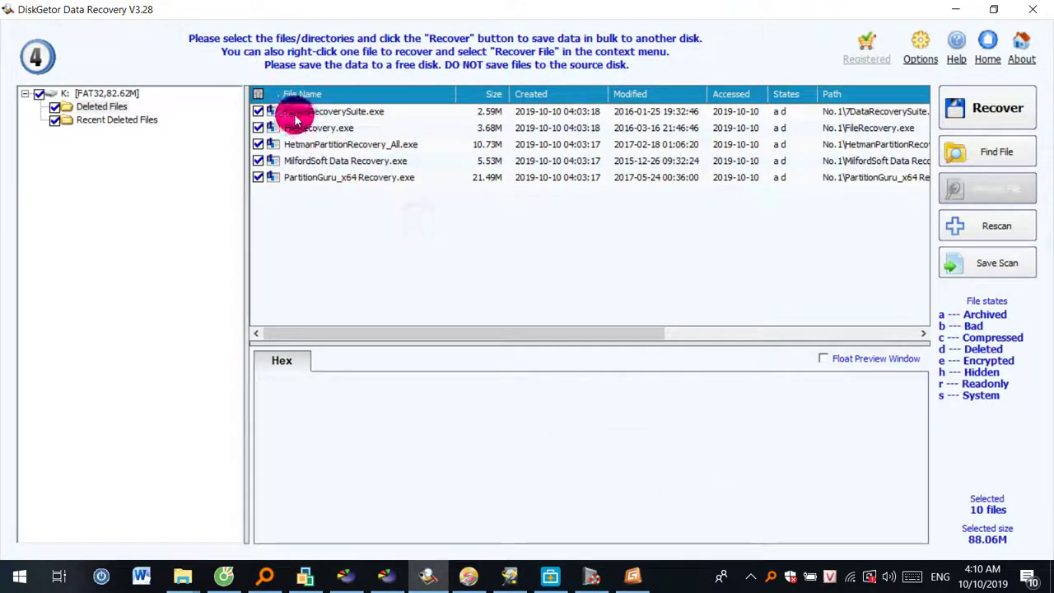
pyautogui.click(633, 579)
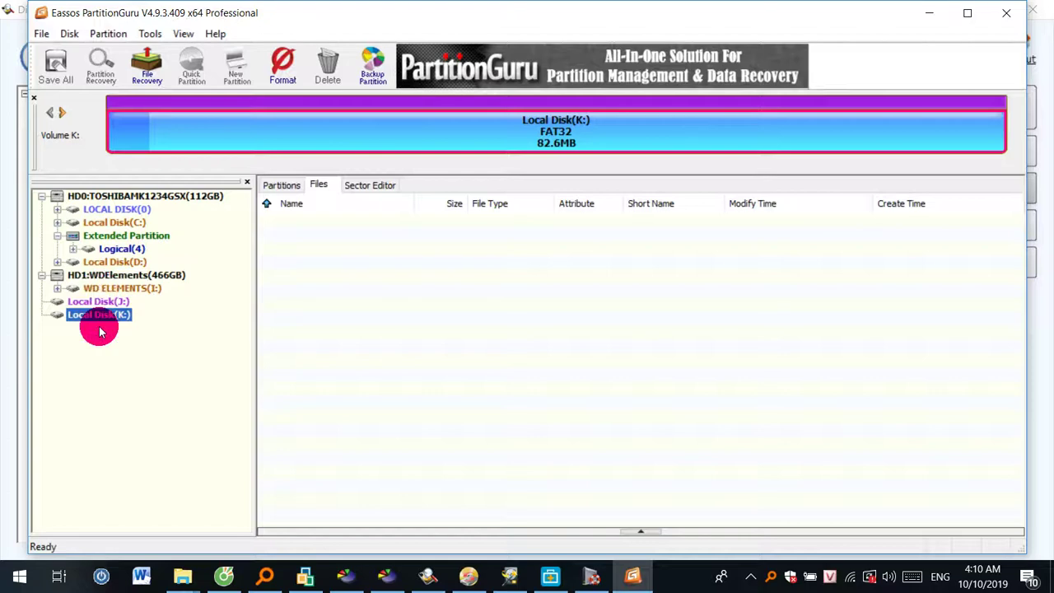
# - Scan Local Disk (K:) with PartitionGuru's File Recovery in Recover Deleted Files Only mode
pyautogui.click(155, 75)
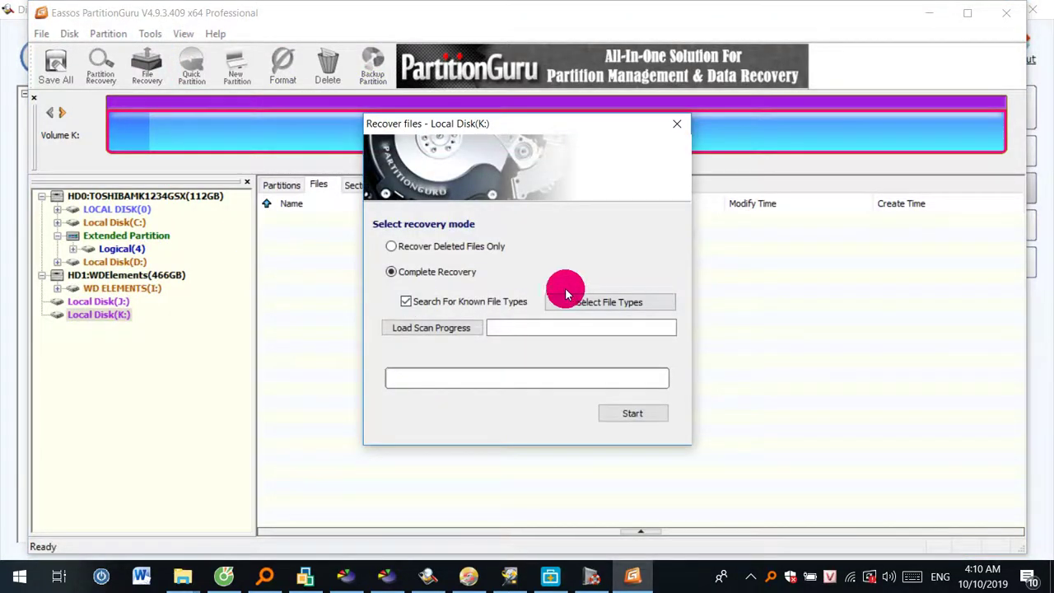
pyautogui.moveTo(537, 134); pyautogui.dragTo(539, 179)
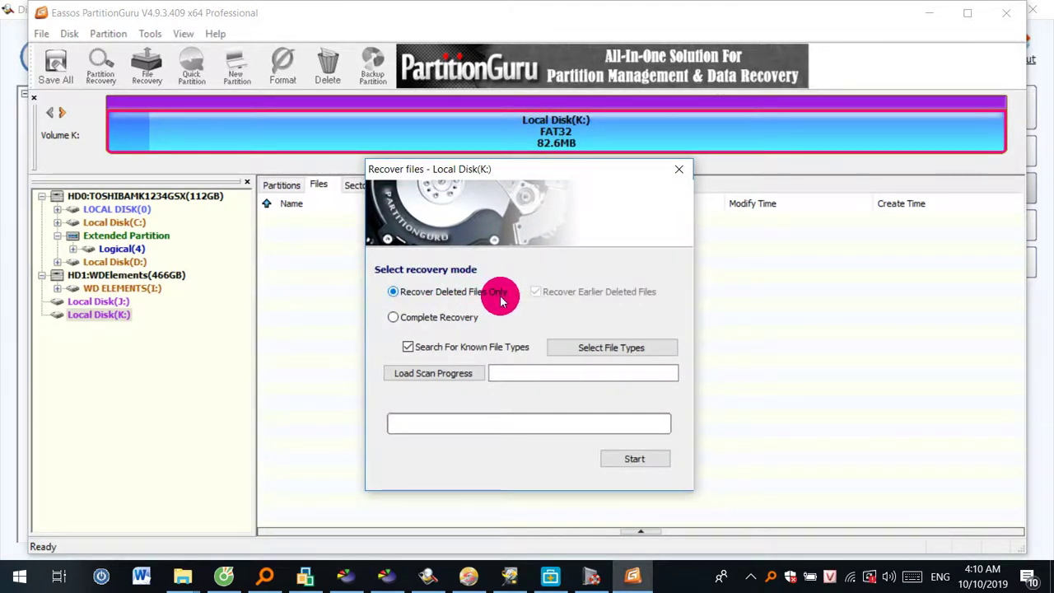
pyautogui.click(632, 459)
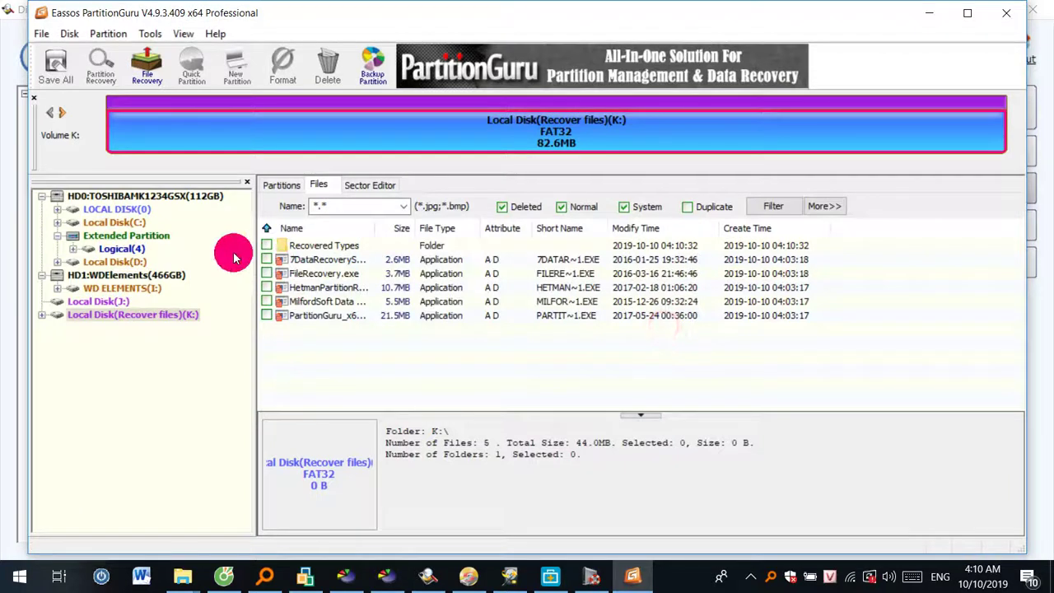
# - Mark the deleted files found on K, view the target folders for Copy To Folder, cancel the copy, and minimise PartitionGuru
pyautogui.click(267, 304)
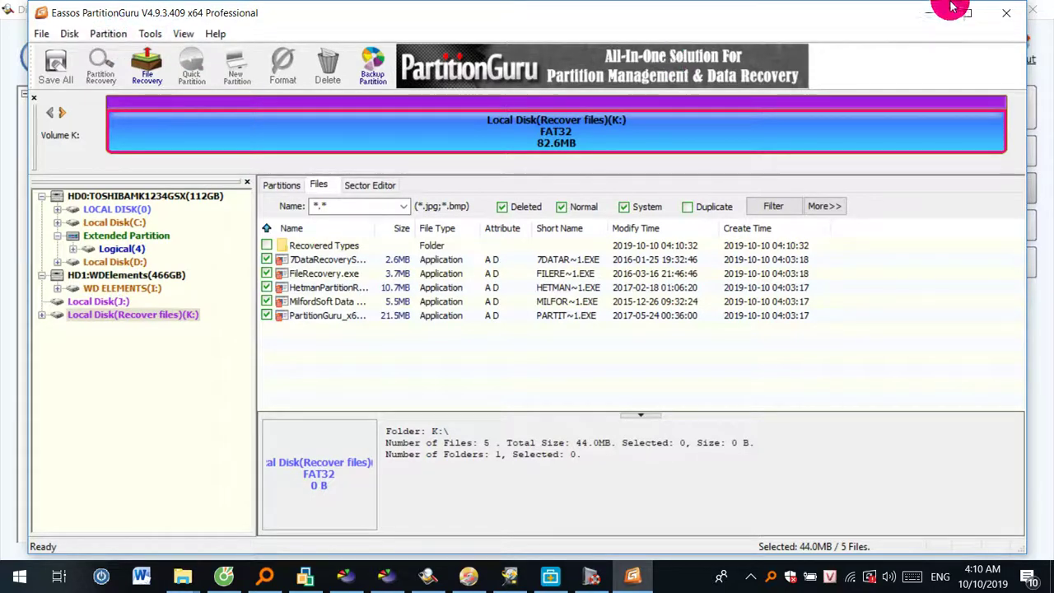
pyautogui.click(972, 16)
pyautogui.click(10, 28)
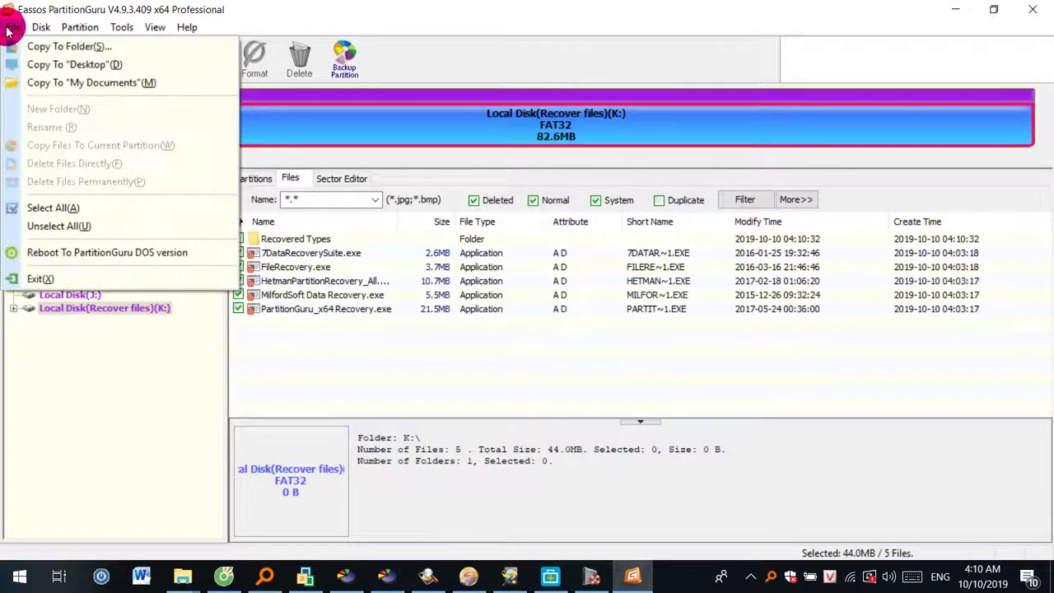
pyautogui.click(101, 46)
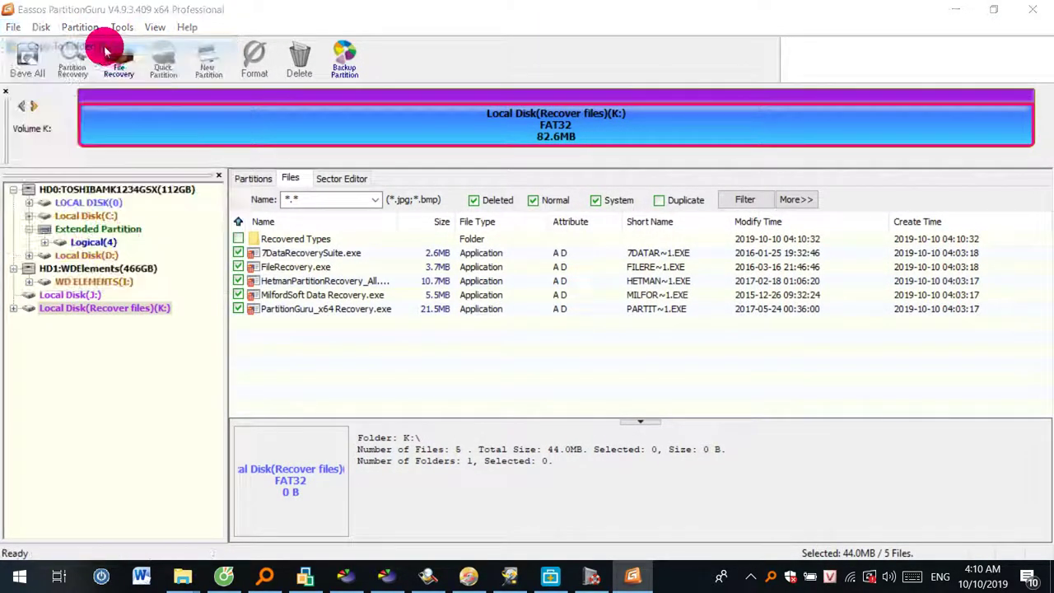
pyautogui.moveTo(663, 235); pyautogui.dragTo(662, 282)
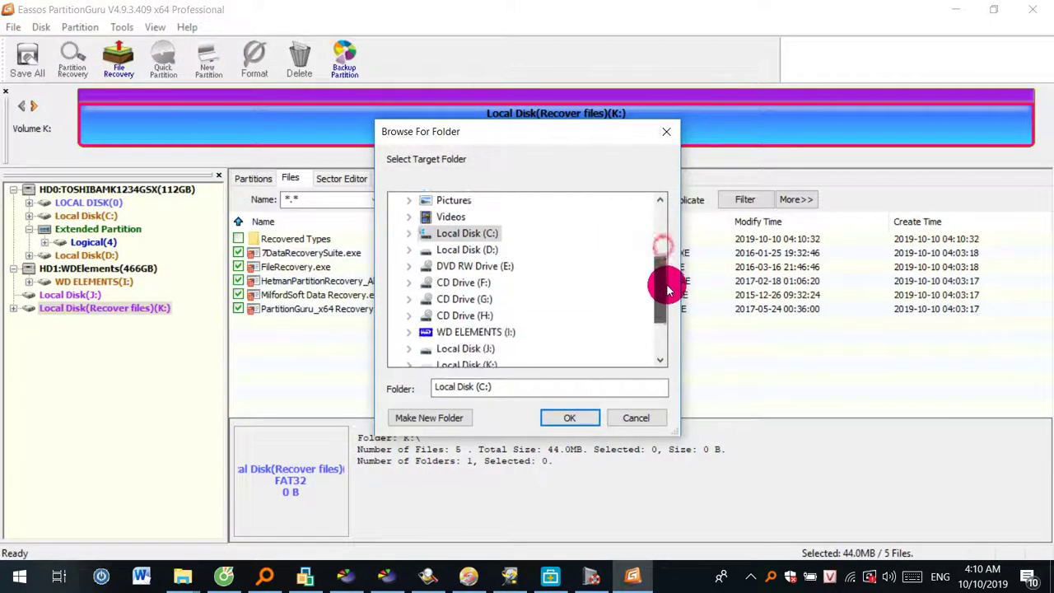
pyautogui.click(409, 250)
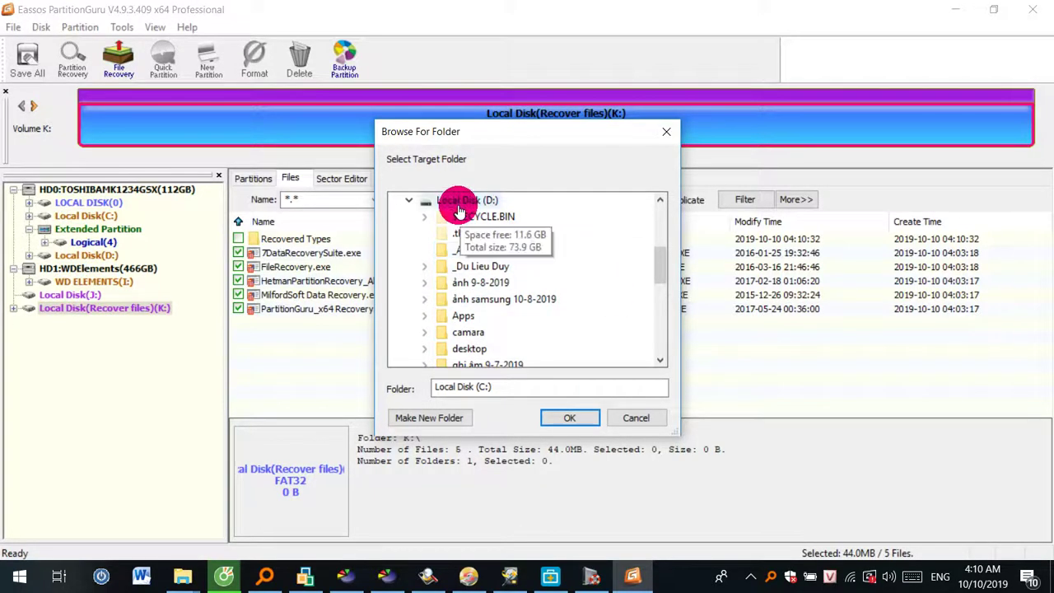
pyautogui.click(412, 202)
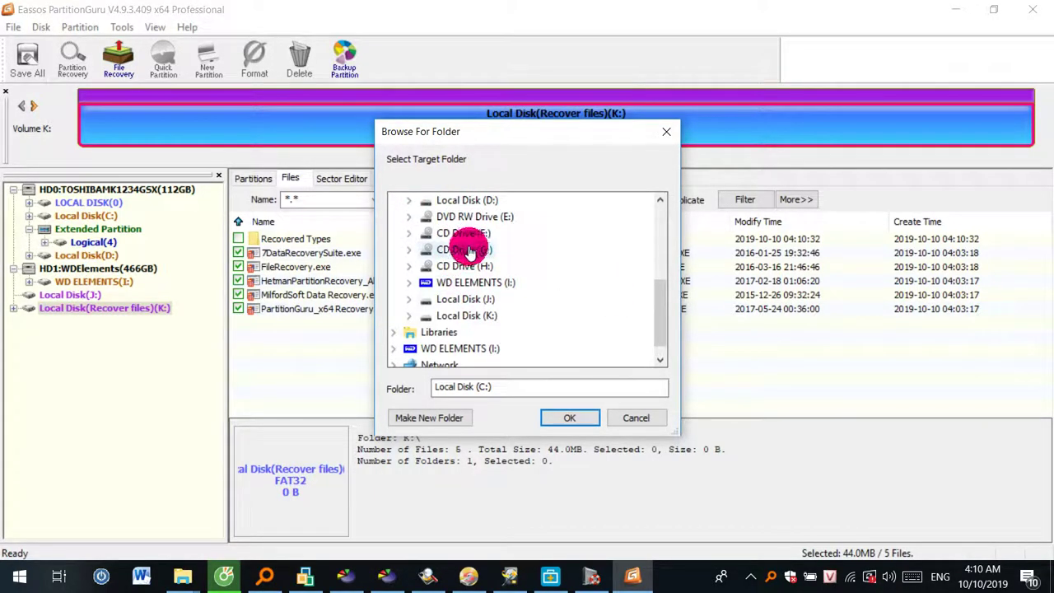
pyautogui.click(627, 421)
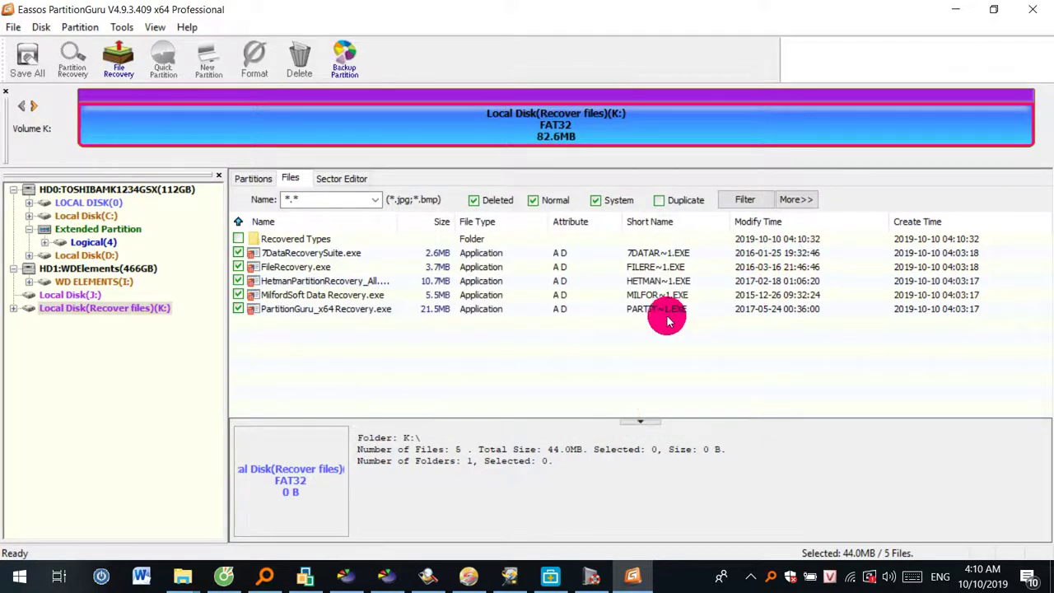
pyautogui.click(957, 10)
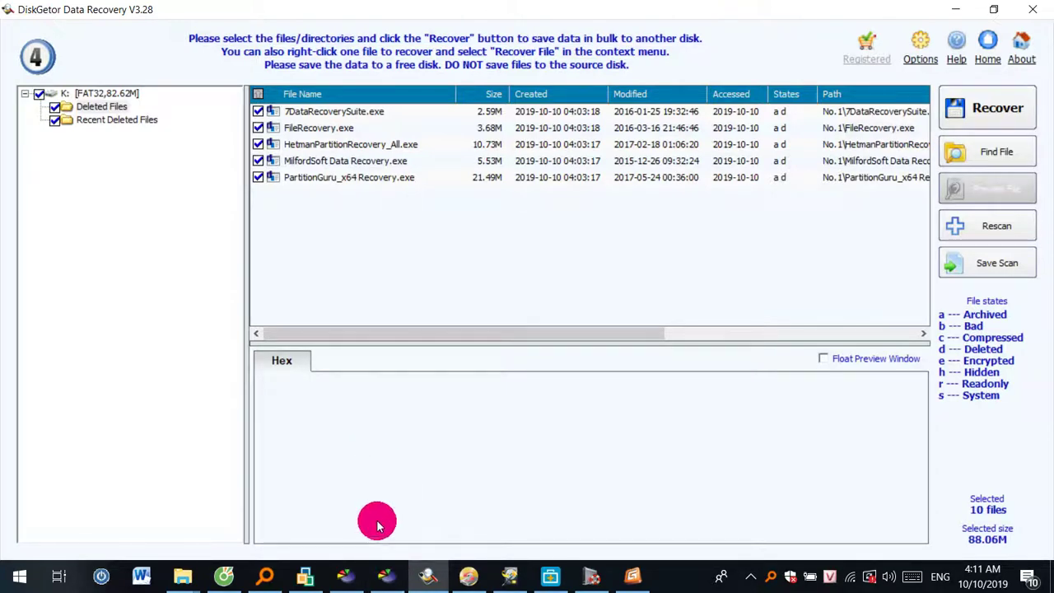
# - Switch to Active@ Partition Recovery and refresh its device list to look for drive K
pyautogui.click(393, 570)
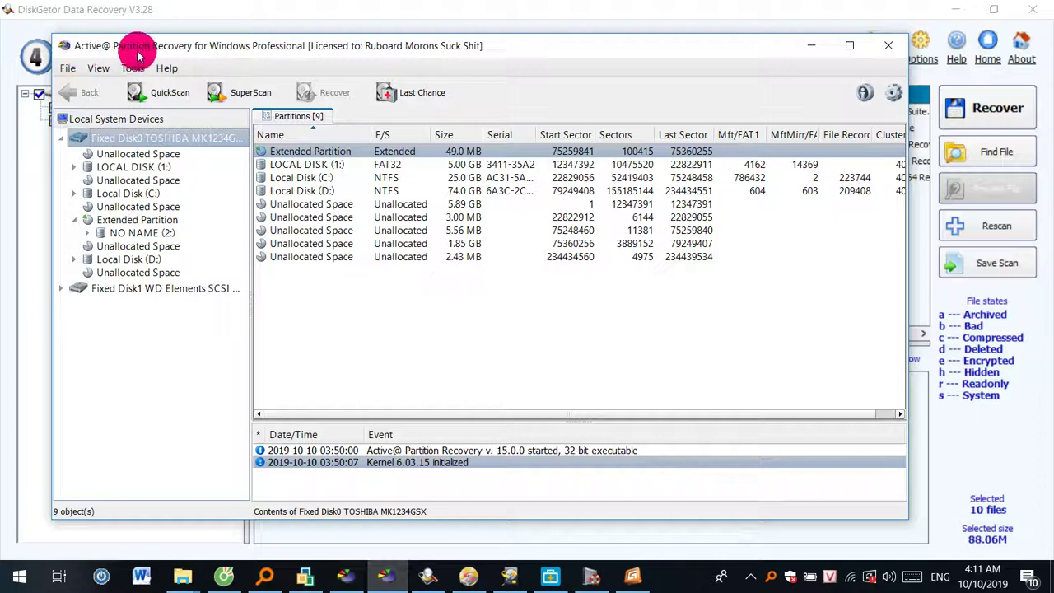
pyautogui.click(430, 296)
pyautogui.rightClick(370, 297)
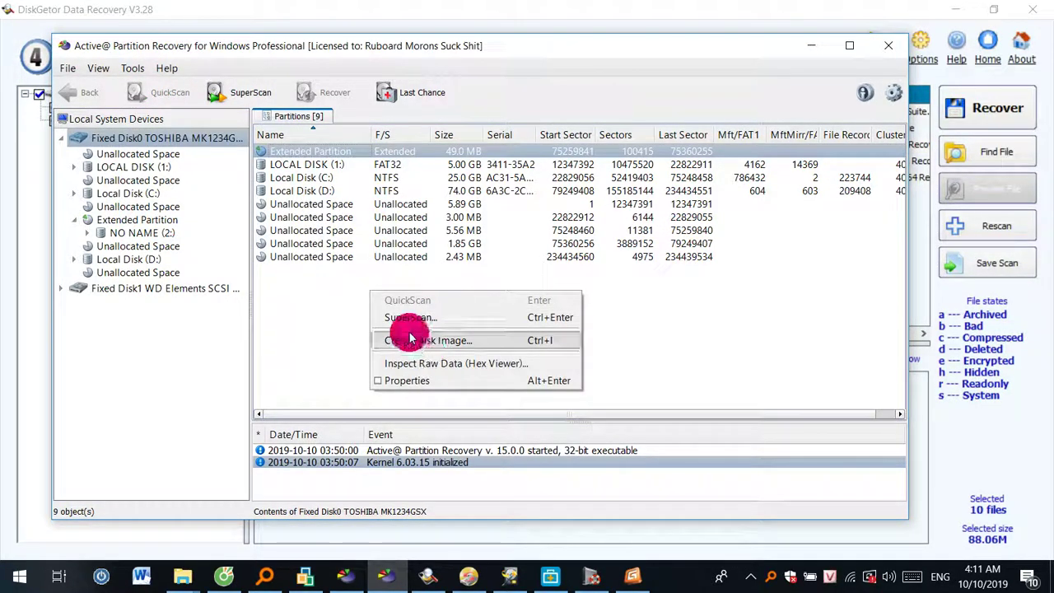
pyautogui.click(316, 308)
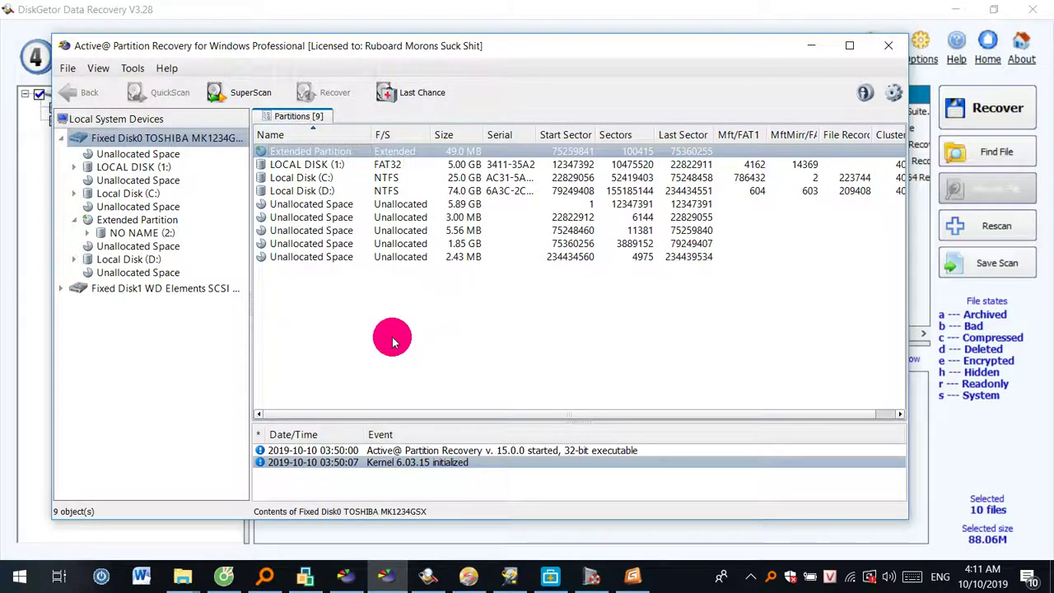
pyautogui.press('F5')
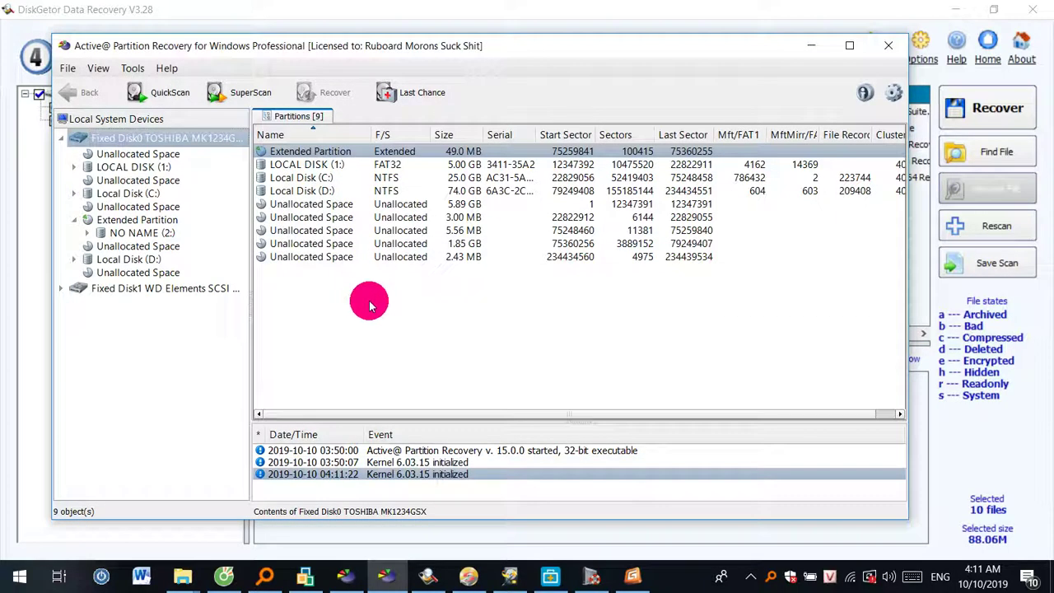
# - Refresh the demo partition tool's device list and close both Active@ Partition Recovery windows and the Active@ File Recovery window
pyautogui.click(319, 168)
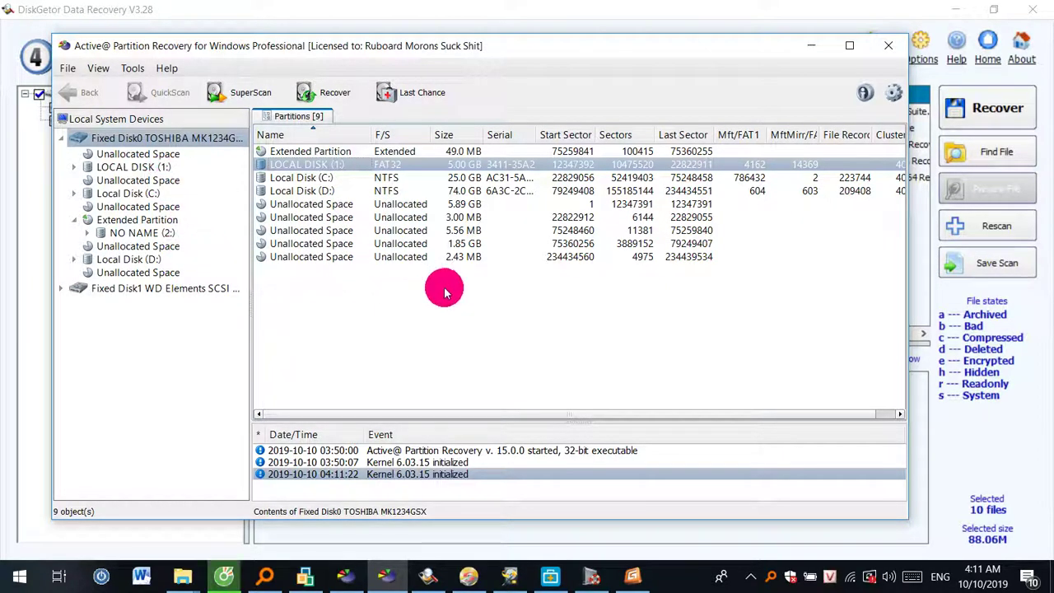
pyautogui.click(883, 49)
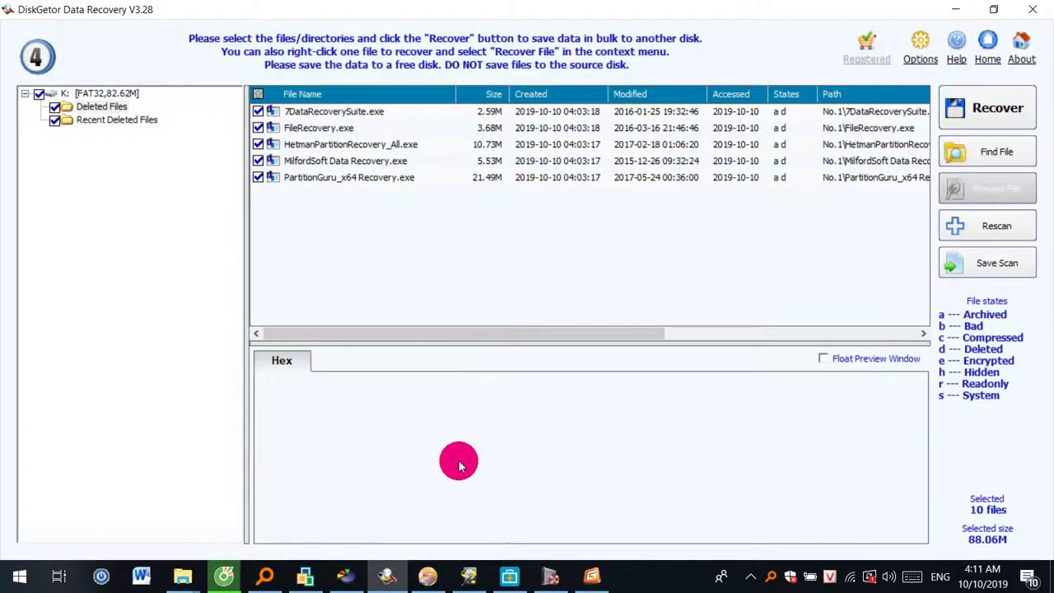
pyautogui.click(350, 579)
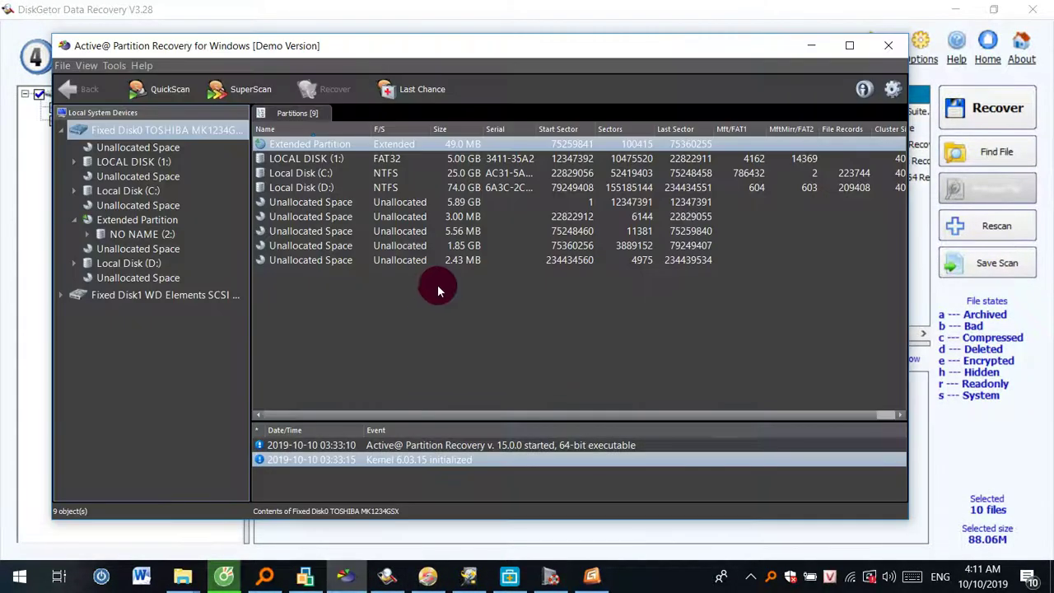
pyautogui.press('F5')
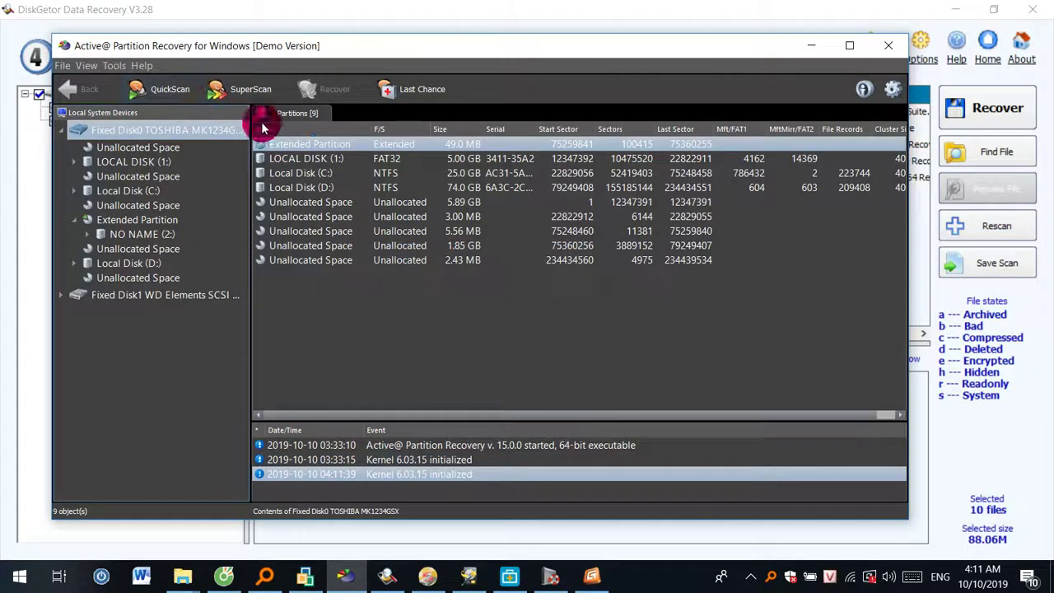
pyautogui.click(893, 49)
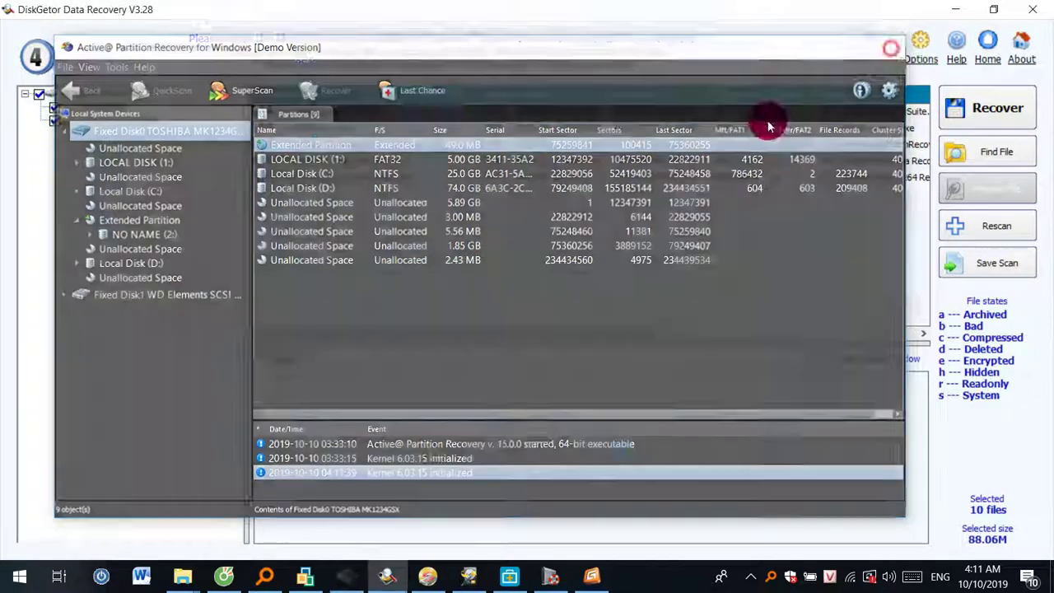
pyautogui.click(305, 577)
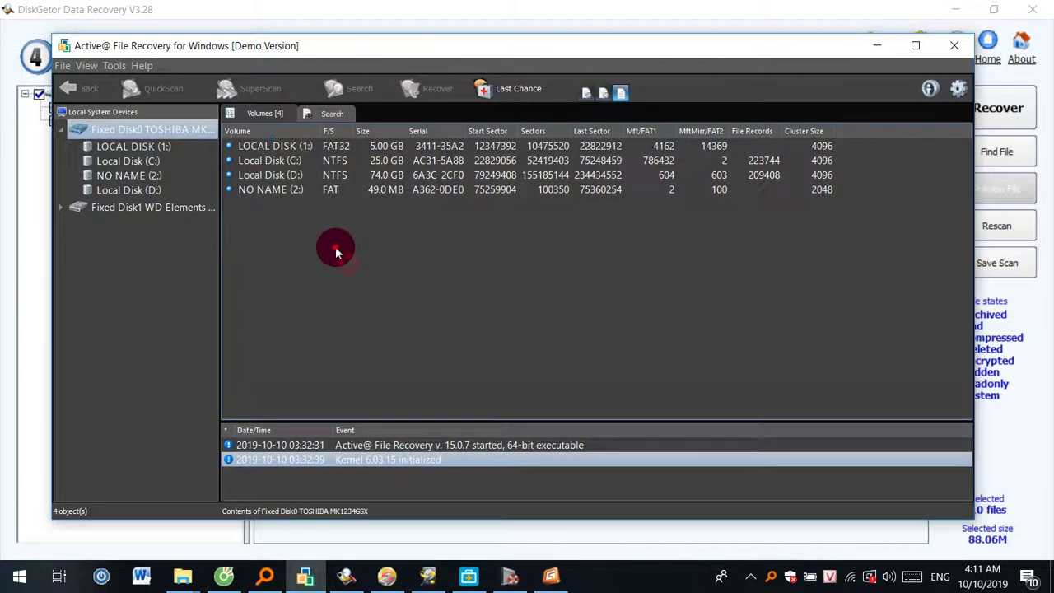
pyautogui.click(953, 48)
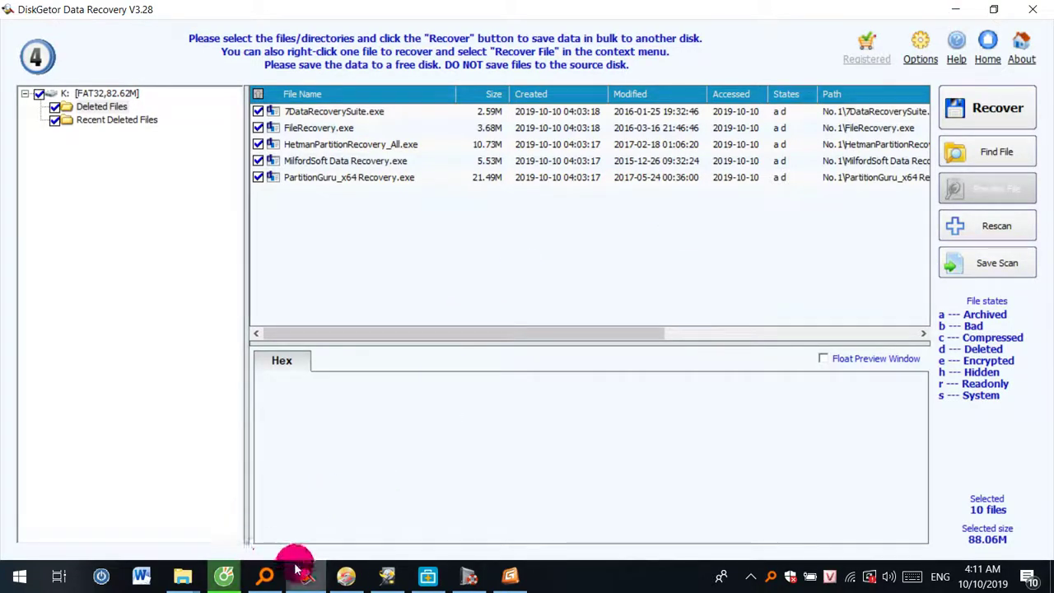
# - Switch to File Explorer and bring up the Videos and This PC windows to view the carrier files and mounted drives
pyautogui.click(224, 576)
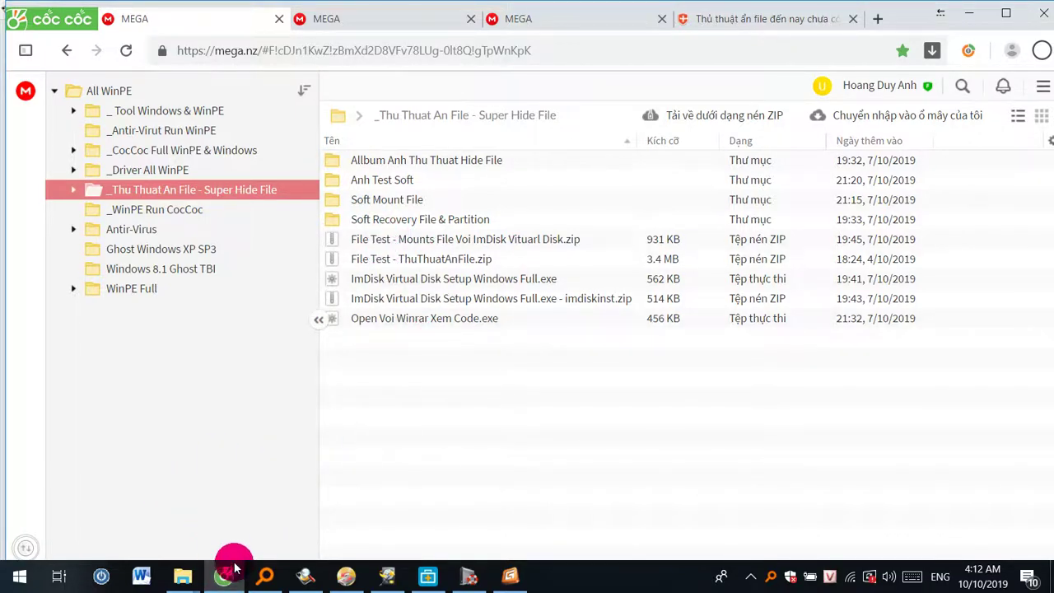
pyautogui.moveTo(182, 581)
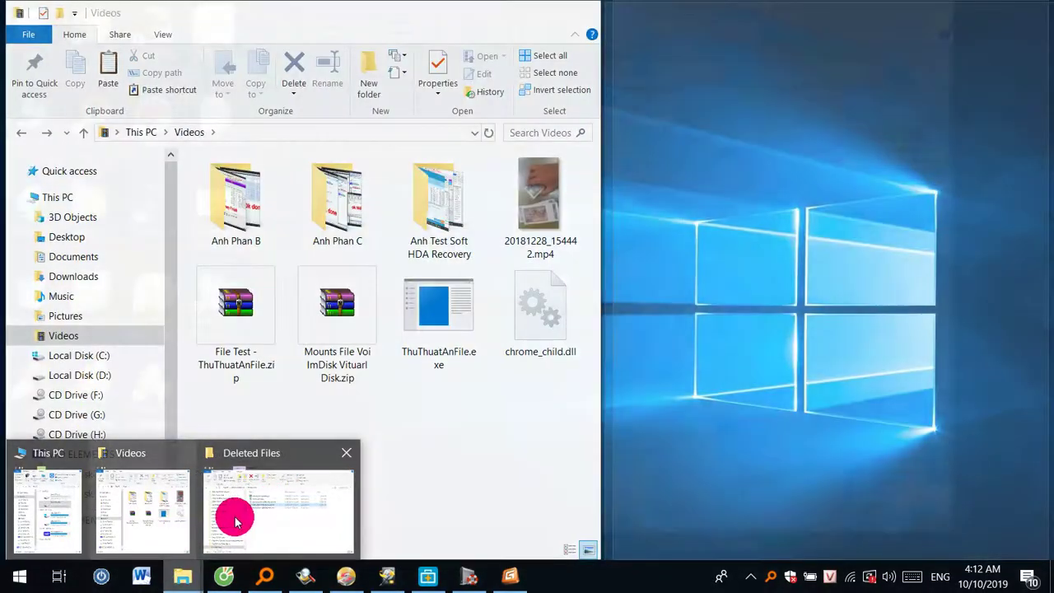
pyautogui.moveTo(264, 526)
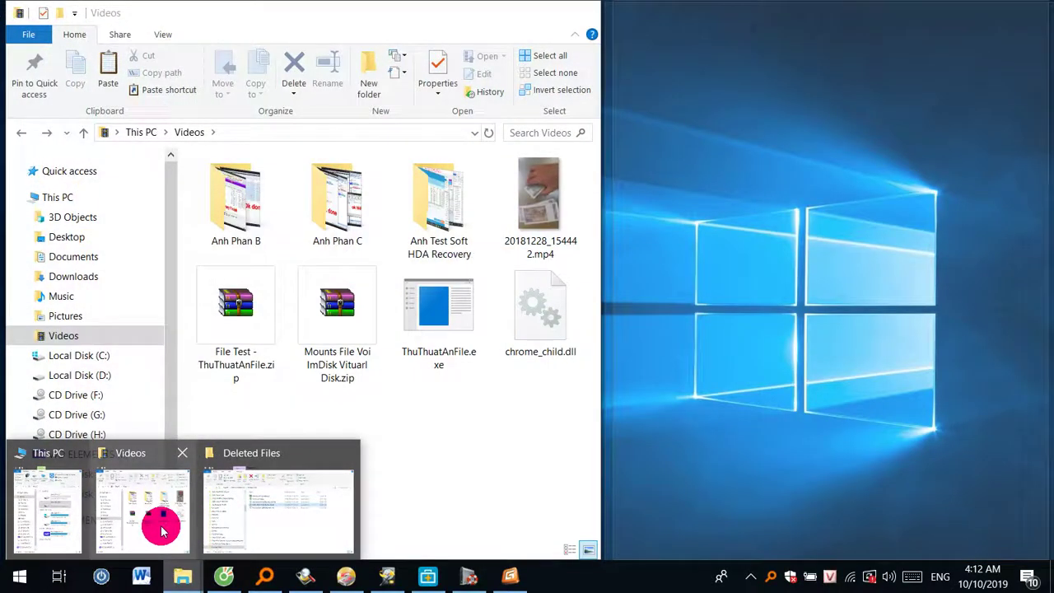
pyautogui.click(161, 531)
pyautogui.click(535, 336)
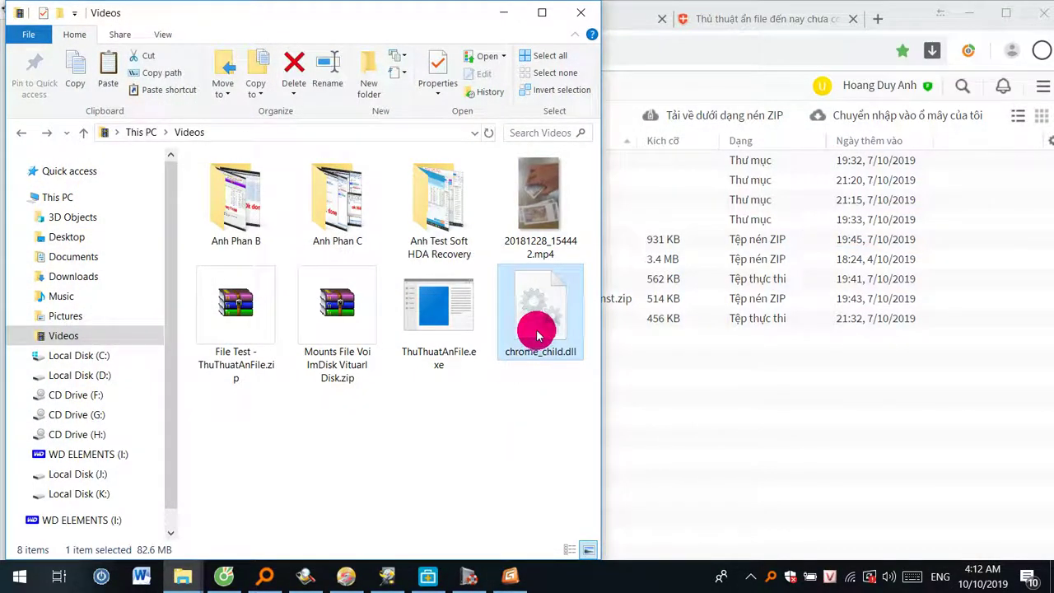
pyautogui.moveTo(185, 581)
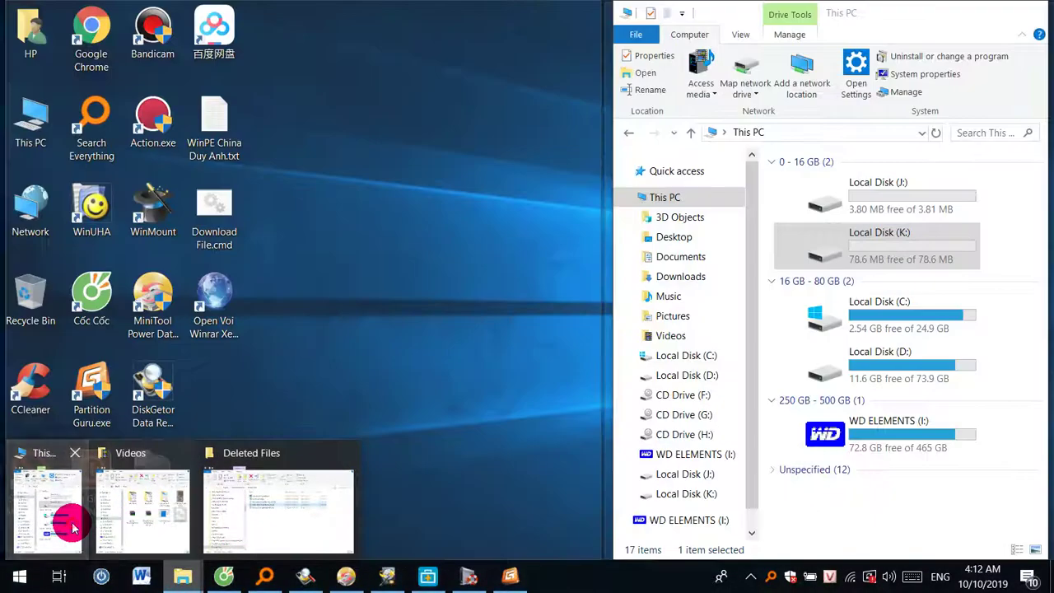
pyautogui.click(73, 524)
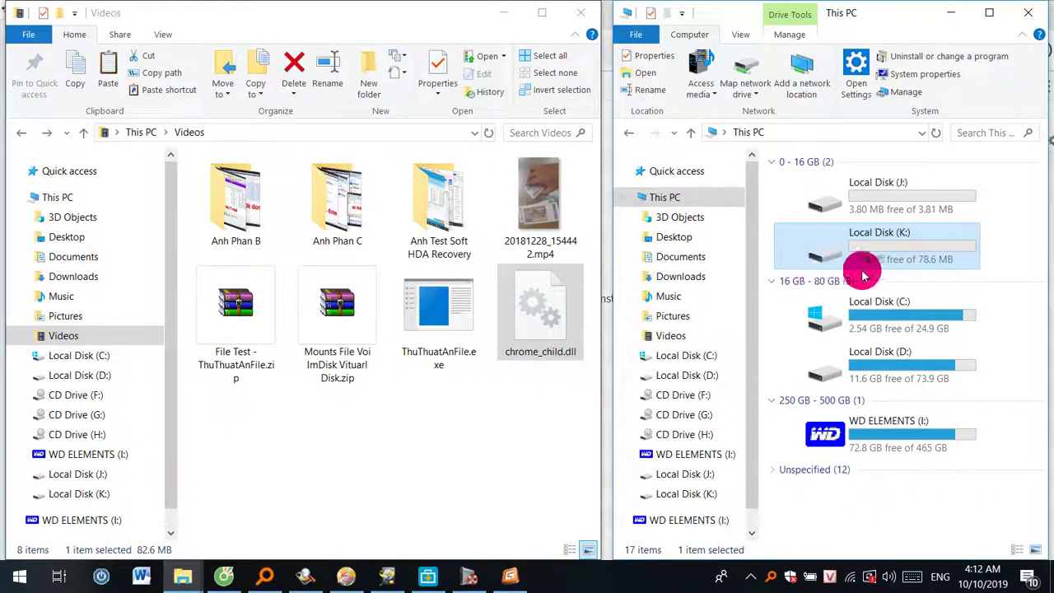
pyautogui.click(906, 257)
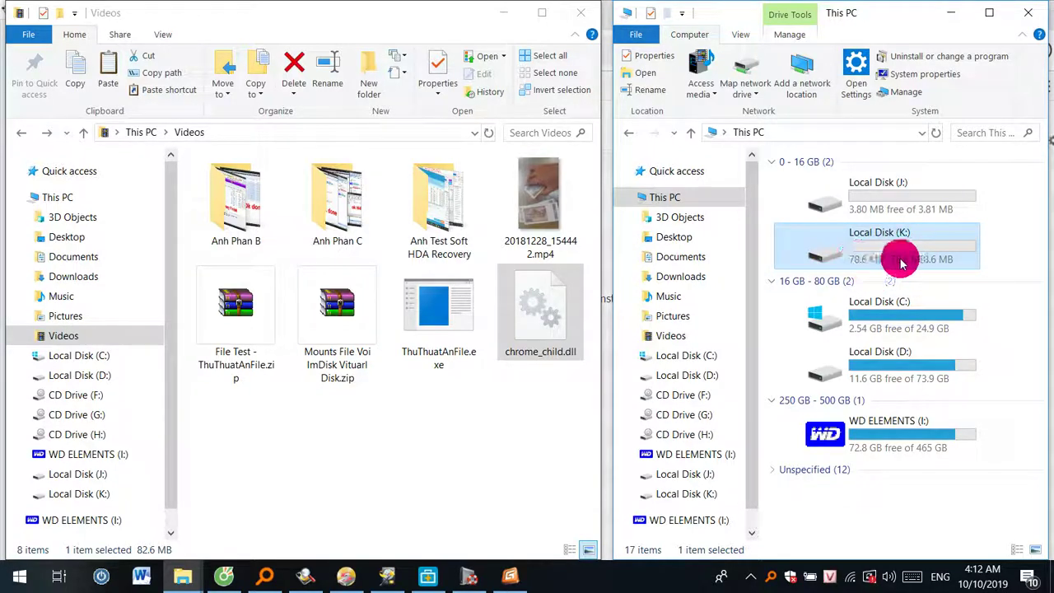
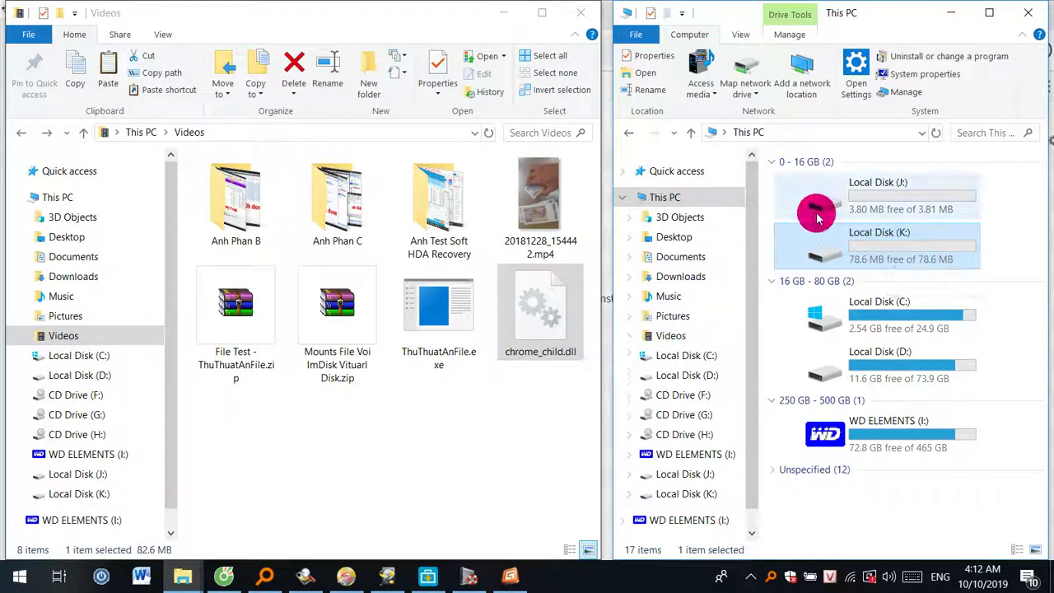
pyautogui.click(528, 405)
pyautogui.click(863, 263)
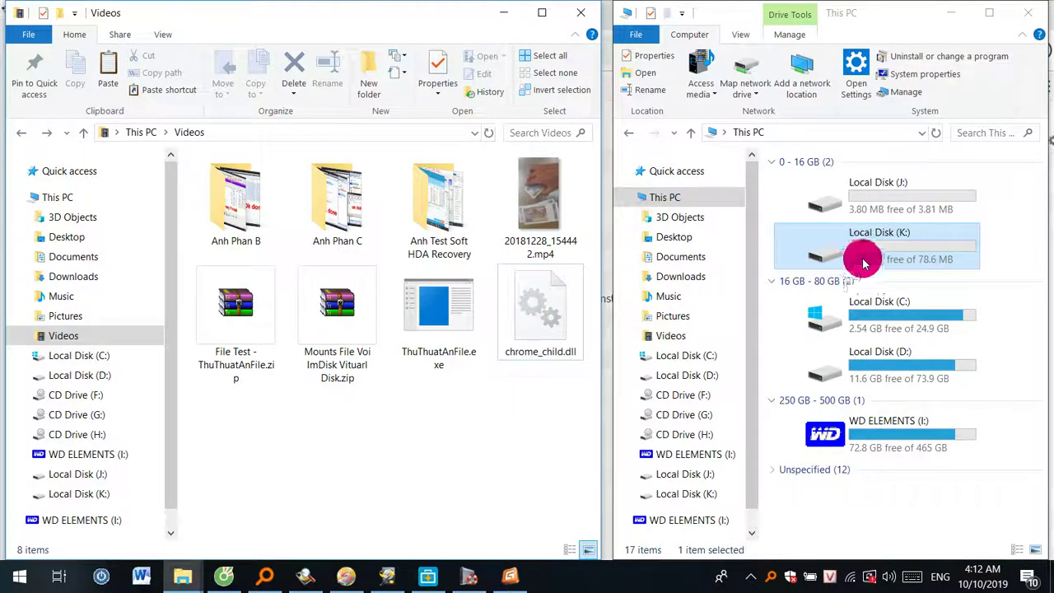
# - Unmount the ImDisk virtual disks J: and K:, forcing the dismount of each volume
pyautogui.rightClick(874, 206)
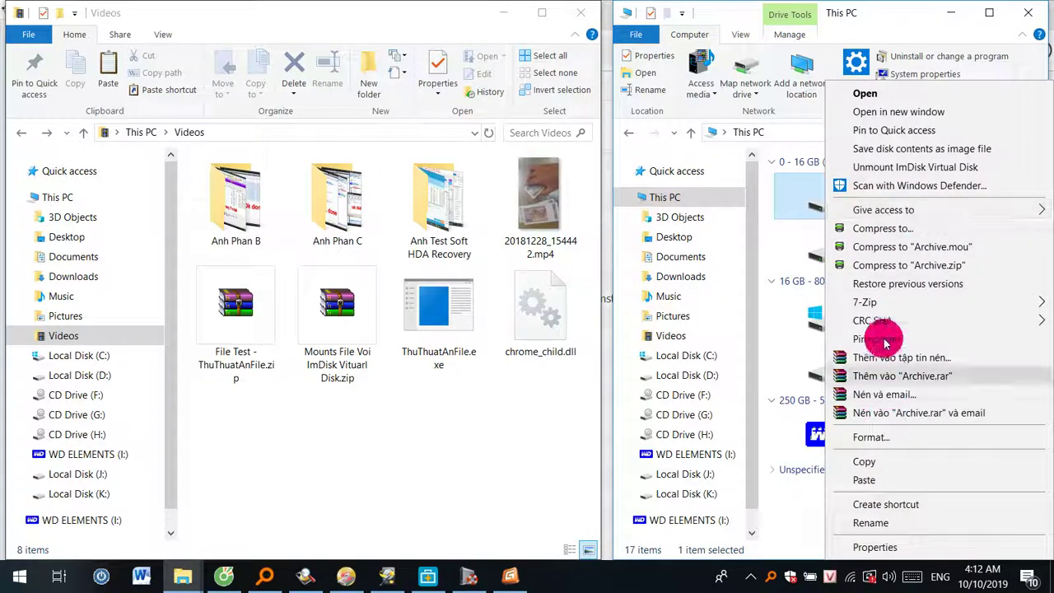
pyautogui.click(875, 167)
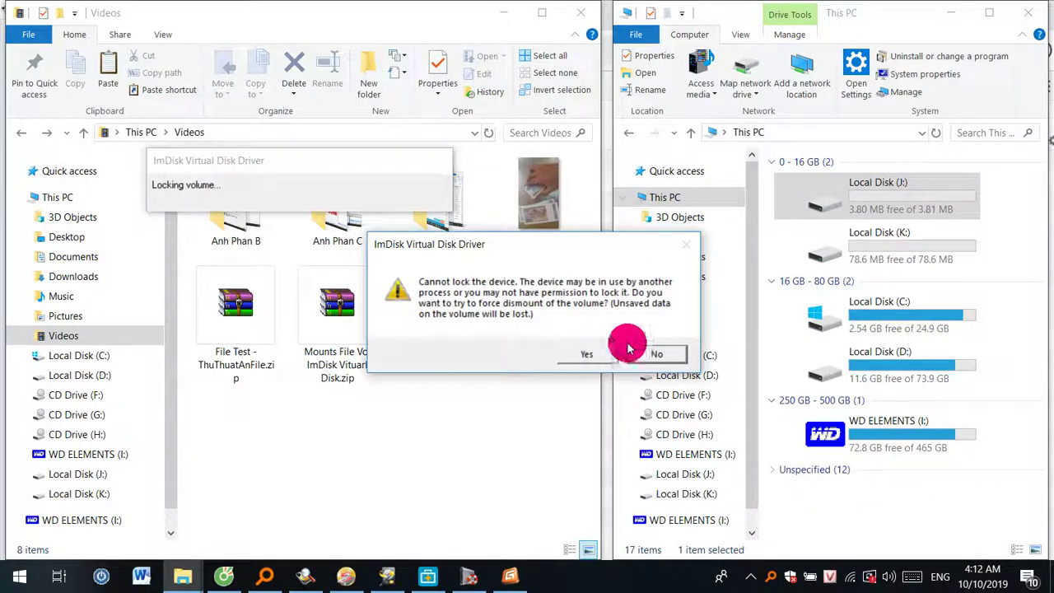
pyautogui.click(590, 354)
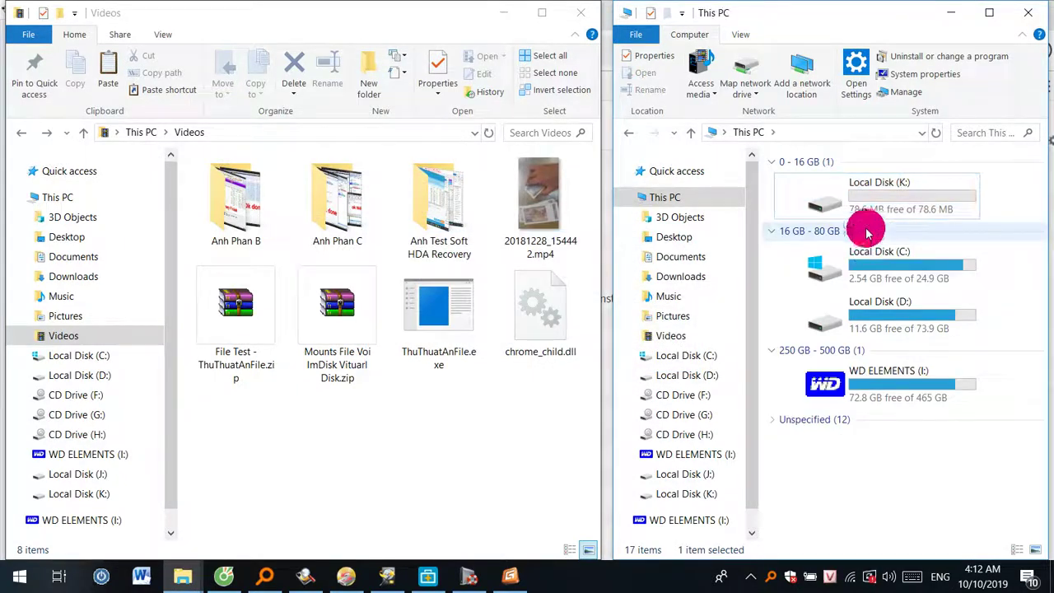
pyautogui.rightClick(870, 202)
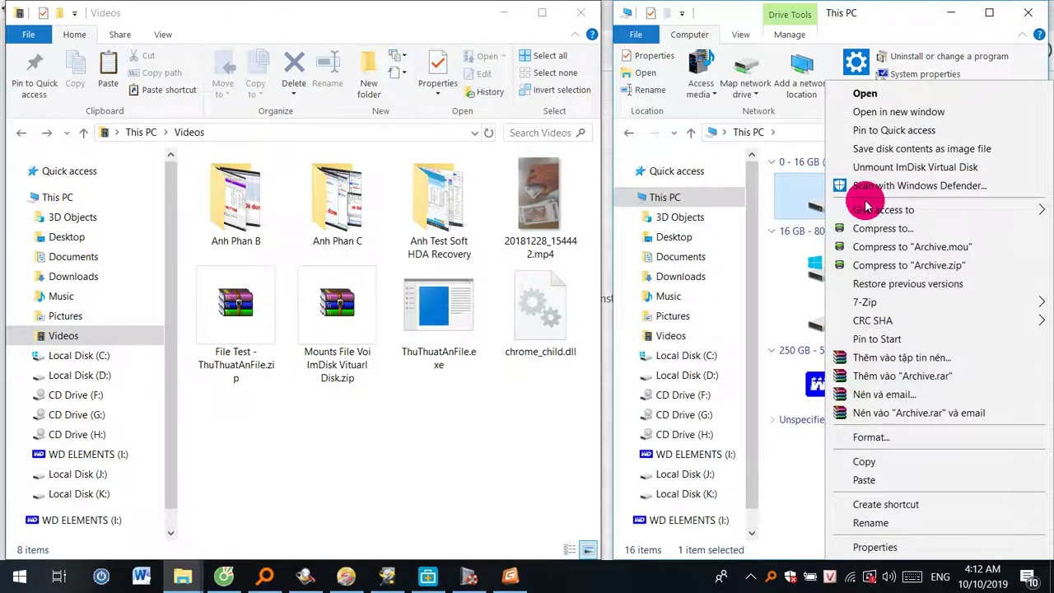
pyautogui.click(920, 167)
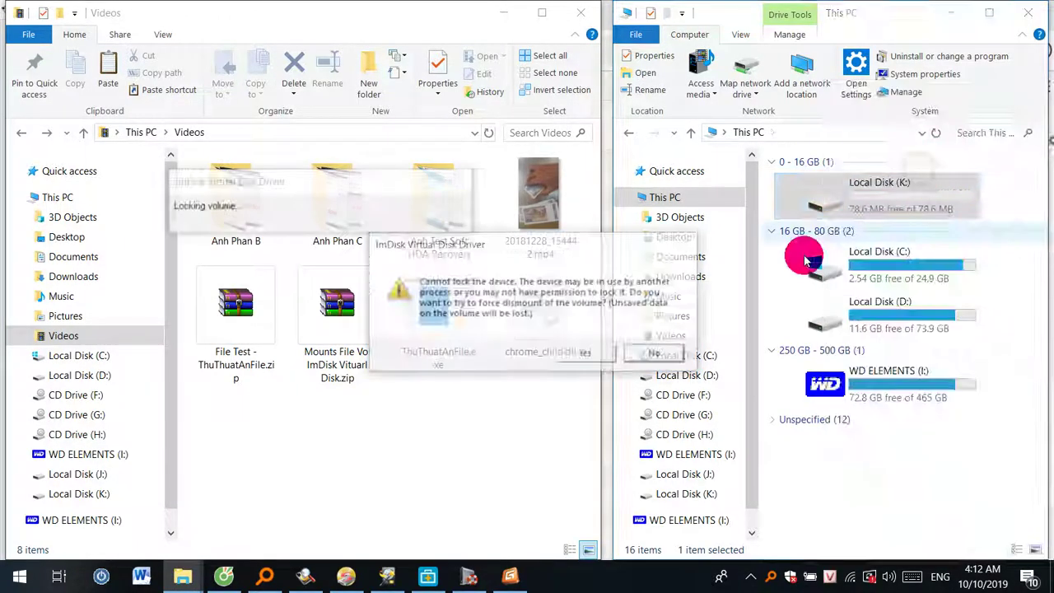
pyautogui.click(587, 354)
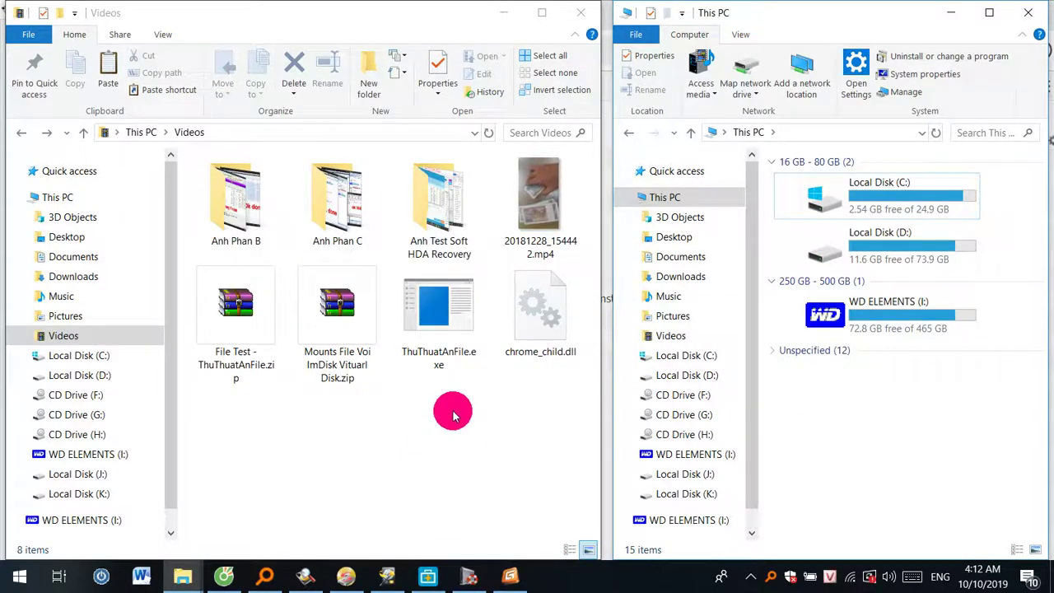
# - Mount ThuThuatAnFile.exe from the Videos folder as an ImDisk virtual disk with the default settings and select drive J:
pyautogui.click(445, 352)
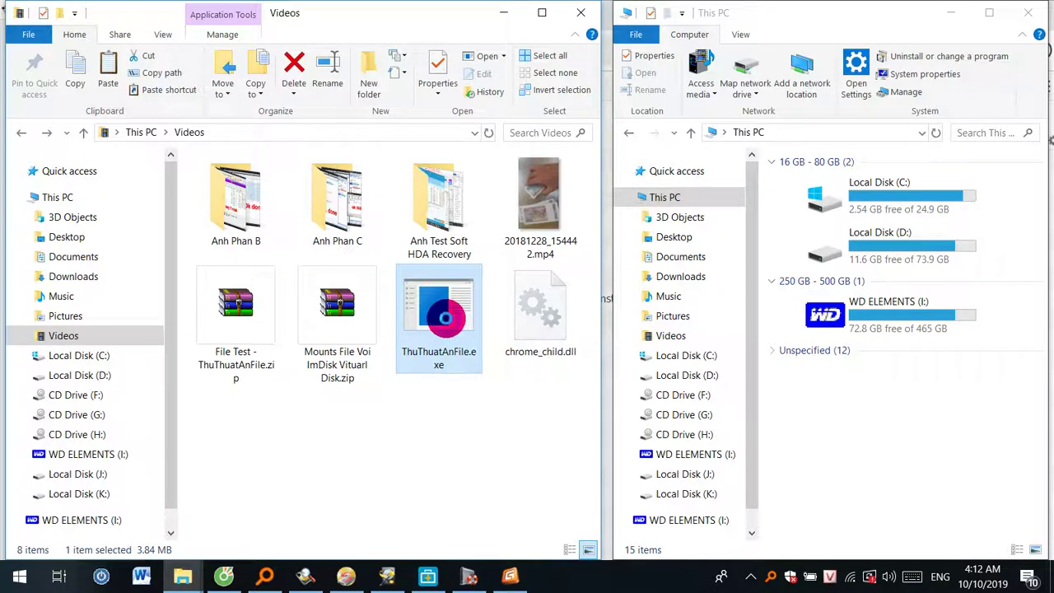
pyautogui.rightClick(447, 324)
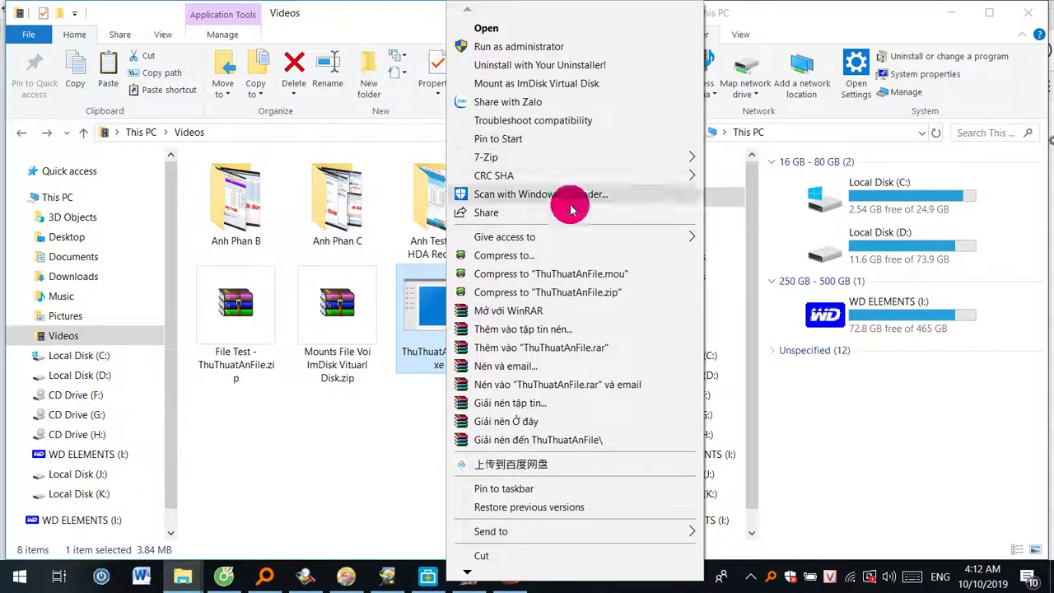
pyautogui.click(528, 85)
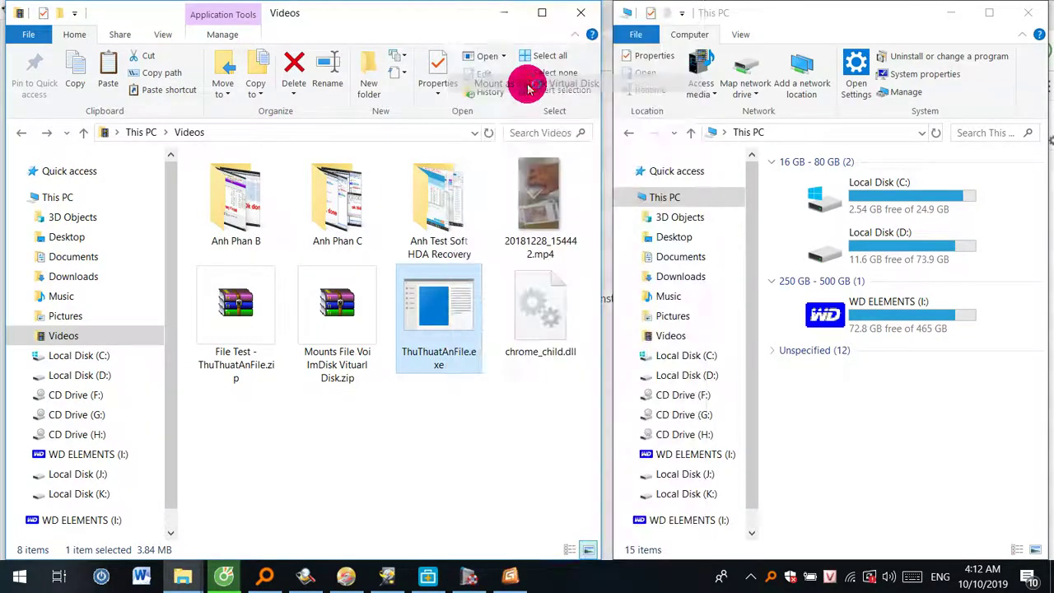
pyautogui.click(576, 294)
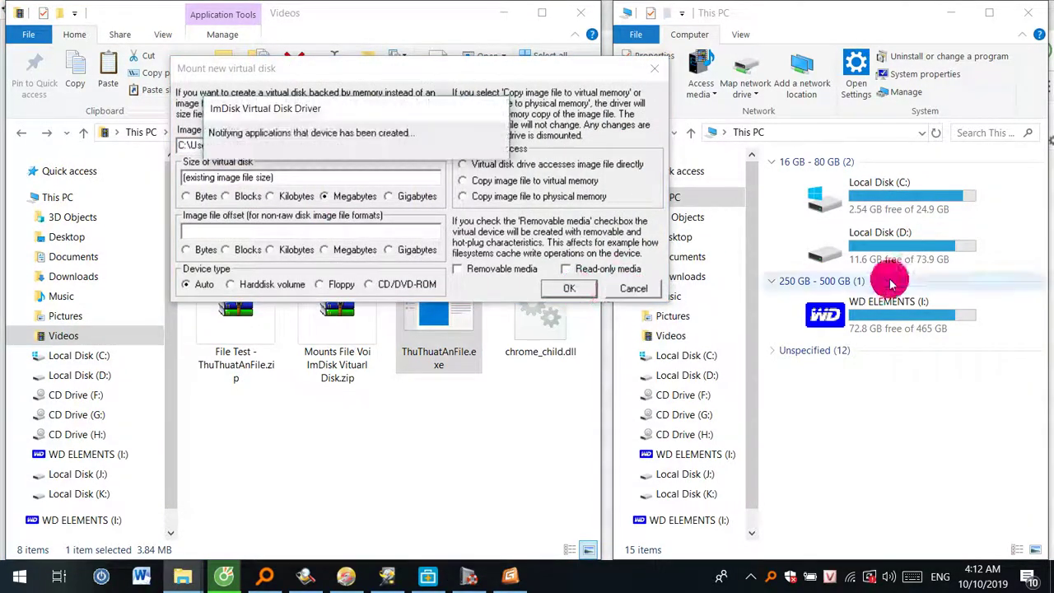
pyautogui.click(916, 206)
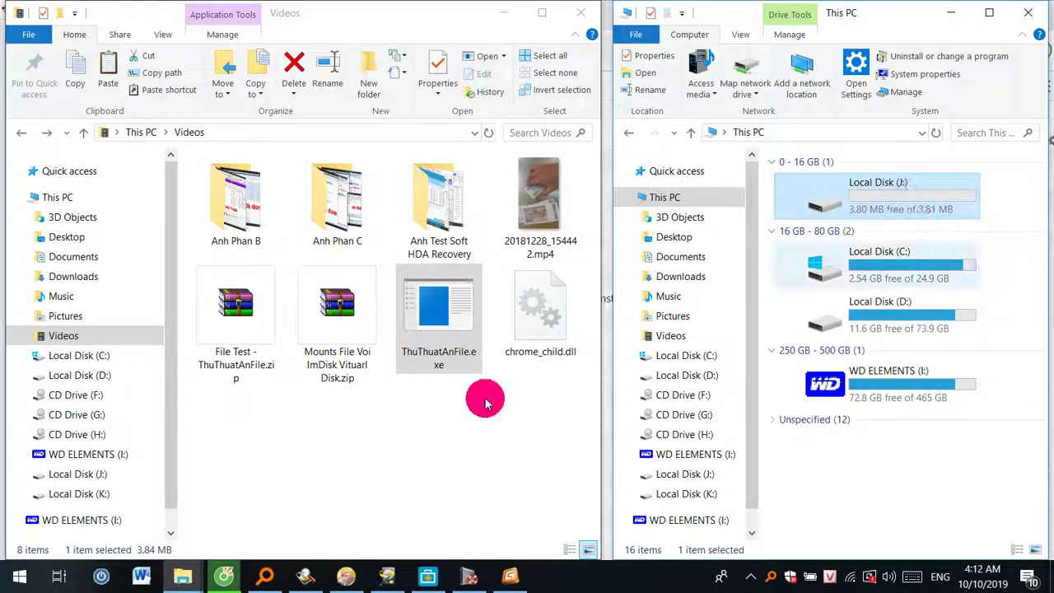
# - Switch to DiskGetor Data Recovery and rescan in Recover Deleted Files mode on drive J:
pyautogui.click(305, 574)
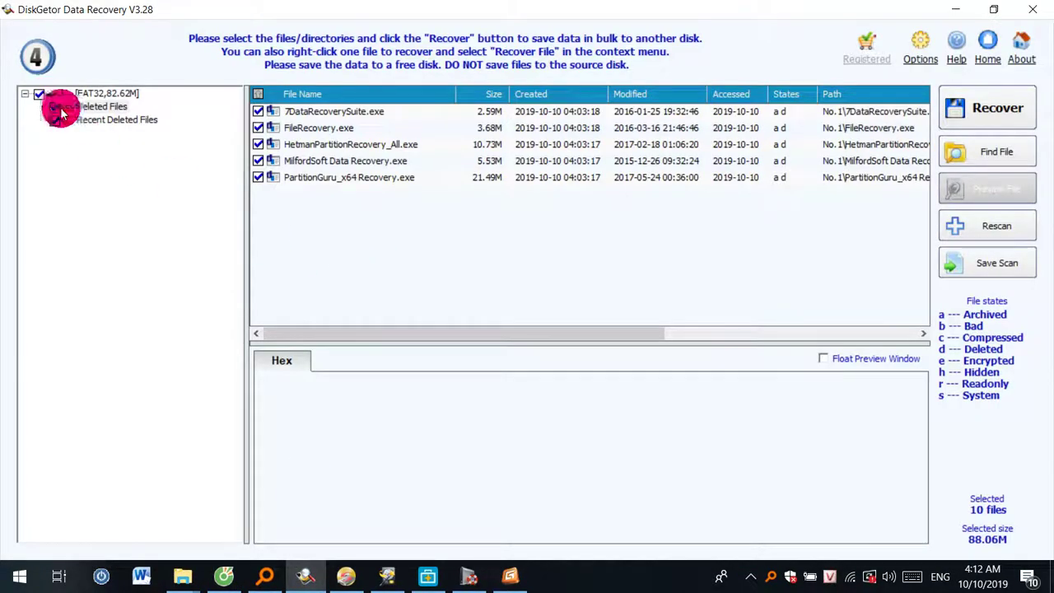
pyautogui.click(962, 226)
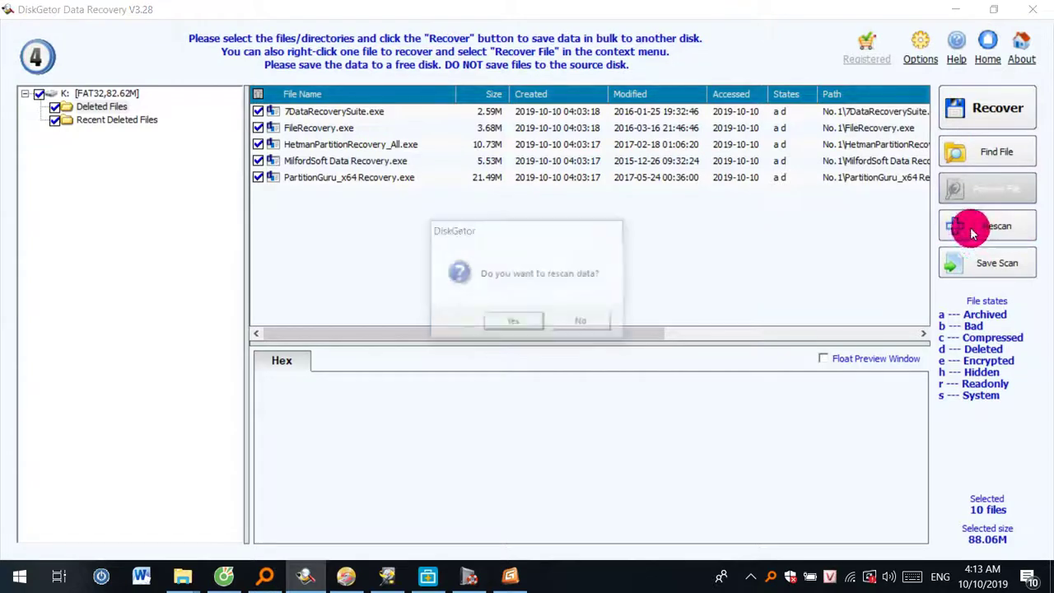
pyautogui.click(503, 321)
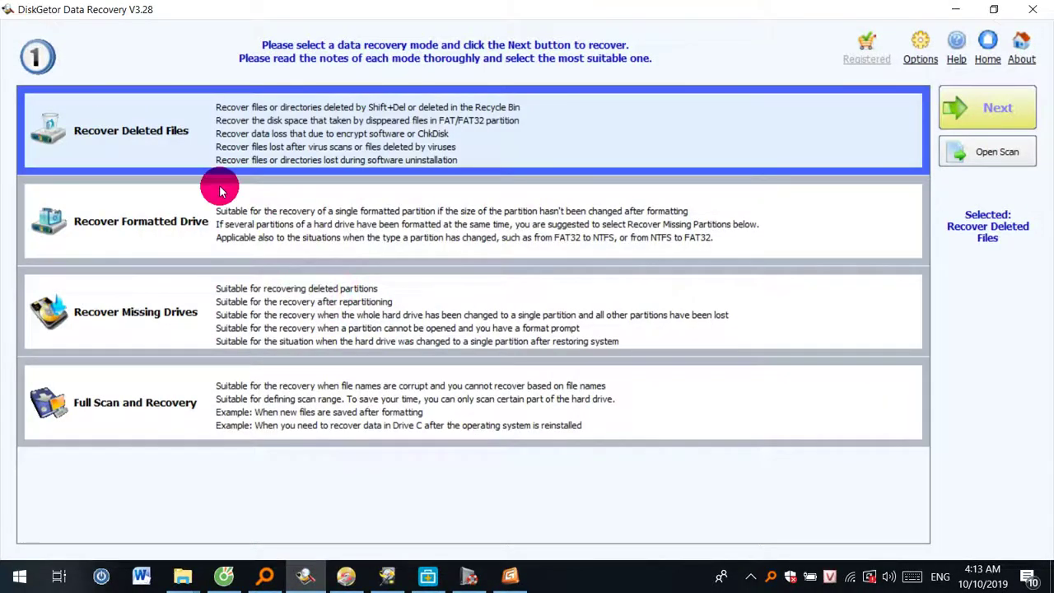
pyautogui.doubleClick(201, 132)
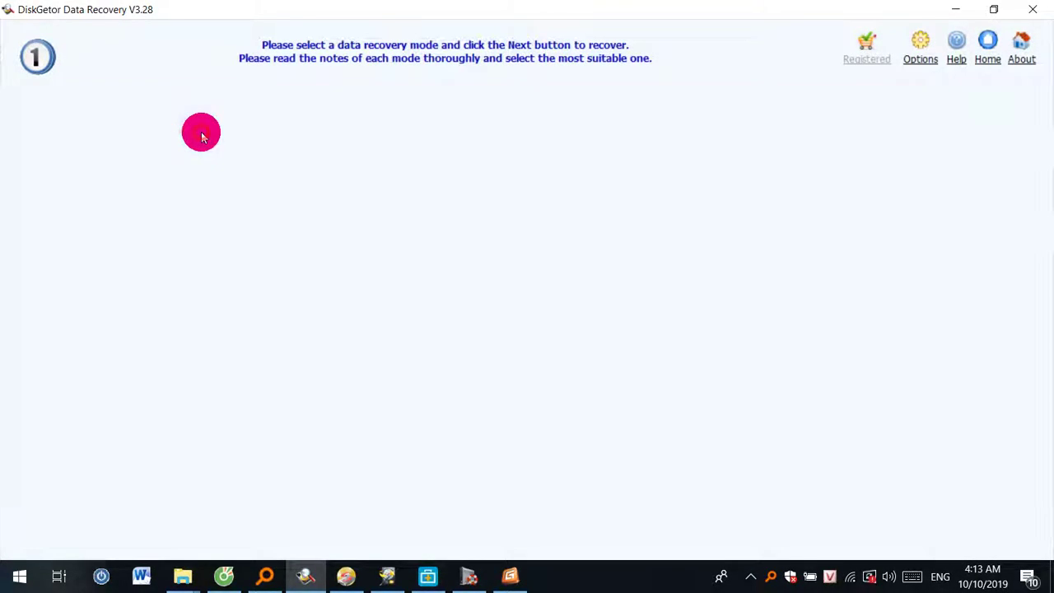
pyautogui.click(140, 275)
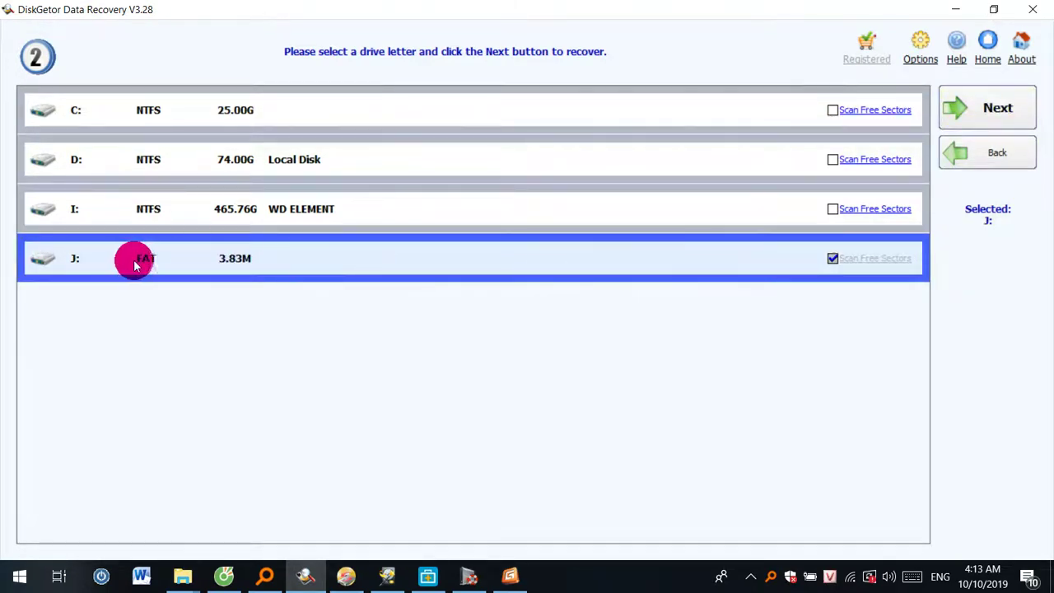
pyautogui.doubleClick(555, 273)
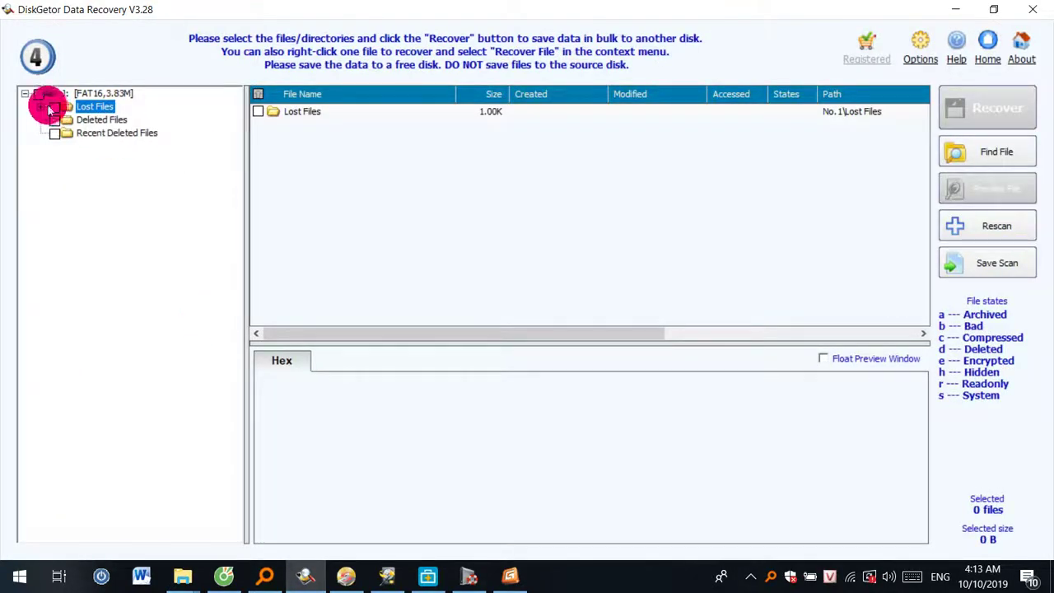
# - Mark everything found on drive J: for recovery and preview Bkav Show Hidden File - FixAttrb.zip among the deleted files
pyautogui.click(38, 94)
pyautogui.click(89, 106)
pyautogui.click(98, 119)
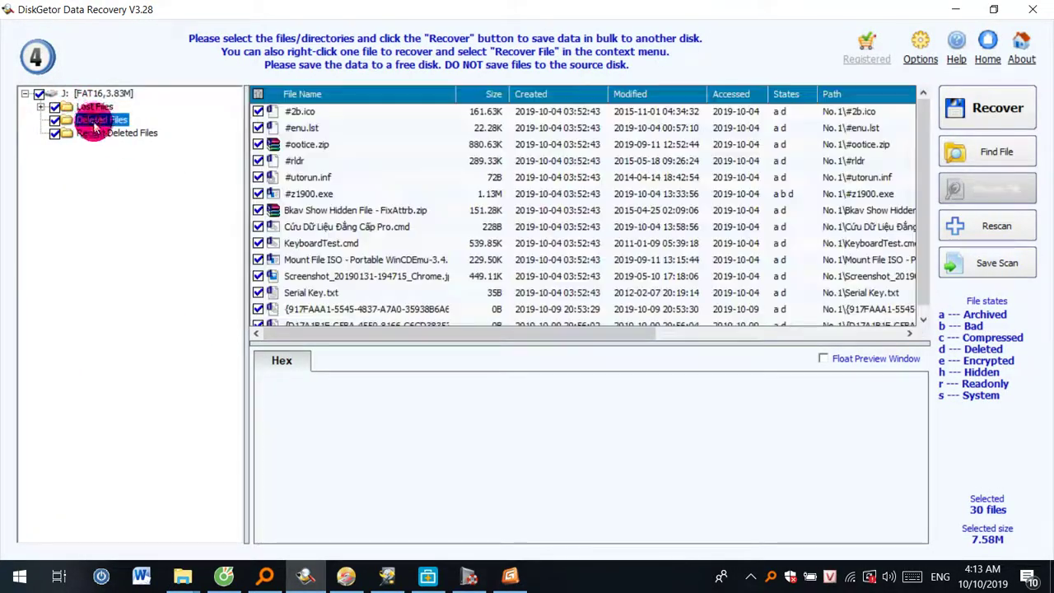
pyautogui.click(335, 212)
pyautogui.scroll(-1, 353, 206)
pyautogui.scroll(1, 423, 259)
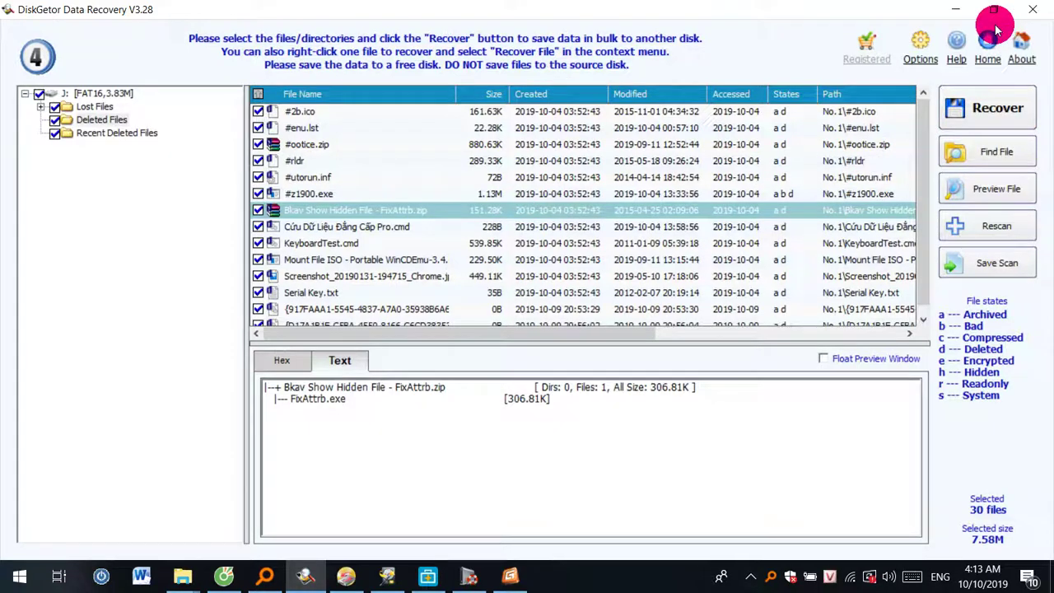
# - Return to File Explorer and unmount the ImDisk virtual disk J:, forcing the dismount of the volume
pyautogui.click(957, 11)
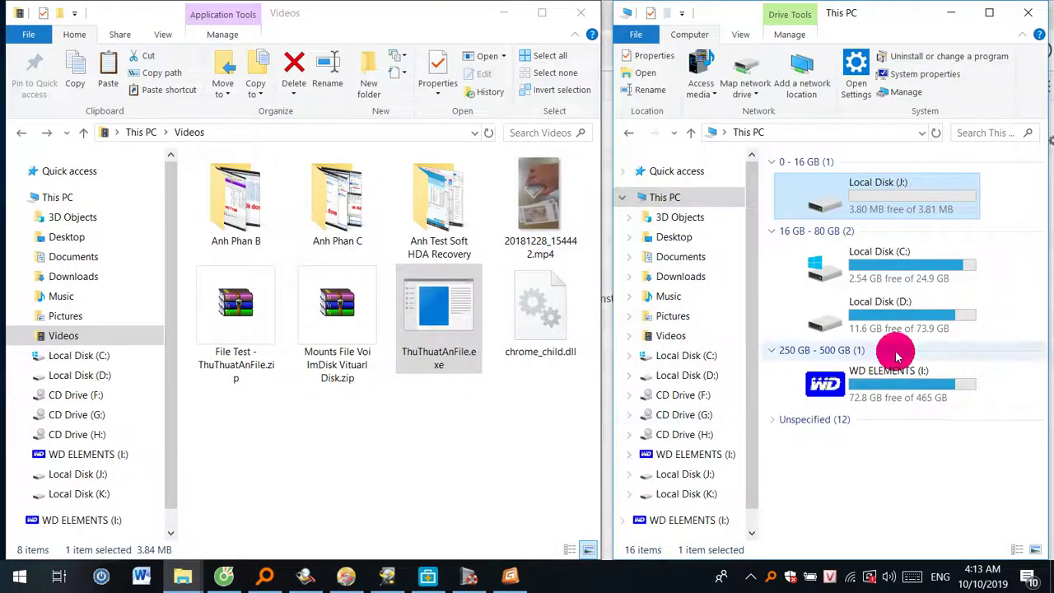
pyautogui.click(558, 252)
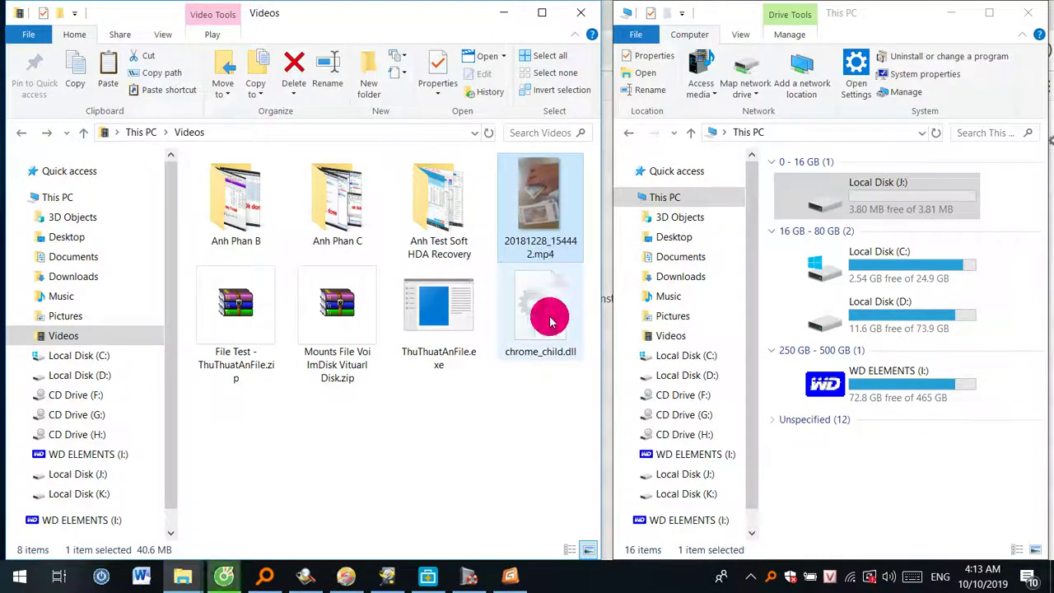
pyautogui.click(527, 276)
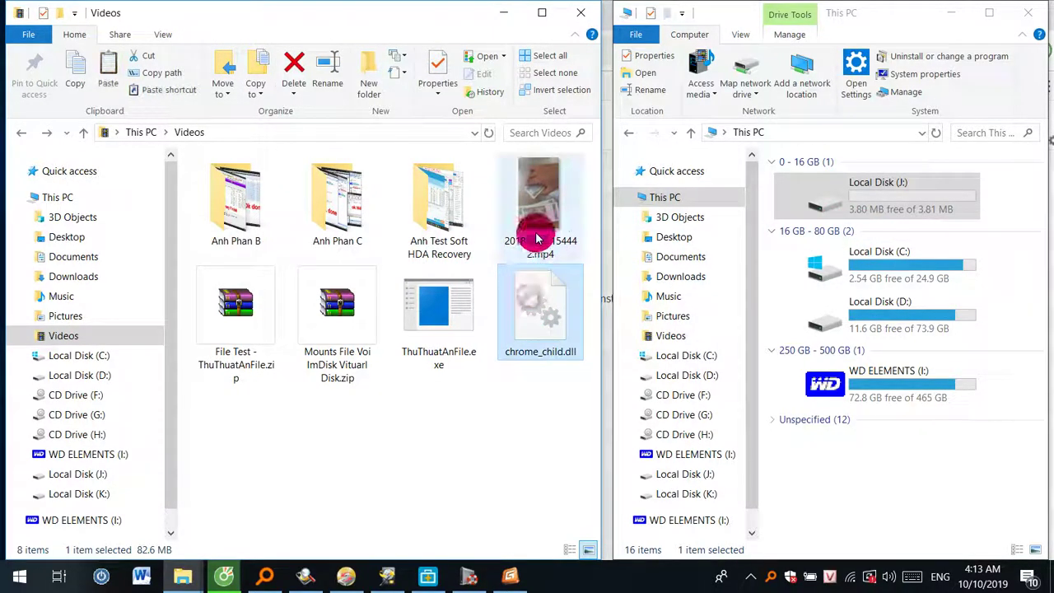
pyautogui.rightClick(835, 189)
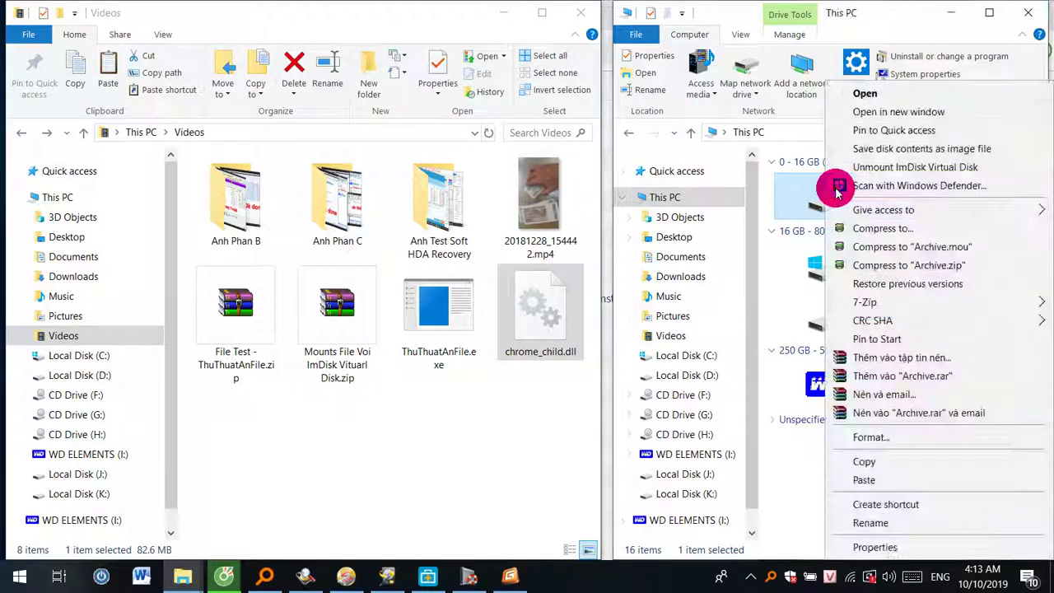
pyautogui.click(883, 167)
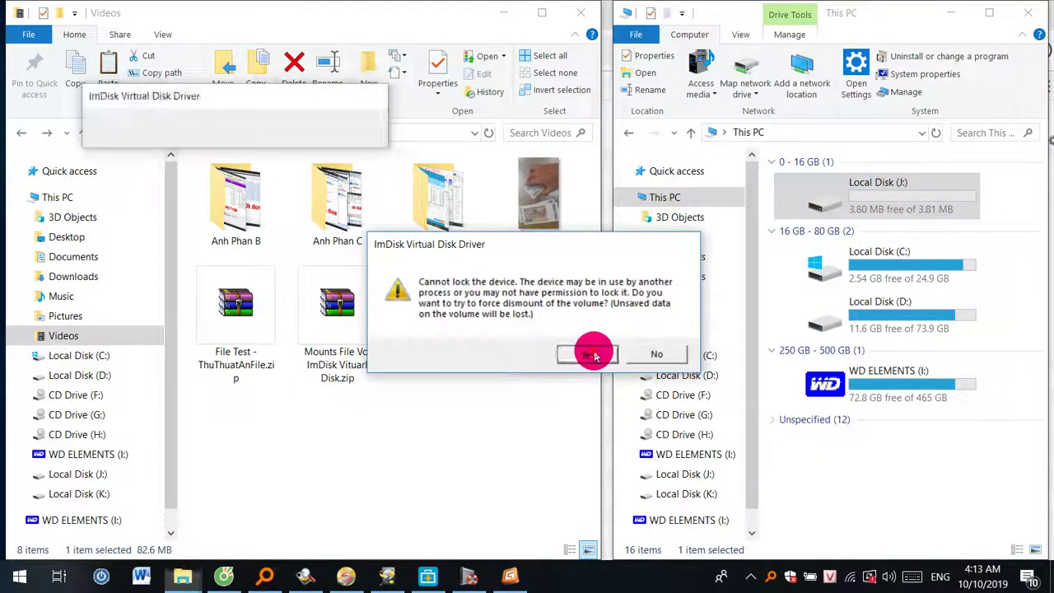
pyautogui.click(587, 351)
# - Mount 20181228_154442.mp4 from the Videos folder as an ImDisk virtual disk on drive J: with the default settings
pyautogui.click(538, 214)
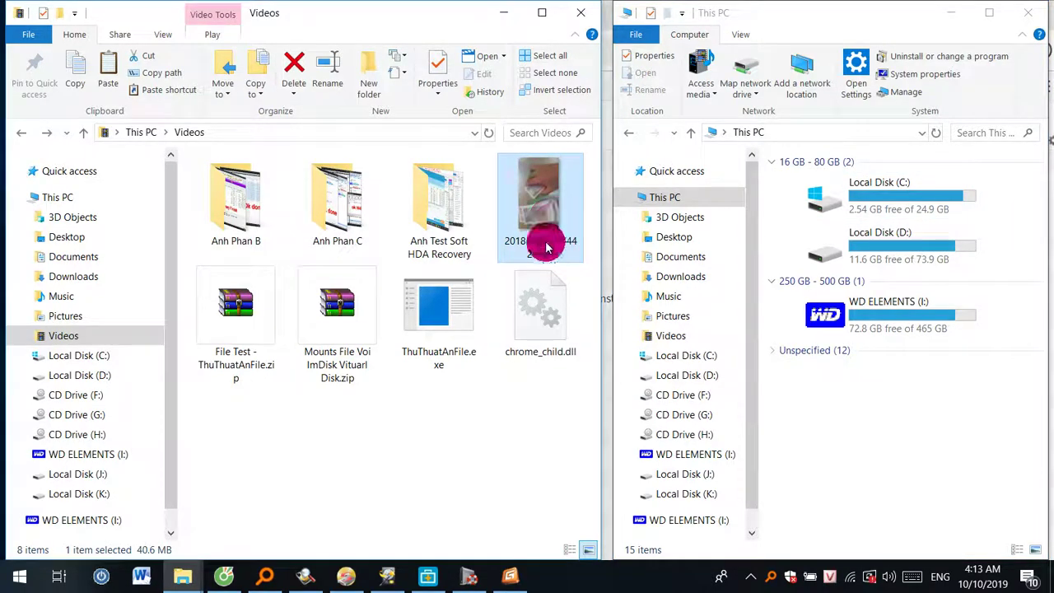
pyautogui.rightClick(550, 221)
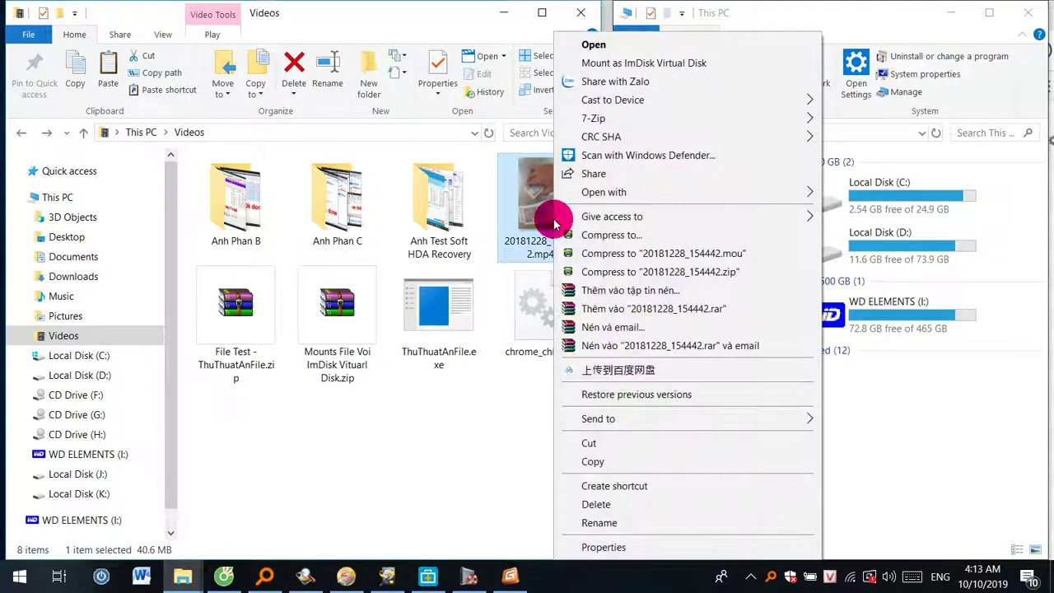
pyautogui.click(636, 62)
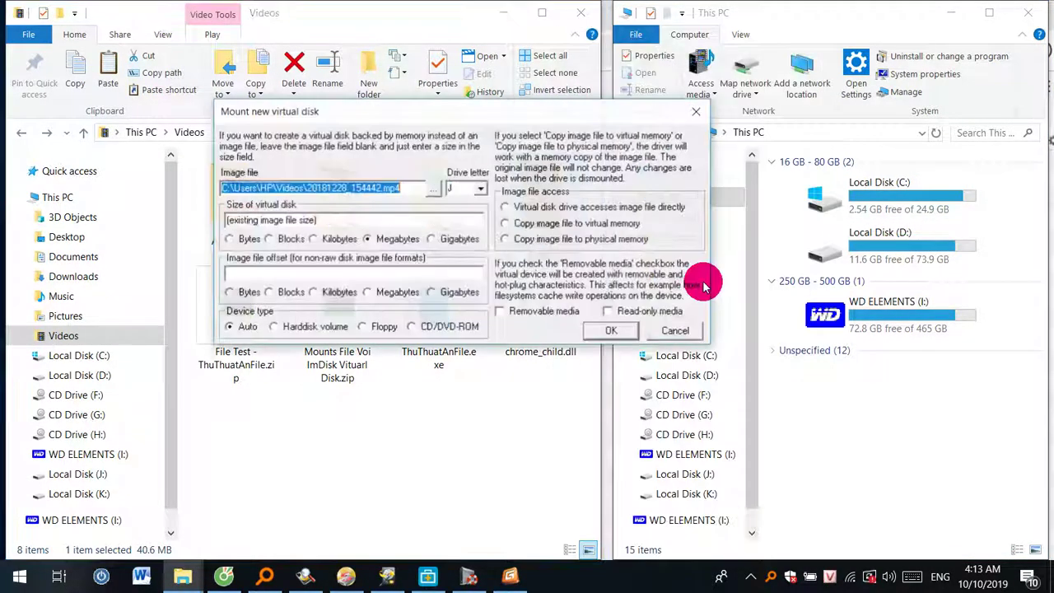
pyautogui.click(607, 328)
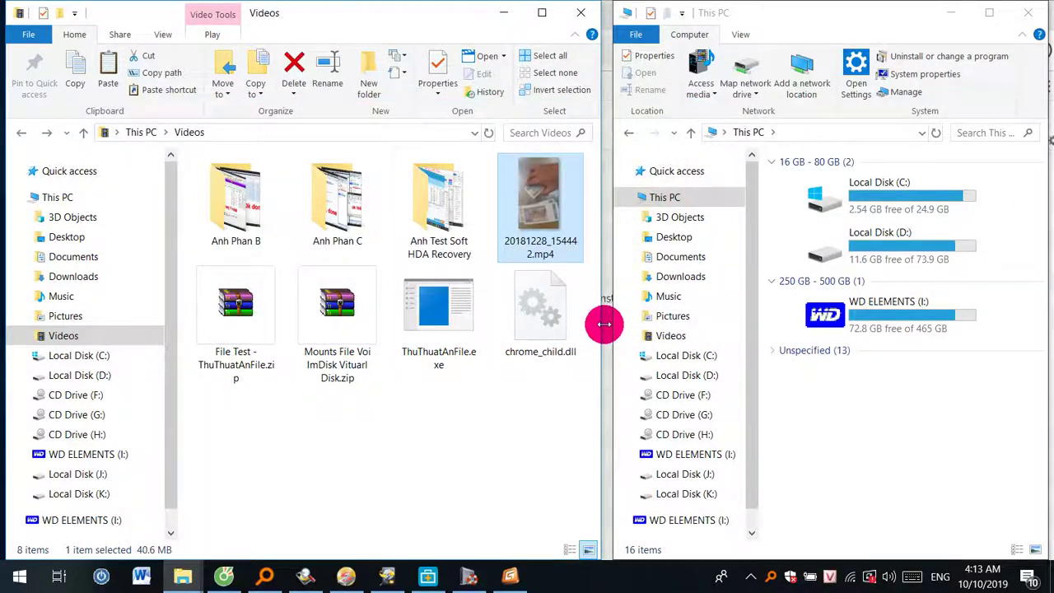
# - Bring up the format dialog for drive J: and quick-format the drive with the FAT file system and 1024-byte allocation units
pyautogui.click(545, 305)
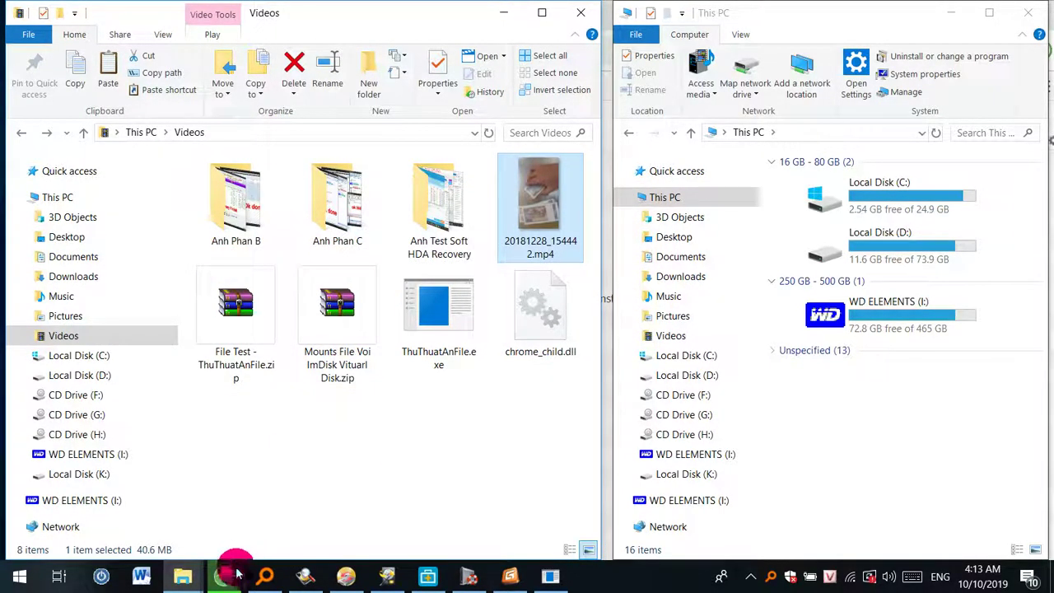
pyautogui.click(188, 582)
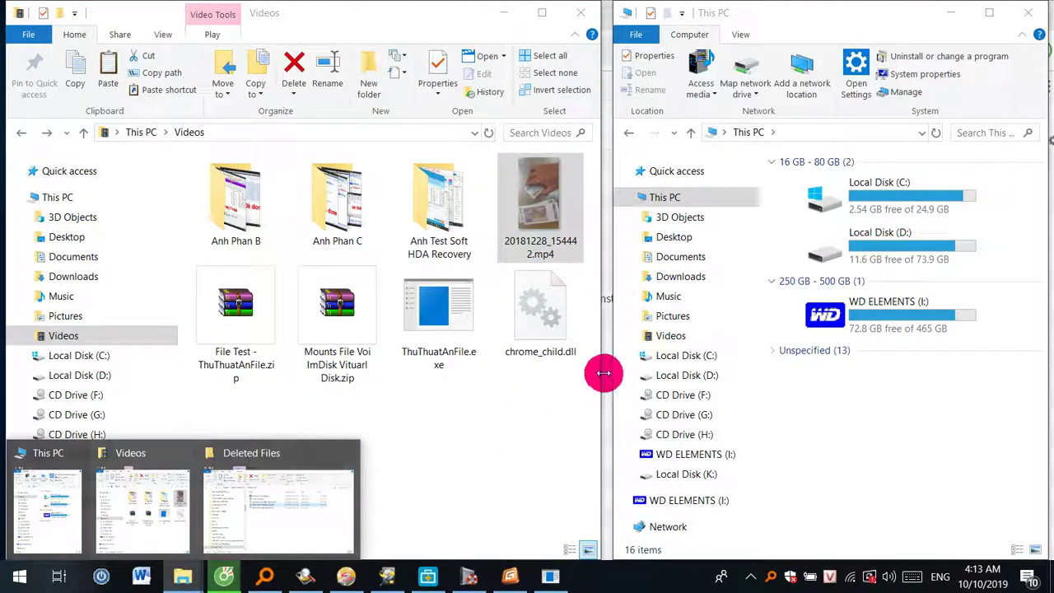
pyautogui.click(498, 436)
pyautogui.click(888, 424)
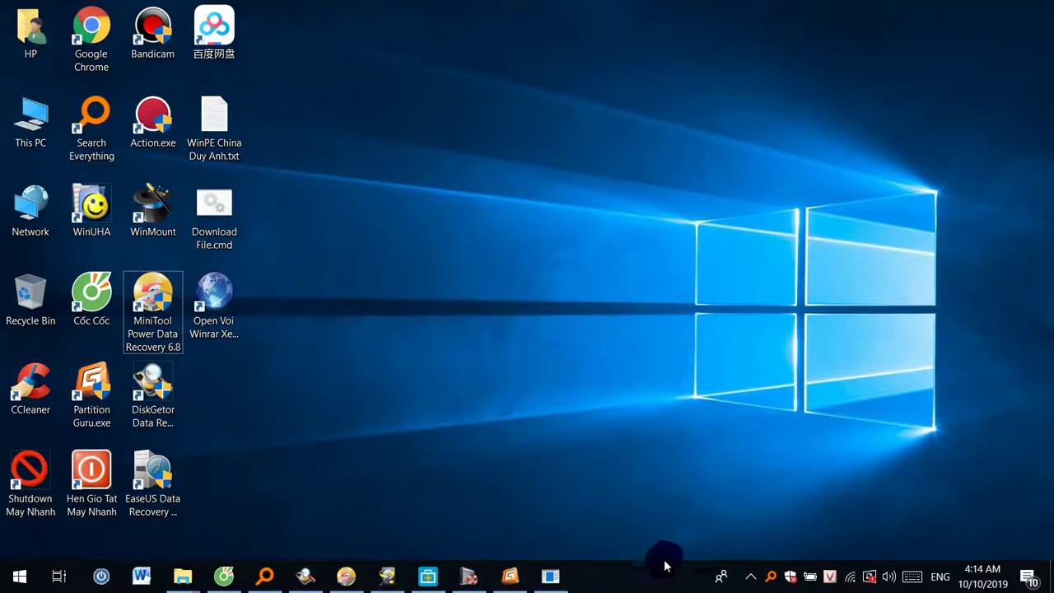
pyautogui.click(549, 580)
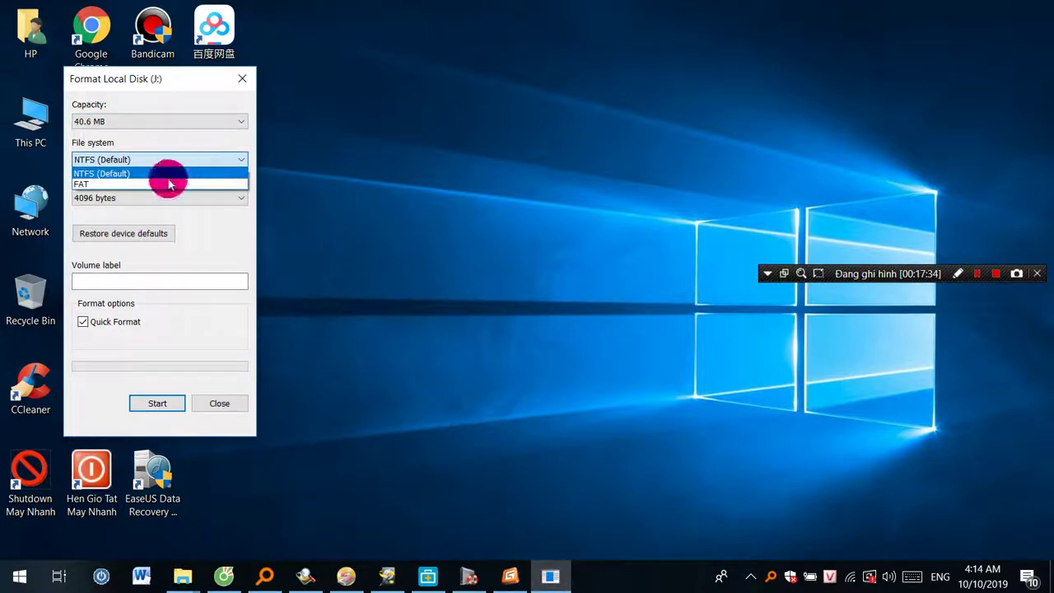
pyautogui.click(84, 186)
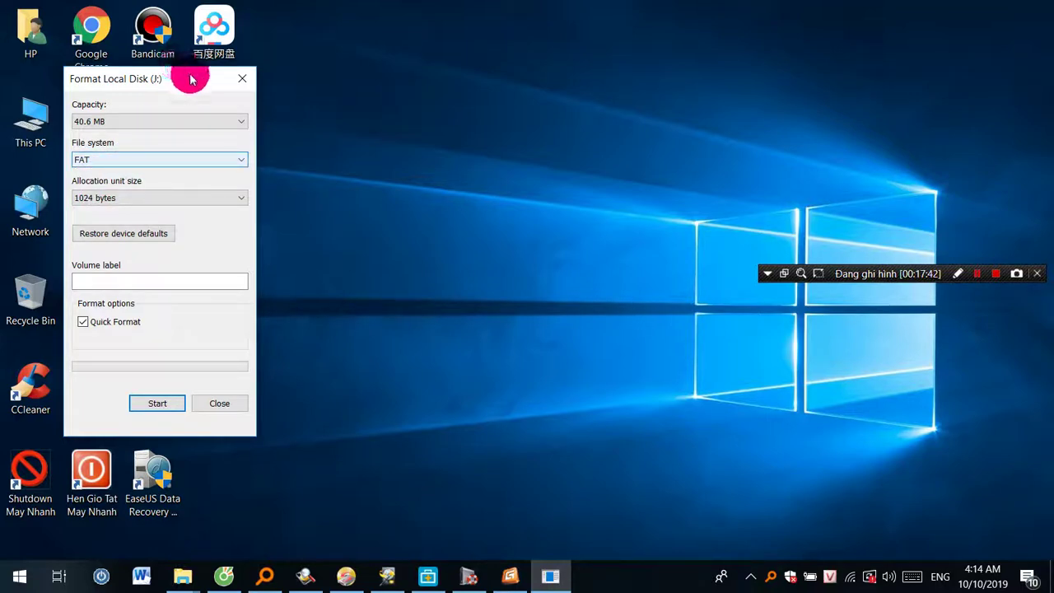
pyautogui.moveTo(191, 84); pyautogui.dragTo(369, 121)
pyautogui.click(346, 196)
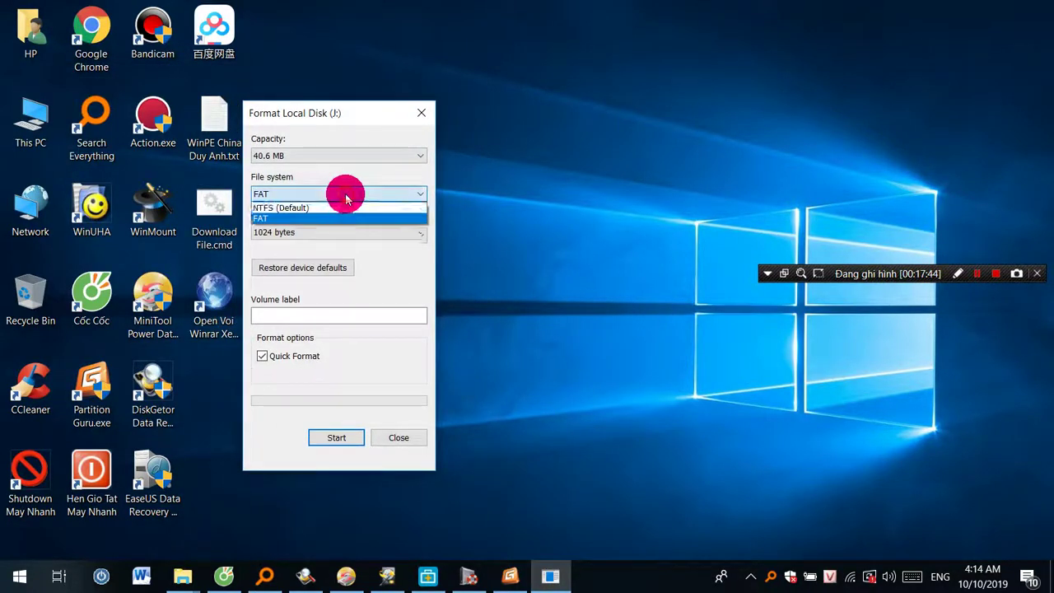
pyautogui.click(321, 191)
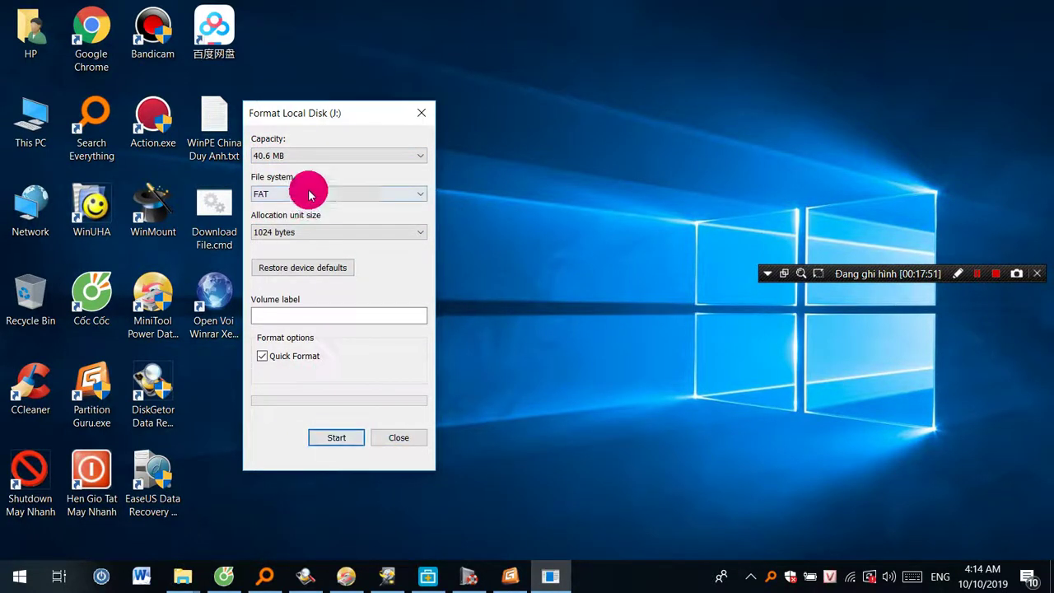
pyautogui.click(336, 439)
pyautogui.click(564, 296)
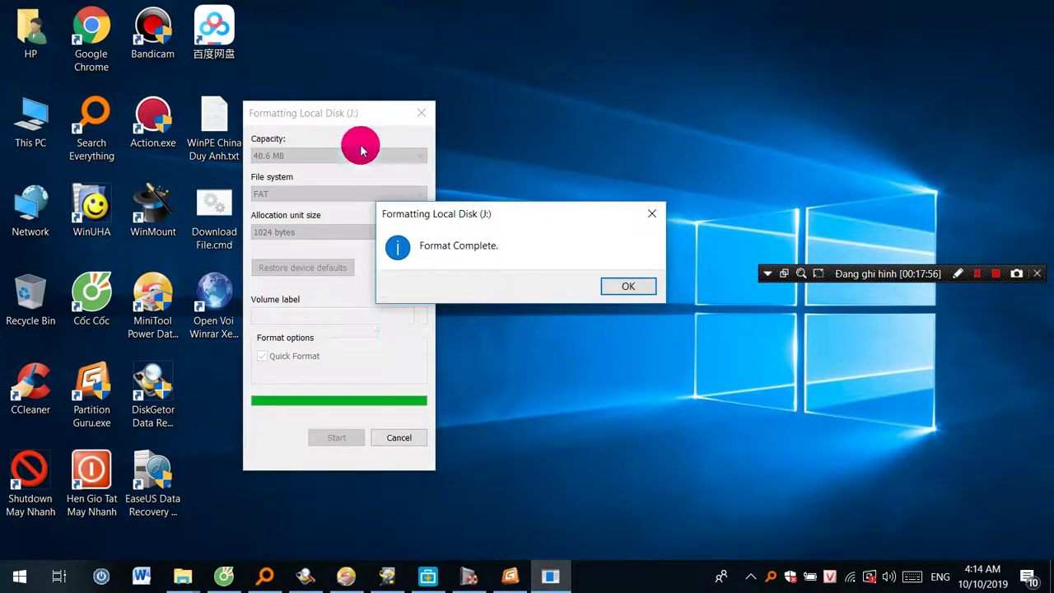
# - Refresh the drive list in This PC and dismiss the format dialogs for drive J:
pyautogui.moveTo(183, 576)
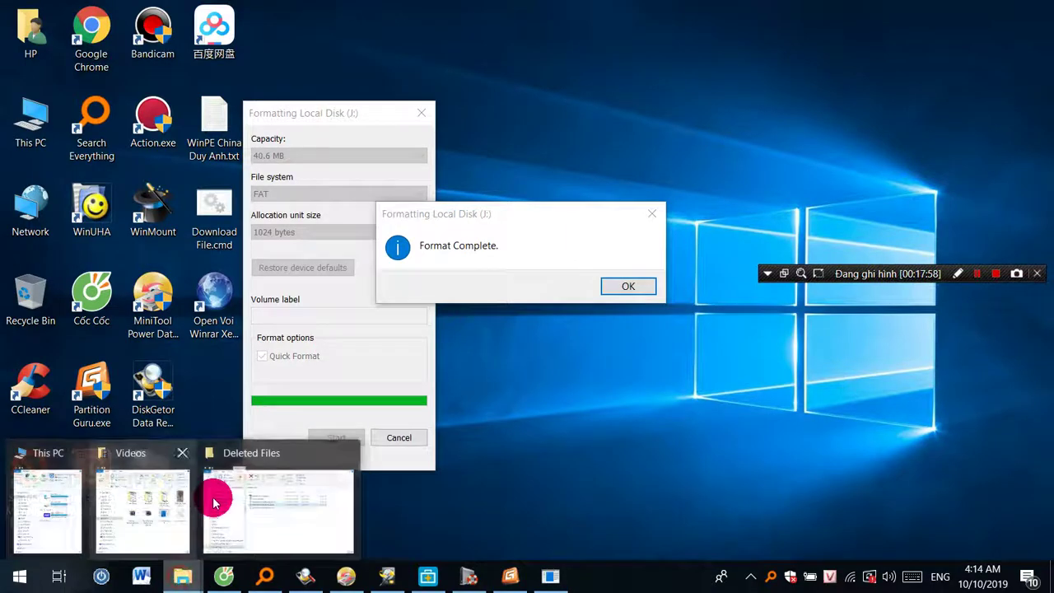
pyautogui.click(49, 462)
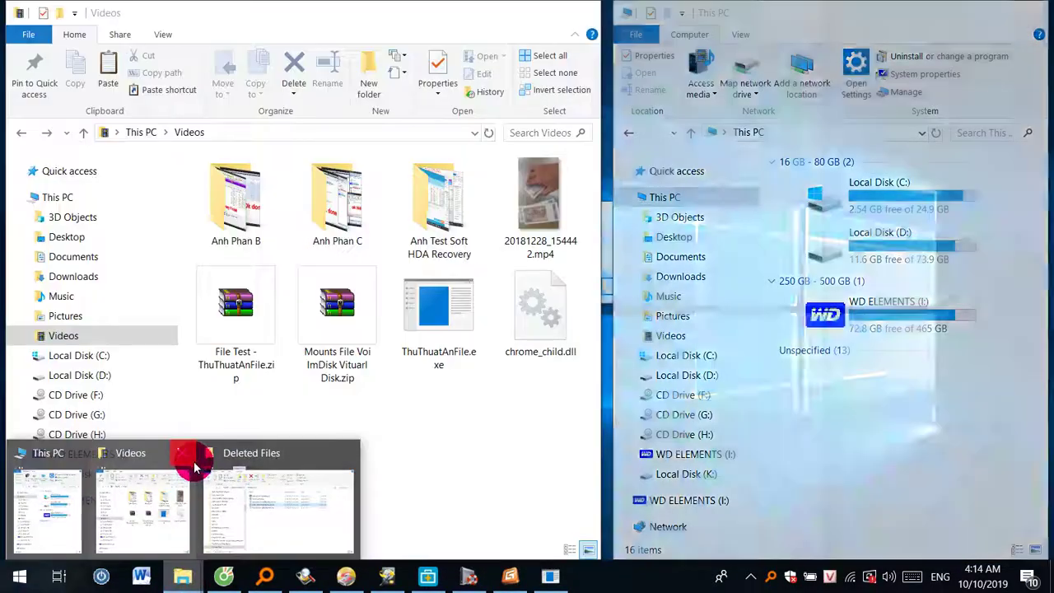
pyautogui.click(159, 498)
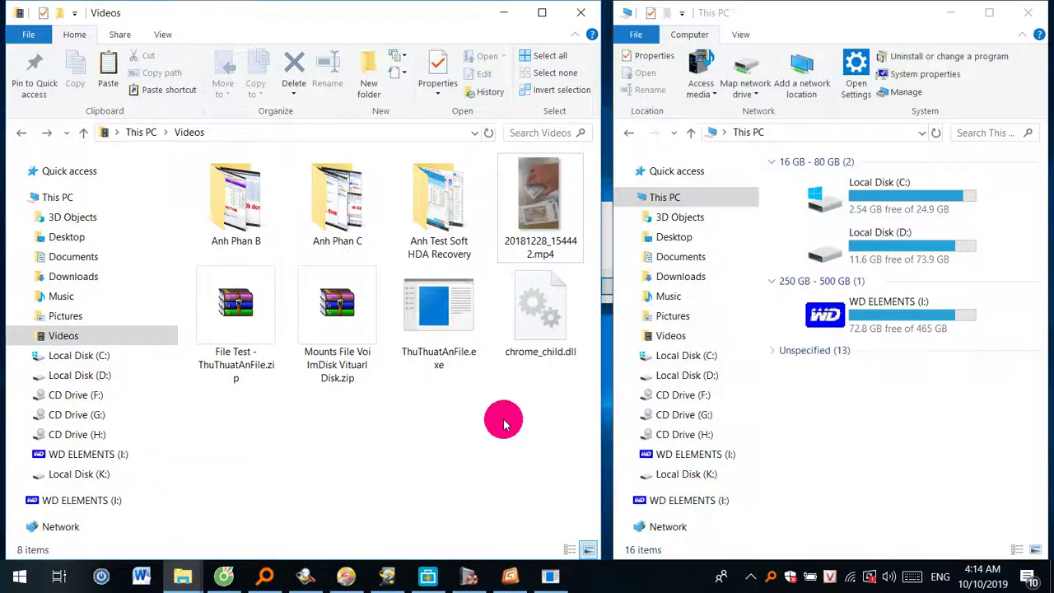
pyautogui.rightClick(840, 449)
pyautogui.click(875, 343)
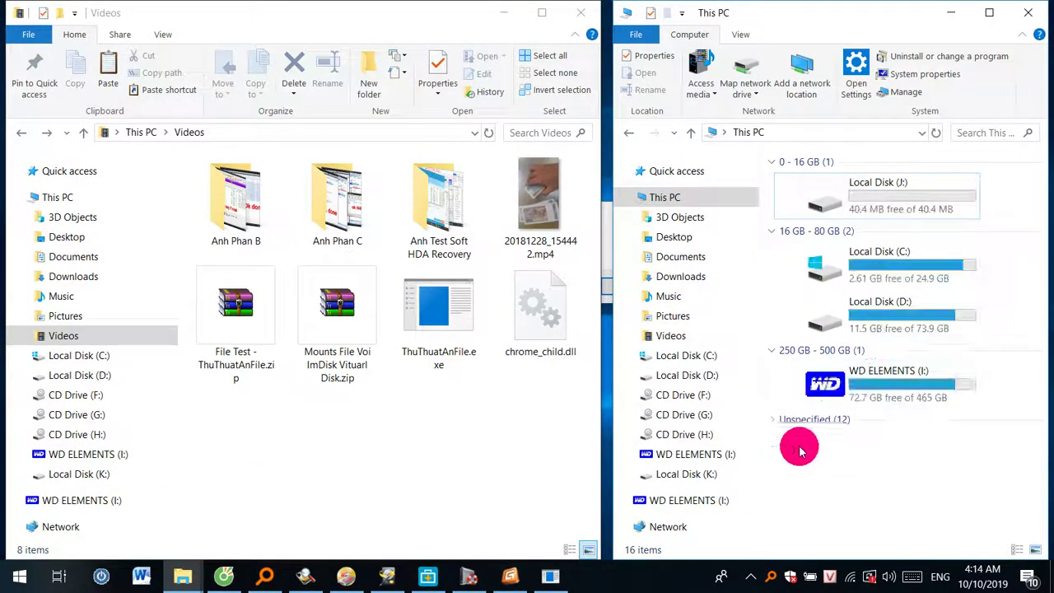
pyautogui.click(550, 574)
pyautogui.click(624, 288)
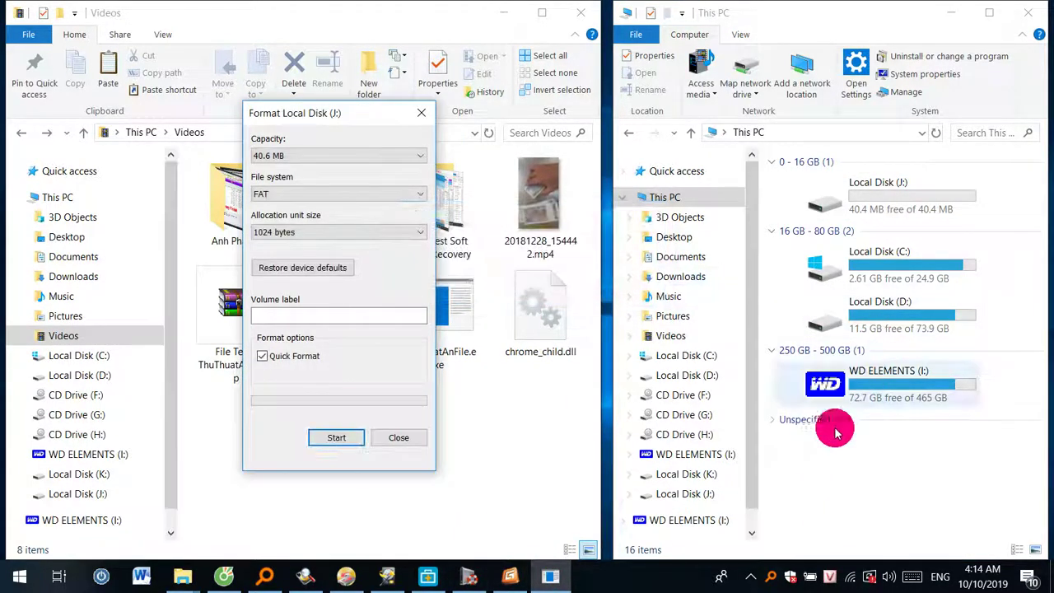
pyautogui.click(400, 437)
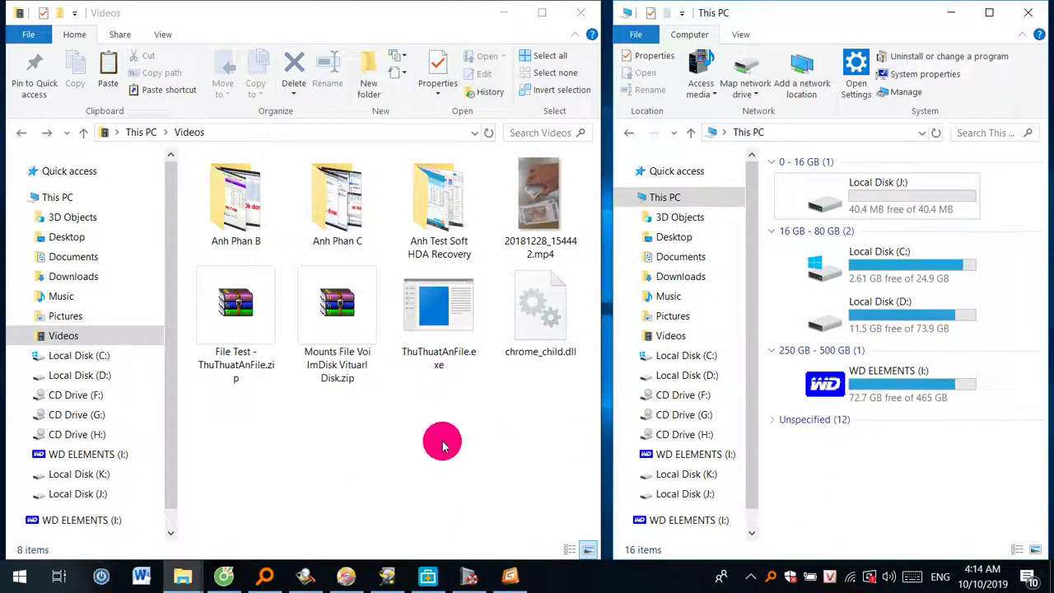
# - Copy the ImDisk setup zip, the MRT.Lock zip and Vista - Shutdown Timer 1.8.3a.exe from the Music folder onto drive J:
pyautogui.doubleClick(870, 202)
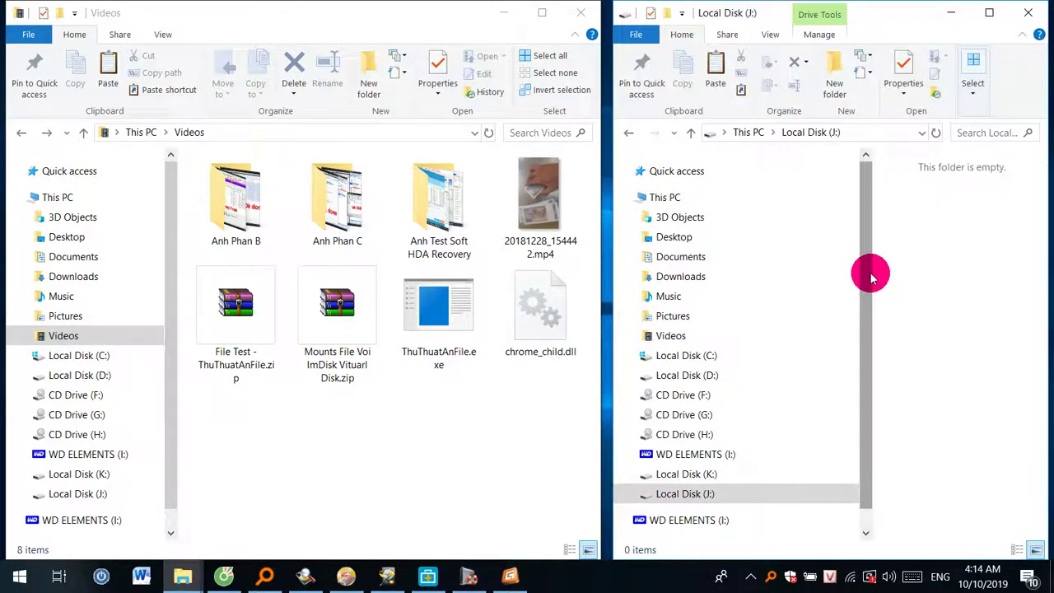
pyautogui.moveTo(873, 274); pyautogui.dragTo(774, 306)
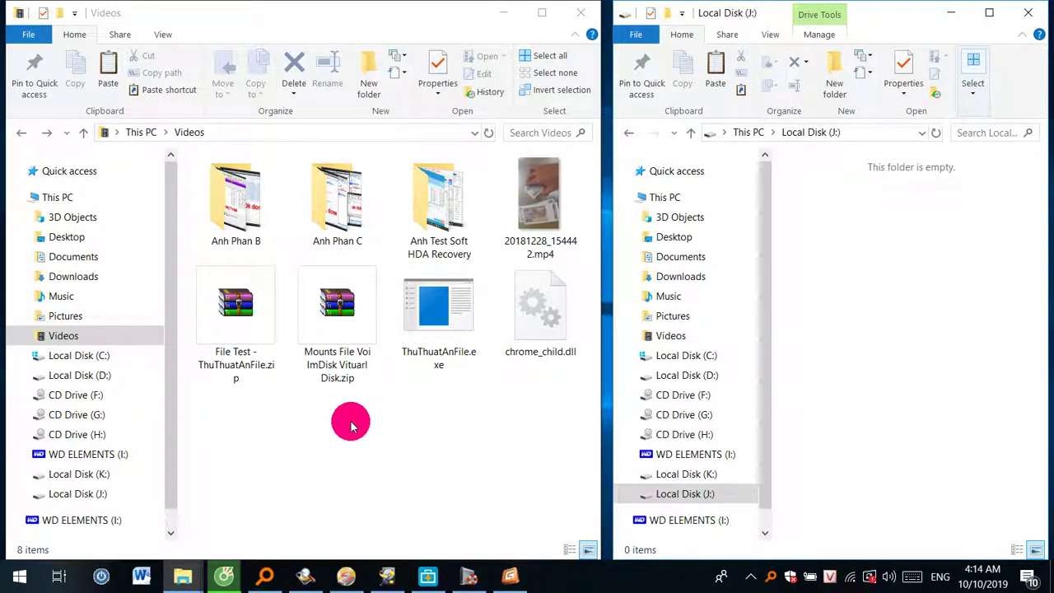
pyautogui.click(64, 317)
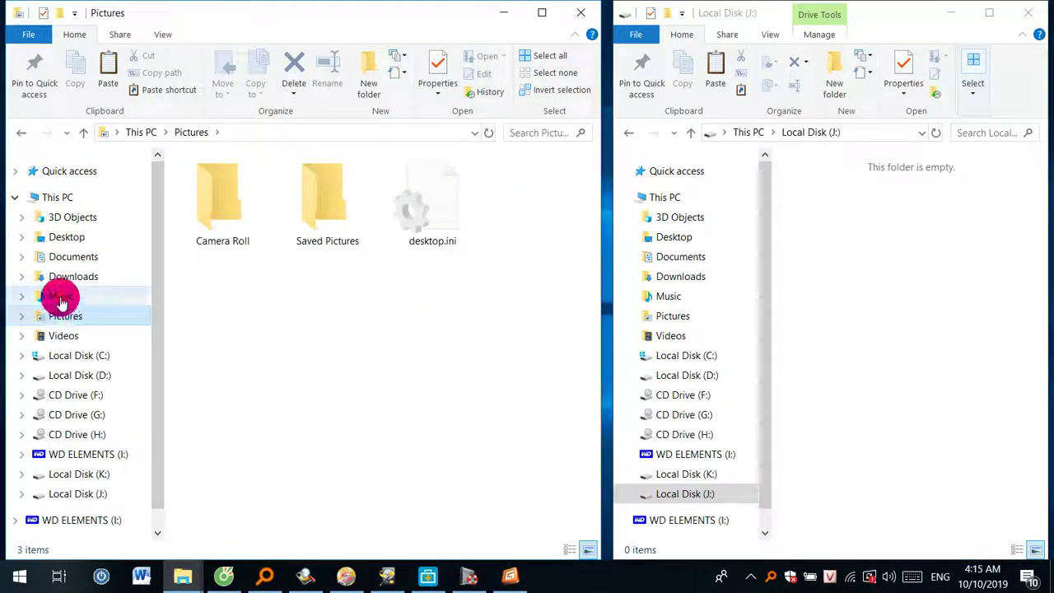
pyautogui.click(61, 296)
pyautogui.moveTo(570, 303); pyautogui.dragTo(303, 205)
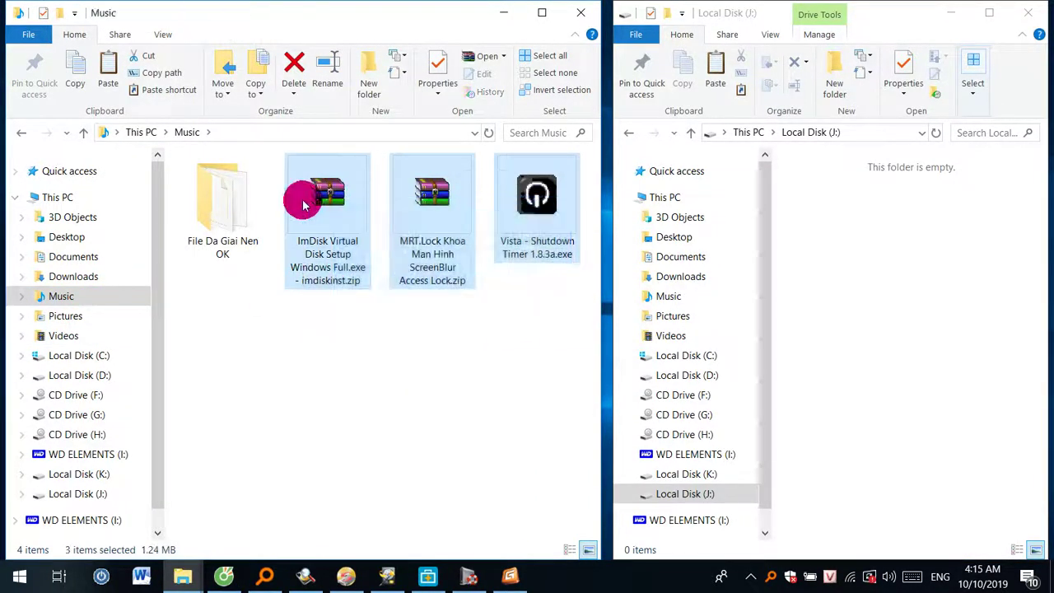
pyautogui.click(50, 335)
pyautogui.click(919, 310)
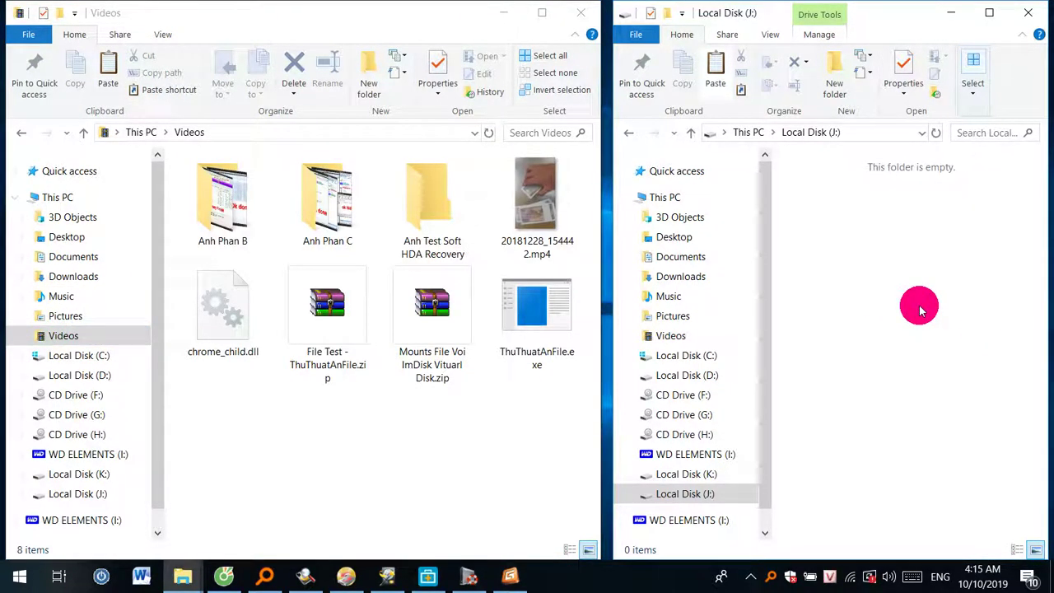
pyautogui.hotkey('ctrl', 'v')
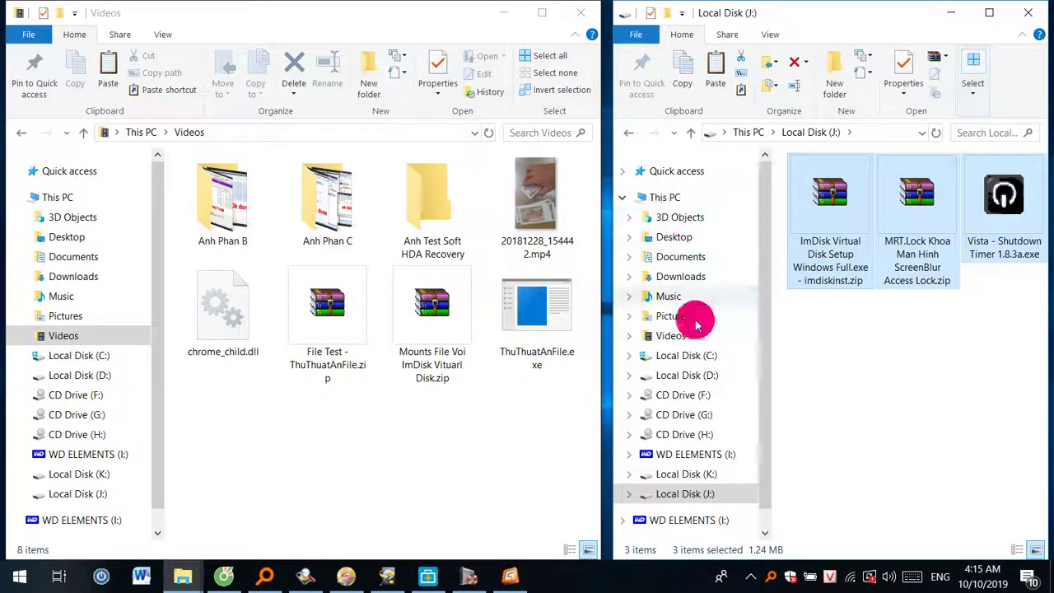
# - Return to This PC and quick-format drive J: again as FAT with 1024-byte allocation units, accepting the data erasure
pyautogui.click(664, 199)
pyautogui.click(875, 193)
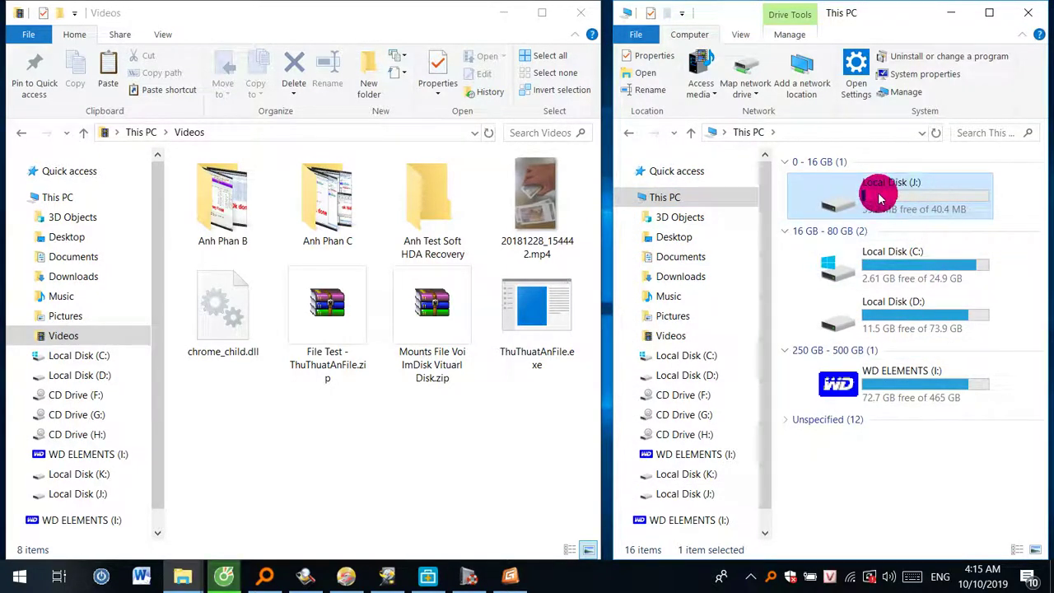
pyautogui.moveTo(912, 205)
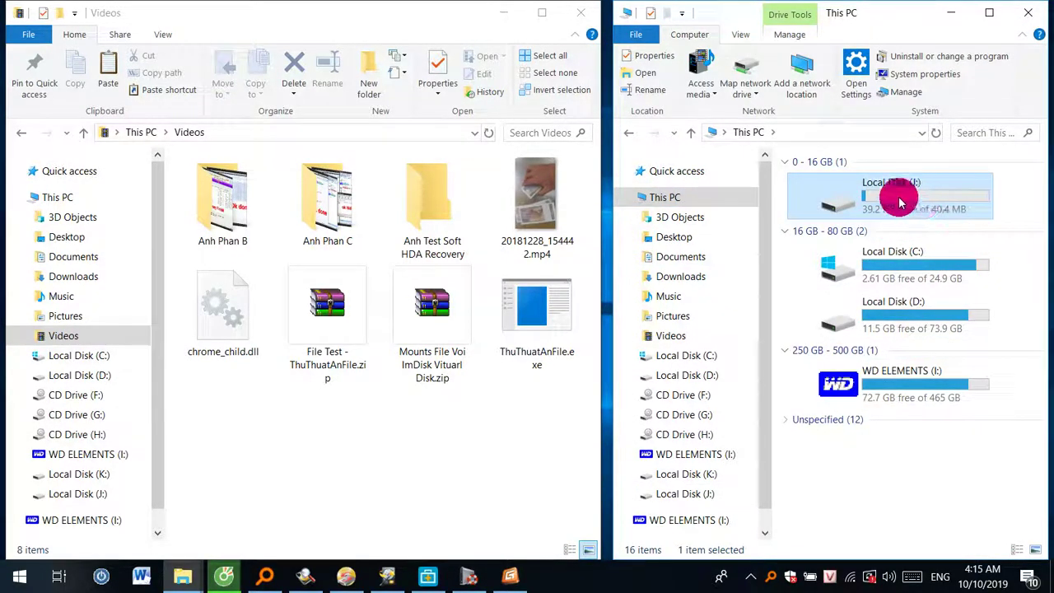
pyautogui.rightClick(891, 202)
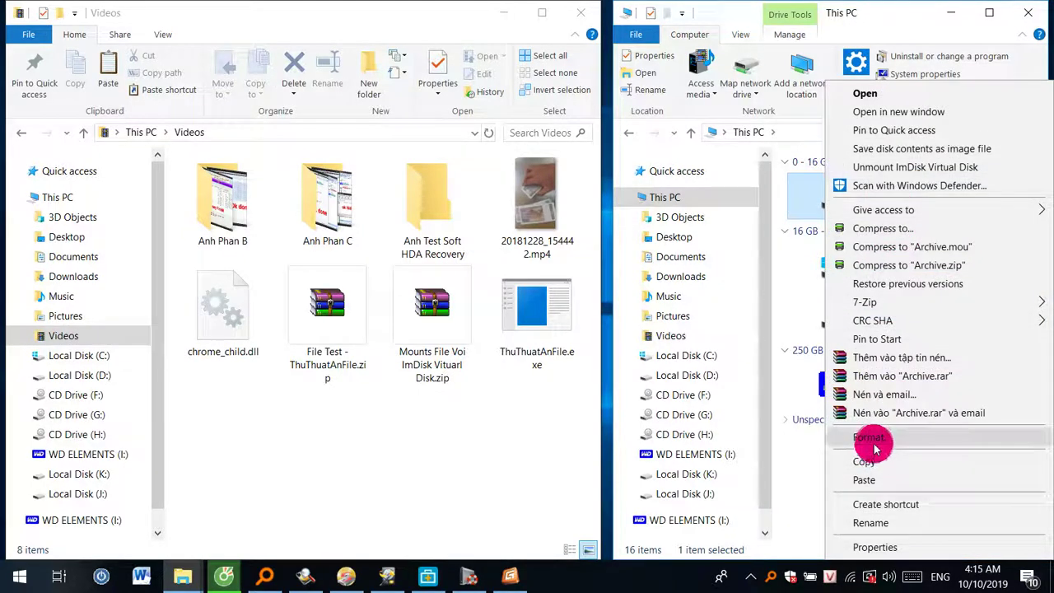
pyautogui.click(875, 442)
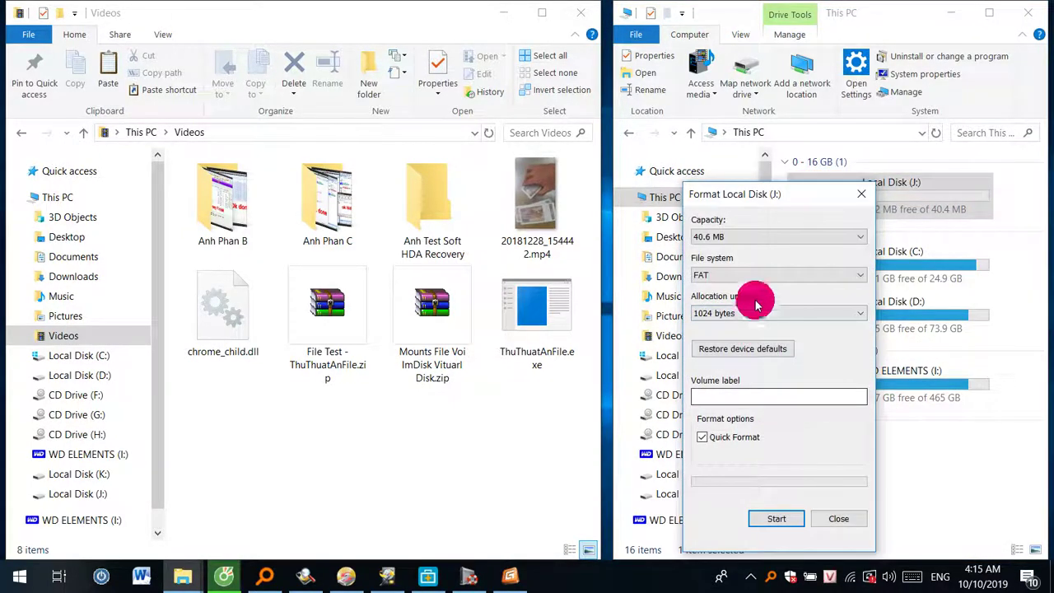
pyautogui.click(784, 523)
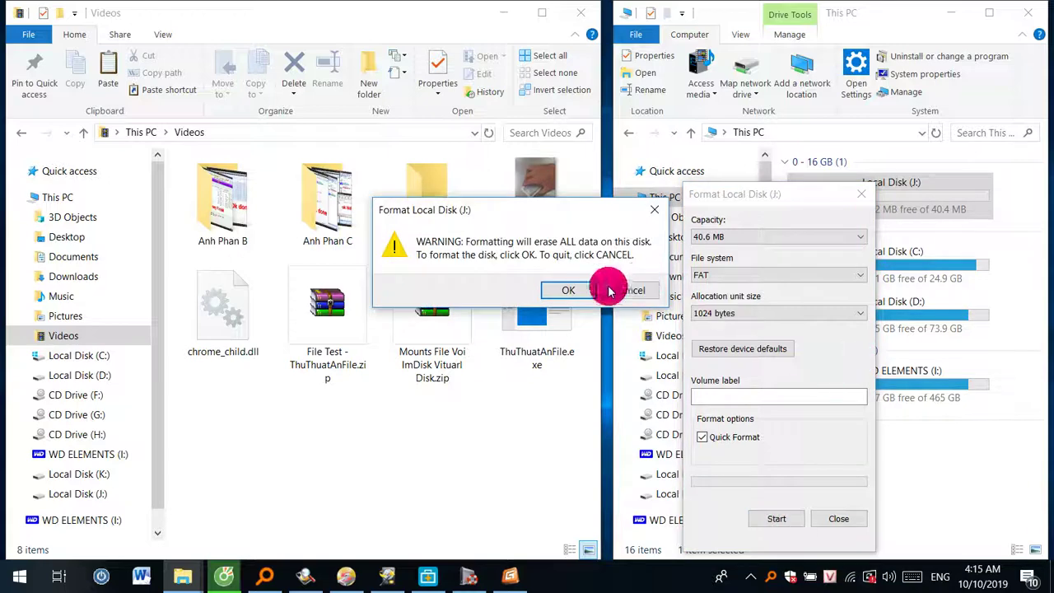
pyautogui.click(579, 290)
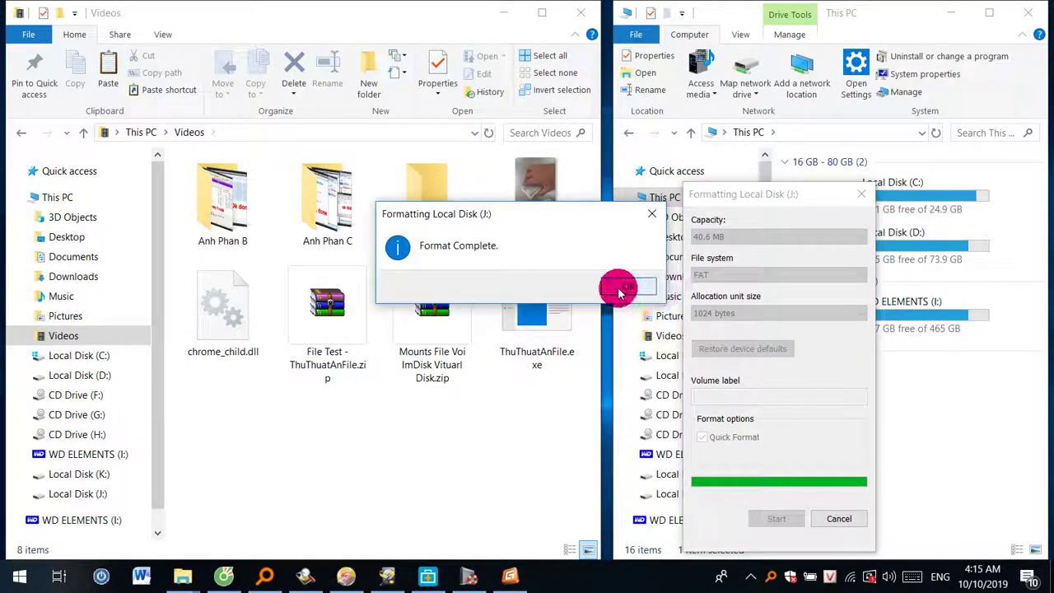
# - Close the format dialogs for drive J:, switch to DiskGetor Data Recovery and start a rescan
pyautogui.click(629, 288)
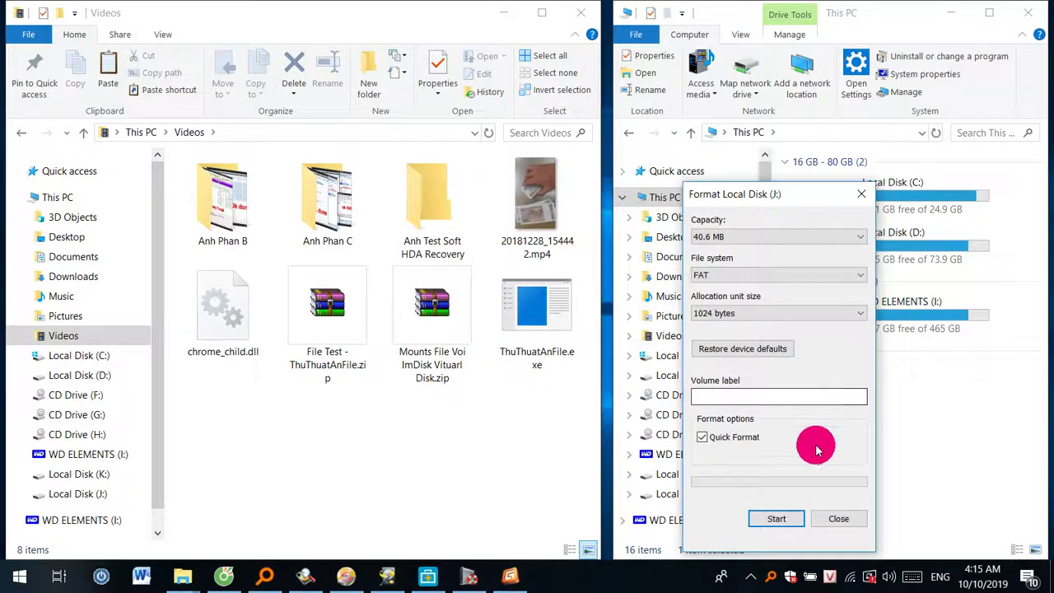
pyautogui.click(838, 519)
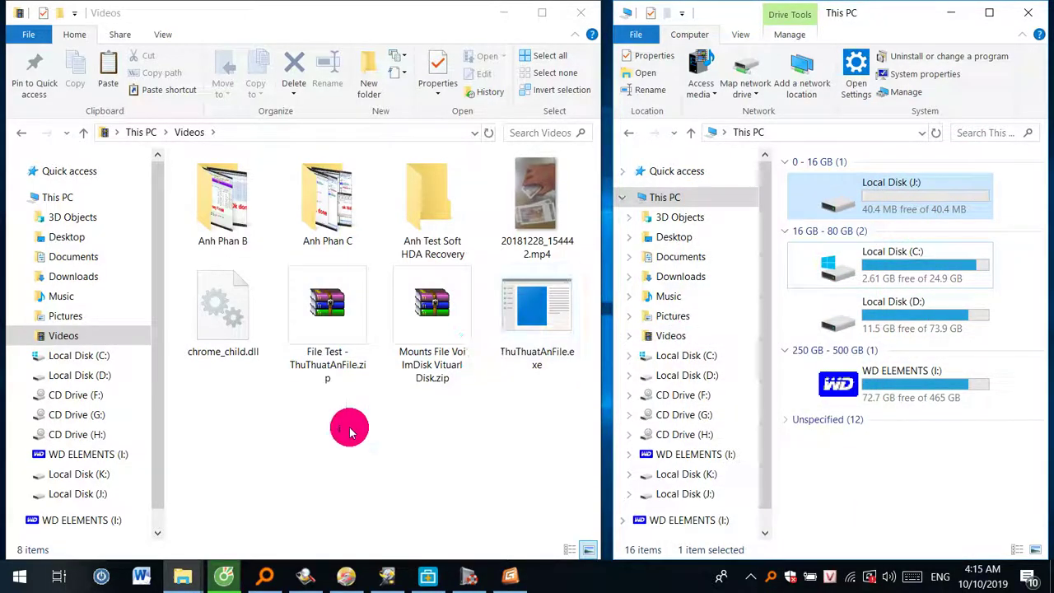
pyautogui.click(306, 576)
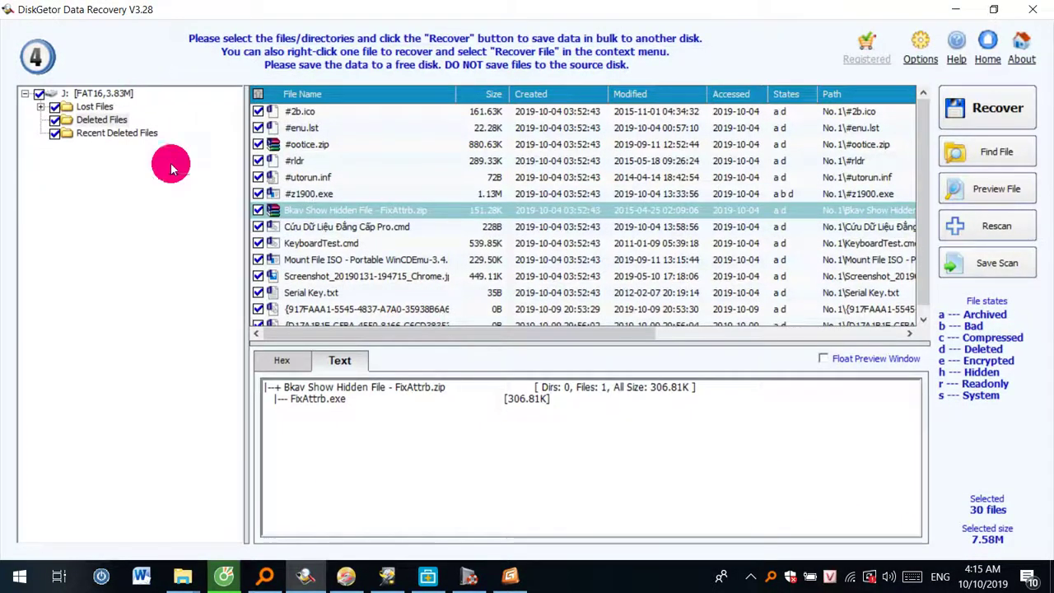
pyautogui.click(980, 227)
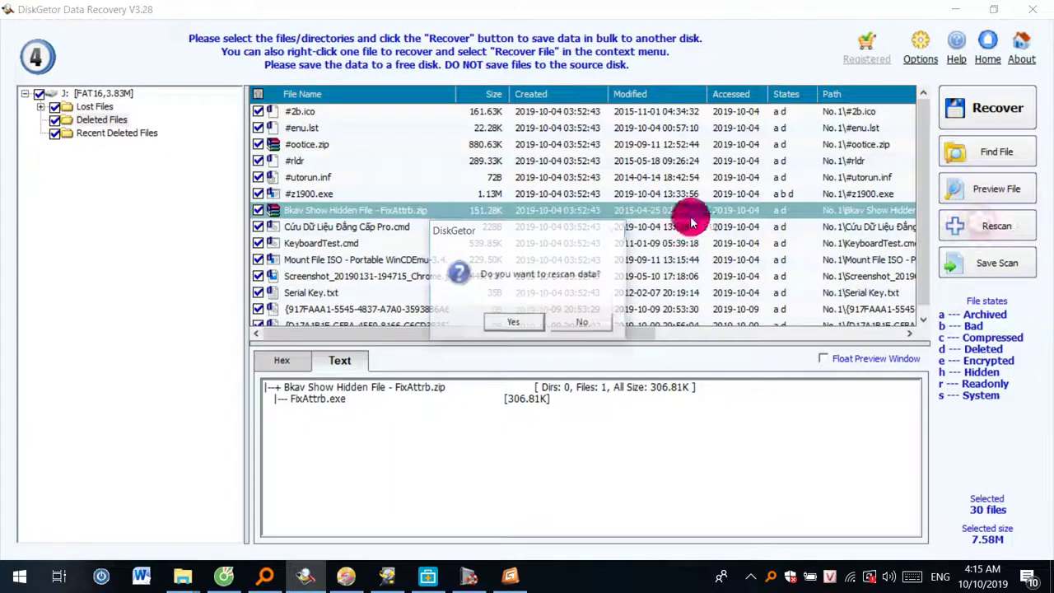
pyautogui.click(510, 321)
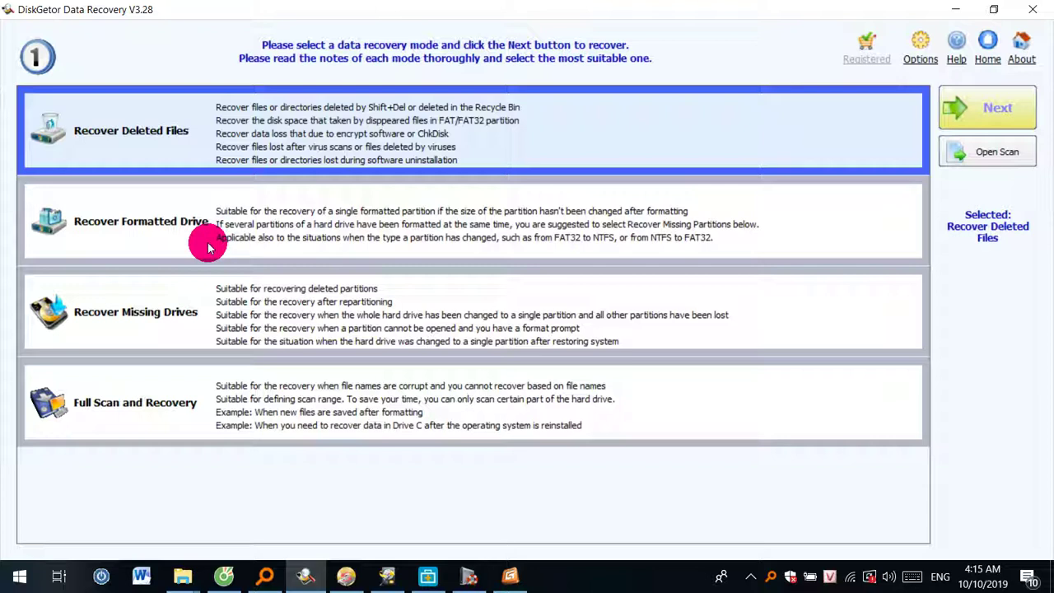
# - Scan drive J: using the Recover Formatted Drive mode
pyautogui.click(163, 238)
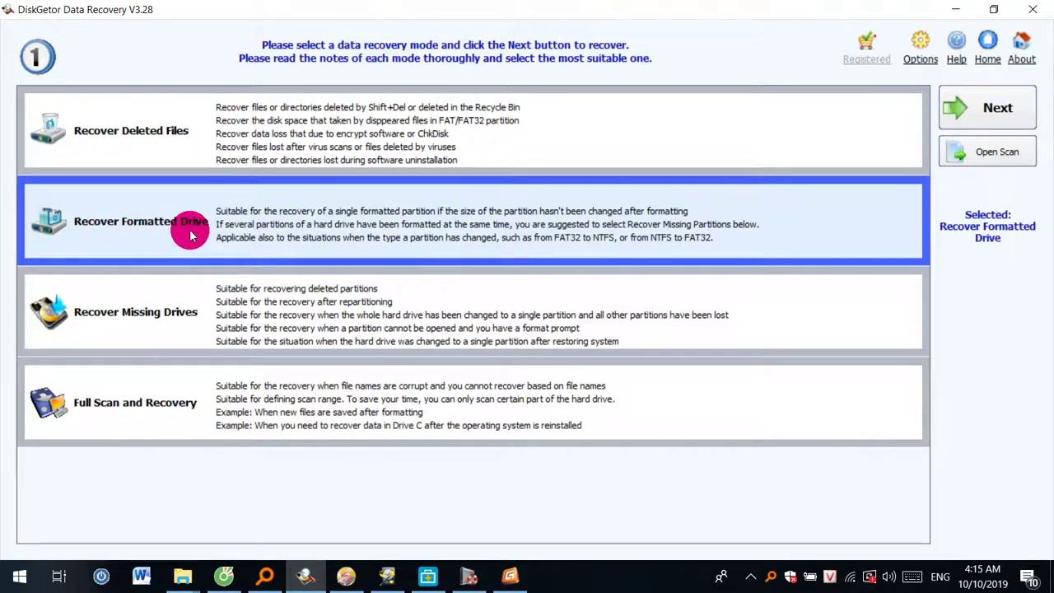
pyautogui.doubleClick(117, 232)
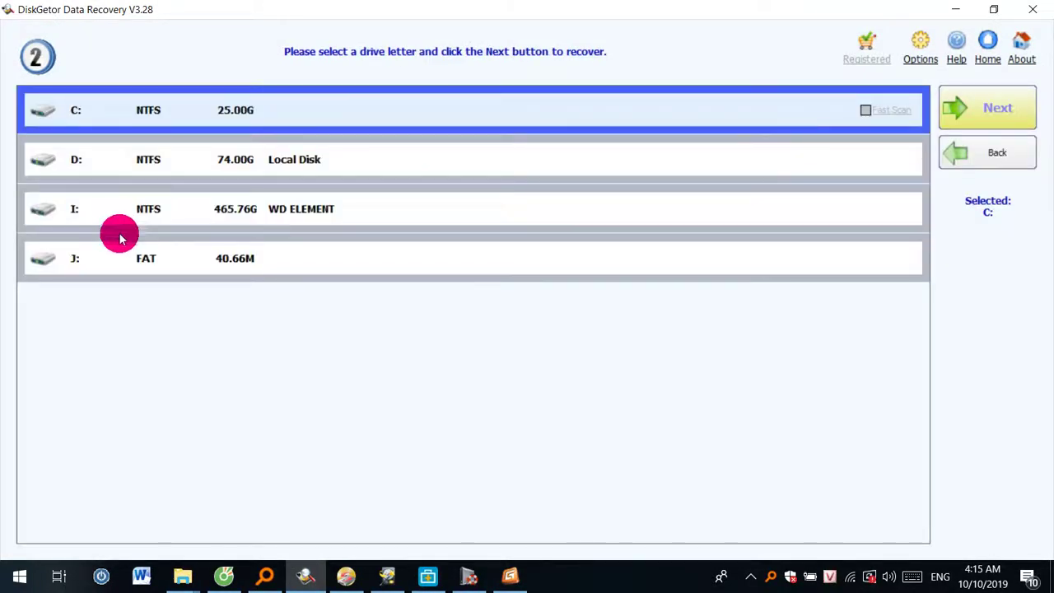
pyautogui.click(120, 241)
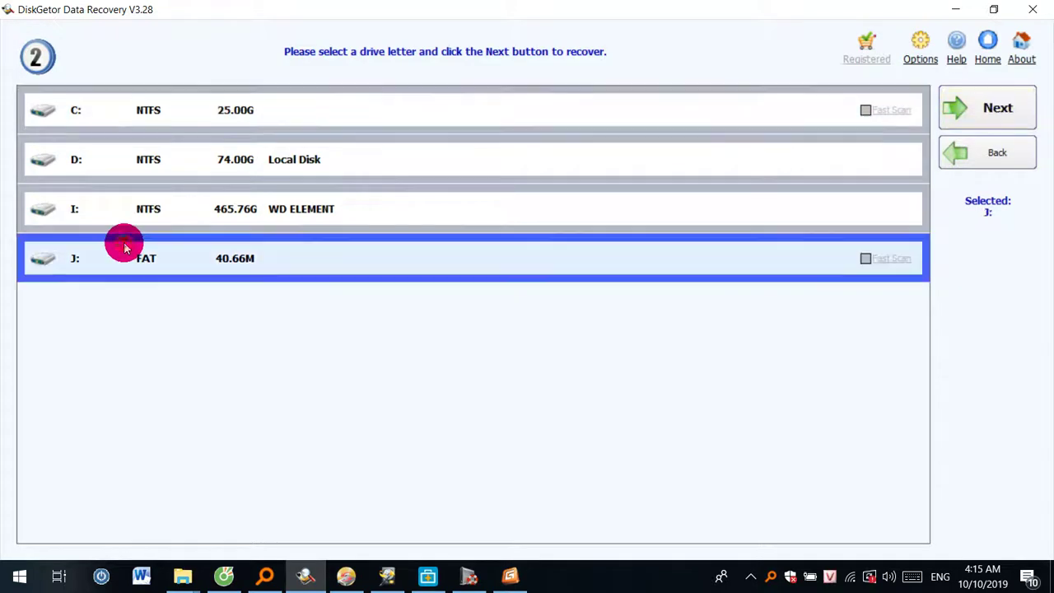
pyautogui.click(989, 108)
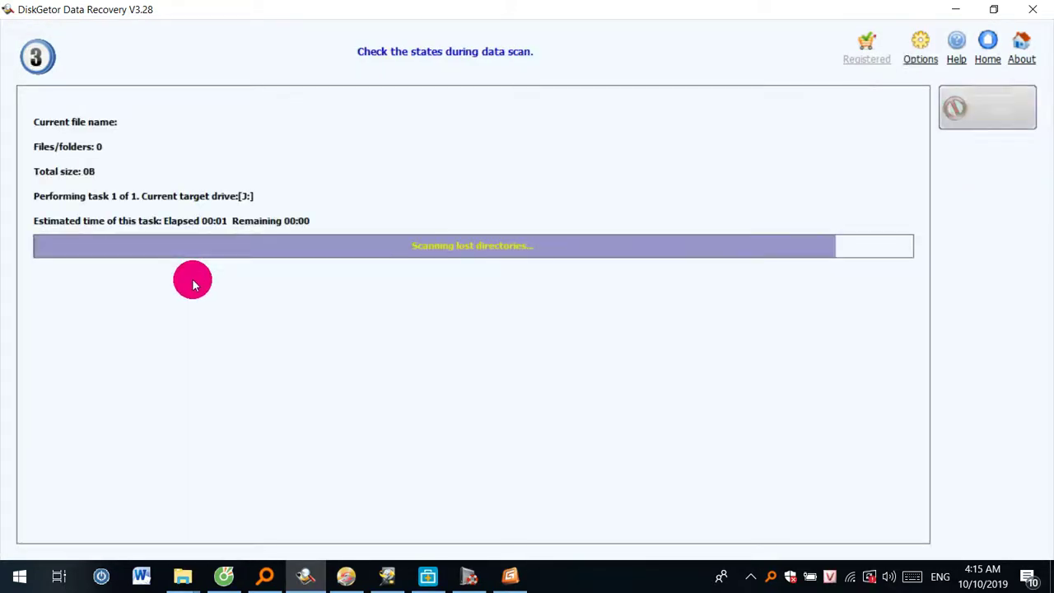
# - Mark everything found on drive J: for recovery and review the contents of its Files by type and ZIP folders
pyautogui.click(86, 121)
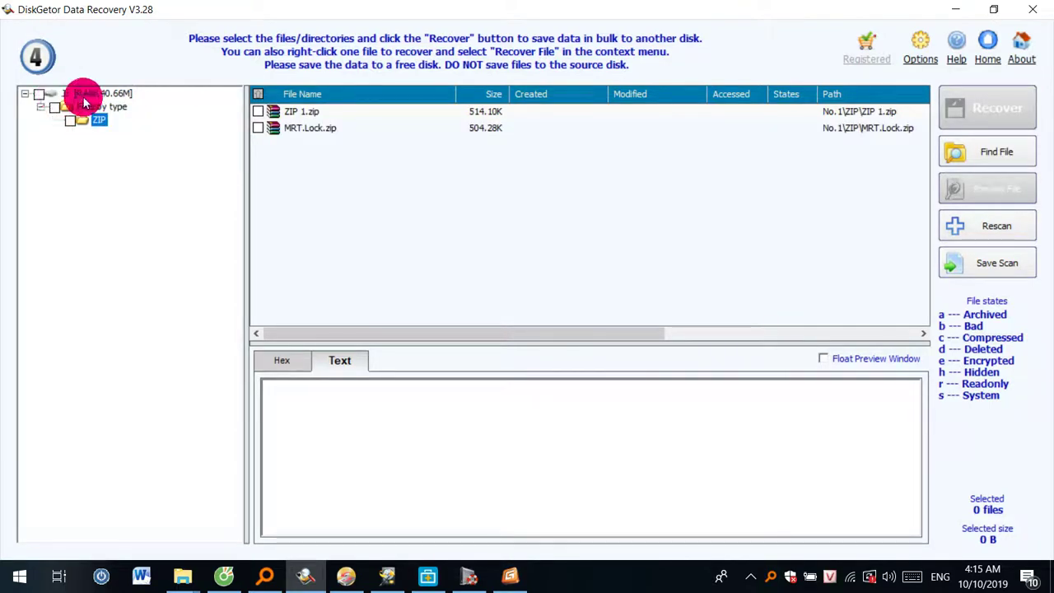
pyautogui.click(58, 97)
pyautogui.click(38, 94)
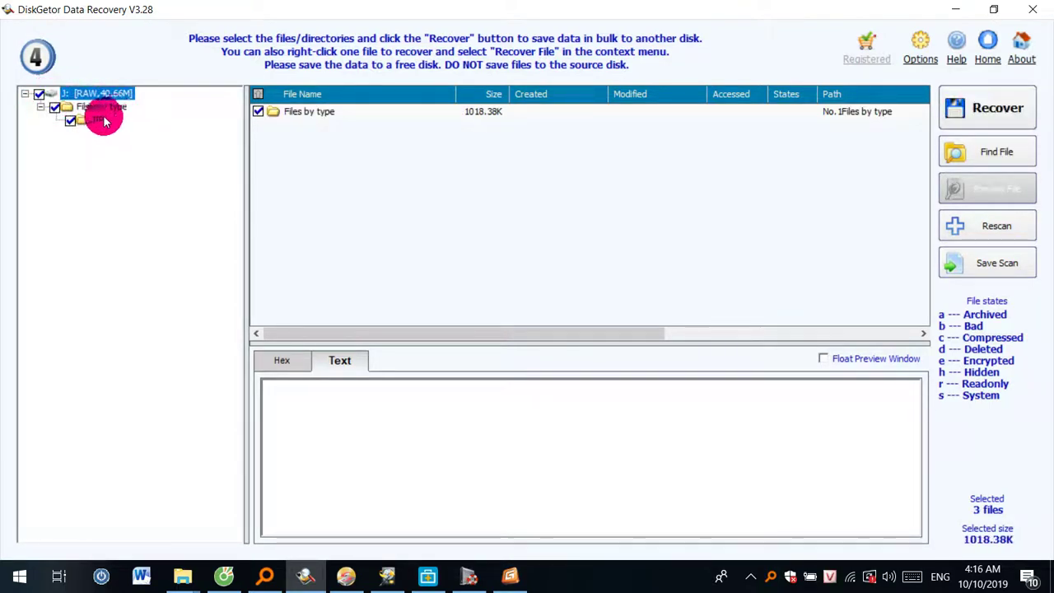
pyautogui.click(99, 120)
pyautogui.click(101, 107)
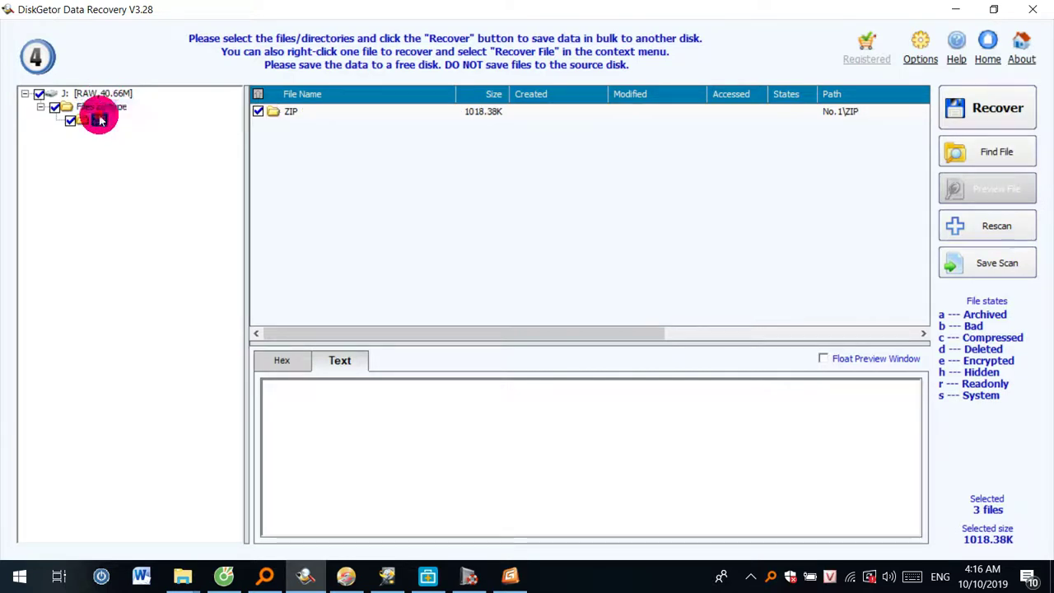
pyautogui.click(99, 120)
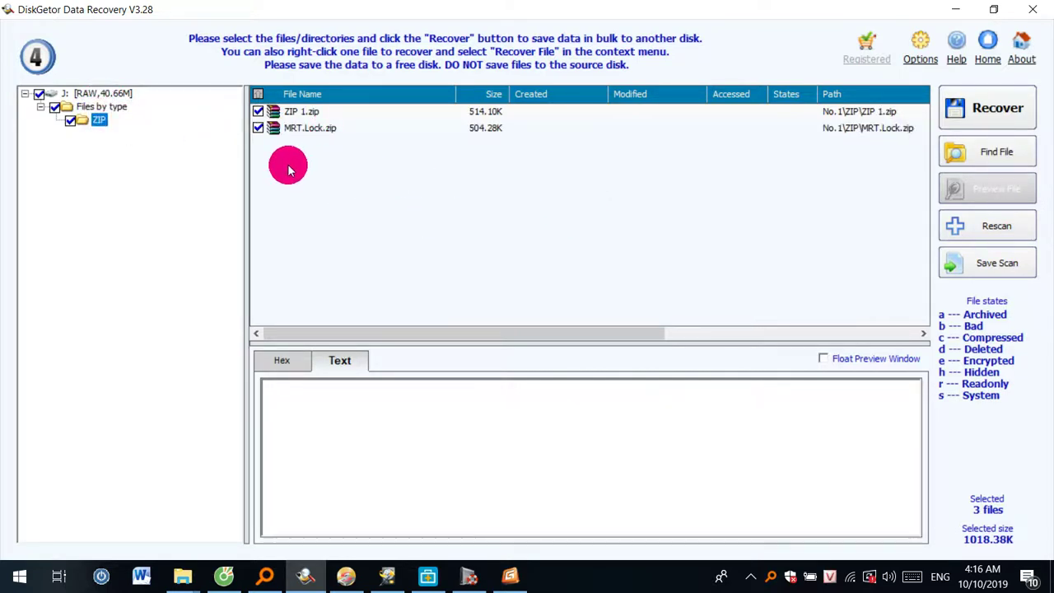
pyautogui.click(96, 94)
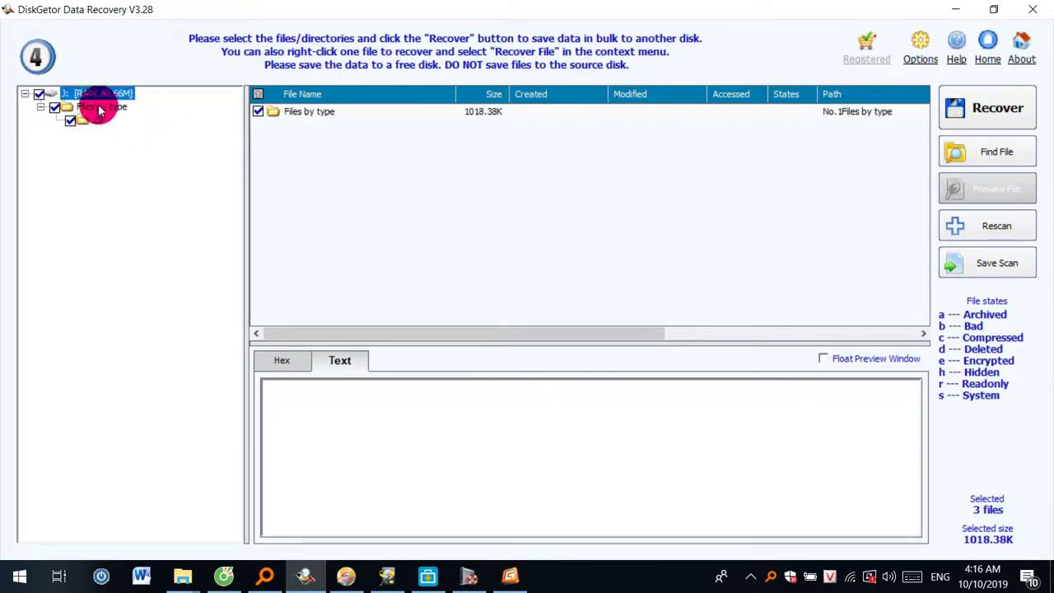
pyautogui.click(99, 121)
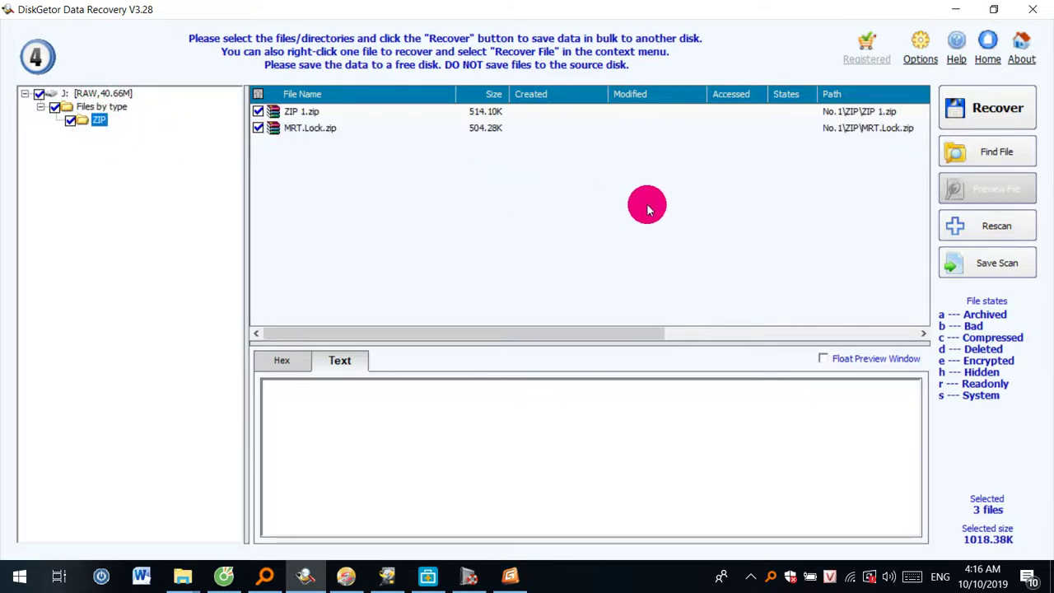
# - Recover the marked files, saving them to the Desktop
pyautogui.click(997, 107)
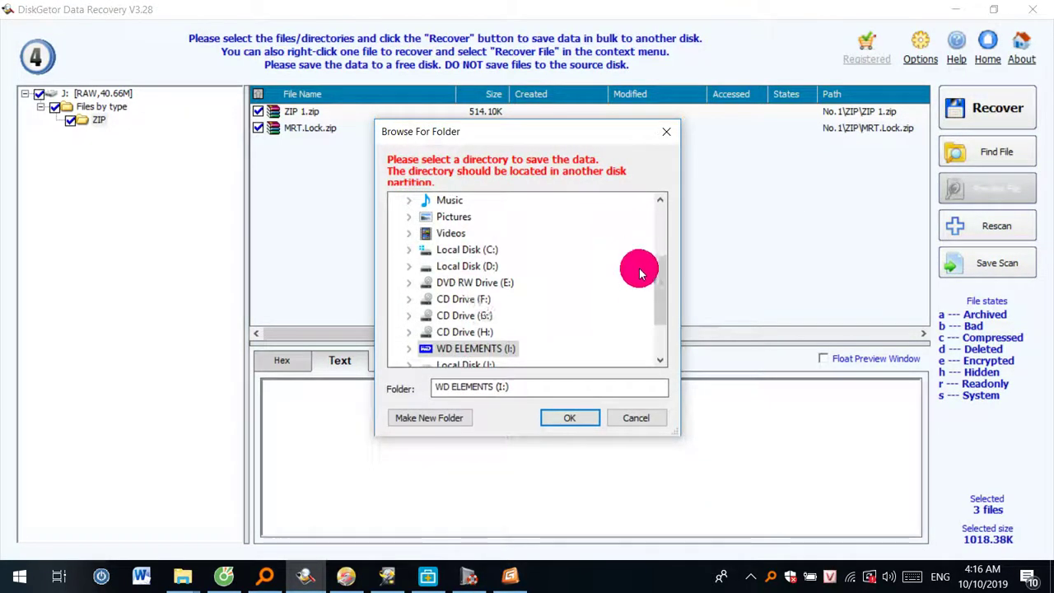
pyautogui.moveTo(662, 300); pyautogui.dragTo(654, 219)
pyautogui.click(423, 200)
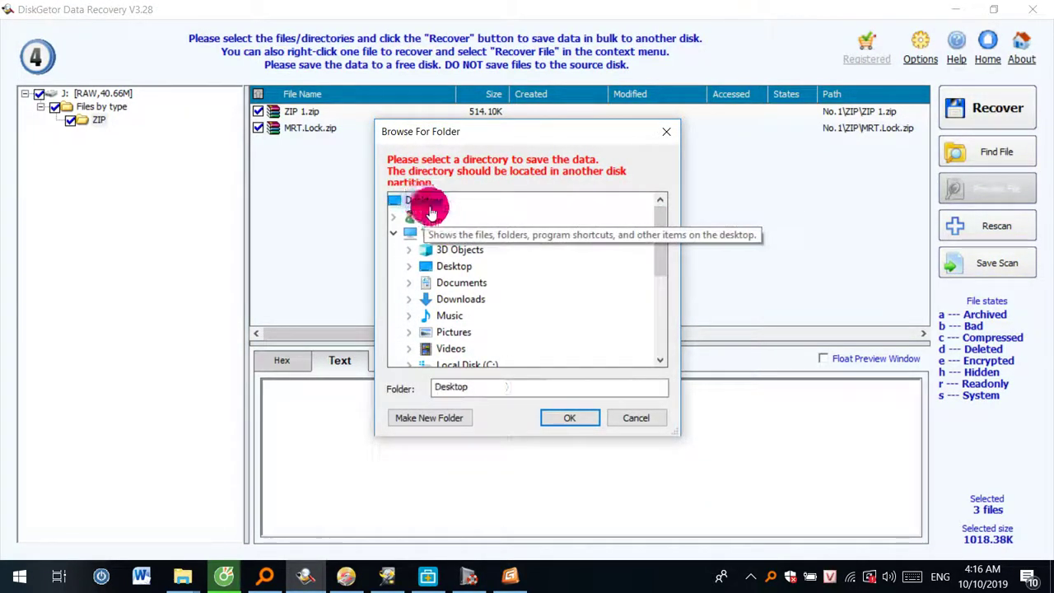
pyautogui.click(558, 424)
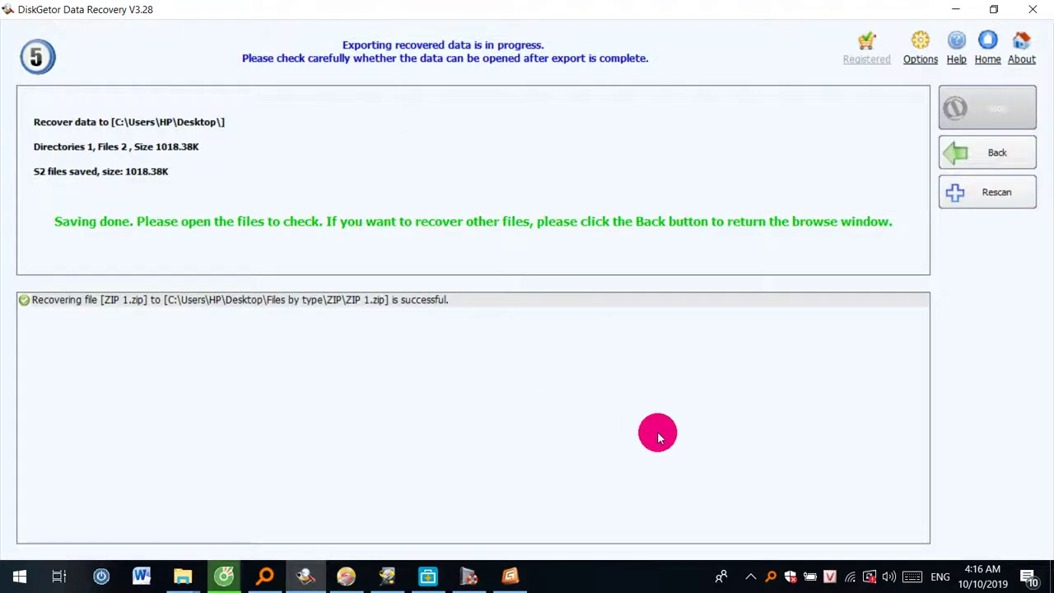
# - Show the desktop and open the ZIP subfolder of the recovered Files by type folder
pyautogui.click(1051, 576)
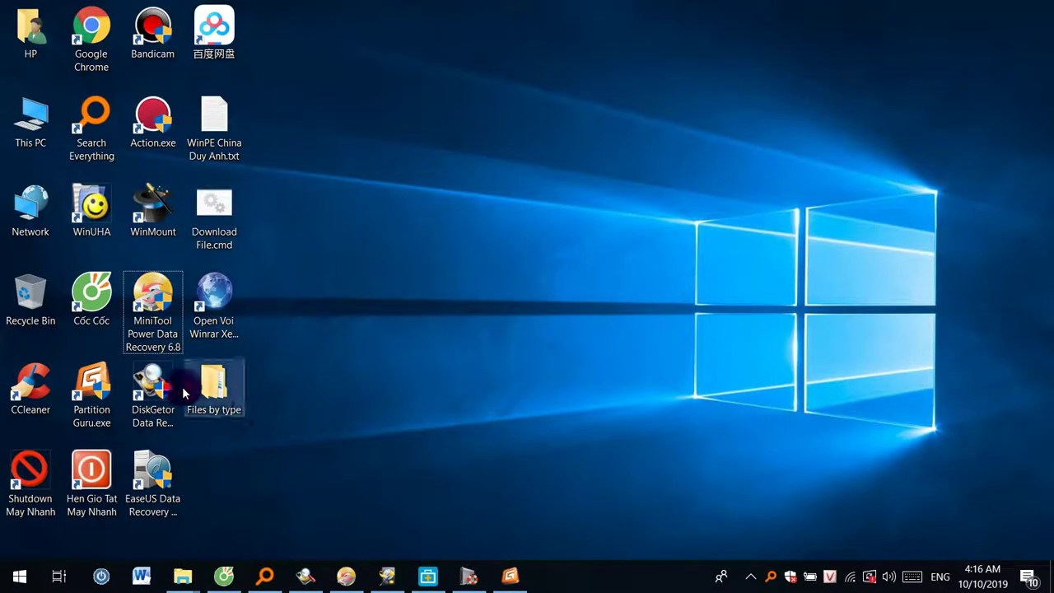
pyautogui.doubleClick(210, 393)
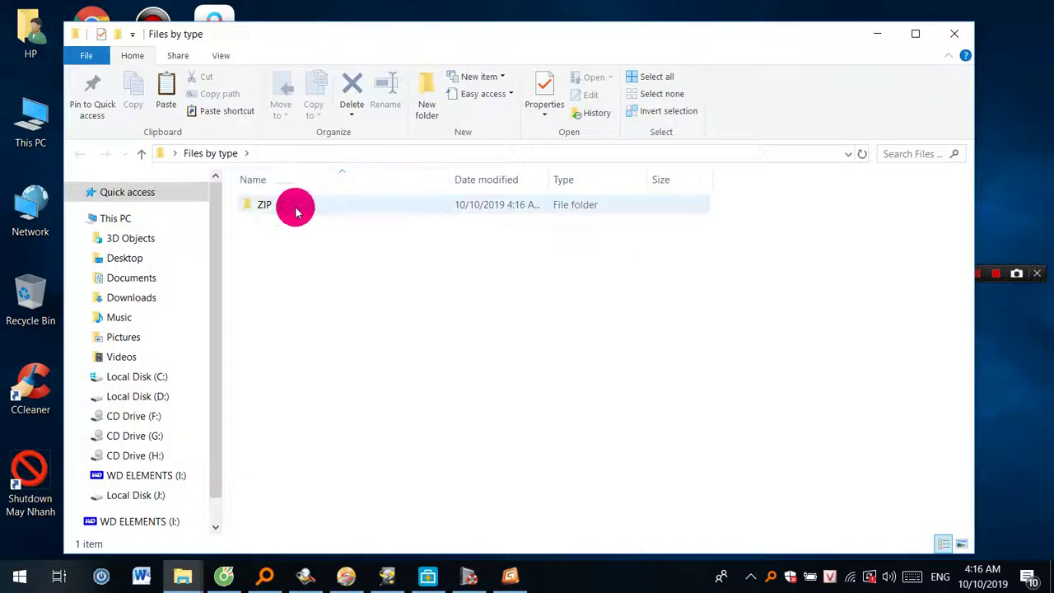
pyautogui.click(274, 207)
pyautogui.doubleClick(274, 210)
# - Test the recovered MRT.Lock.zip by running MRT.Lock.exe with the archive password, and close the program and the archive
pyautogui.doubleClick(289, 207)
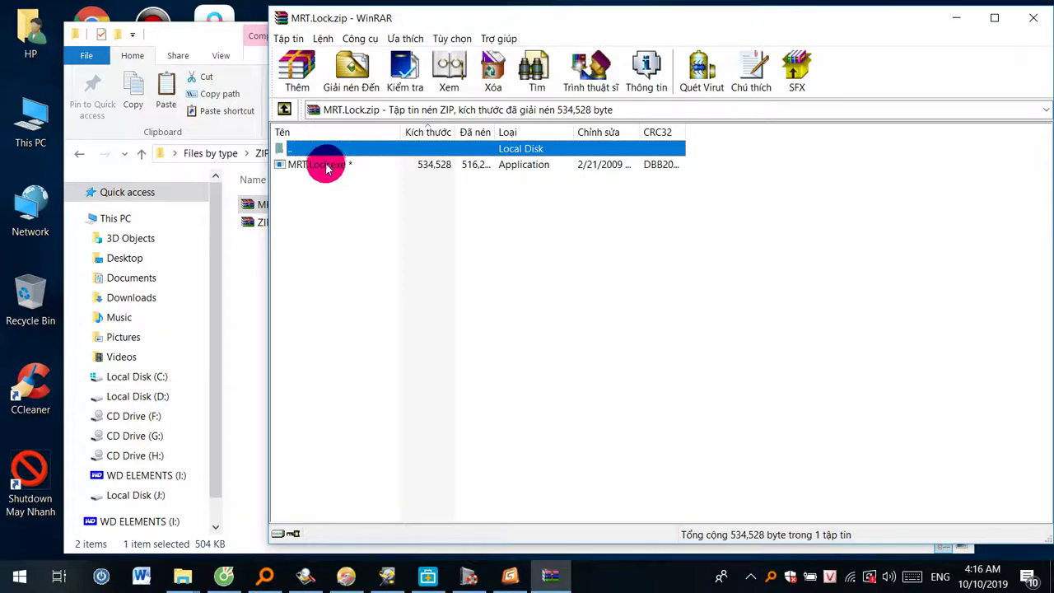
pyautogui.doubleClick(326, 166)
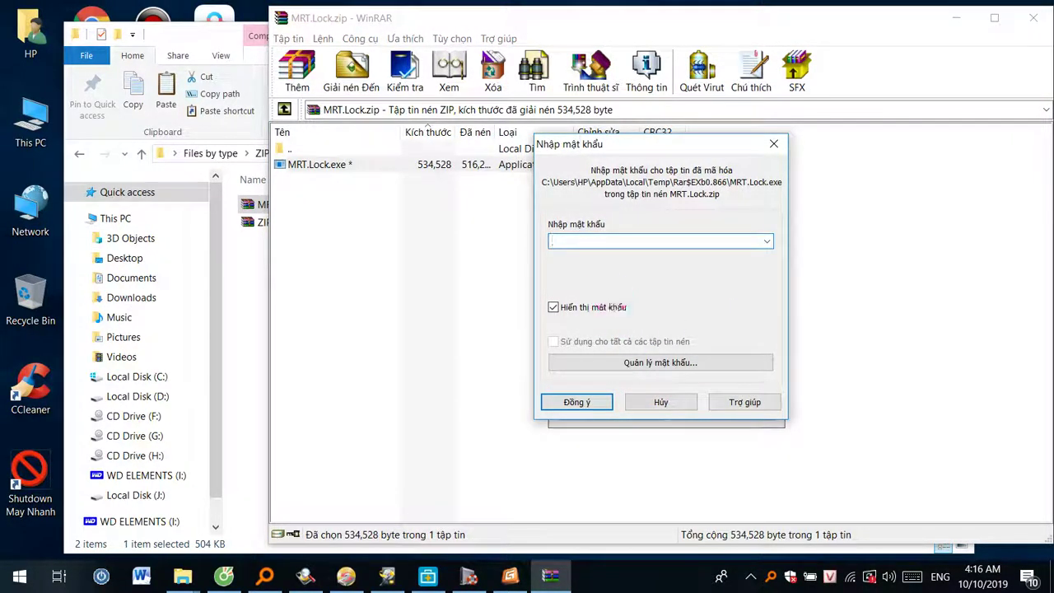
pyautogui.press('Return')
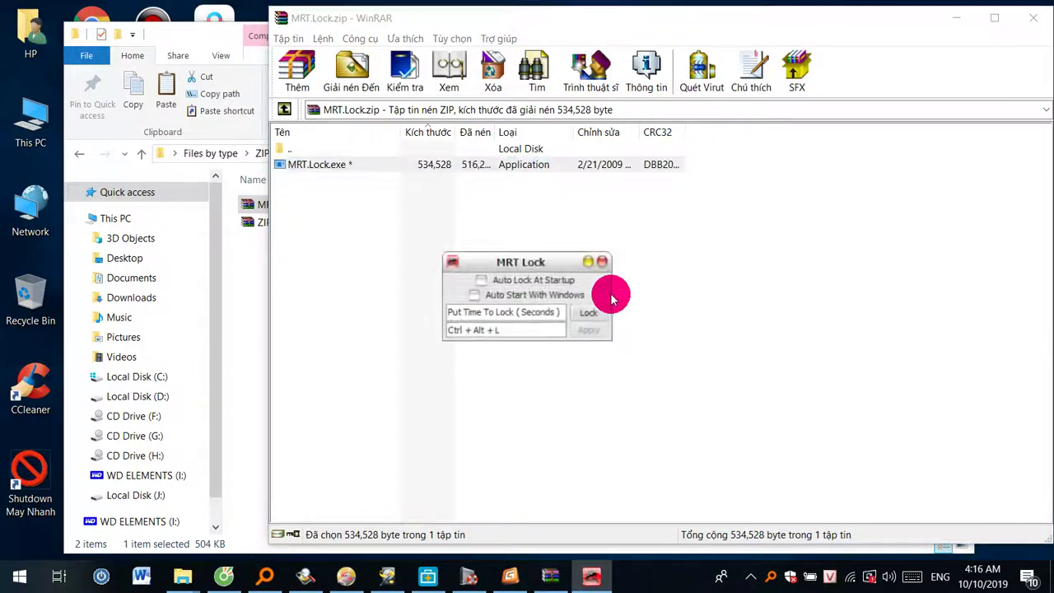
pyautogui.click(607, 262)
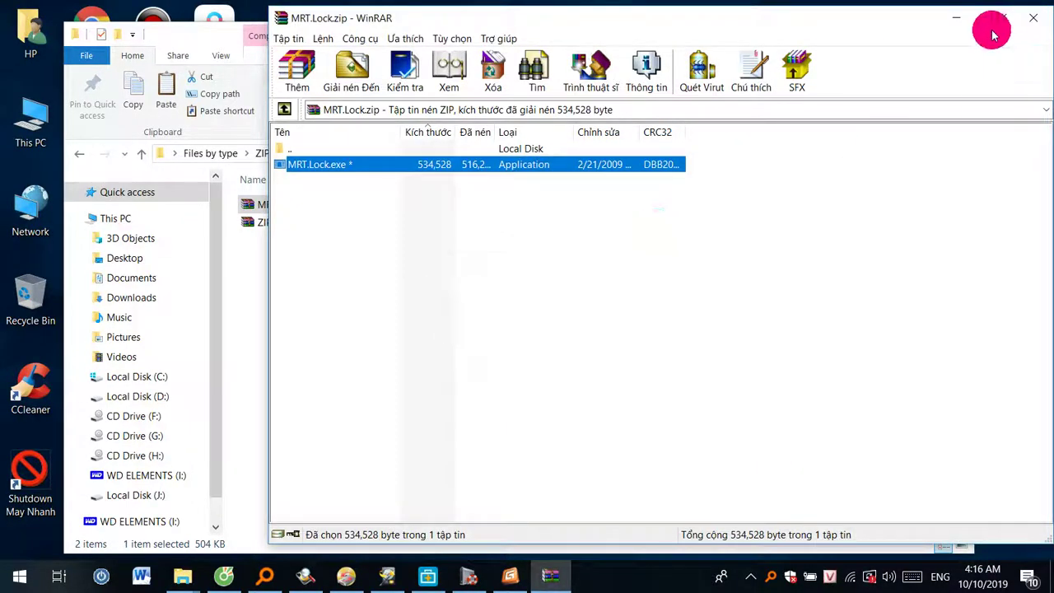
pyautogui.click(1033, 17)
# - Test the recovered ZIP 1.zip by showing its full file names and launching the ImDisk setup, and close the archive and folder
pyautogui.doubleClick(266, 224)
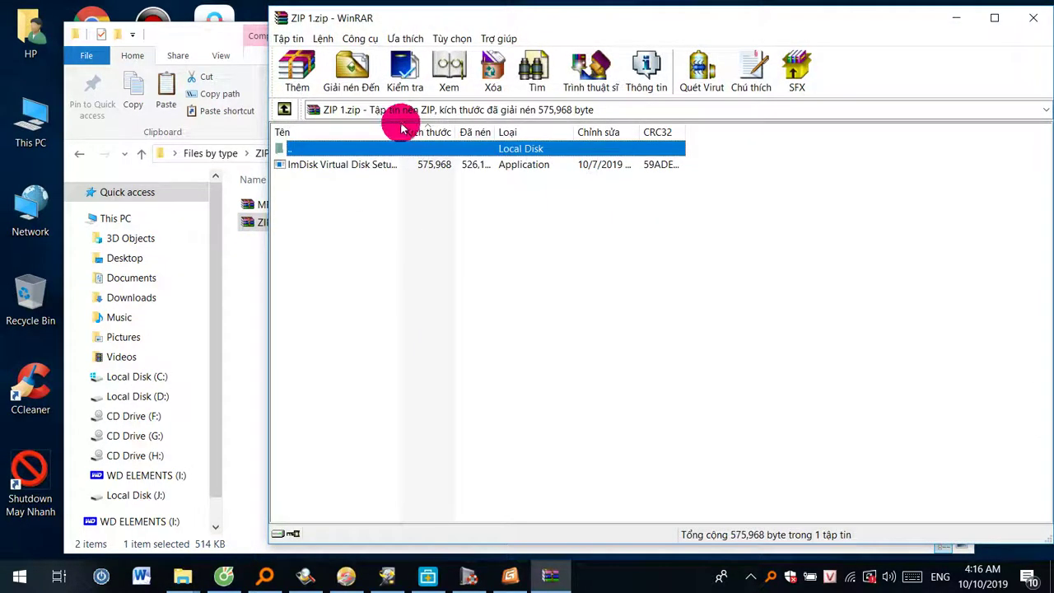
pyautogui.moveTo(401, 126); pyautogui.dragTo(582, 140)
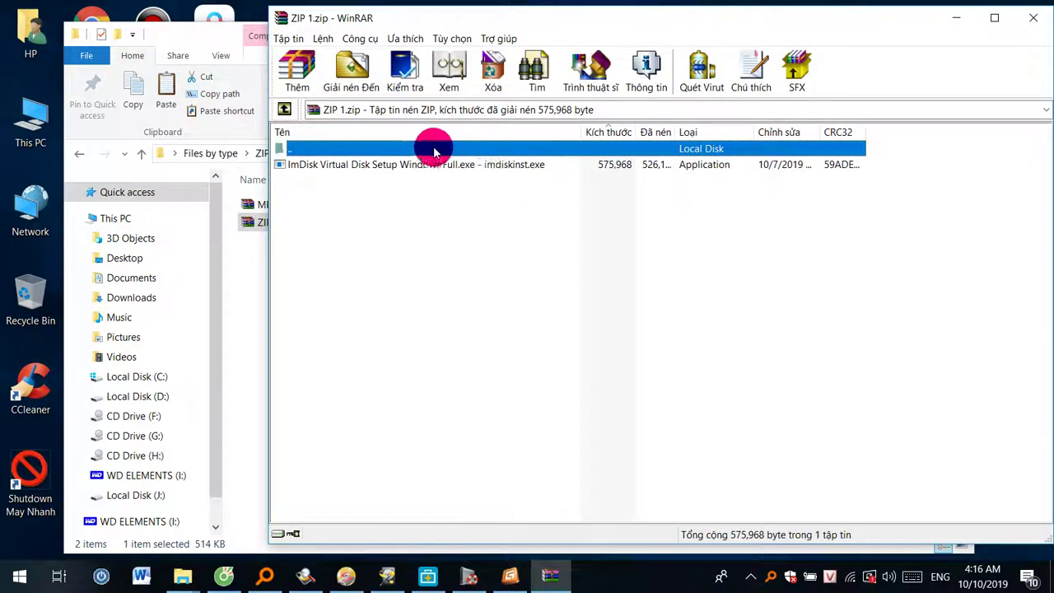
pyautogui.doubleClick(383, 167)
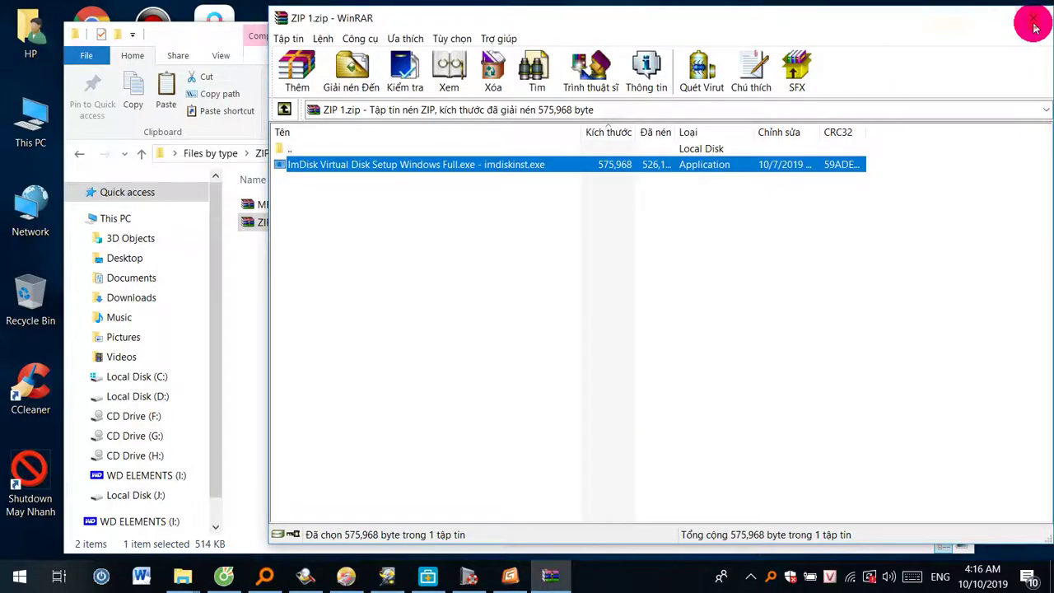
pyautogui.click(1034, 24)
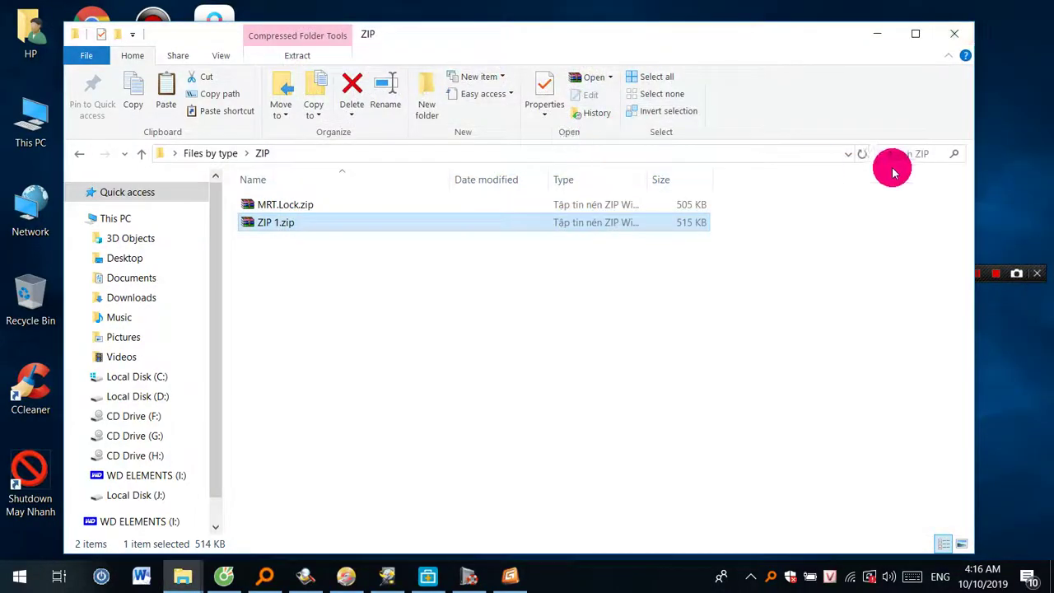
pyautogui.click(955, 45)
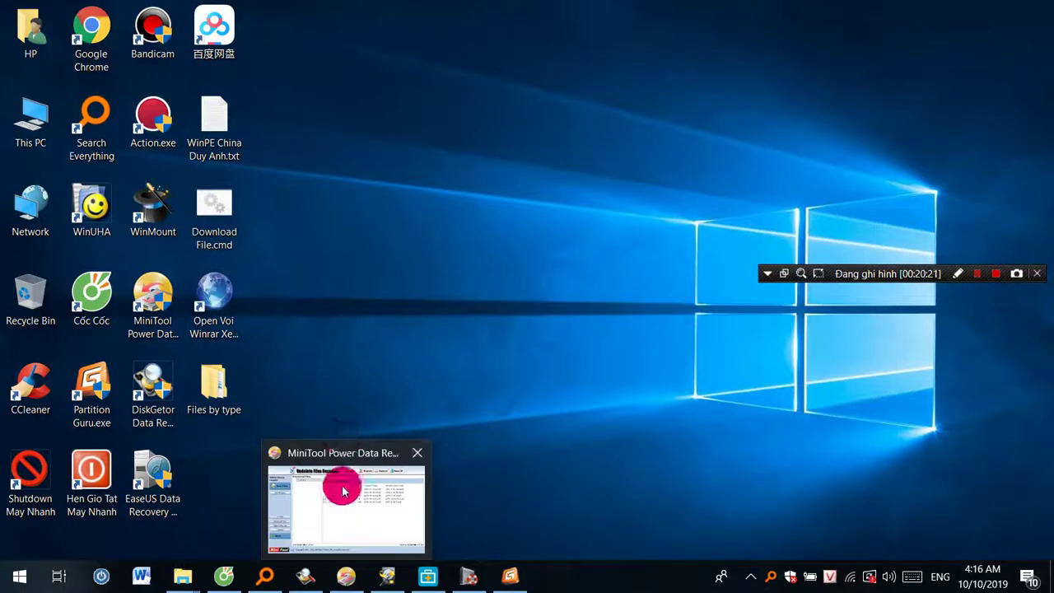
# - Switch to MiniTool Power Data Recovery, leave the undelete results for drive K: and return to the recovery module selection
pyautogui.click(346, 530)
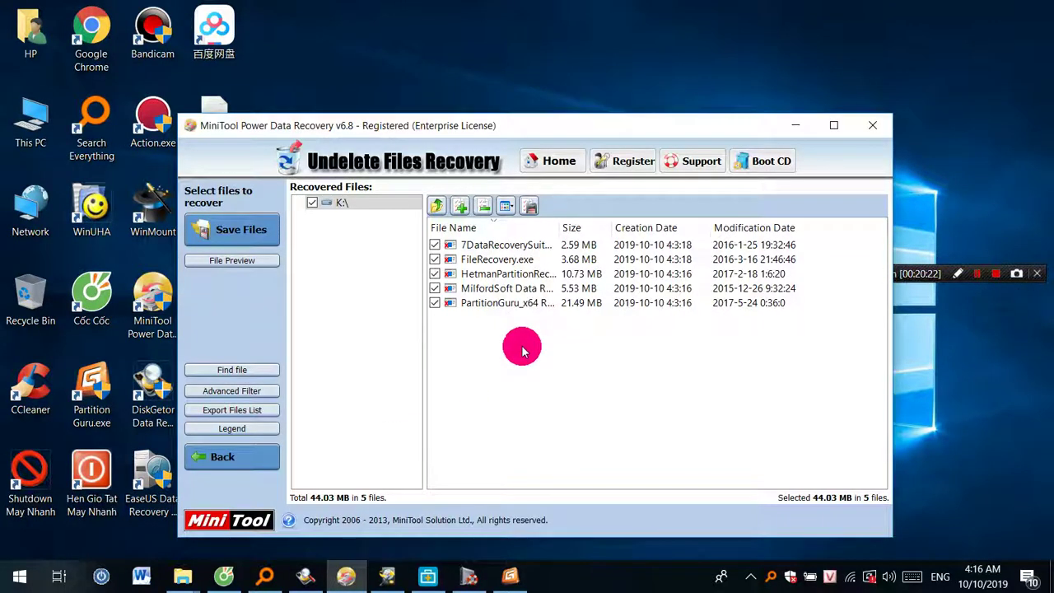
pyautogui.click(228, 466)
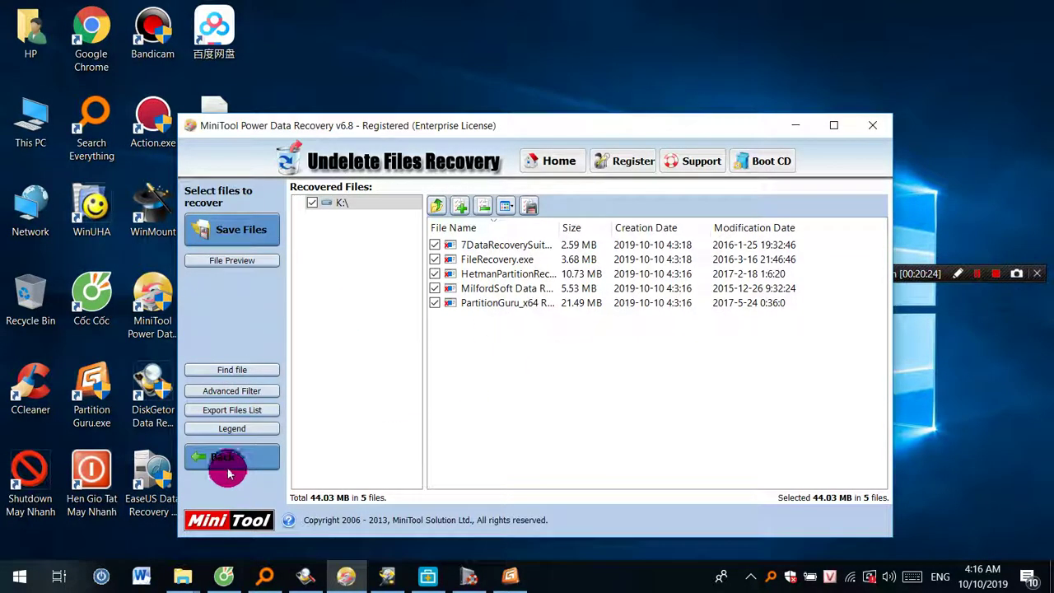
pyautogui.click(493, 359)
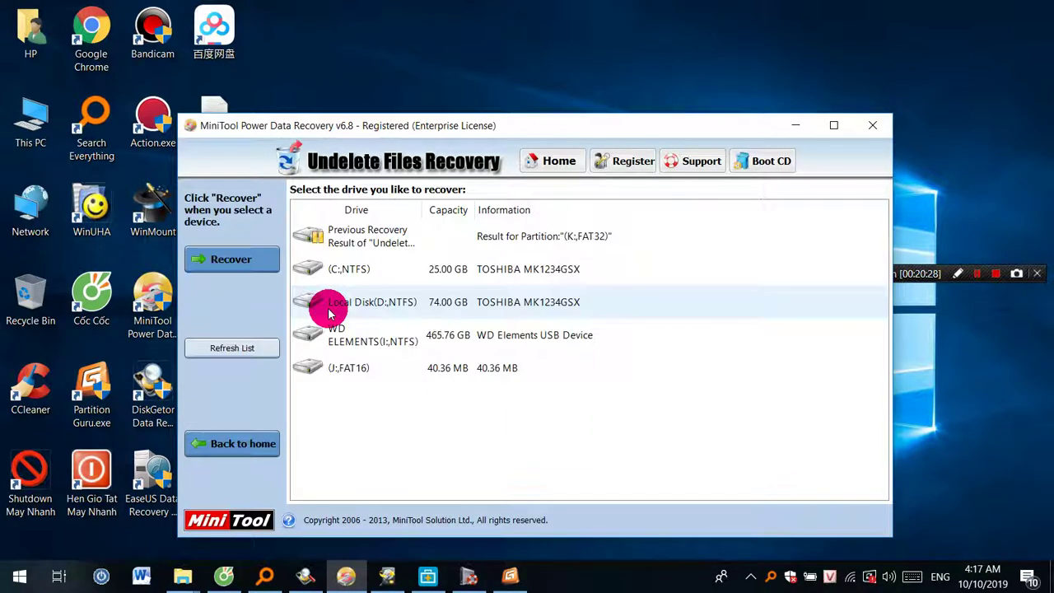
pyautogui.click(229, 449)
pyautogui.click(624, 346)
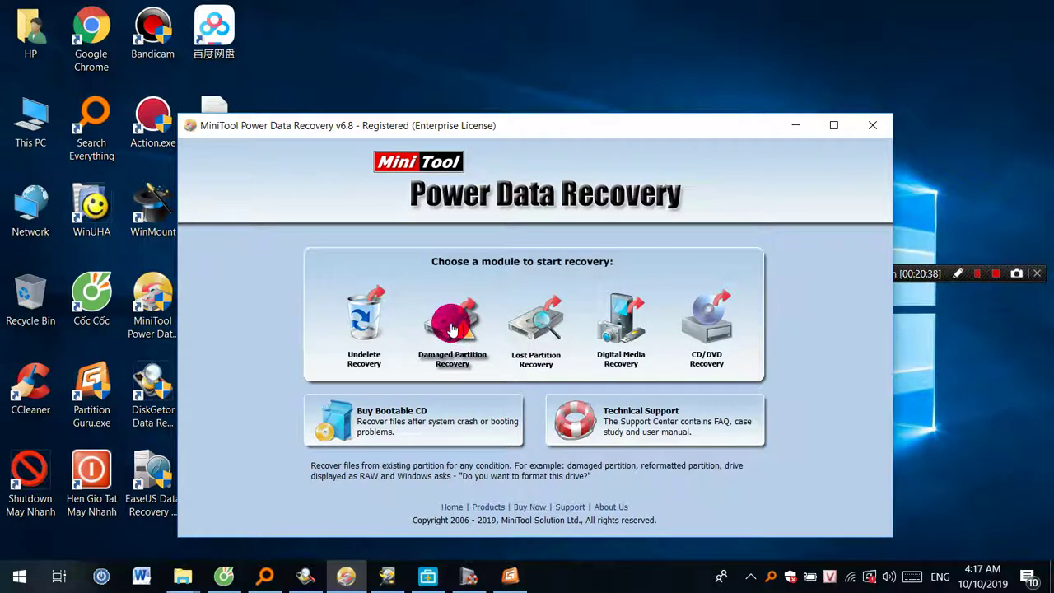
# - Check the devices offered by Lost Partition Recovery, go back and open the Damaged Partition Recovery module
pyautogui.click(537, 329)
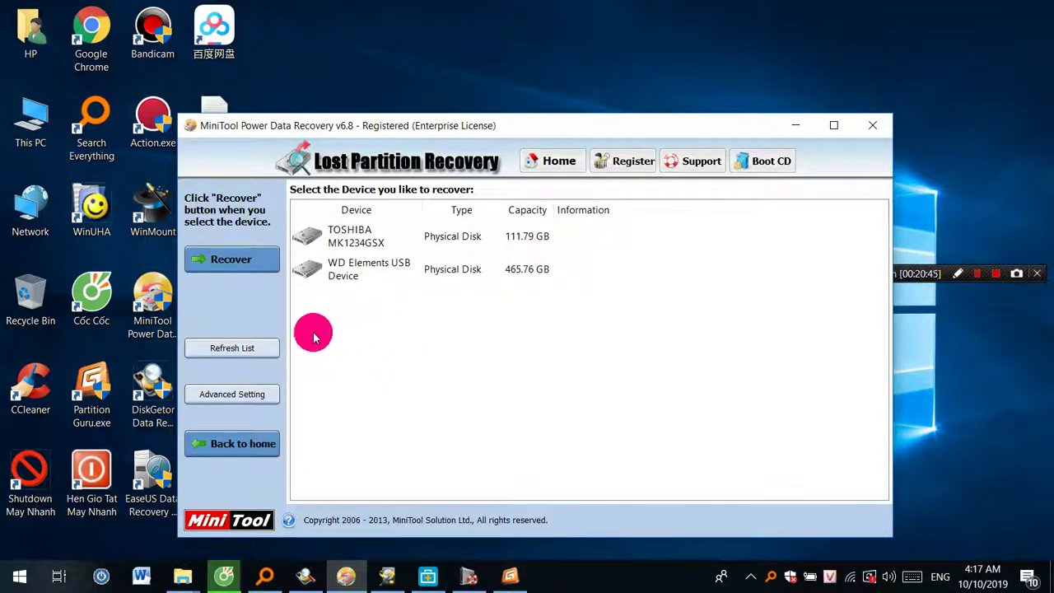
pyautogui.click(222, 439)
pyautogui.click(445, 350)
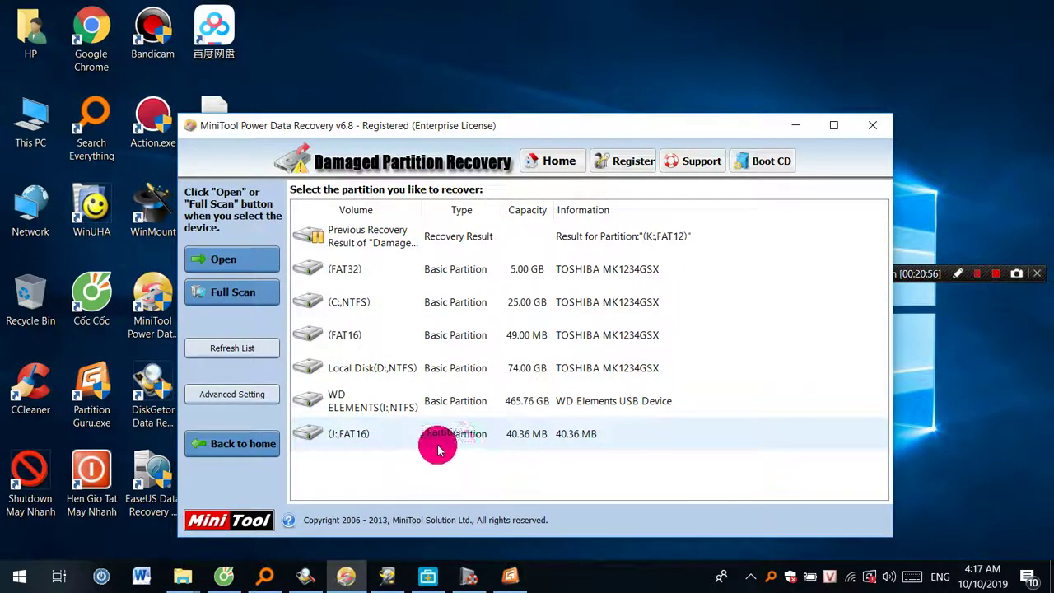
# - Run a full scan of the J: FAT16 partition and show the files of Partition 1 RAW
pyautogui.click(378, 442)
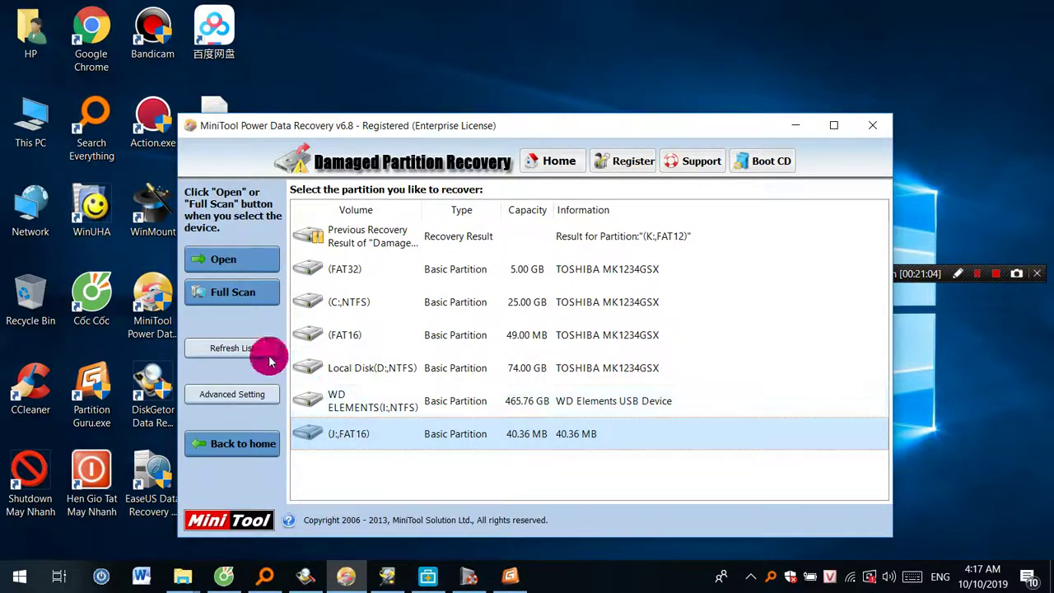
pyautogui.click(229, 296)
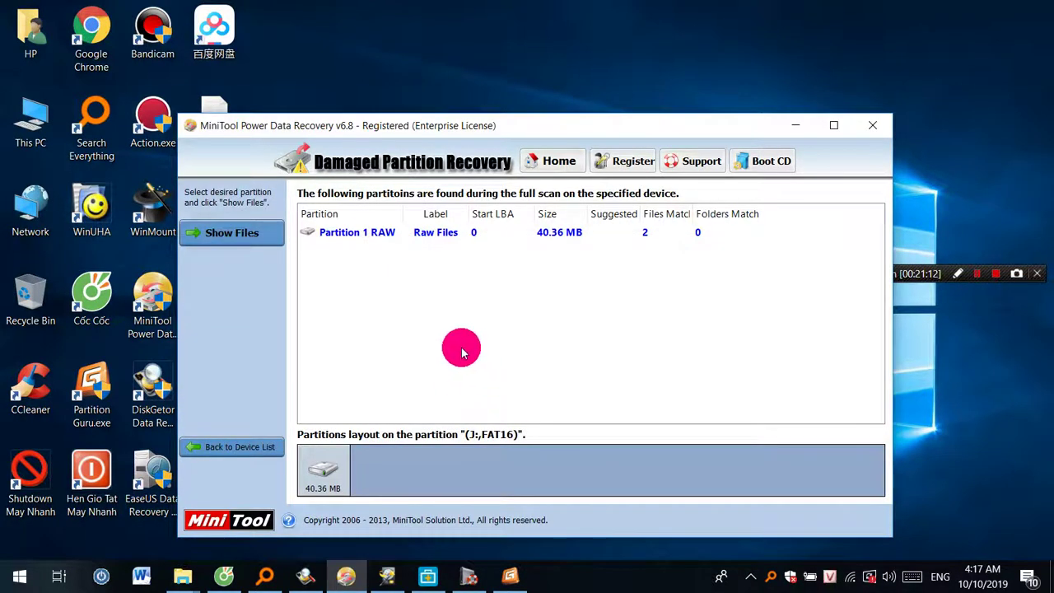
pyautogui.click(383, 237)
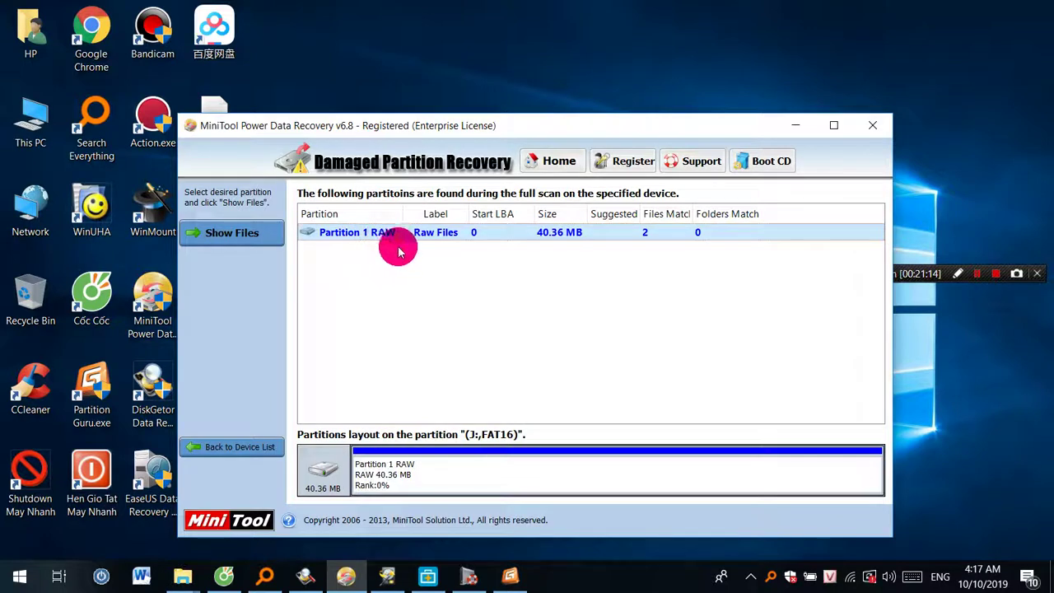
pyautogui.click(262, 232)
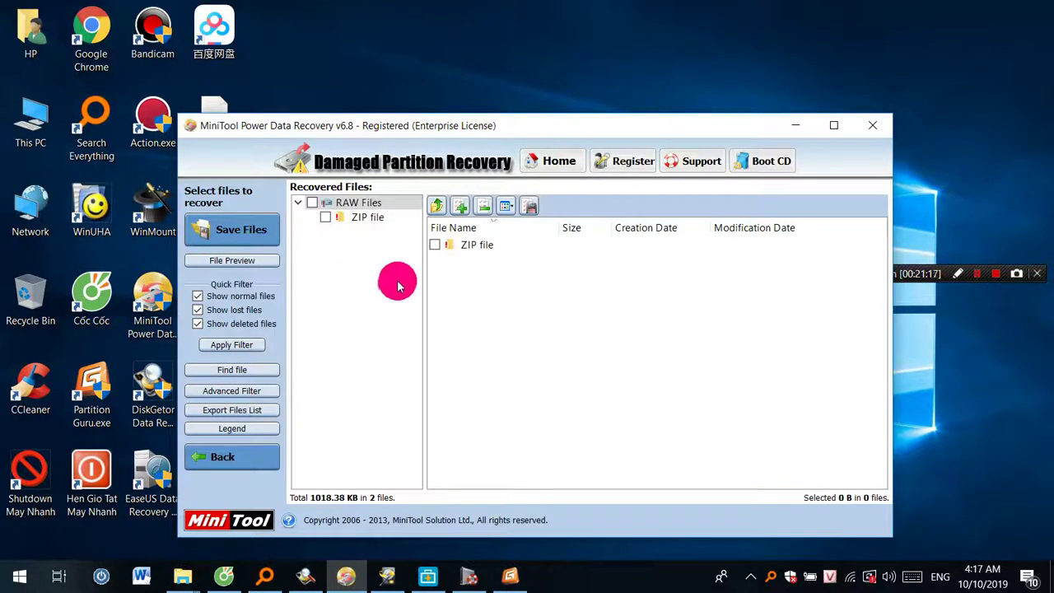
# - List the contents of the ZIP file folder, mark file1.zip and file2.zip for recovery, and slightly widen the Size column
pyautogui.click(371, 224)
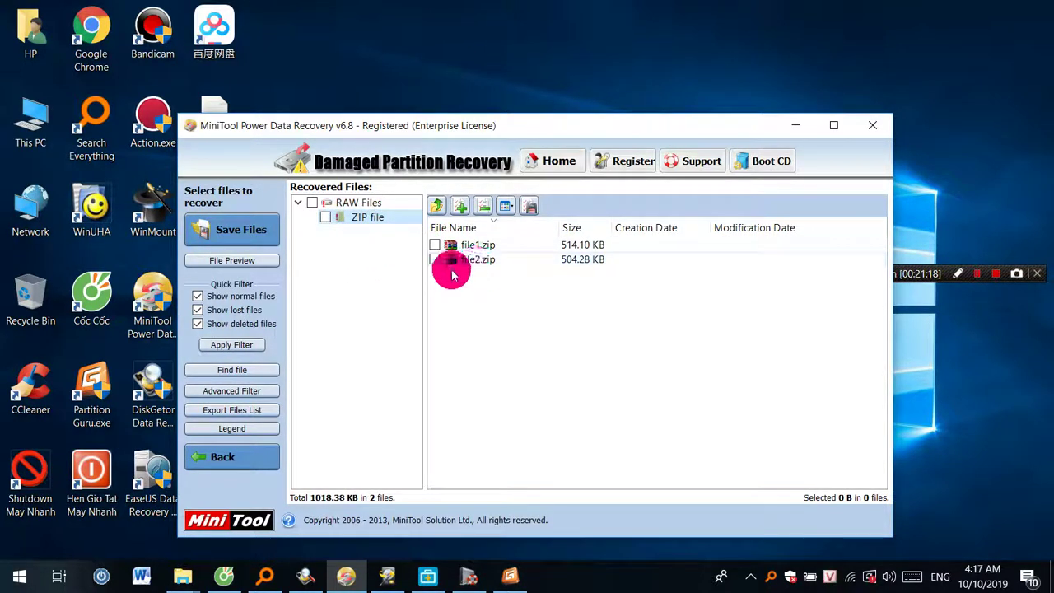
pyautogui.click(434, 245)
pyautogui.click(435, 260)
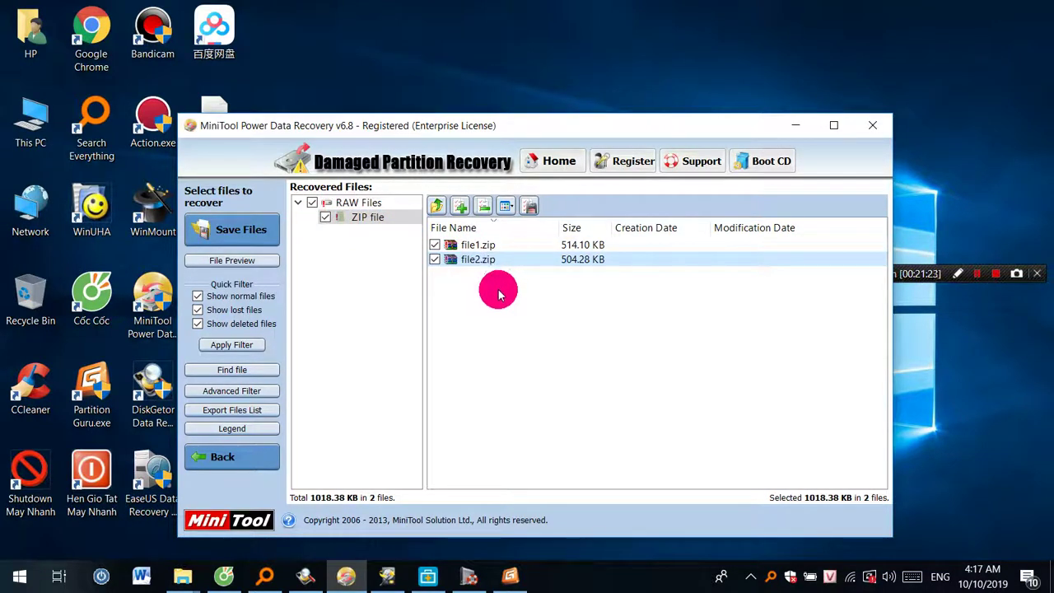
pyautogui.moveTo(610, 224)
pyautogui.mouseDown()
pyautogui.moveTo(675, 223)
pyautogui.moveTo(620, 222)
pyautogui.mouseUp()
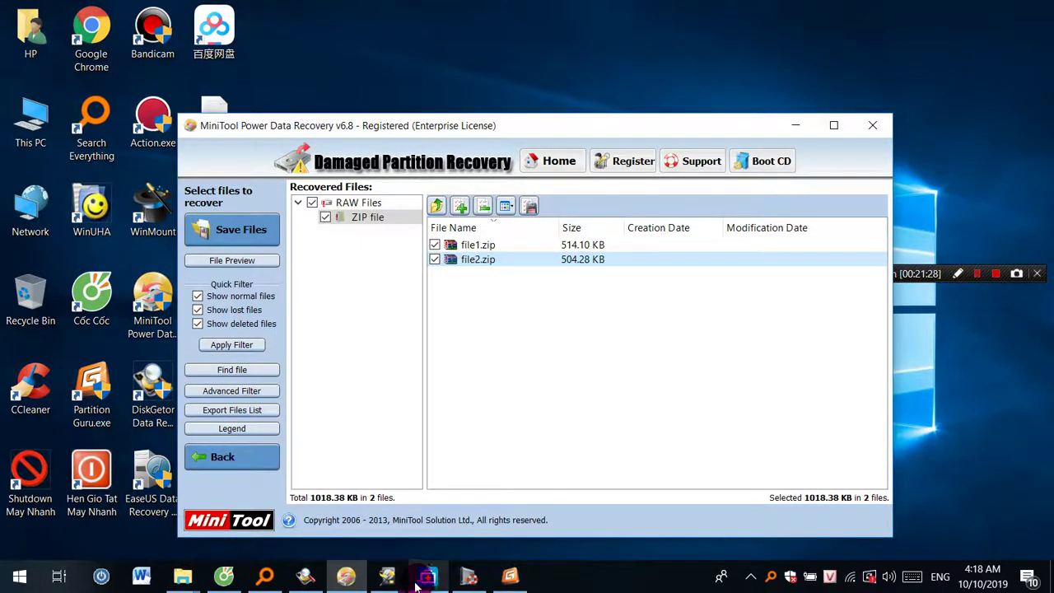
# - Switch to MiniTool Power Data Recovery V7.0, maximize it, leave the K: undelete results and open the Damaged Partition Recovery module
pyautogui.click(387, 576)
pyautogui.click(344, 214)
pyautogui.moveTo(345, 214); pyautogui.dragTo(484, 224)
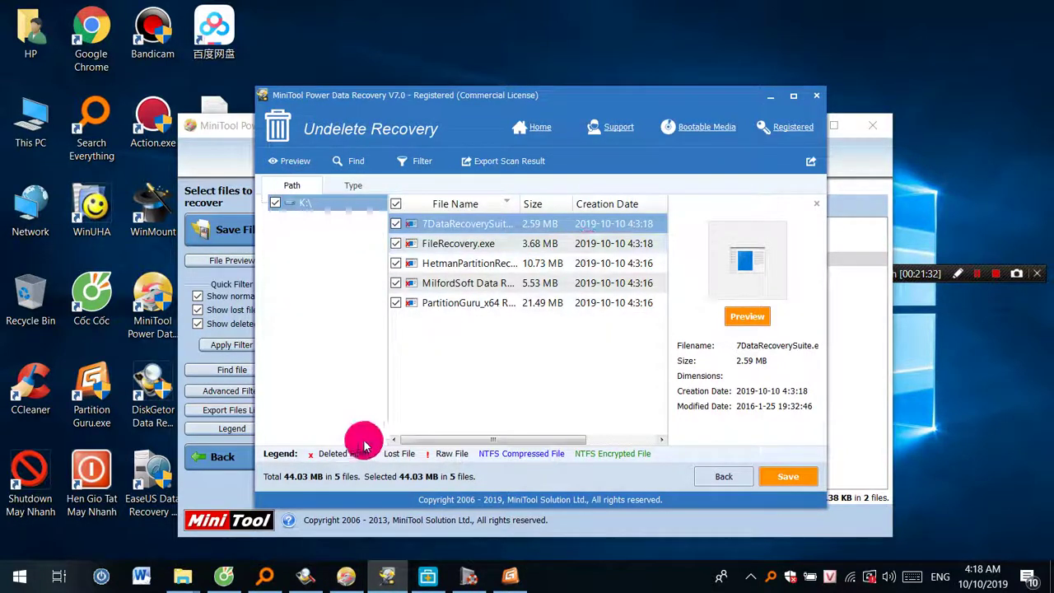
pyautogui.click(716, 476)
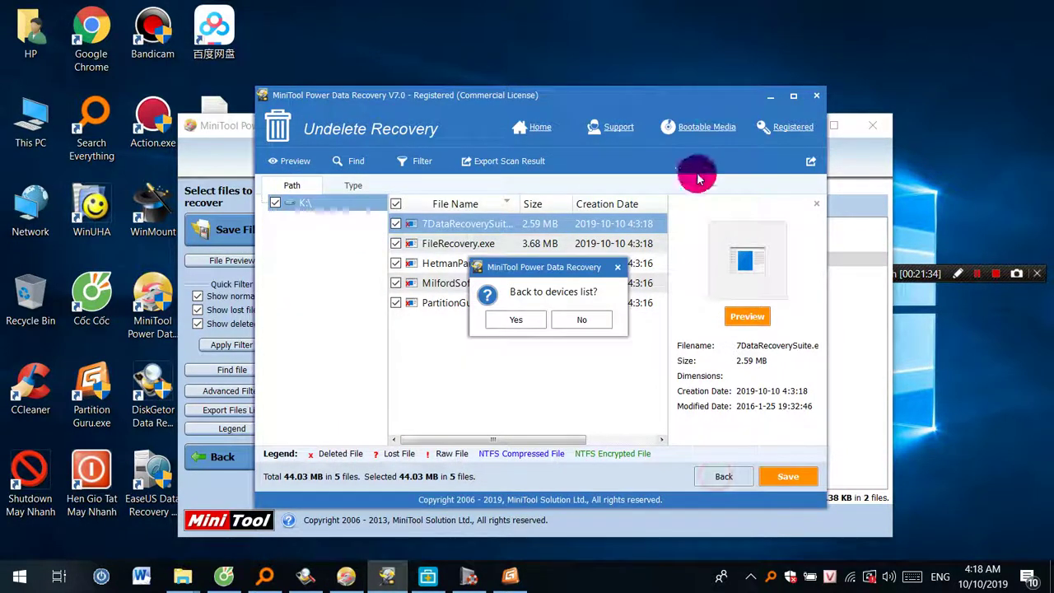
pyautogui.click(517, 320)
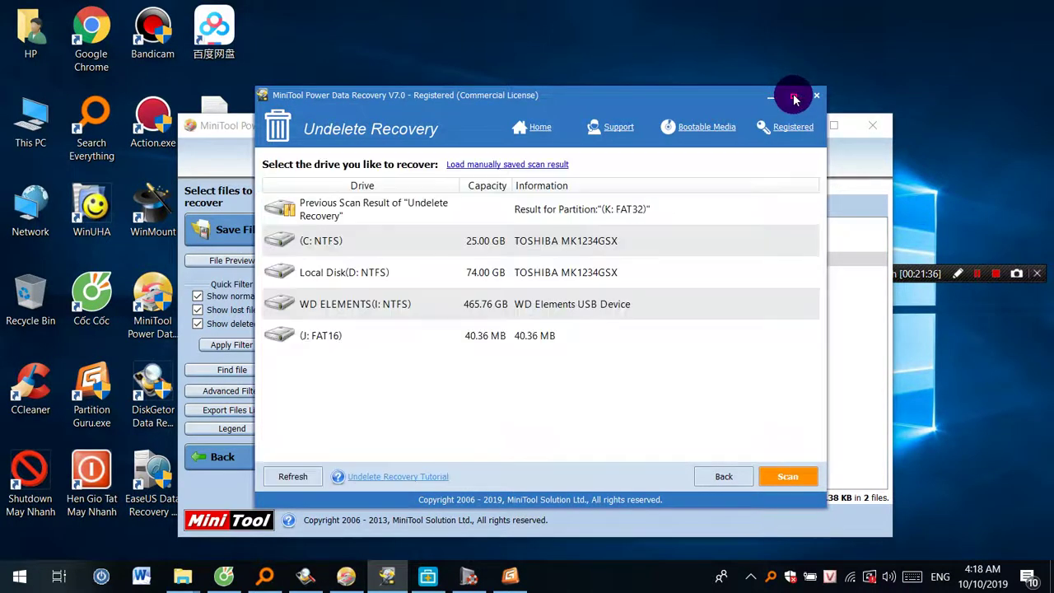
pyautogui.click(793, 97)
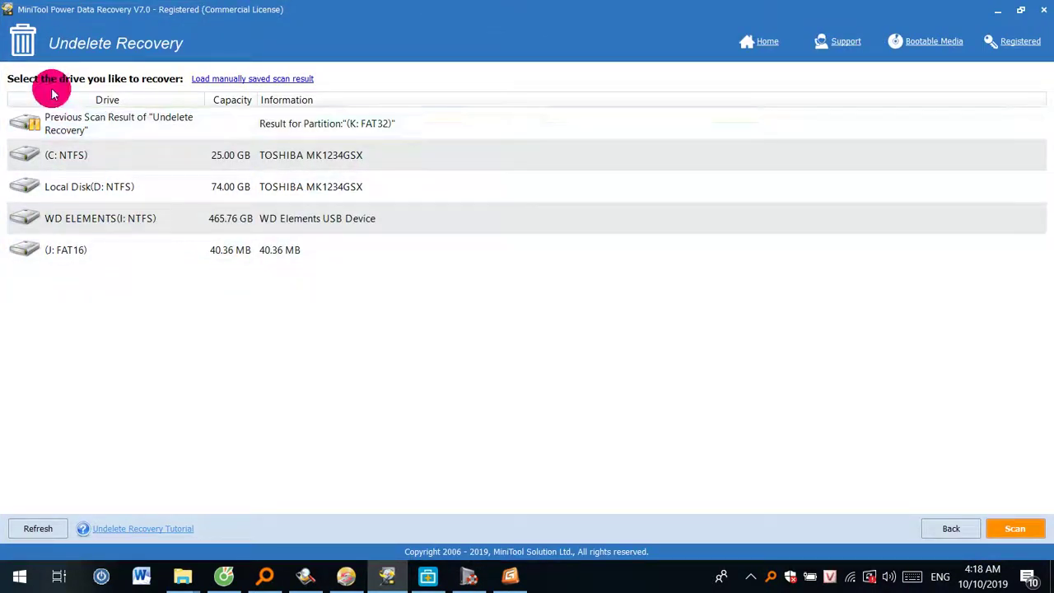
pyautogui.click(945, 529)
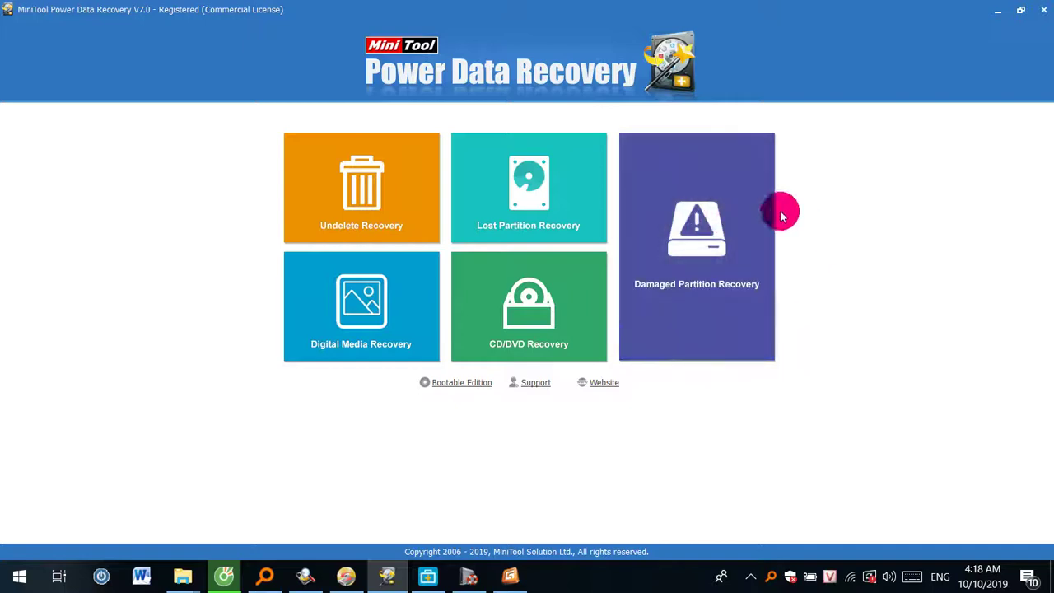
pyautogui.click(702, 239)
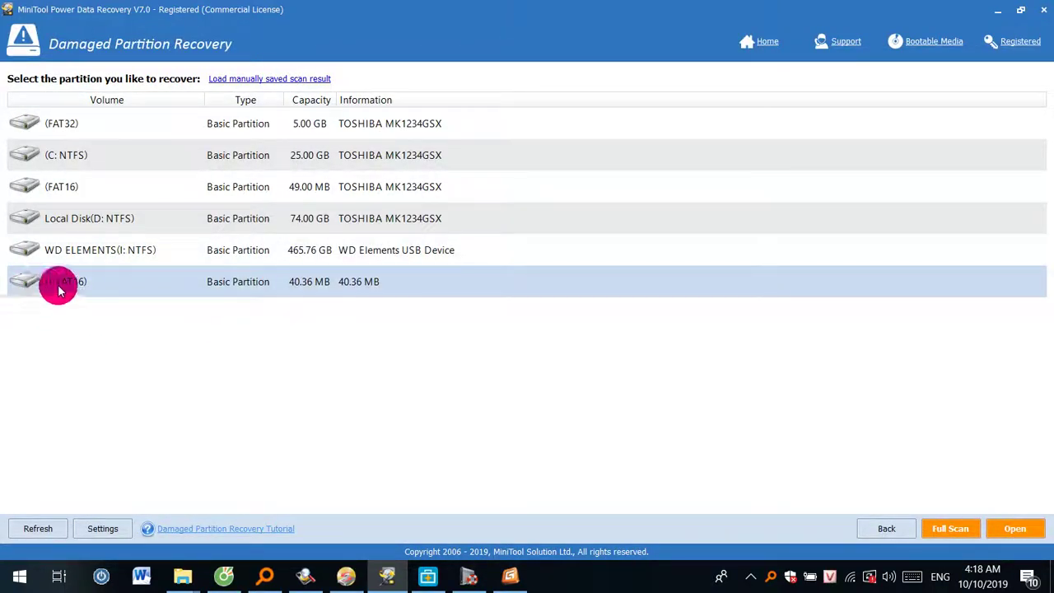
# - Run a full scan of the J: FAT16 partition, mark all RAW files, list the ZIP file folder and minimize the program
pyautogui.click(59, 284)
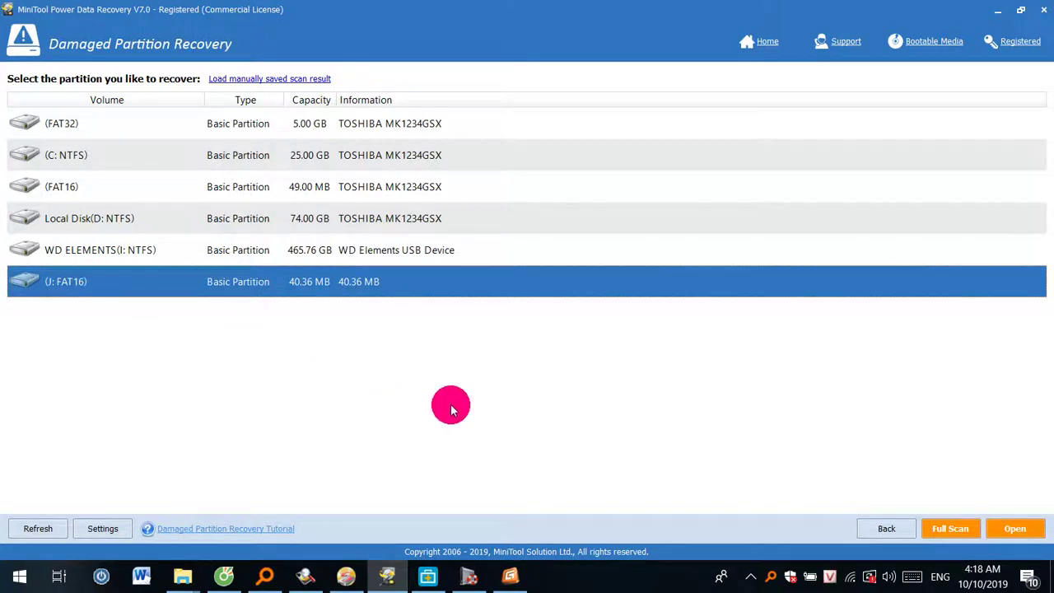
pyautogui.click(945, 531)
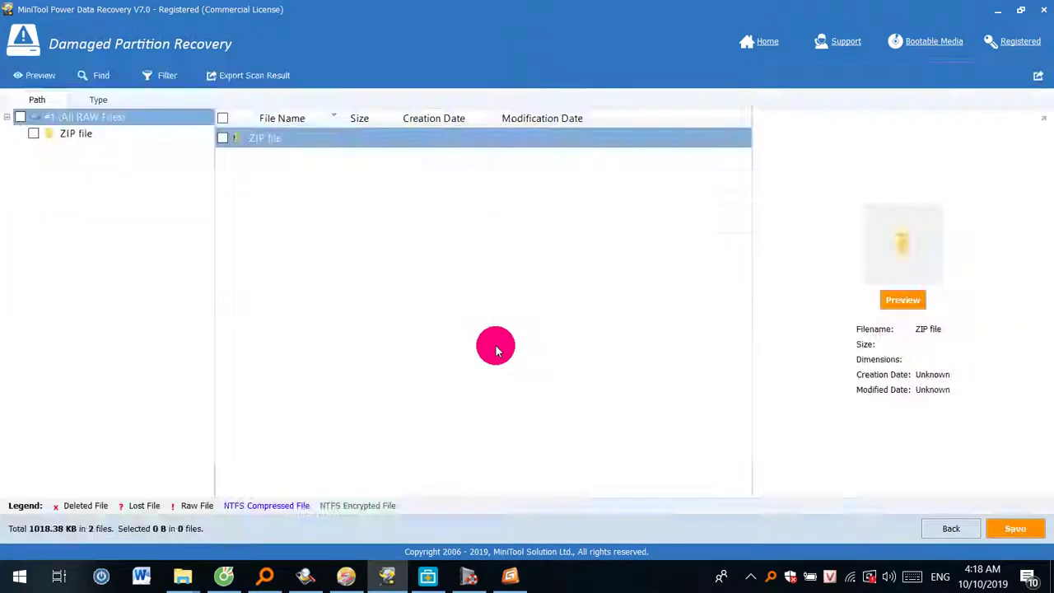
pyautogui.click(20, 118)
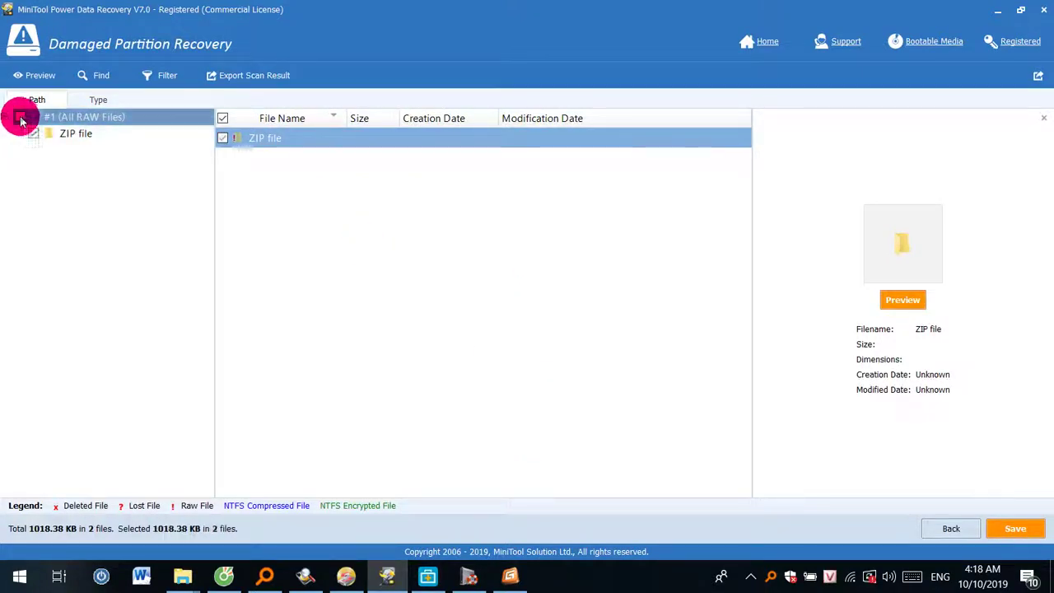
pyautogui.click(71, 134)
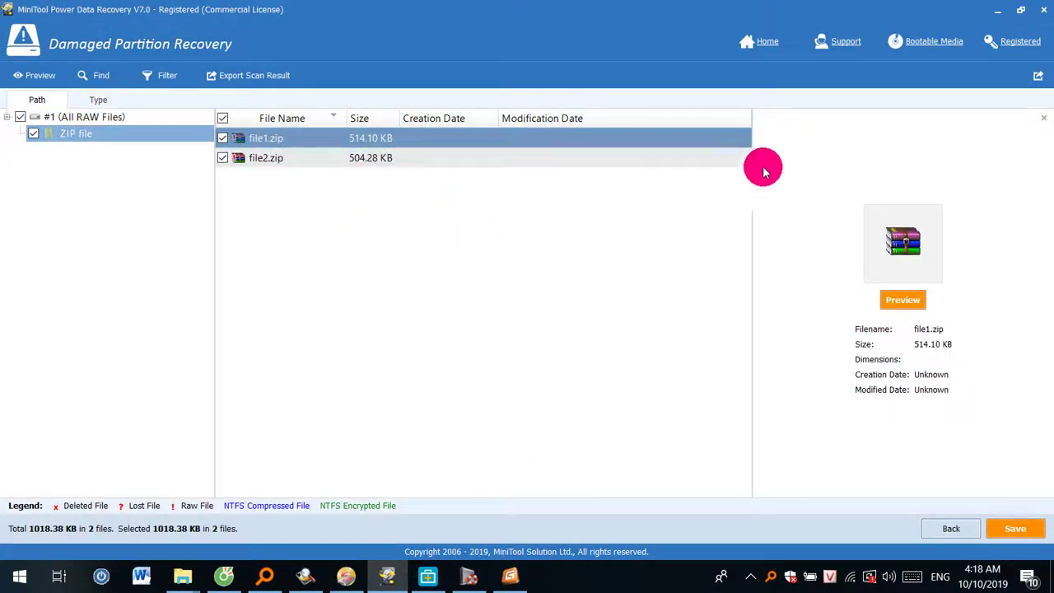
pyautogui.click(997, 11)
pyautogui.click(552, 258)
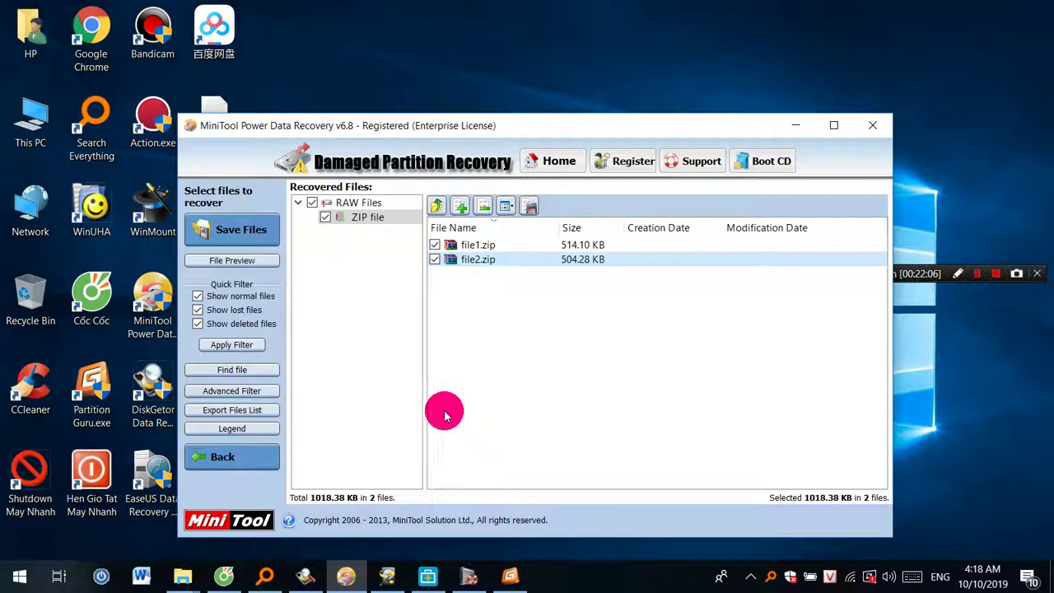
# - Switch to PartitionGuru, reselect Local Disk (K:) in the disk tree and close the program
pyautogui.click(508, 581)
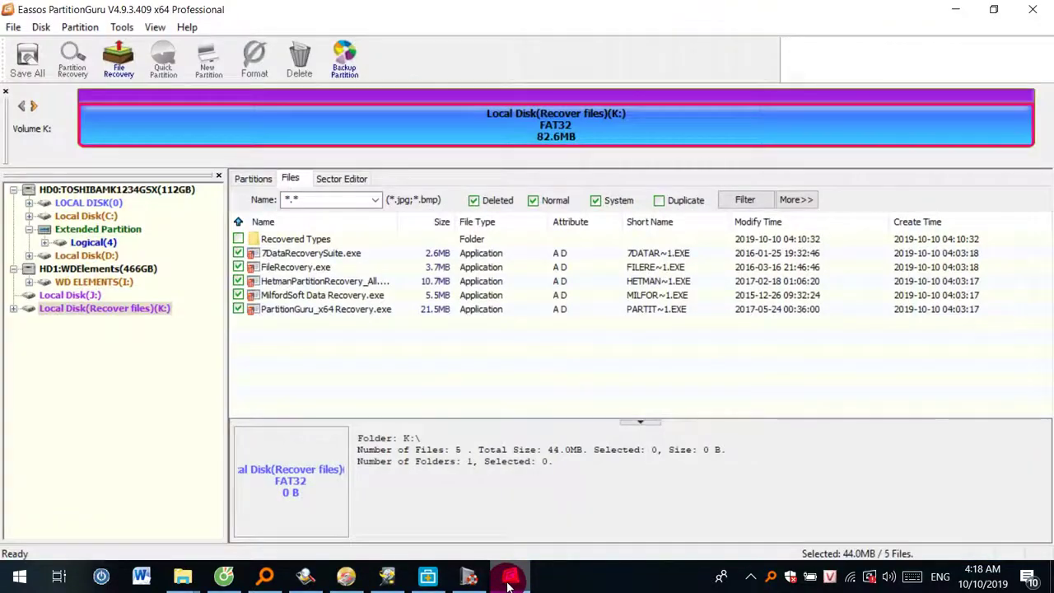
pyautogui.click(13, 30)
pyautogui.click(23, 28)
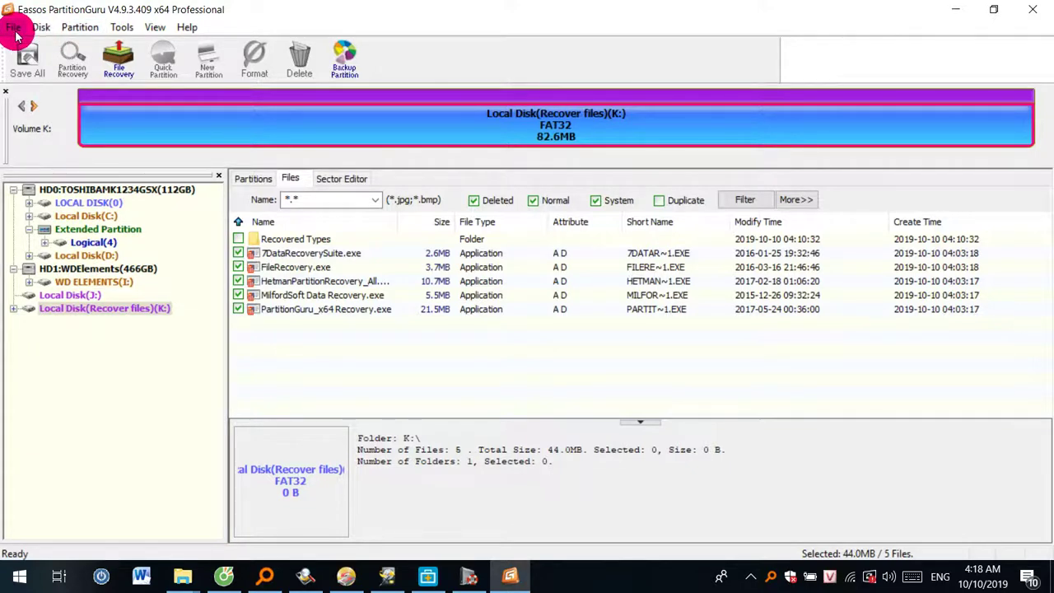
pyautogui.click(97, 191)
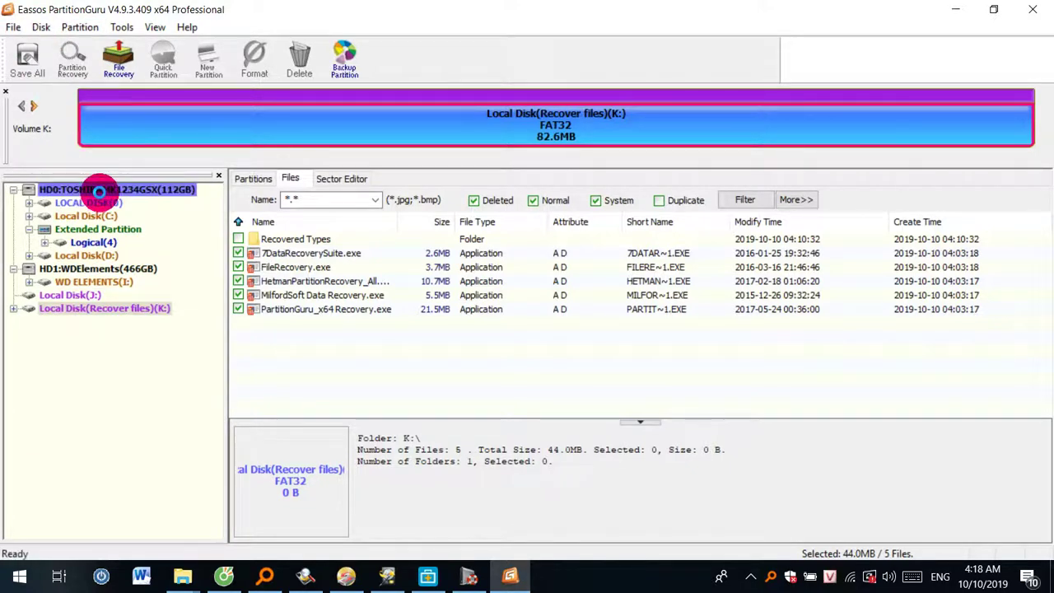
pyautogui.click(105, 311)
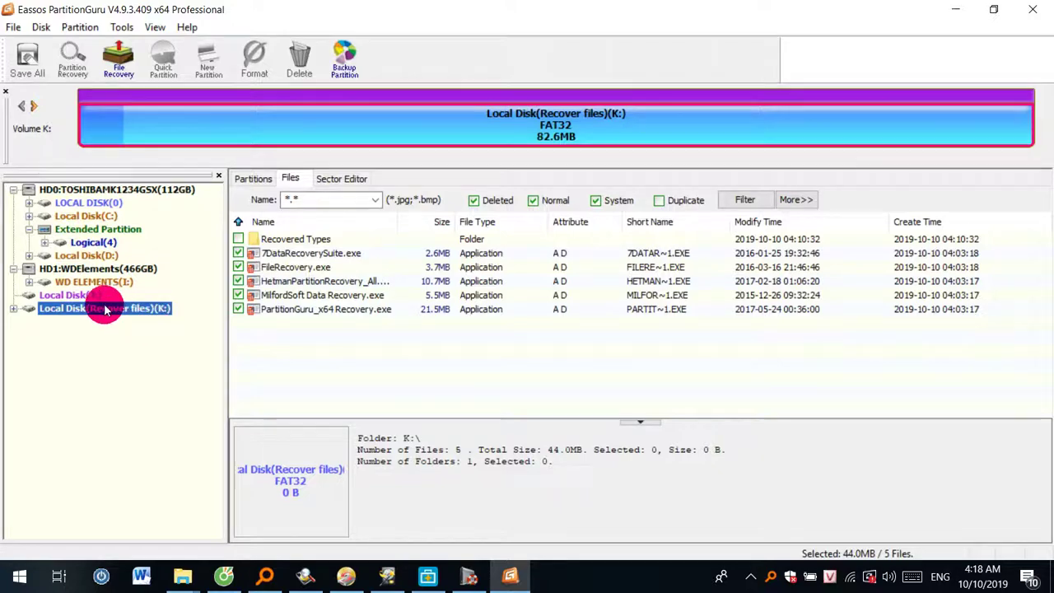
pyautogui.click(1033, 9)
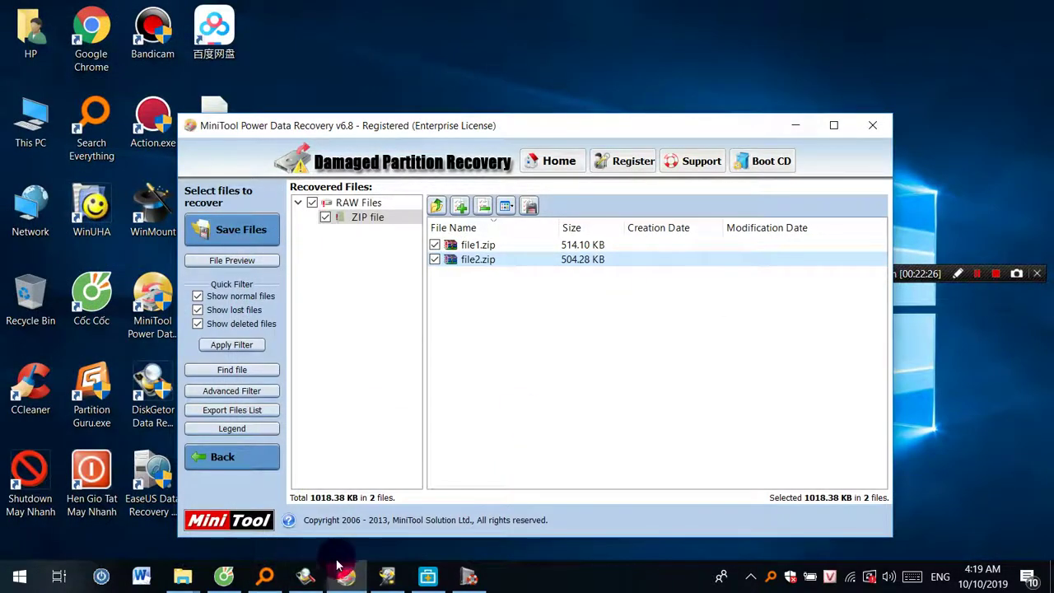
# - Launch PartitionGuru_x64 Recovery.exe from the Everything search results and clear the MiniTool v6.8 window off the desktop
pyautogui.click(265, 577)
pyautogui.click(746, 113)
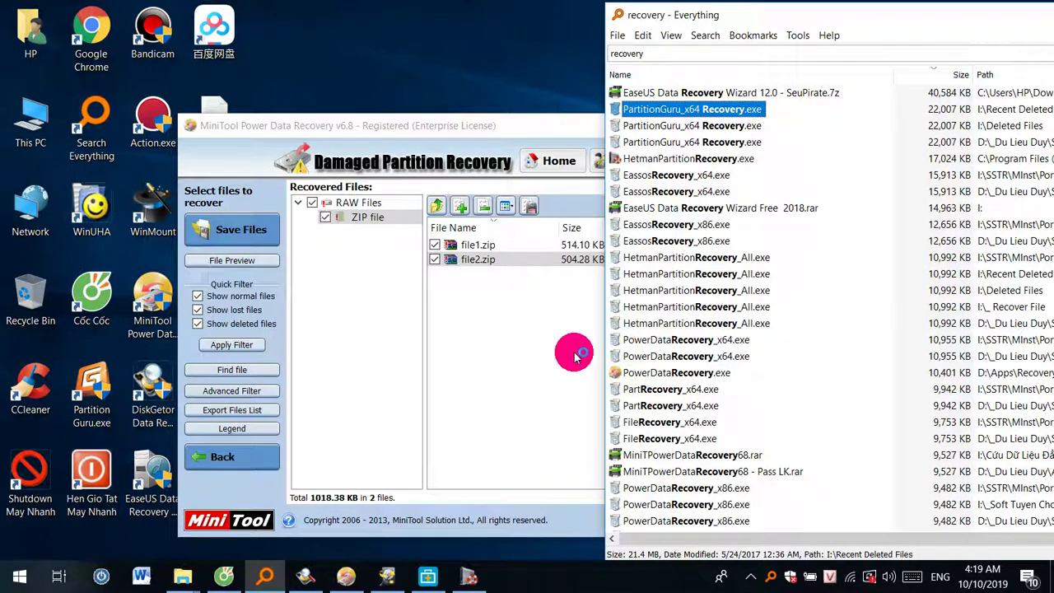
pyautogui.click(513, 130)
pyautogui.hotkey('alt', 'F4')
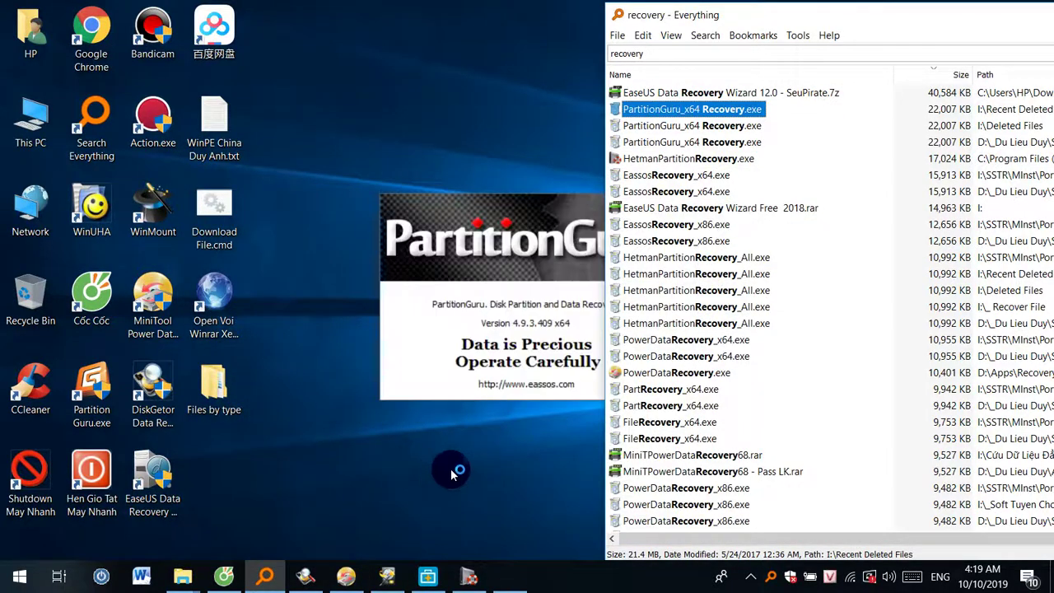
# - Switch to Hetman Partition Recovery, go back from the K: results to the Computer overview, and switch to PartitionGuru
pyautogui.click(469, 577)
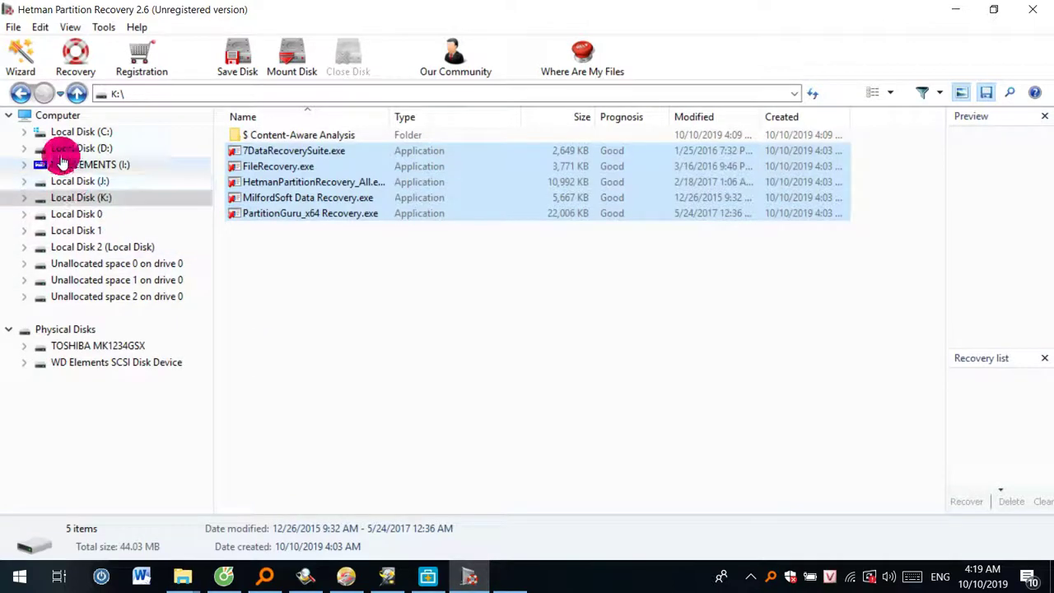
pyautogui.click(21, 95)
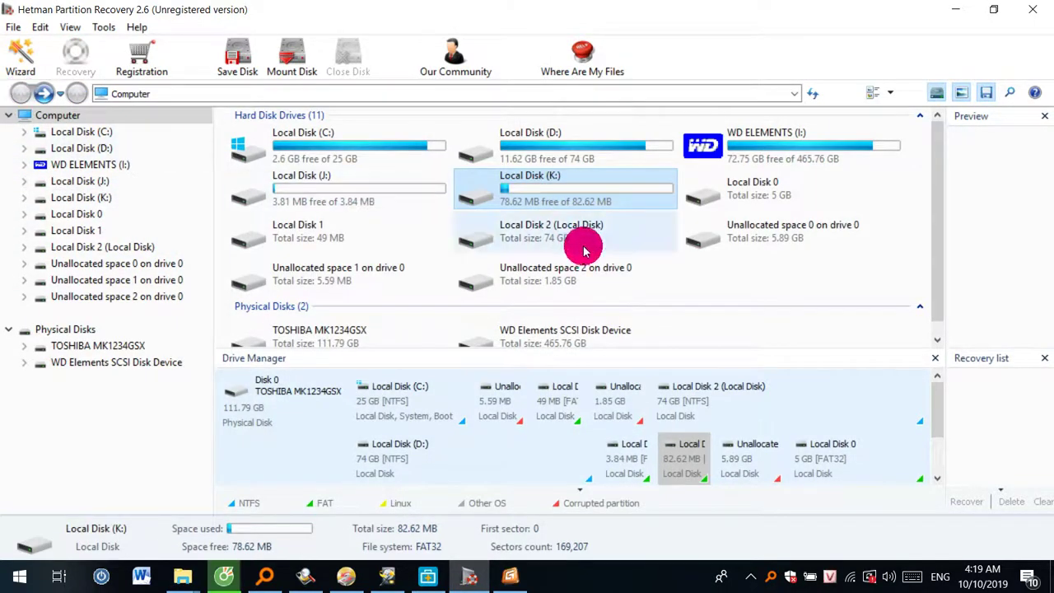
pyautogui.click(512, 578)
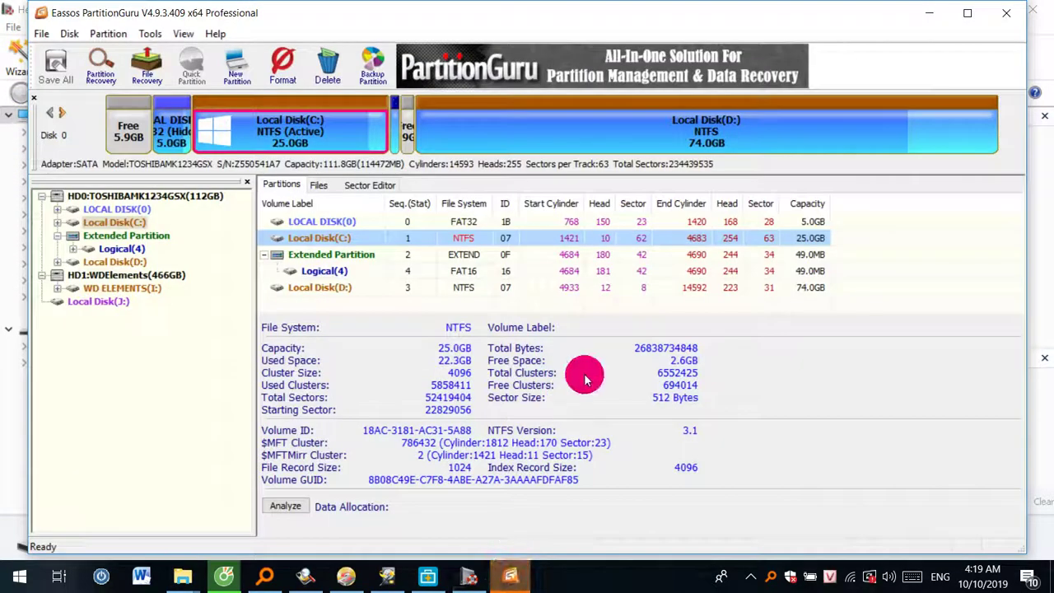
pyautogui.click(99, 302)
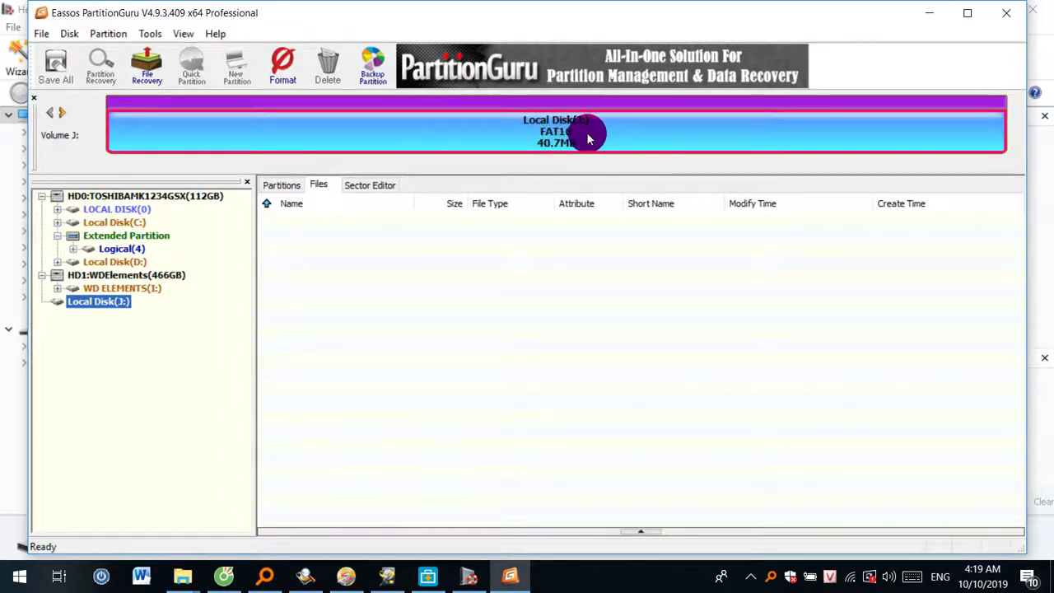
pyautogui.click(146, 66)
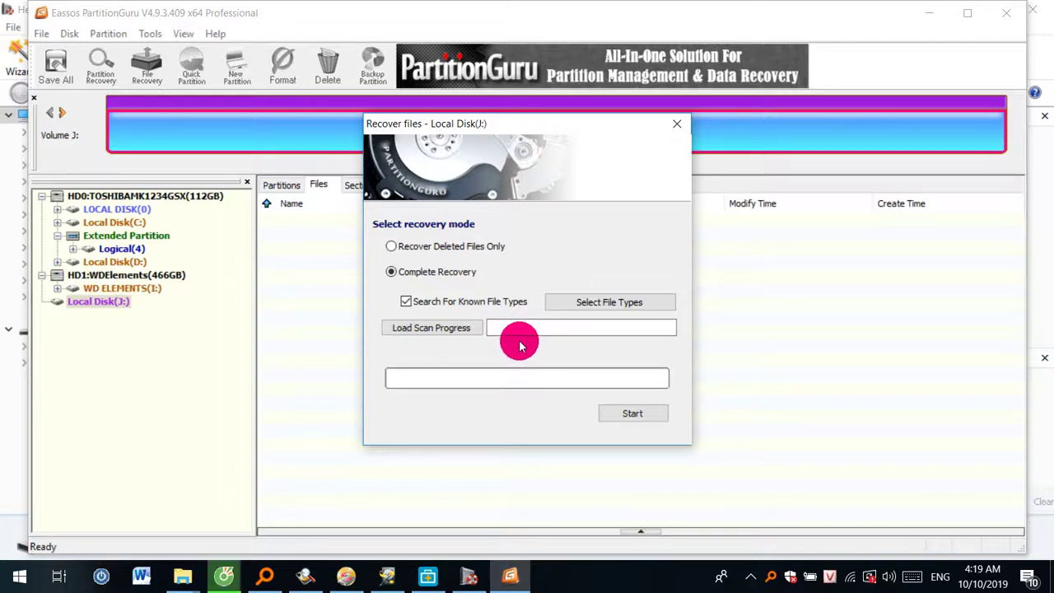
pyautogui.click(677, 124)
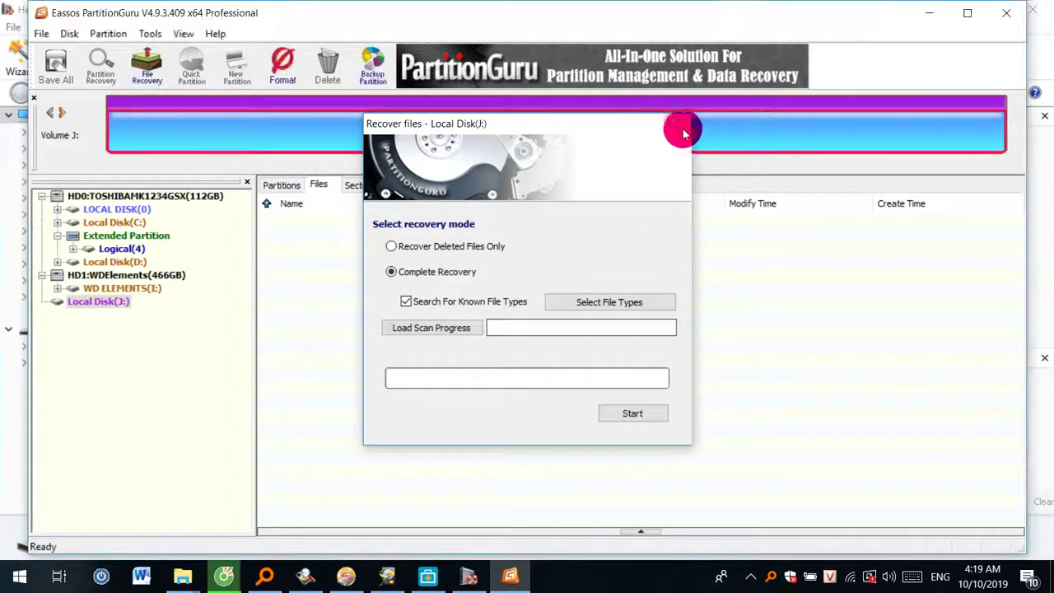
pyautogui.click(105, 277)
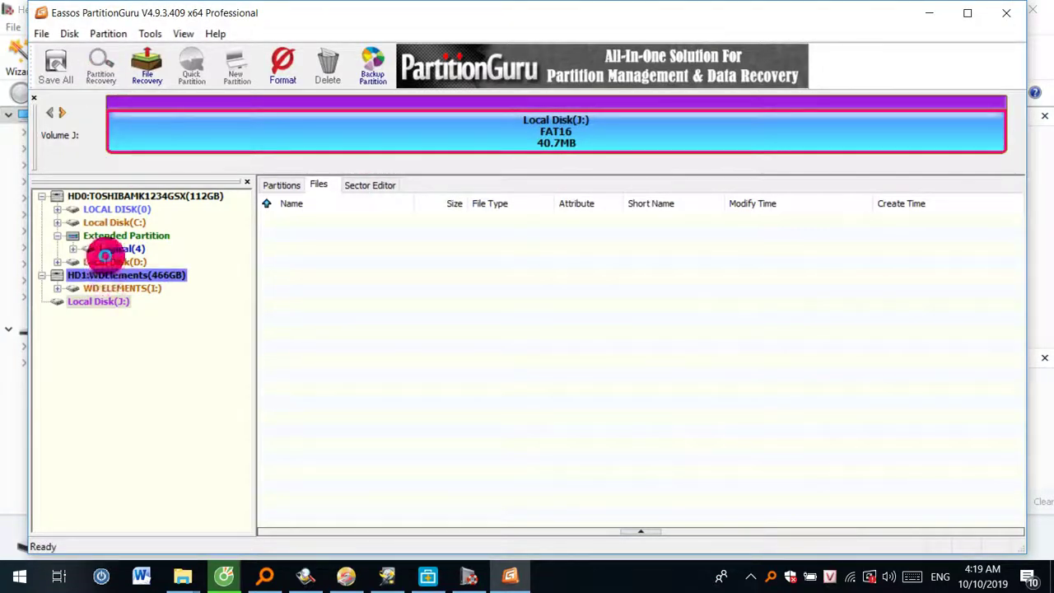
pyautogui.click(103, 82)
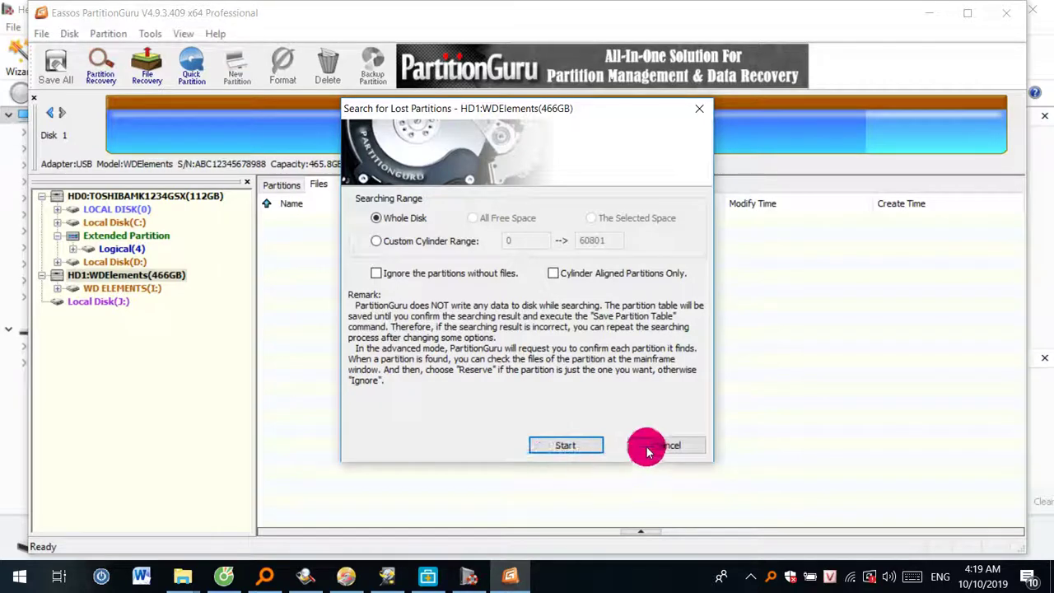
pyautogui.click(649, 446)
# - Run a Complete Recovery scan of Local Disk (J:) that also searches for known file types
pyautogui.click(99, 300)
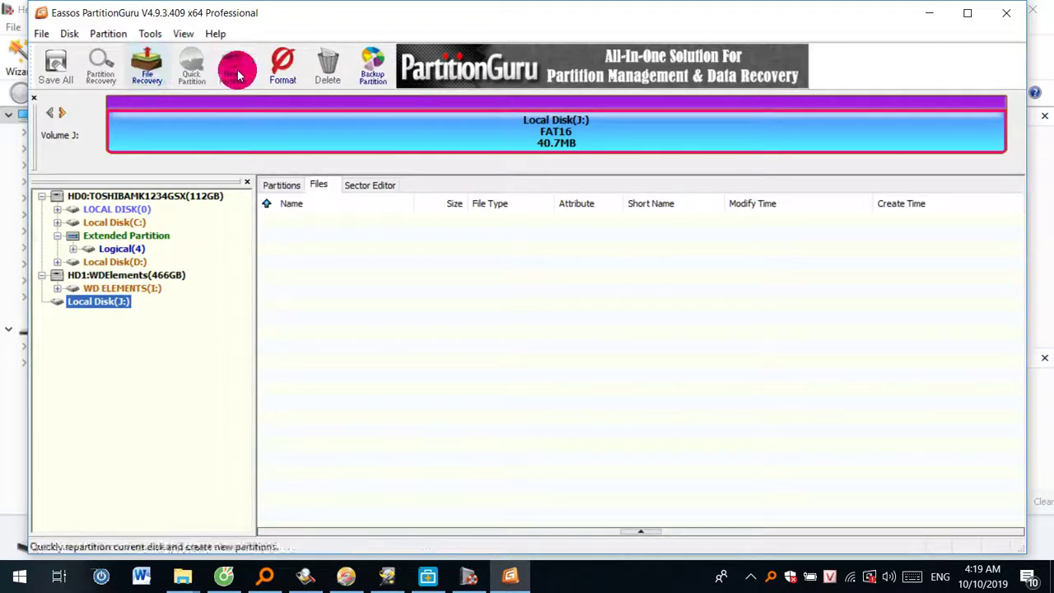
pyautogui.click(153, 78)
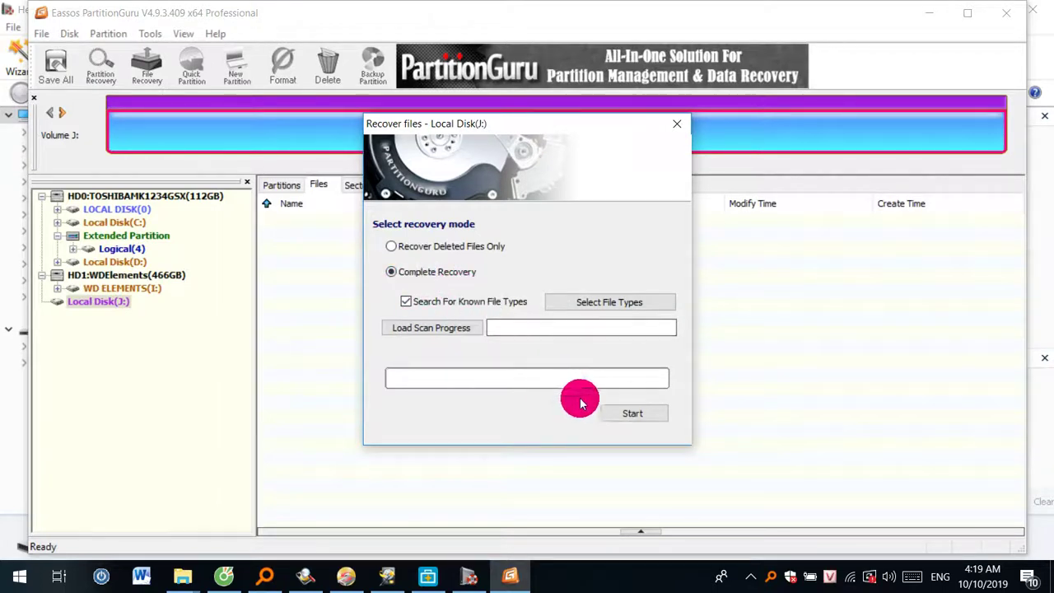
pyautogui.click(623, 413)
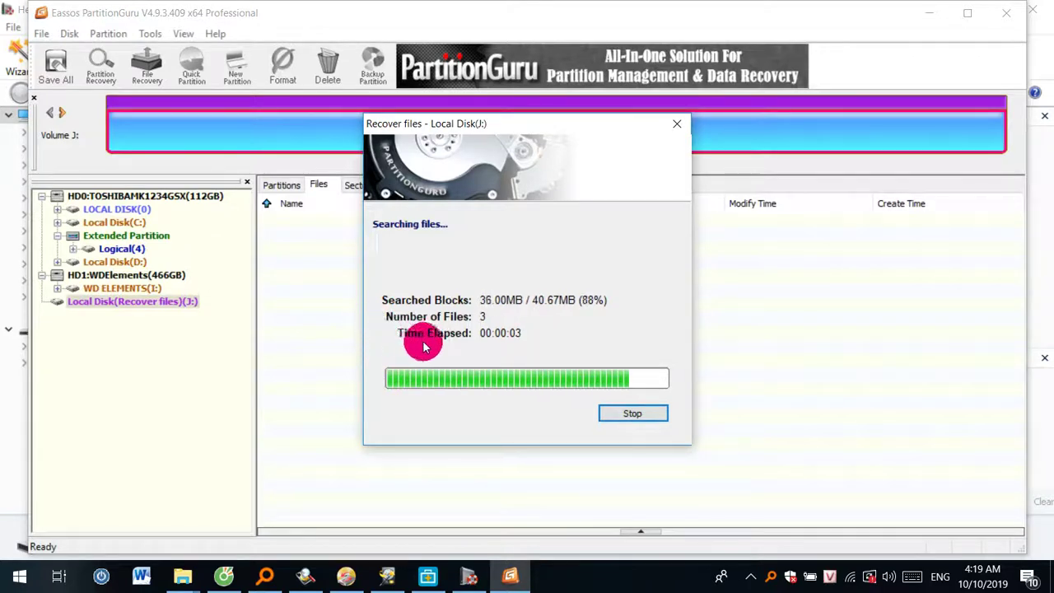
pyautogui.click(646, 328)
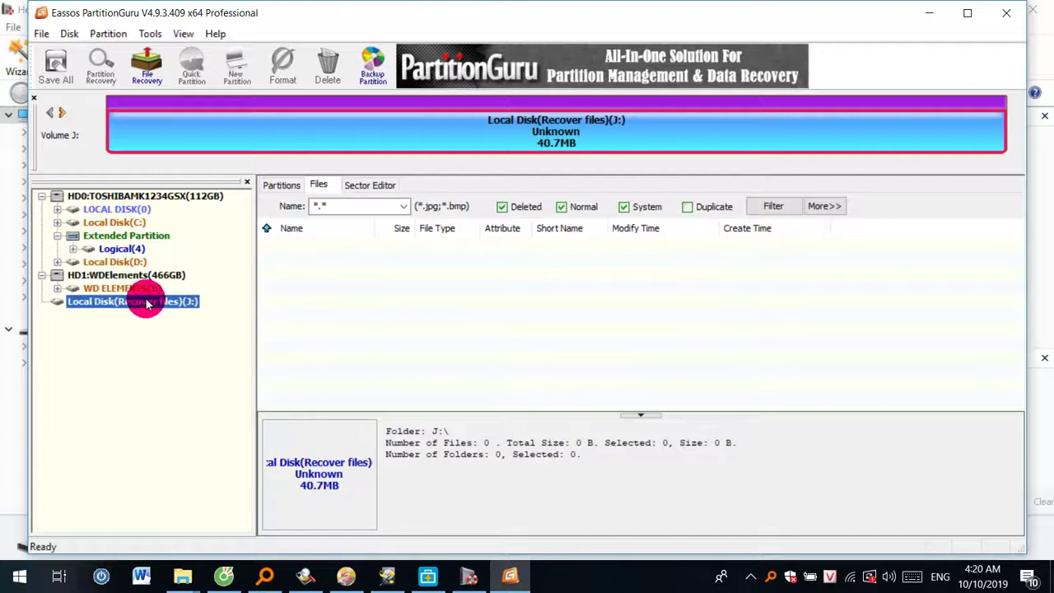
# - Discard the recovery result for Local Disk (J:) and repeat the Complete Recovery scan
pyautogui.click(147, 66)
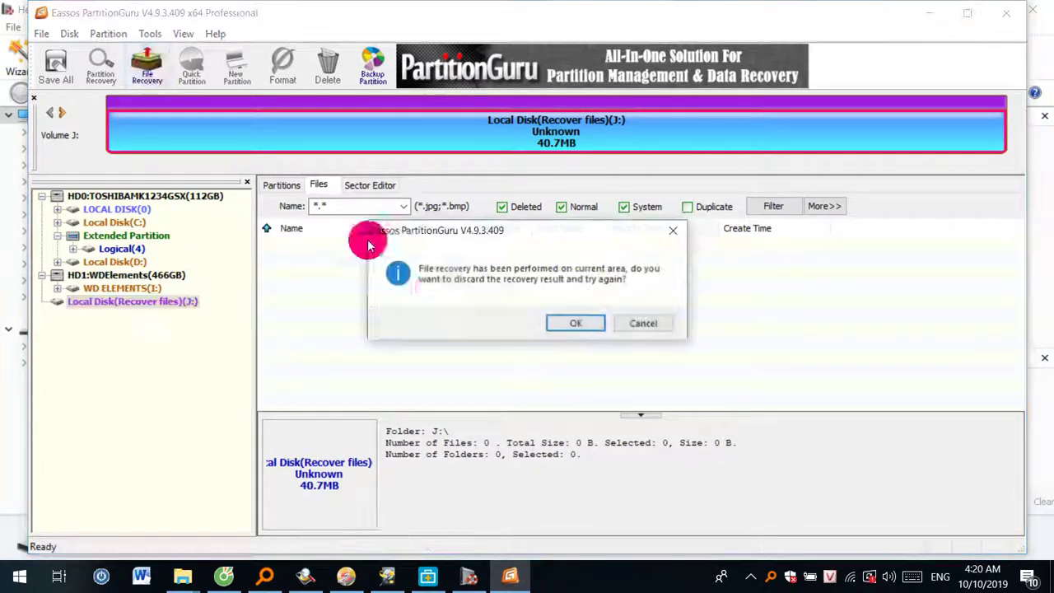
pyautogui.click(576, 322)
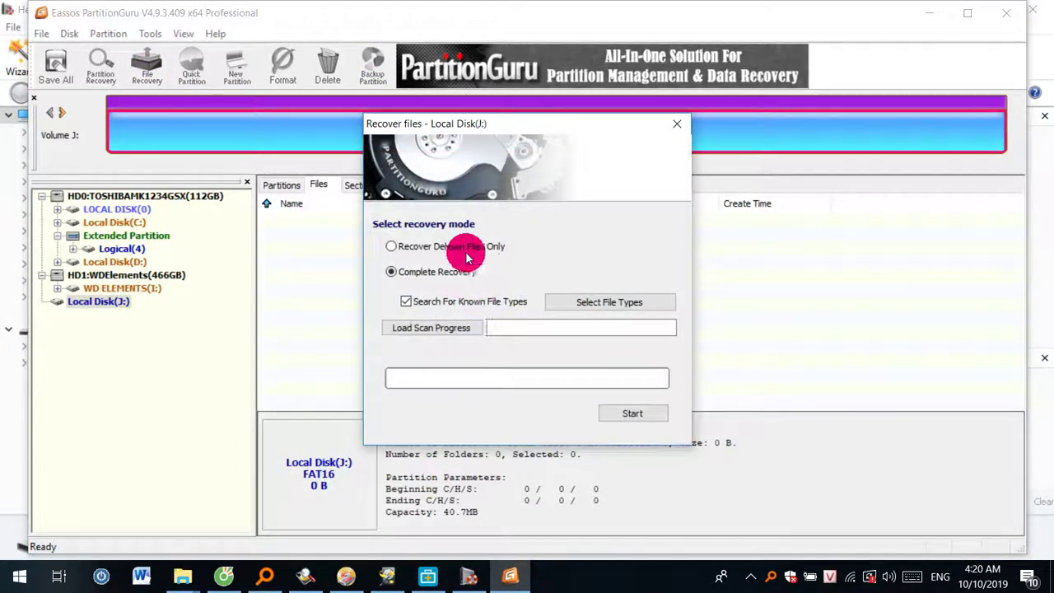
pyautogui.click(625, 413)
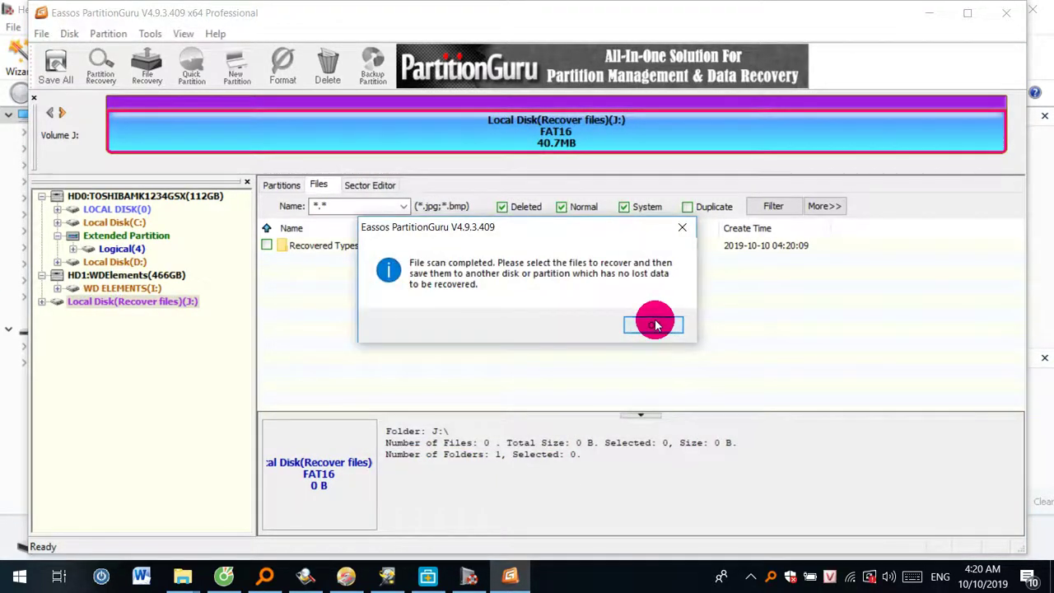
pyautogui.click(654, 321)
# - Examine the recovered file types on J:, listing the ZIP archive files and the EXE Windows application files
pyautogui.doubleClick(326, 252)
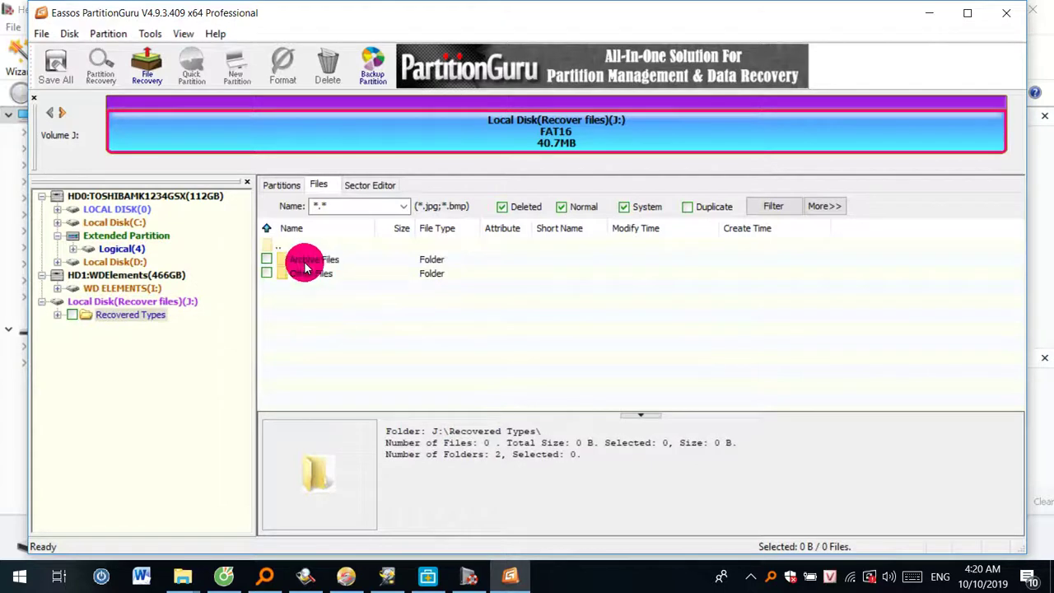
pyautogui.doubleClick(307, 260)
pyautogui.doubleClick(320, 265)
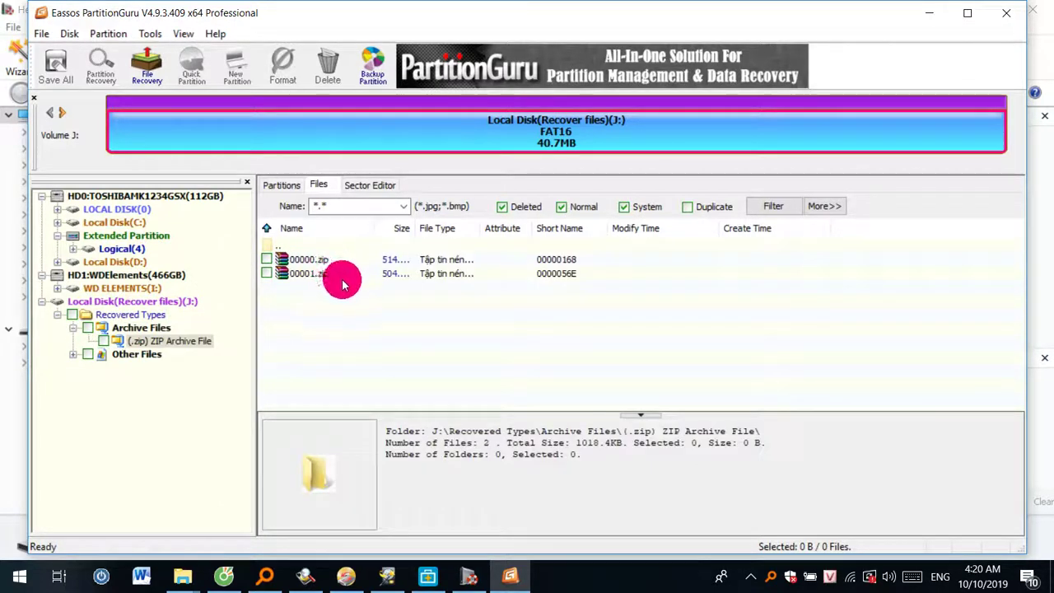
pyautogui.moveTo(414, 228); pyautogui.dragTo(506, 230)
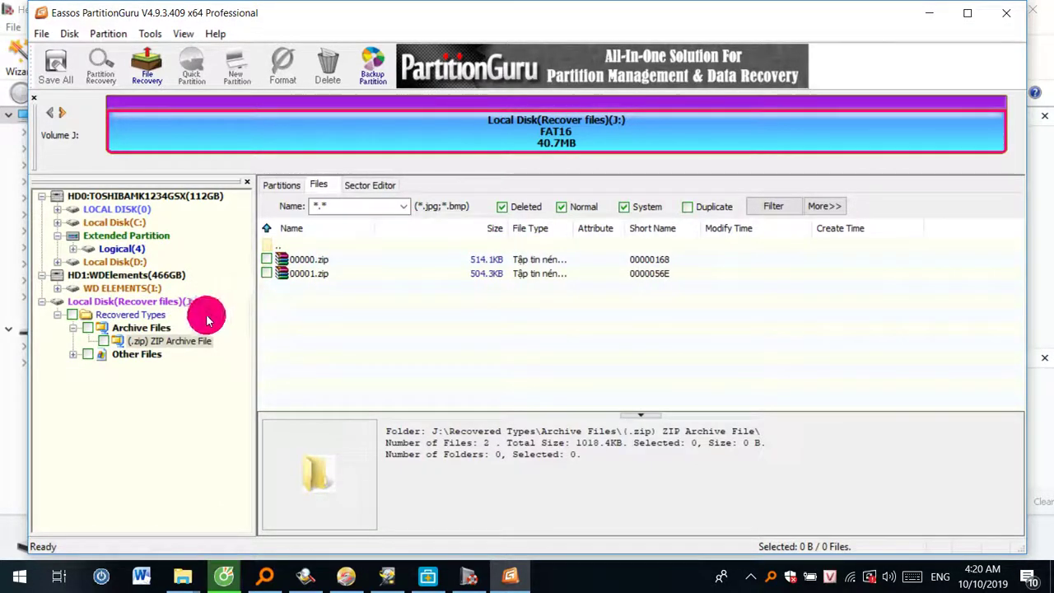
pyautogui.click(138, 354)
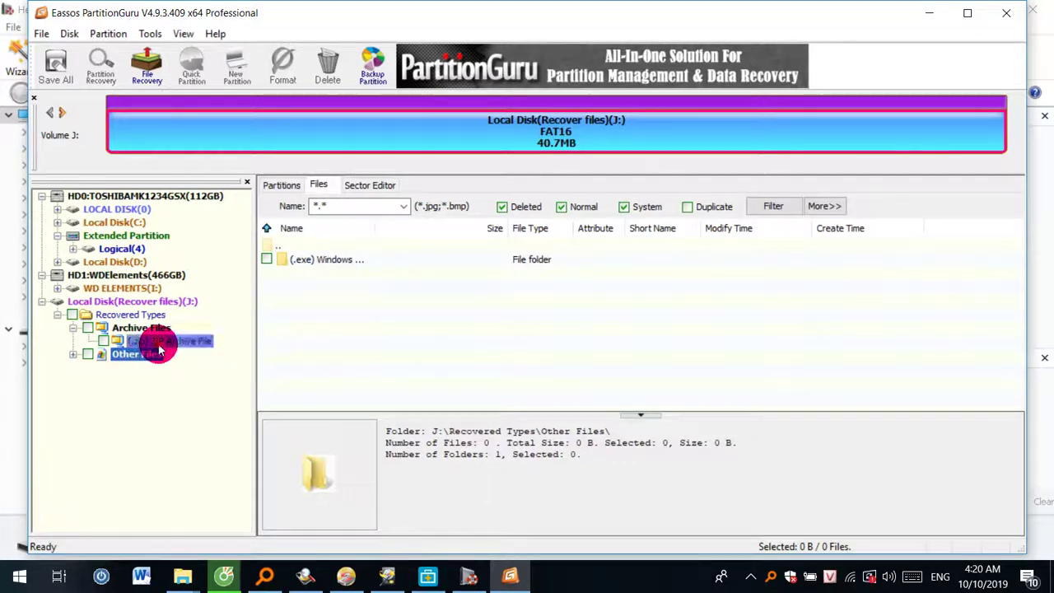
pyautogui.click(158, 344)
pyautogui.click(134, 352)
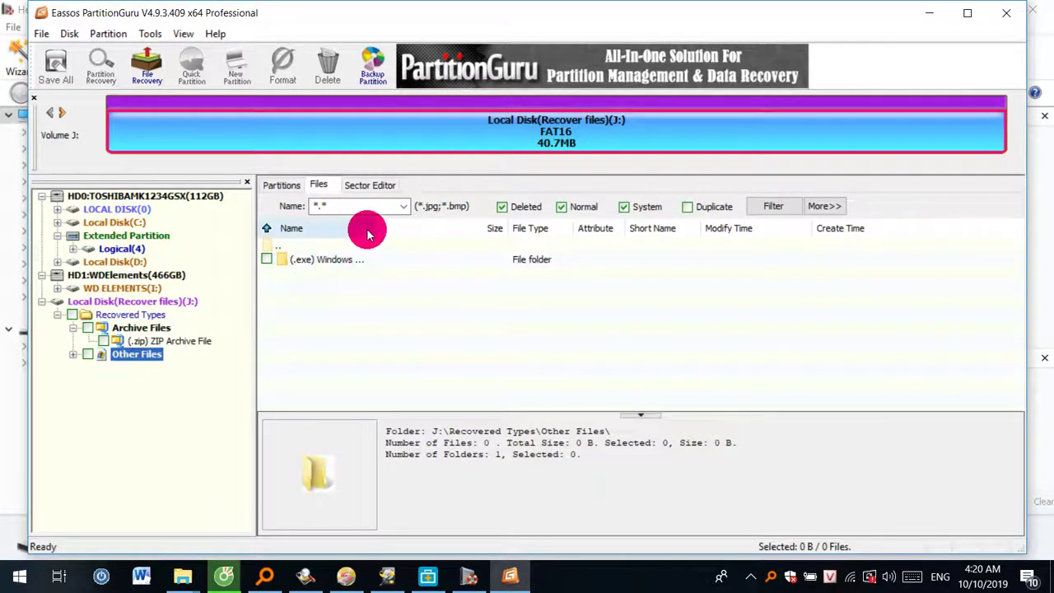
pyautogui.doubleClick(357, 260)
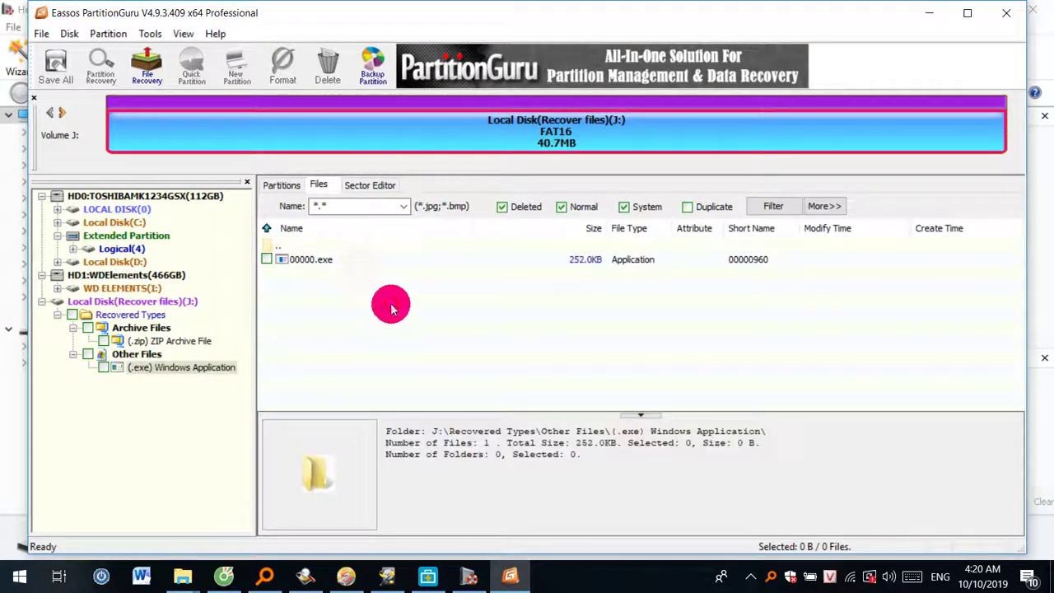
# - Mark the recovered 00000.exe and copy it to the Desktop folder
pyautogui.click(282, 262)
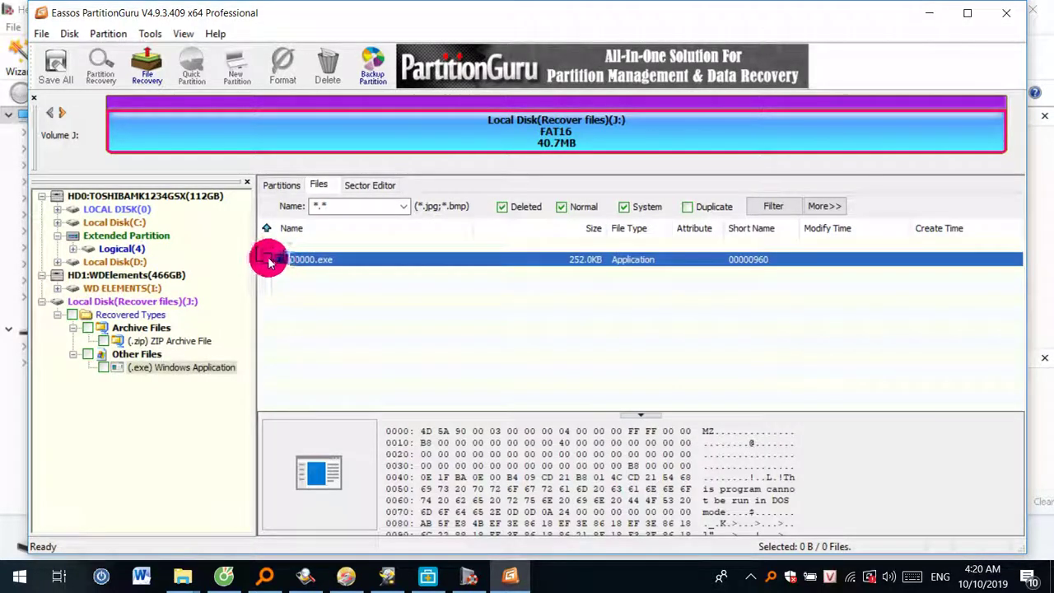
pyautogui.click(268, 260)
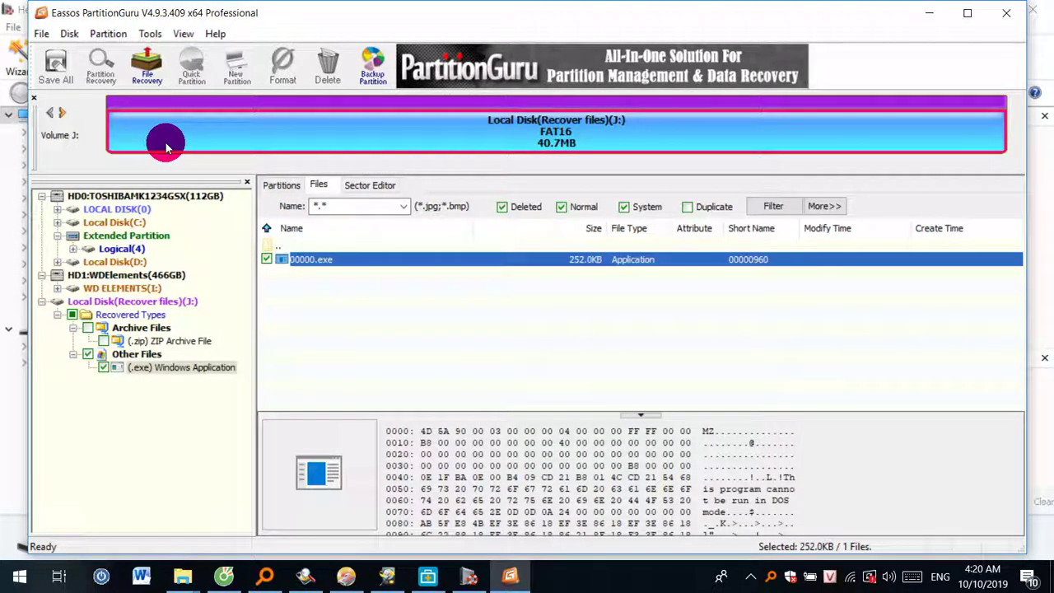
pyautogui.click(147, 70)
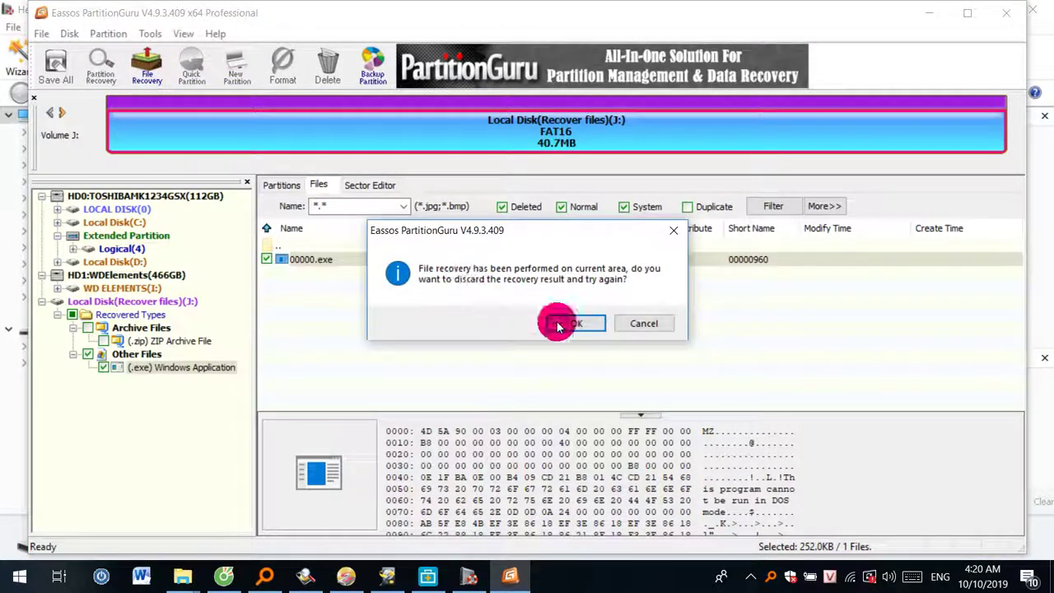
pyautogui.click(578, 324)
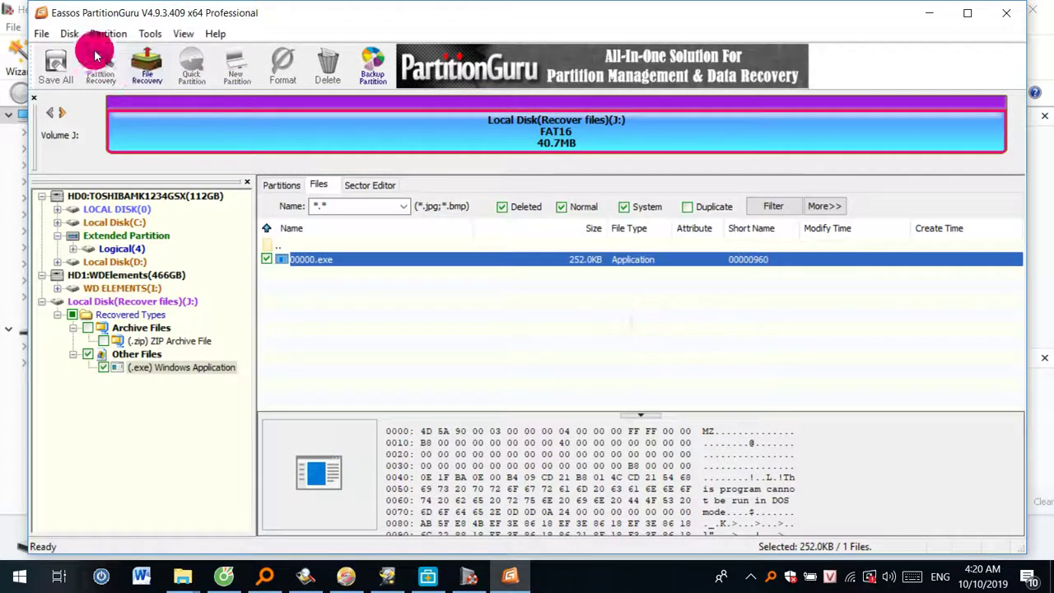
pyautogui.click(41, 34)
pyautogui.click(68, 54)
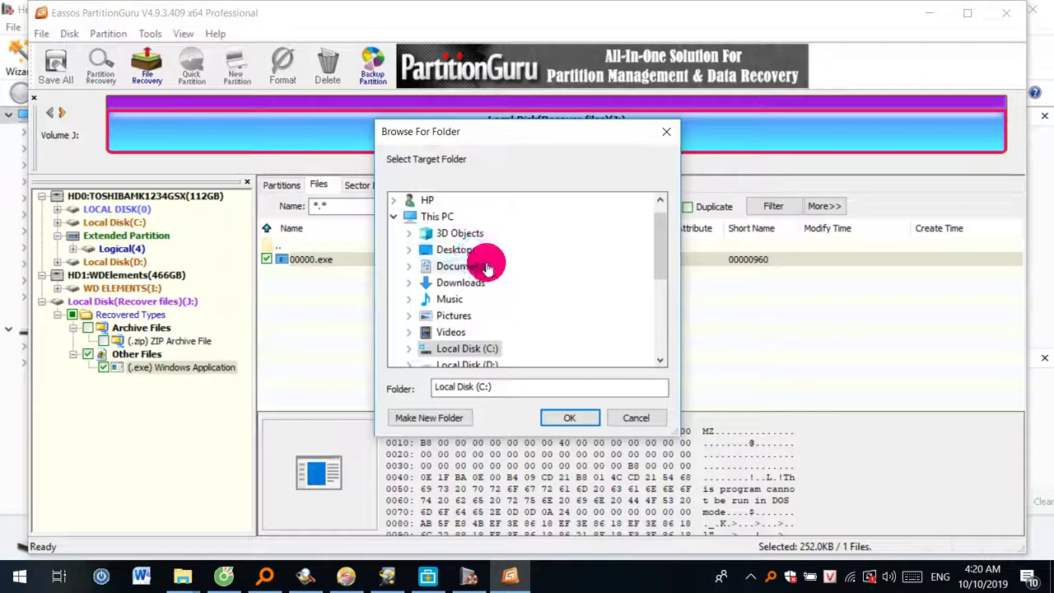
pyautogui.click(554, 418)
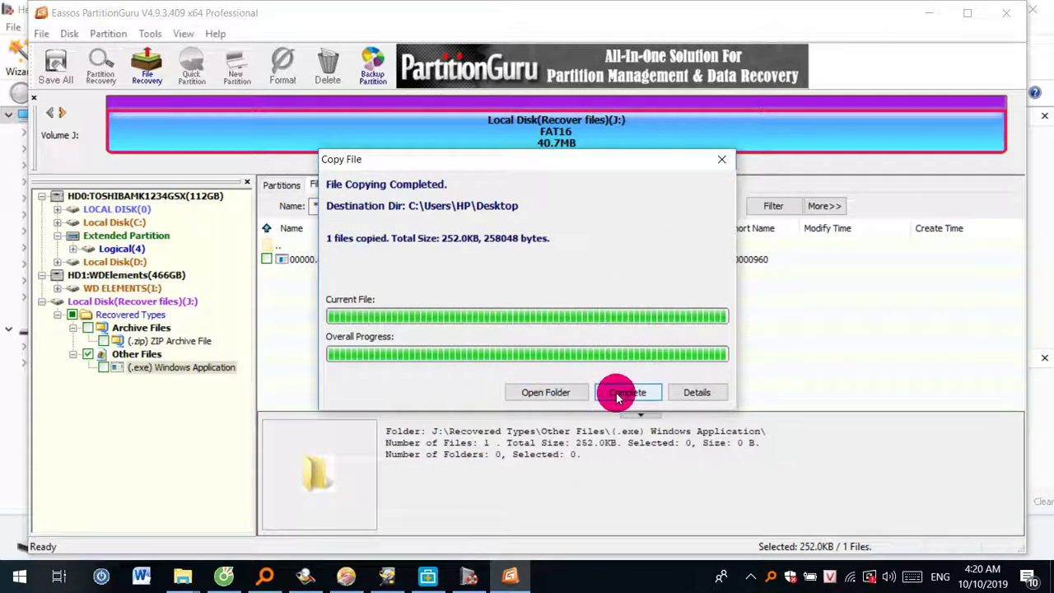
# - Open the destination folder, test-run the recovered 00000.exe, exit it, and close the folder and the copy report
pyautogui.click(583, 392)
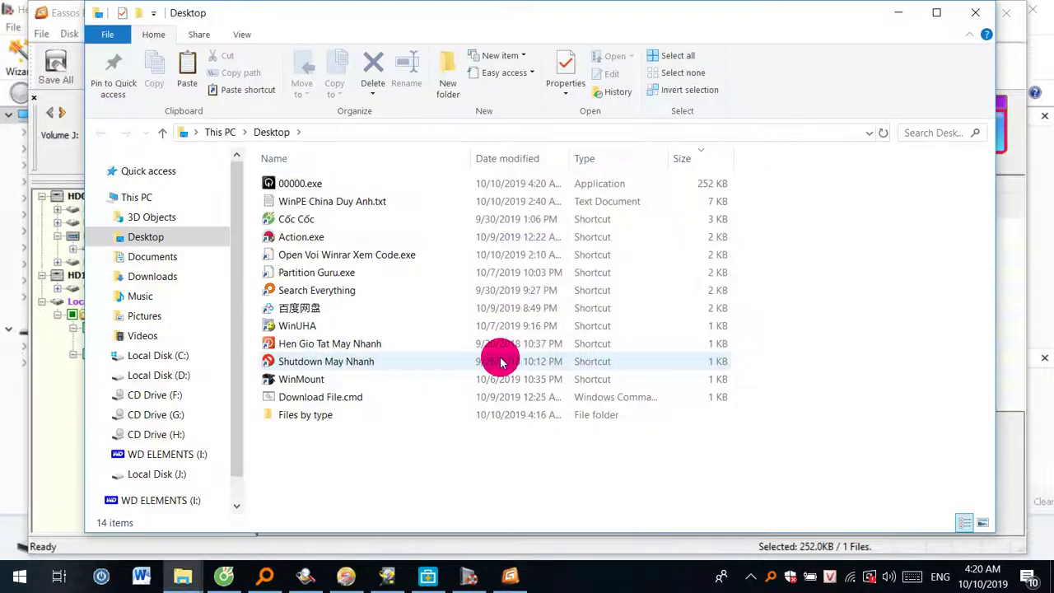
pyautogui.click(305, 187)
pyautogui.doubleClick(306, 191)
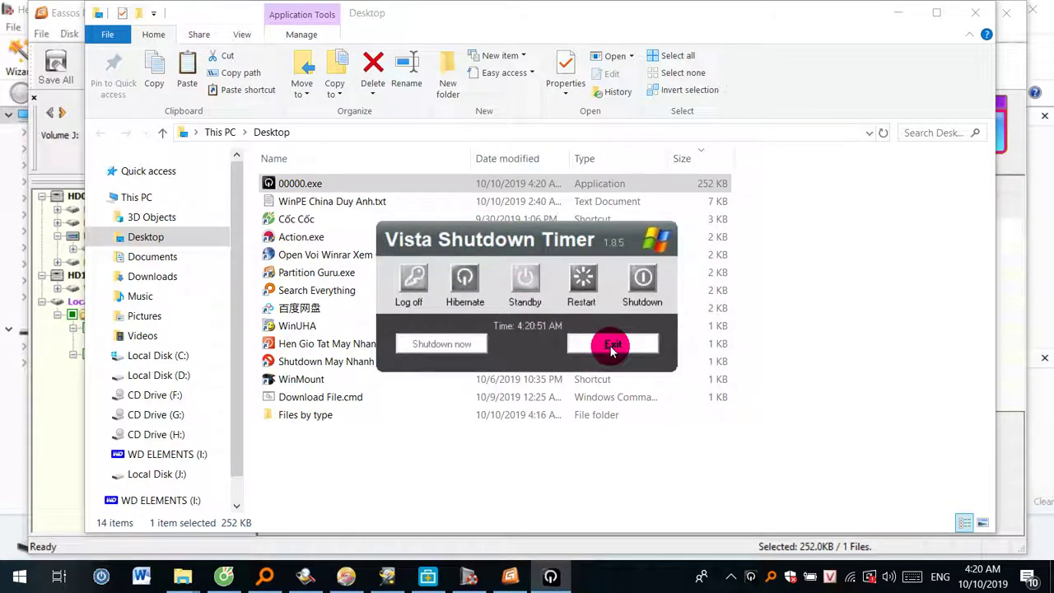
pyautogui.click(611, 346)
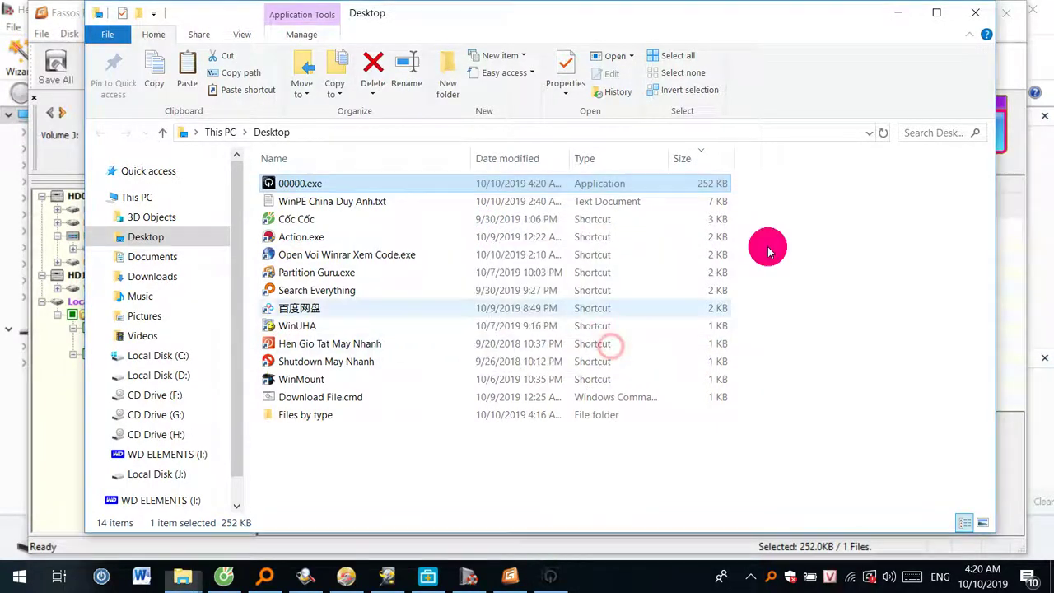
pyautogui.click(972, 17)
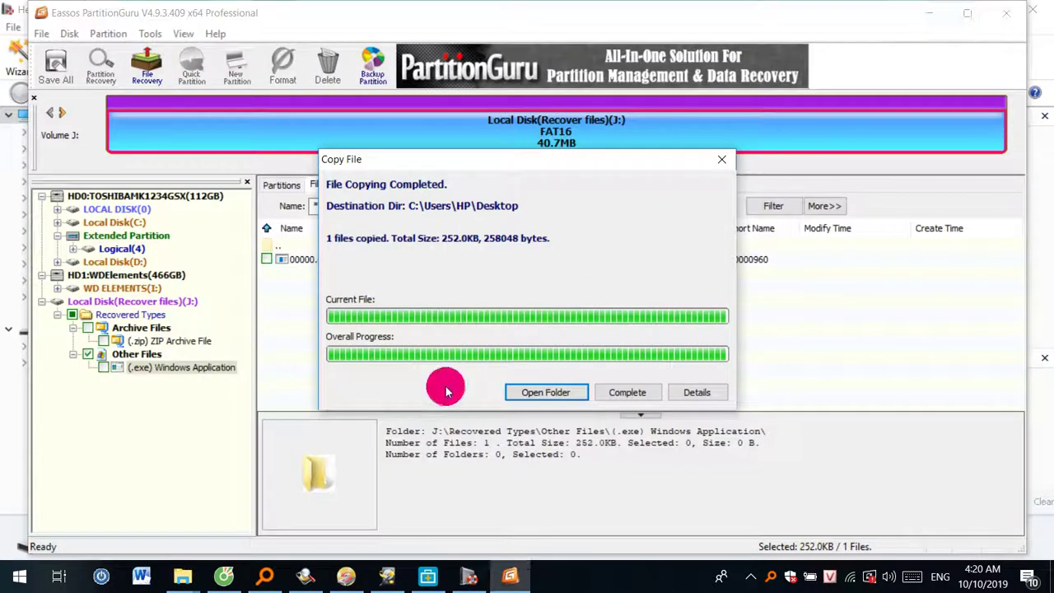
pyautogui.click(727, 161)
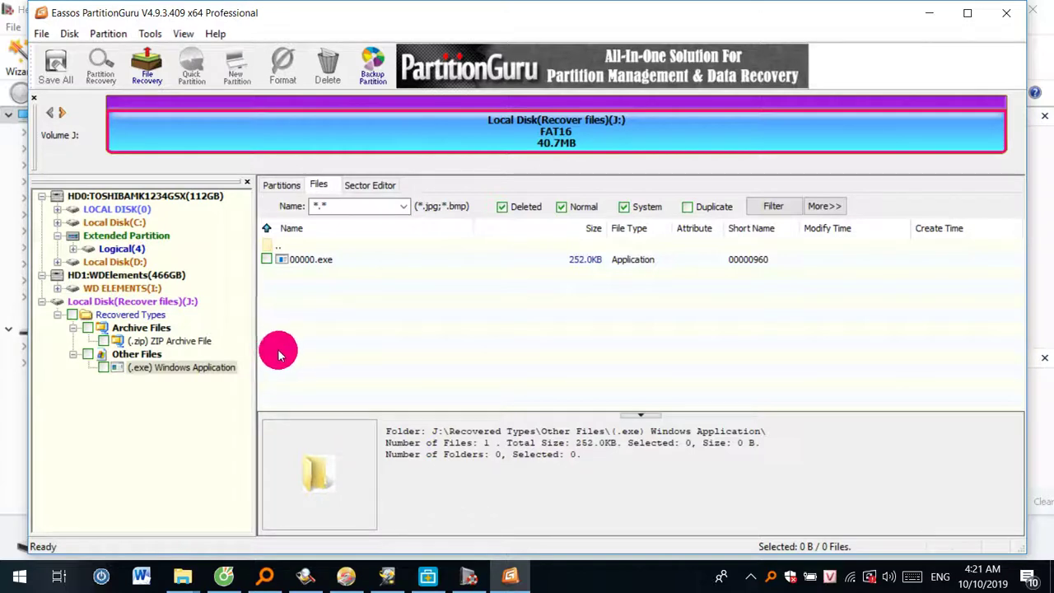
# - Switch to Hetman Partition Recovery, review the files found on Local Disk (K:) and return to the Computer overview
pyautogui.click(937, 16)
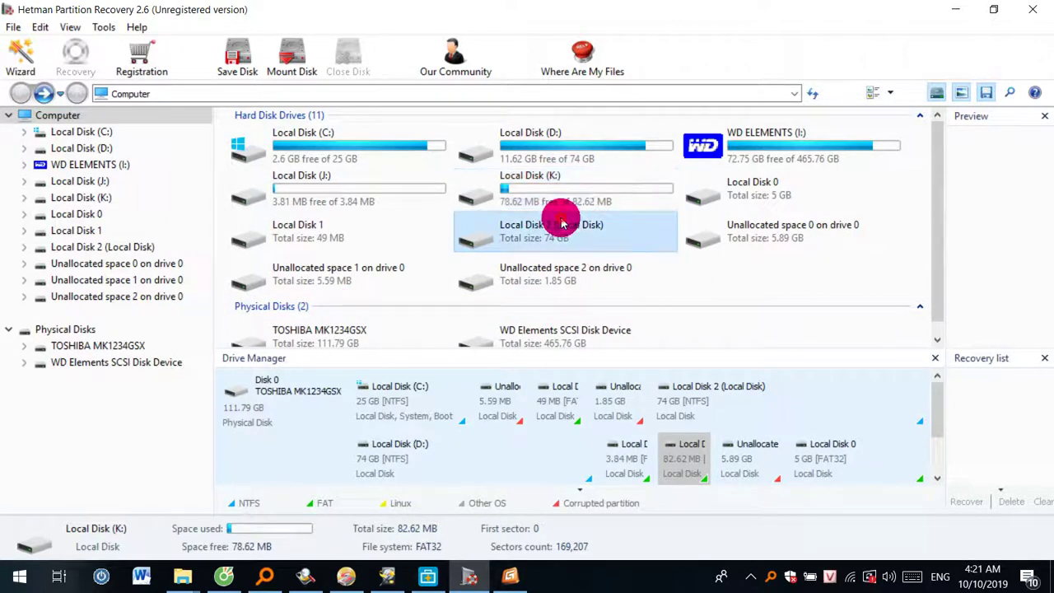
pyautogui.click(565, 218)
pyautogui.click(573, 205)
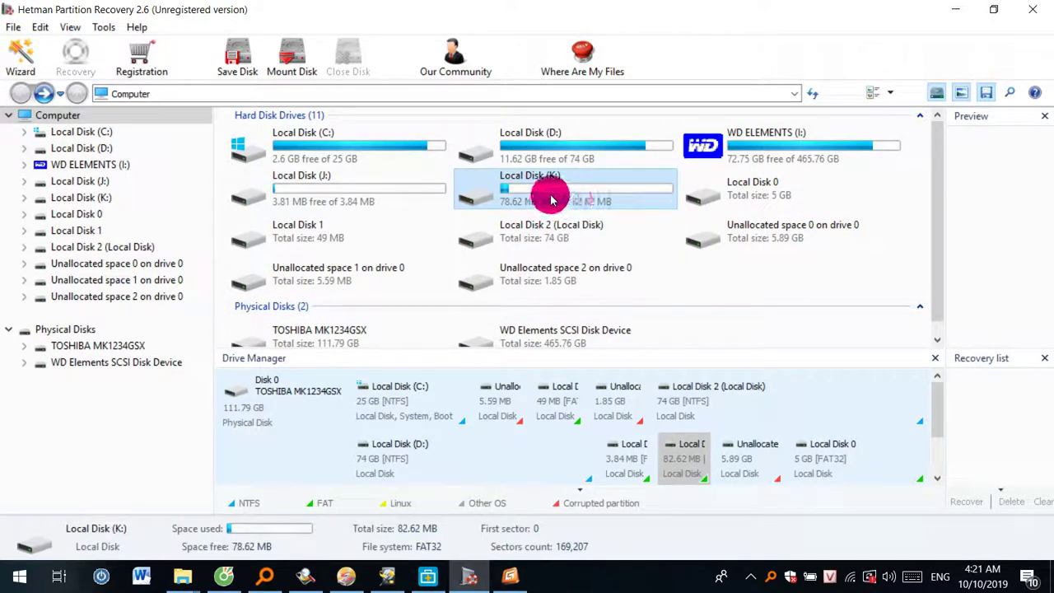
pyautogui.doubleClick(552, 200)
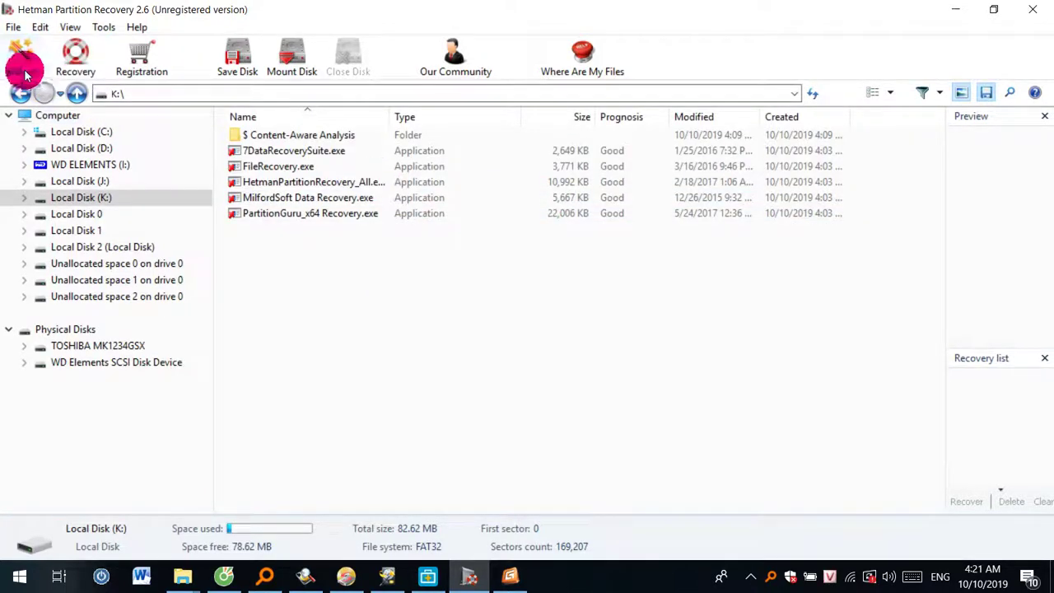
pyautogui.click(21, 94)
pyautogui.rightClick(517, 209)
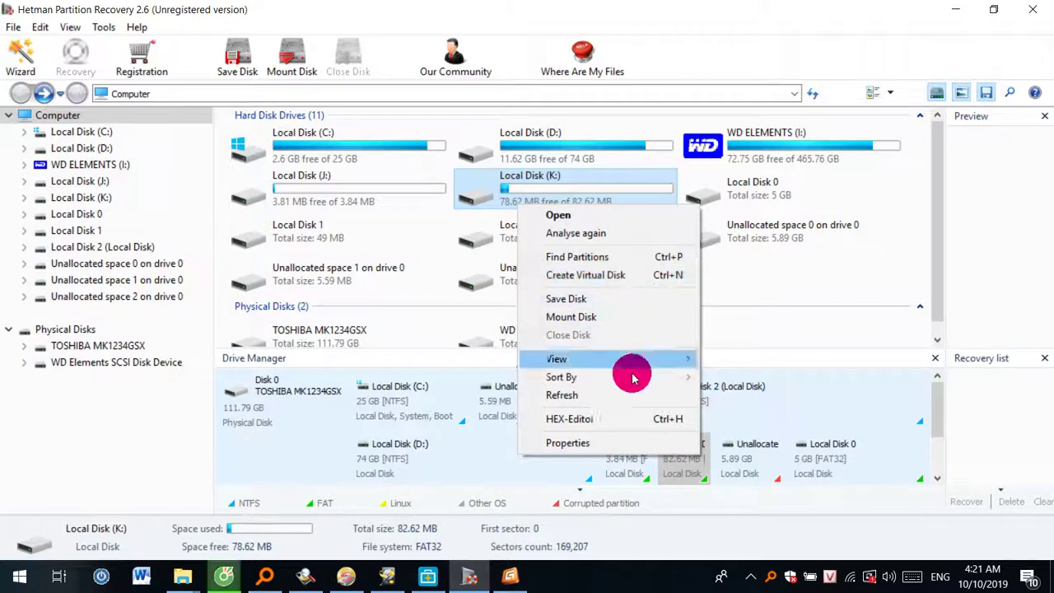
pyautogui.click(485, 230)
pyautogui.click(505, 204)
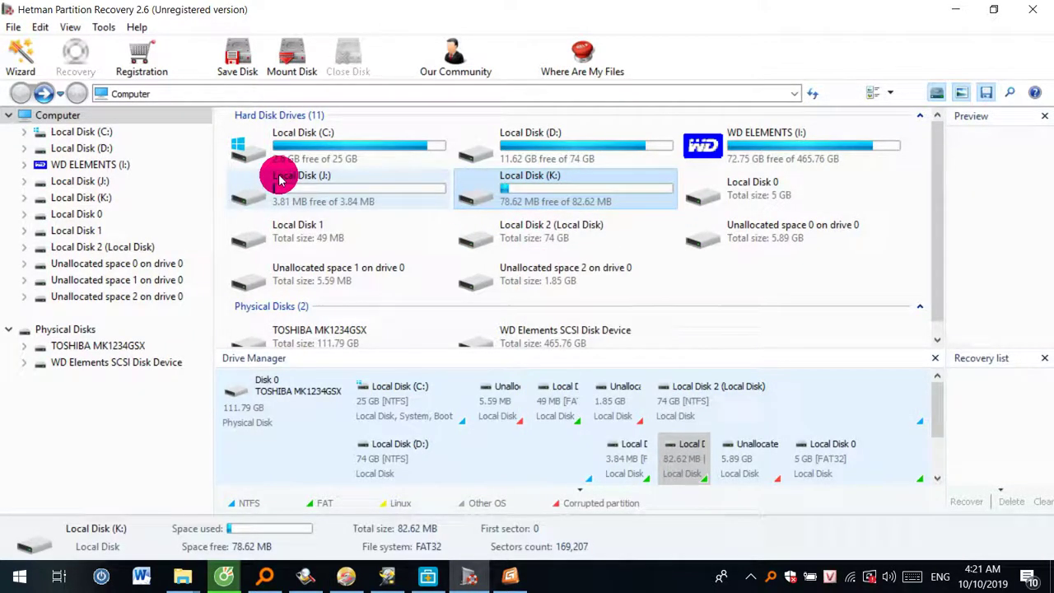
# - Close Hetman Partition Recovery, then bring up PartitionGuru's J: results and minimize them
pyautogui.click(1036, 18)
pyautogui.click(563, 344)
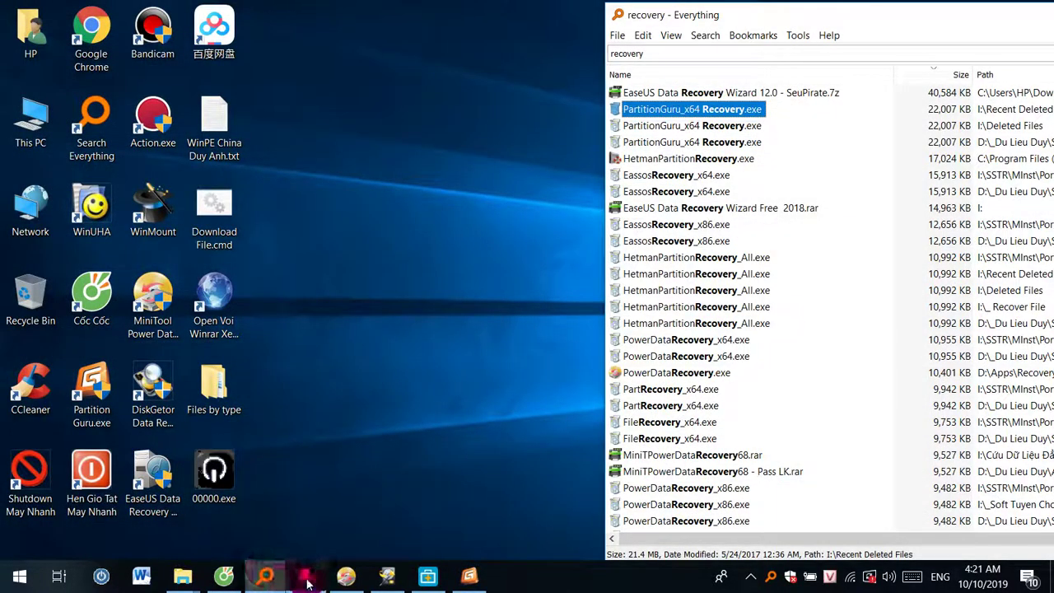
pyautogui.click(419, 357)
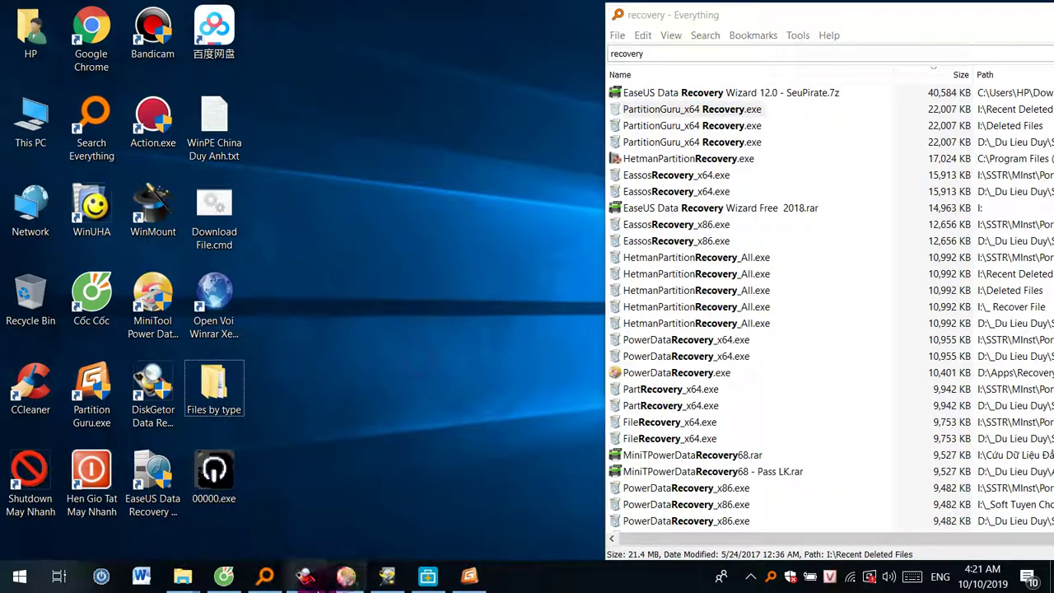
pyautogui.click(427, 581)
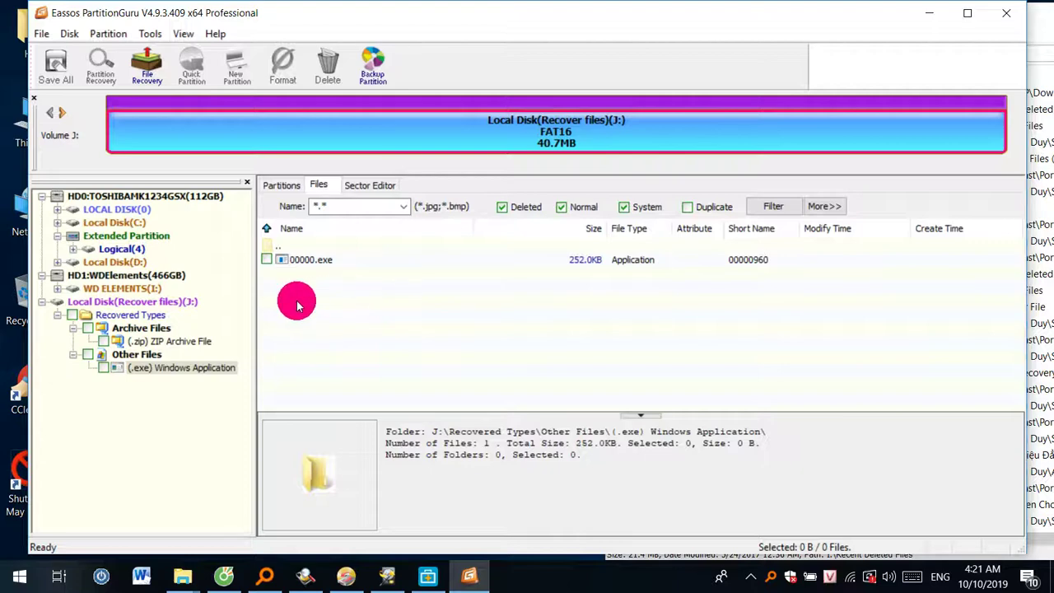
pyautogui.click(929, 12)
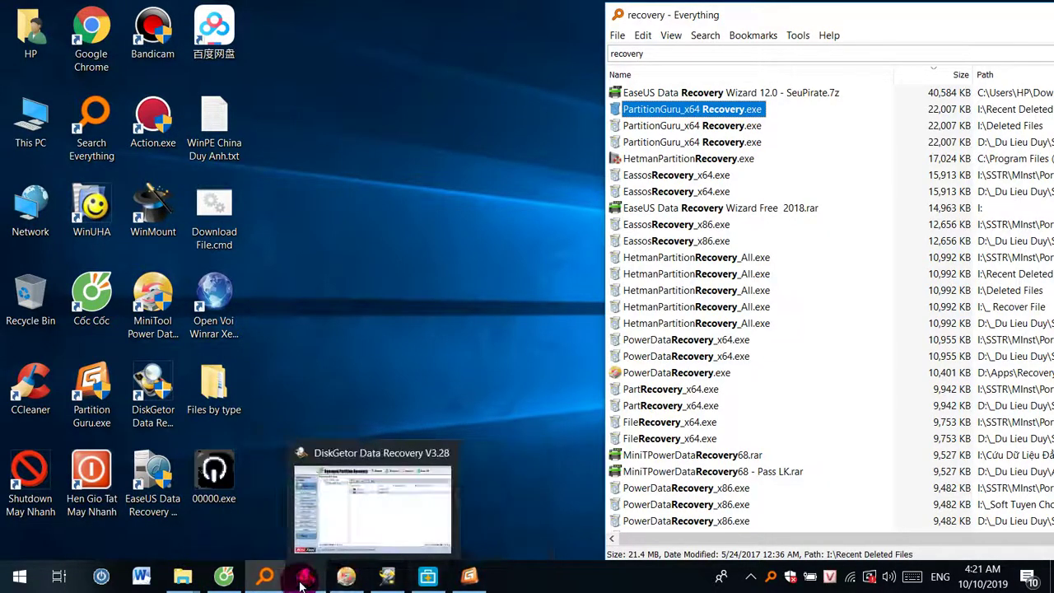
# - Switch to DiskGetor Data Recovery and leave the finished export for a rescan from the recovery mode selection
pyautogui.click(327, 550)
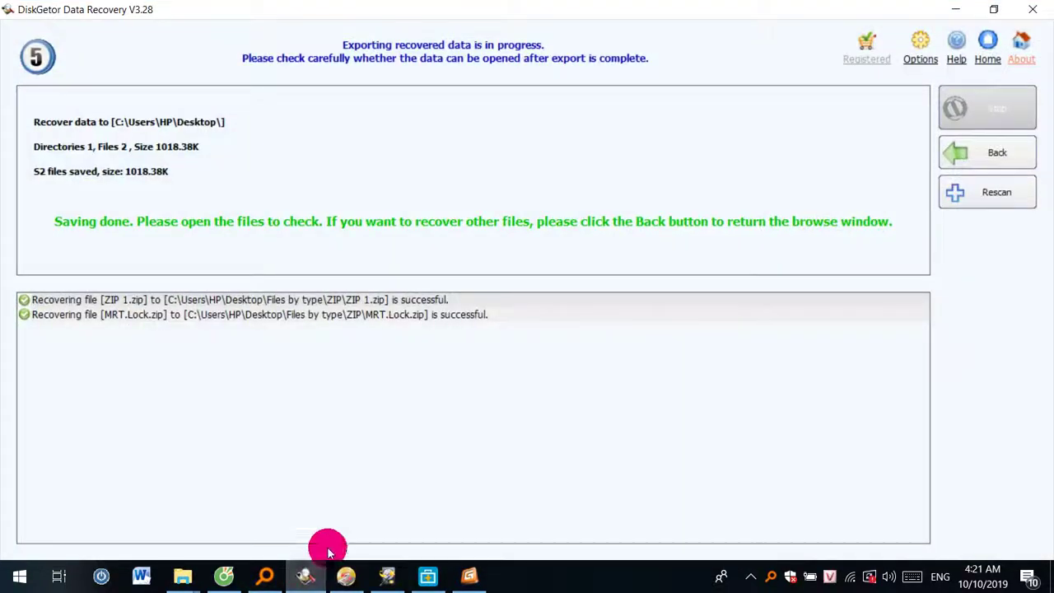
pyautogui.click(996, 192)
pyautogui.click(521, 324)
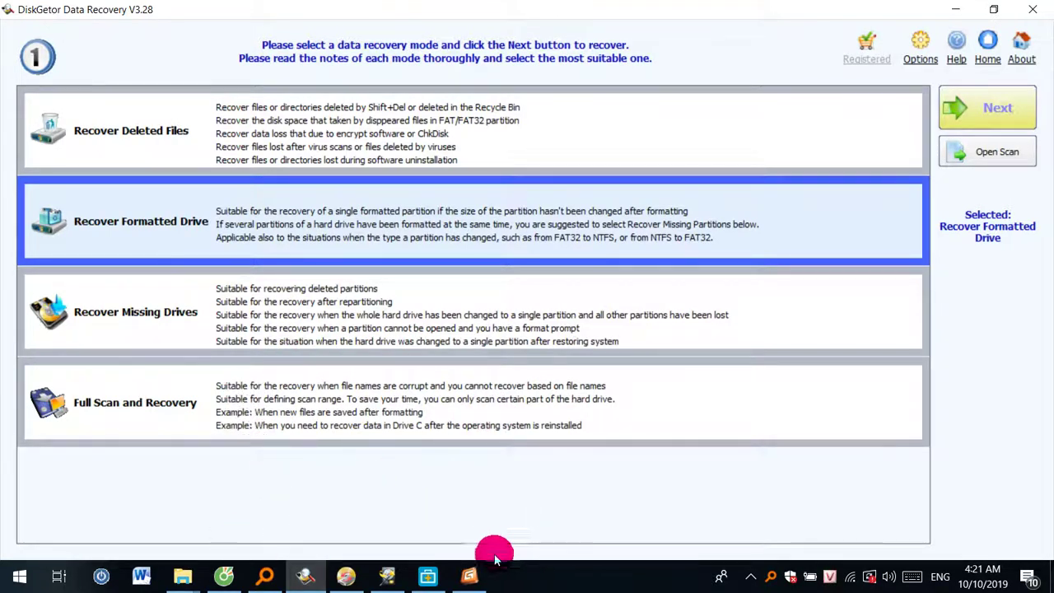
# - Switch to PartitionGuru to review the 00000.exe entry recovered from J:, then minimize it back to DiskGetor
pyautogui.moveTo(478, 574)
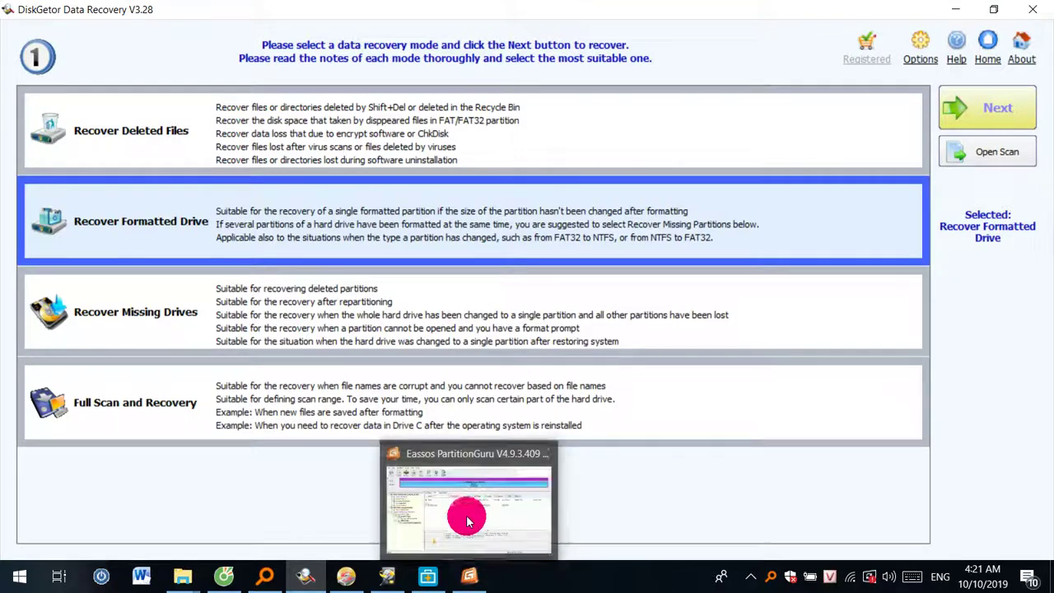
pyautogui.click(476, 578)
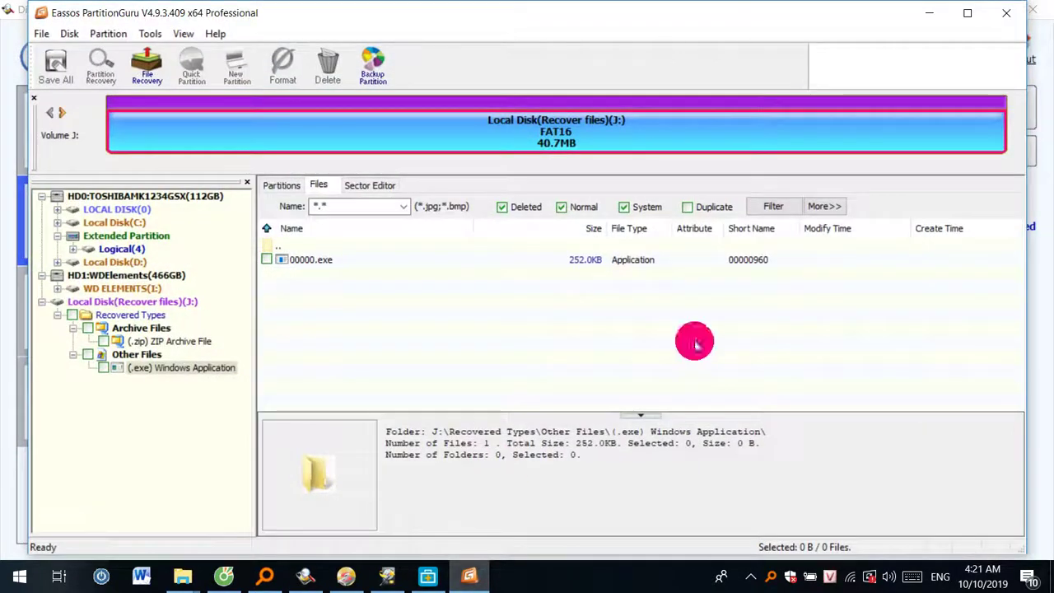
pyautogui.click(930, 13)
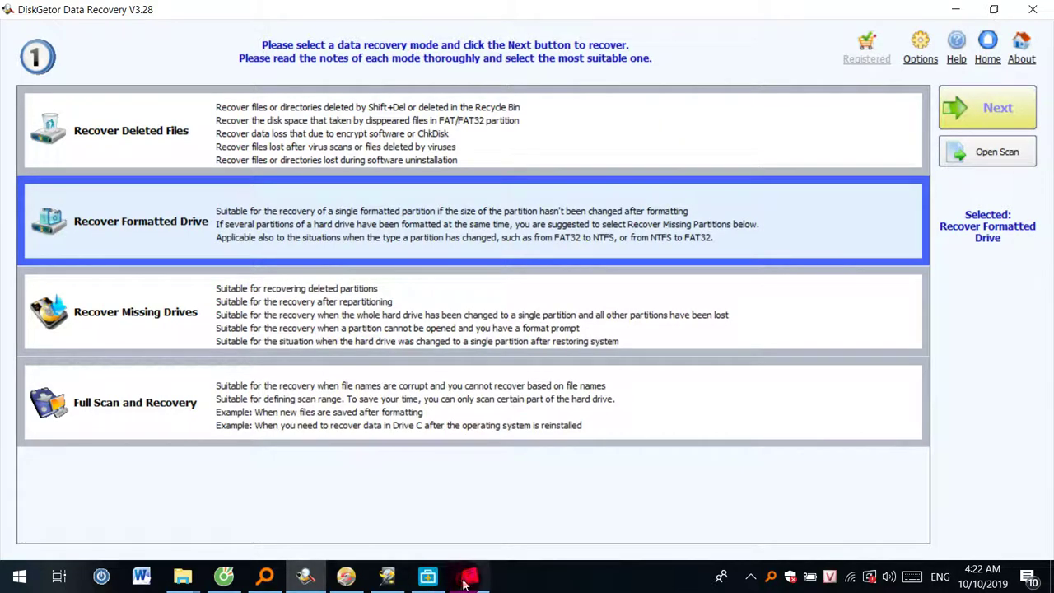
pyautogui.click(471, 577)
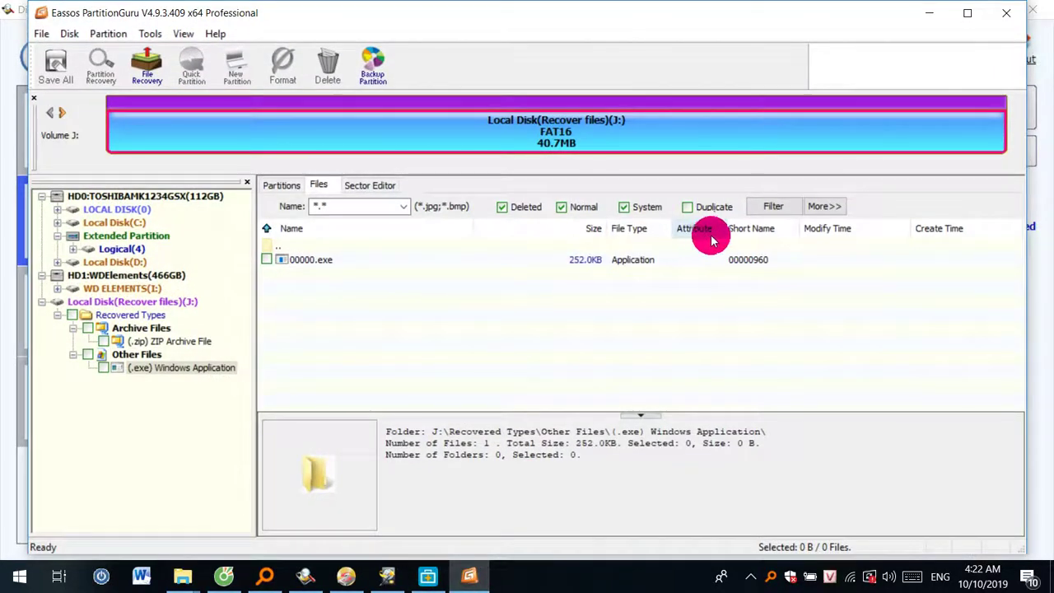
pyautogui.click(929, 12)
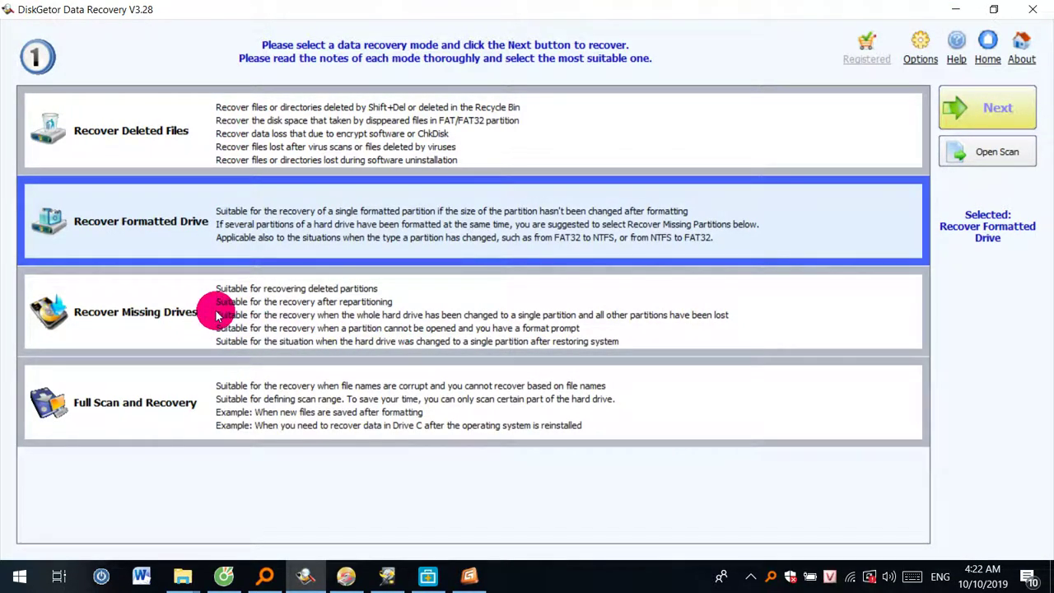
# - Start a Recover Formatted Drive scan on the 40.66M FAT drive J:
pyautogui.click(214, 139)
pyautogui.click(198, 237)
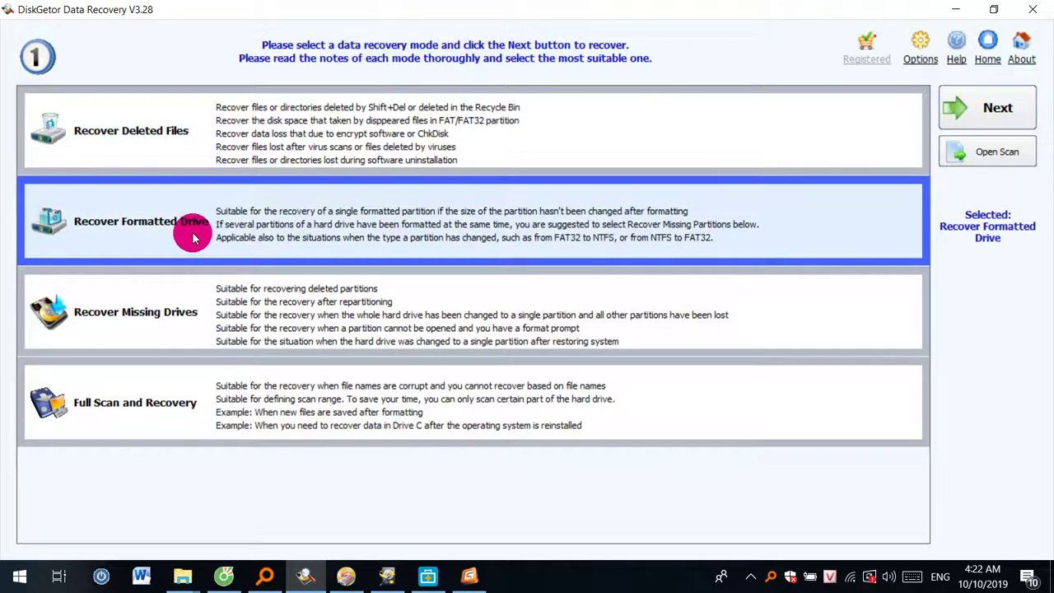
pyautogui.doubleClick(193, 238)
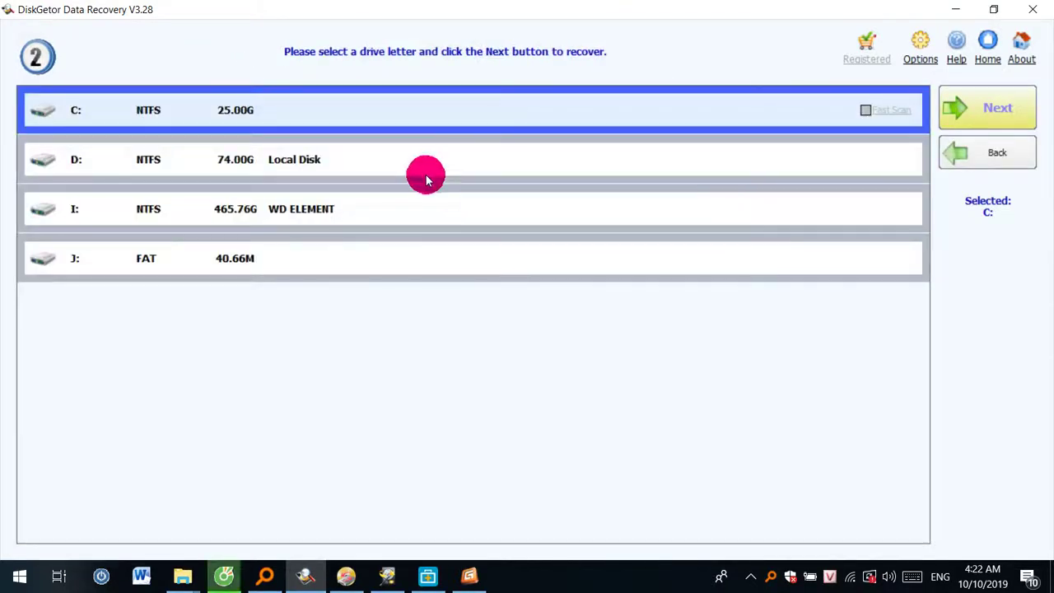
pyautogui.click(194, 271)
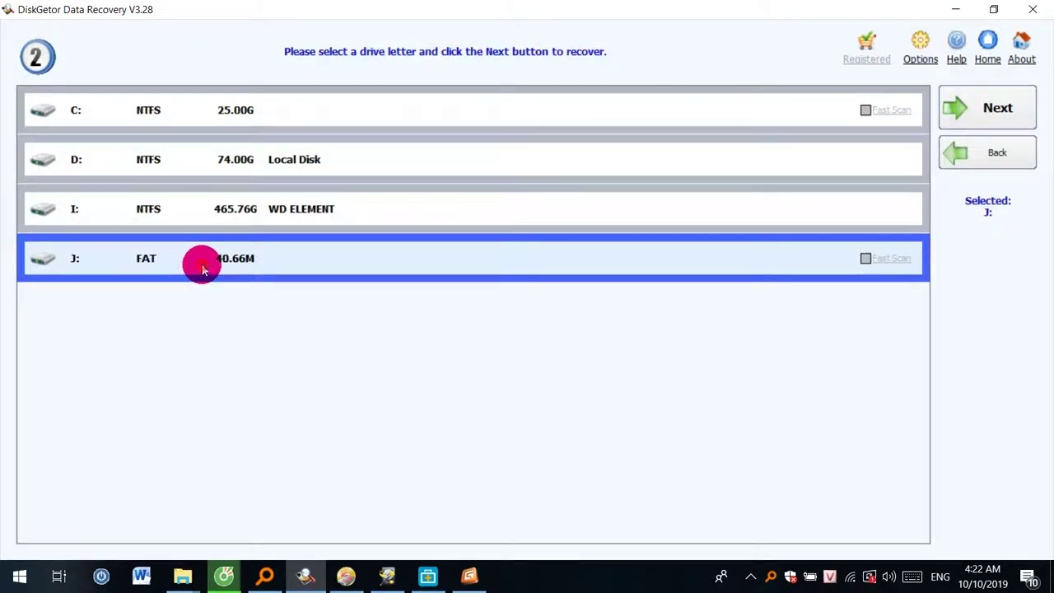
pyautogui.doubleClick(202, 264)
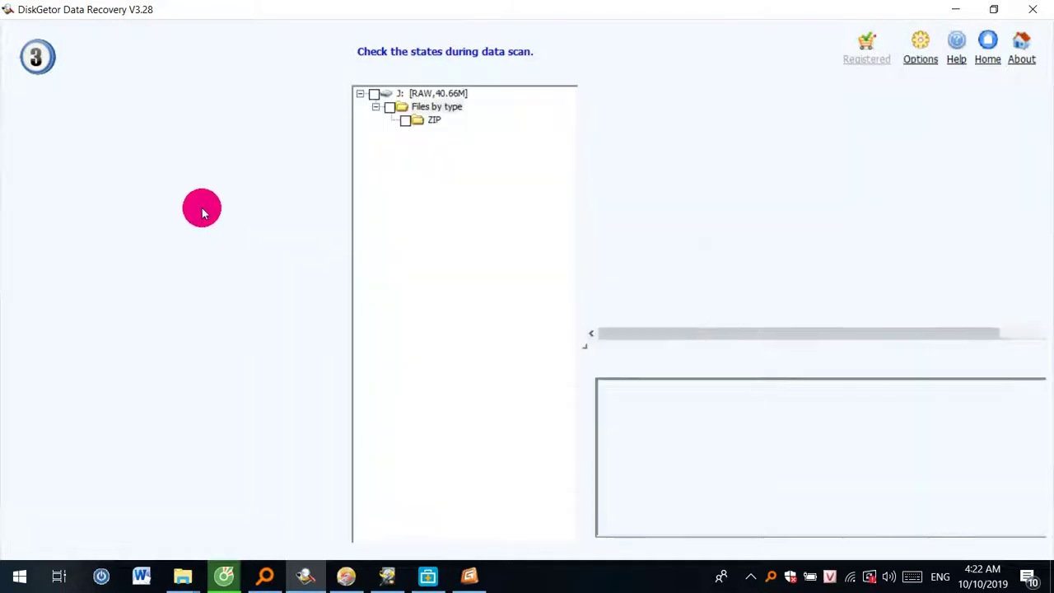
# - Review the J: scan results by type down to the ZIP folder, then exit DiskGetor without saving the scan
pyautogui.click(94, 94)
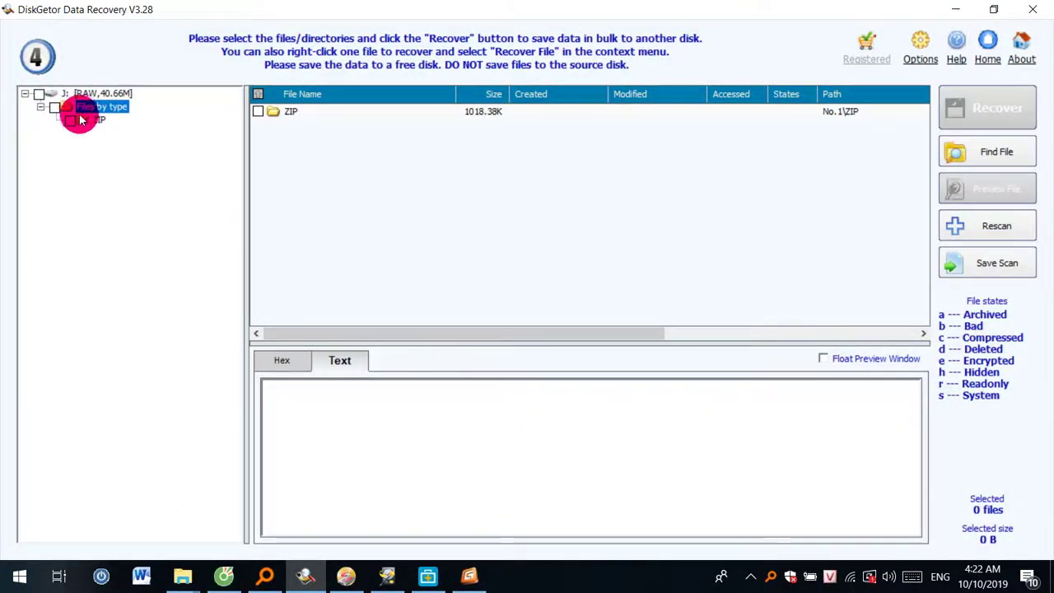
pyautogui.click(82, 120)
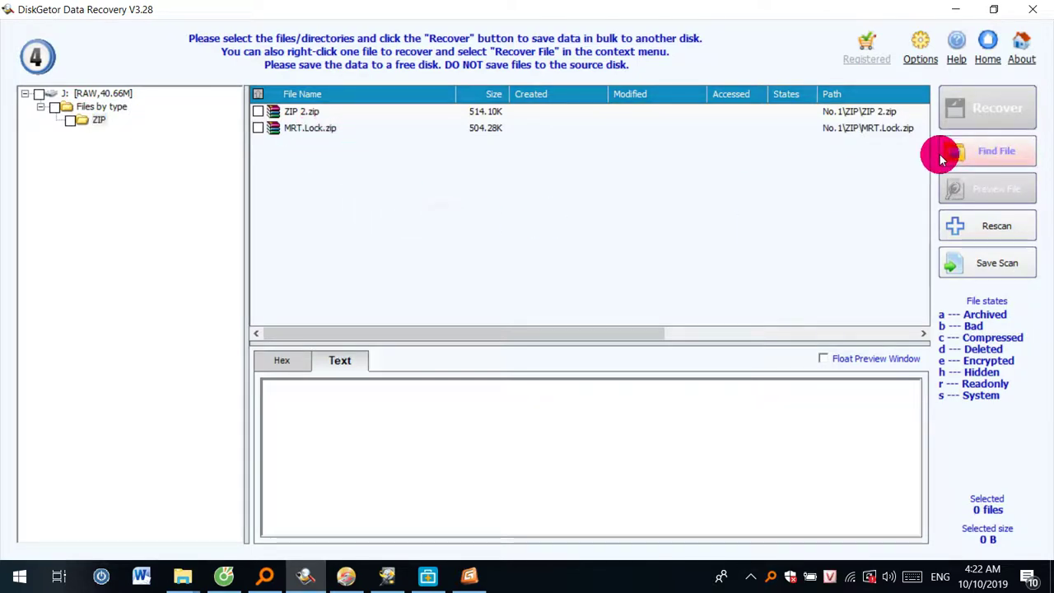
pyautogui.click(1031, 10)
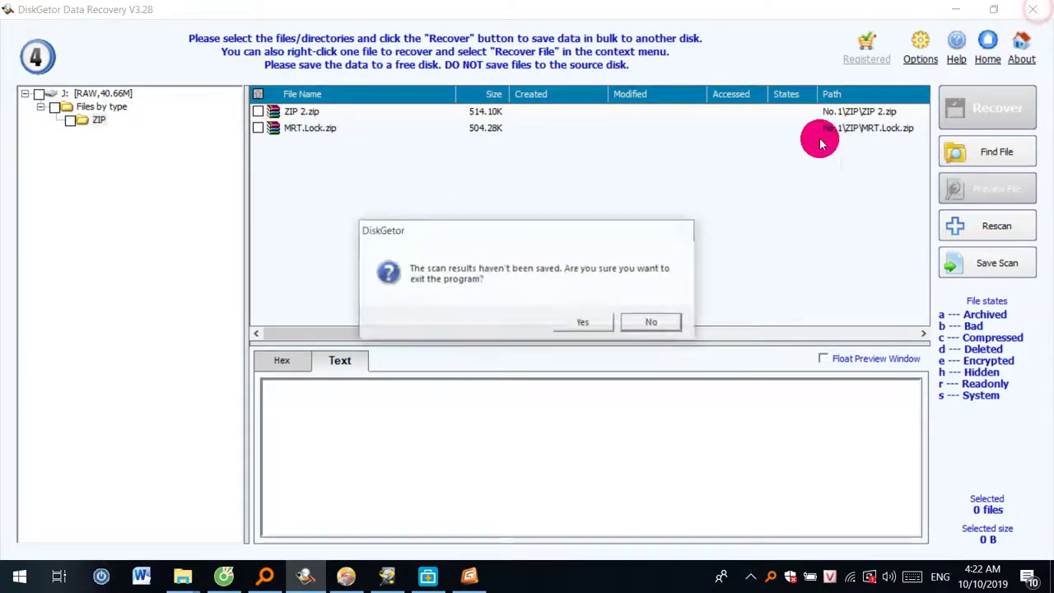
pyautogui.click(598, 324)
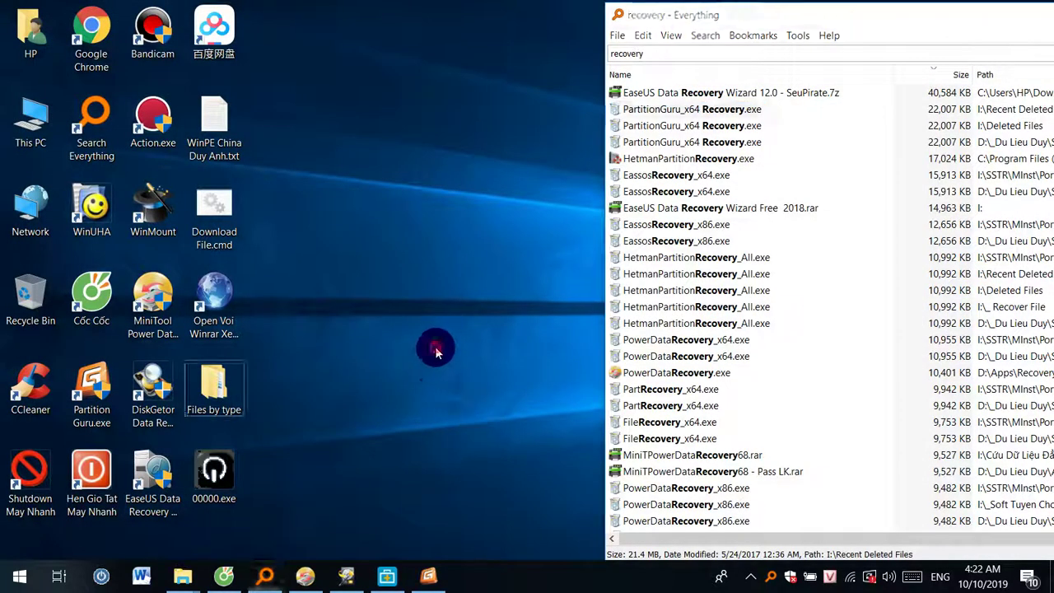
# - Test-run the recovered 00000.exe from the desktop and exit it
pyautogui.doubleClick(229, 477)
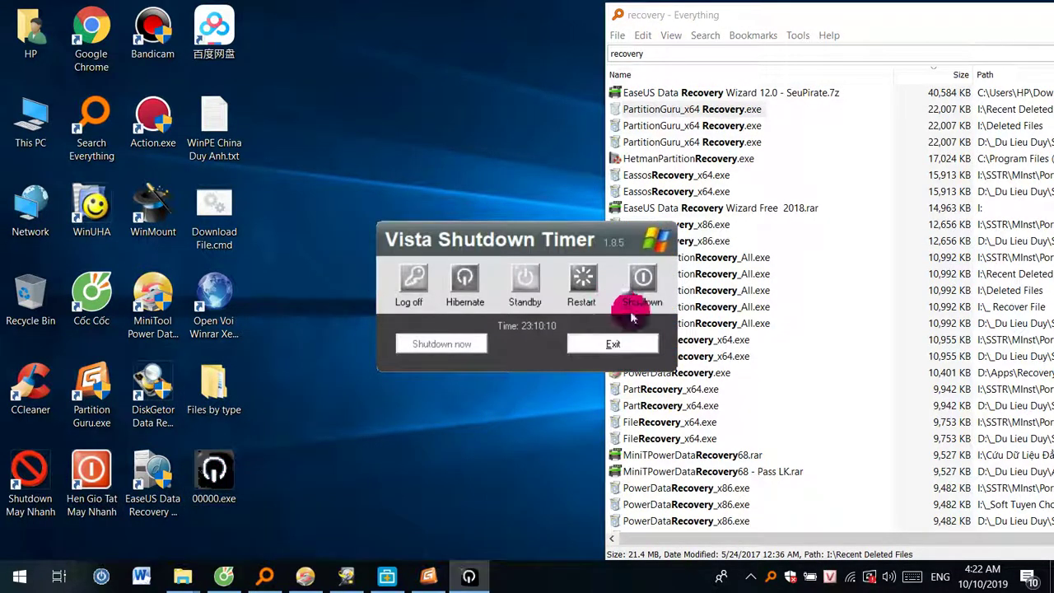
pyautogui.click(611, 344)
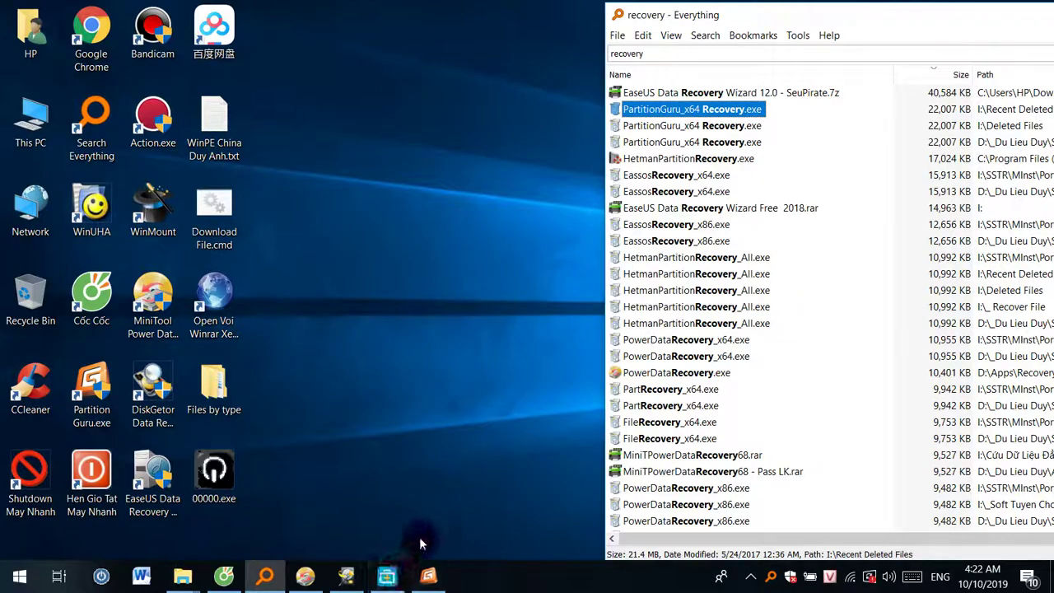
# - Close PartitionGuru and the Everything search window, and select 00000.exe on the desktop
pyautogui.click(428, 575)
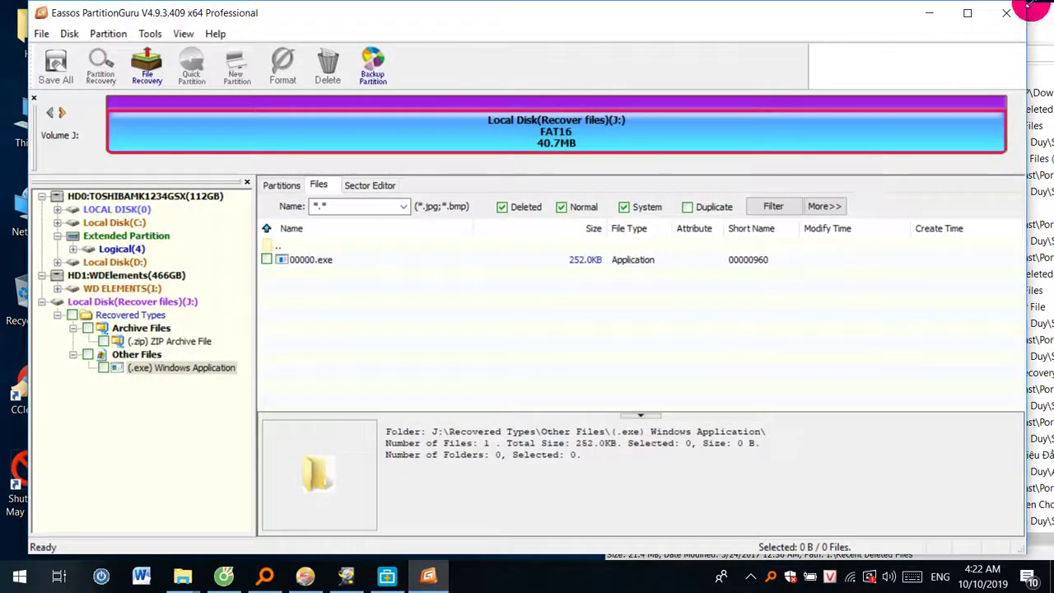
pyautogui.click(1006, 17)
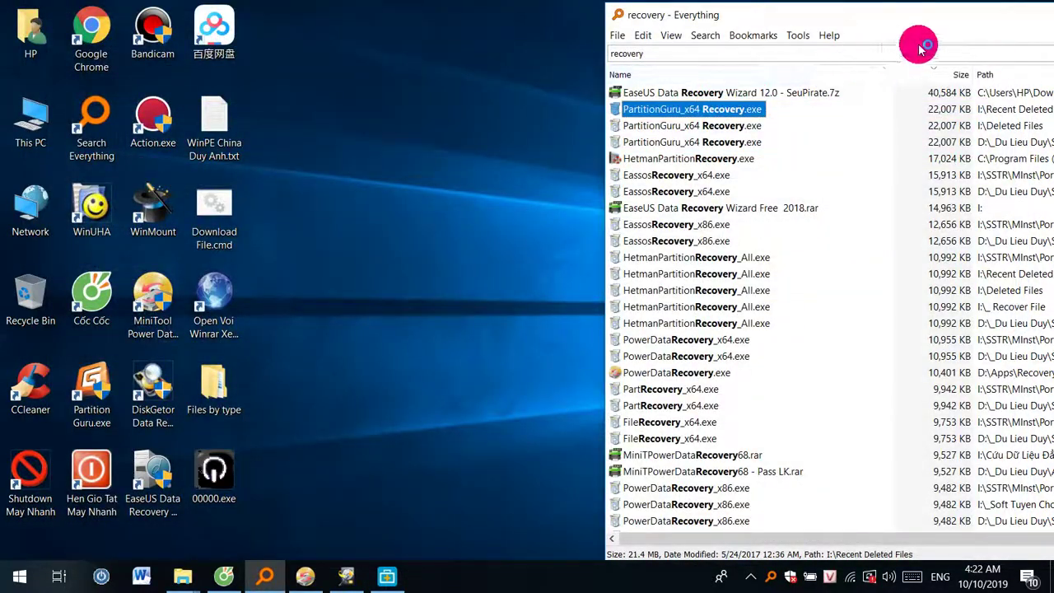
pyautogui.moveTo(895, 34); pyautogui.dragTo(452, 177)
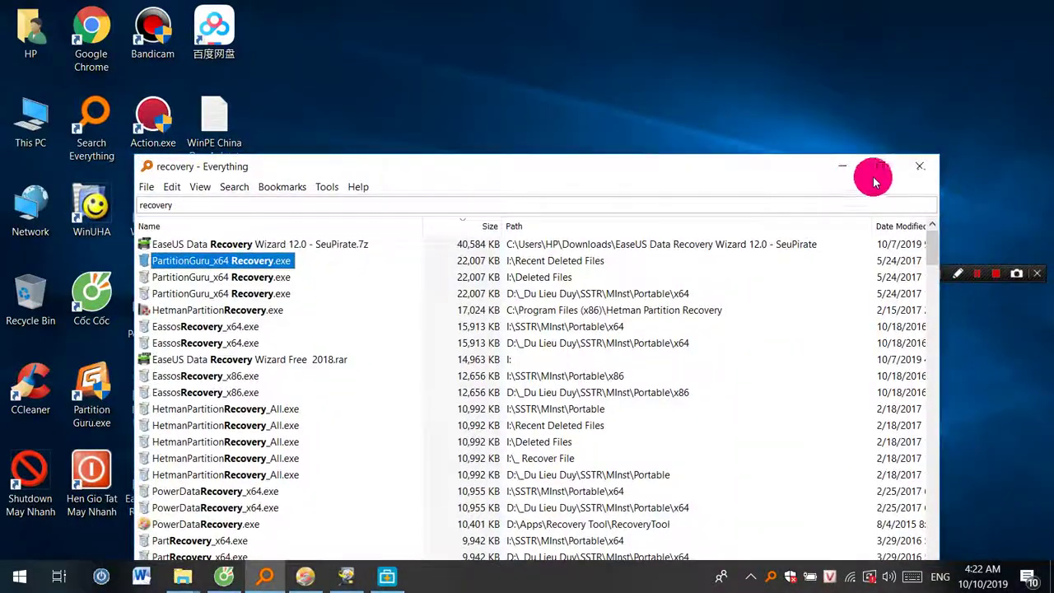
pyautogui.click(917, 164)
pyautogui.click(564, 323)
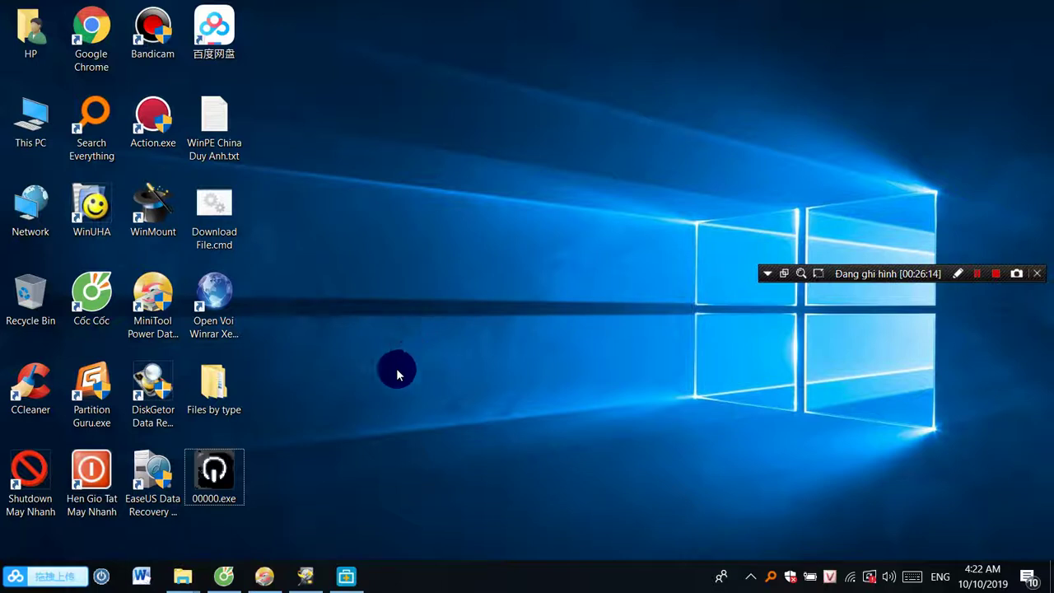
pyautogui.click(211, 491)
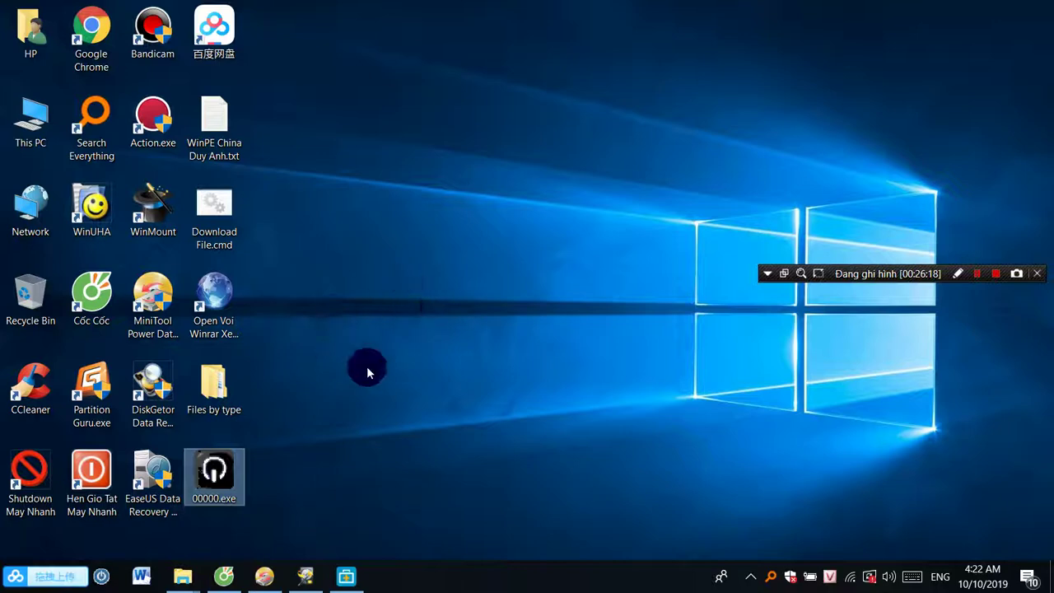
# - Switch to the Videos folder in File Explorer and inspect the container files chrome_child.dll and ThuThuatAnFile.exe
pyautogui.click(188, 574)
pyautogui.click(256, 524)
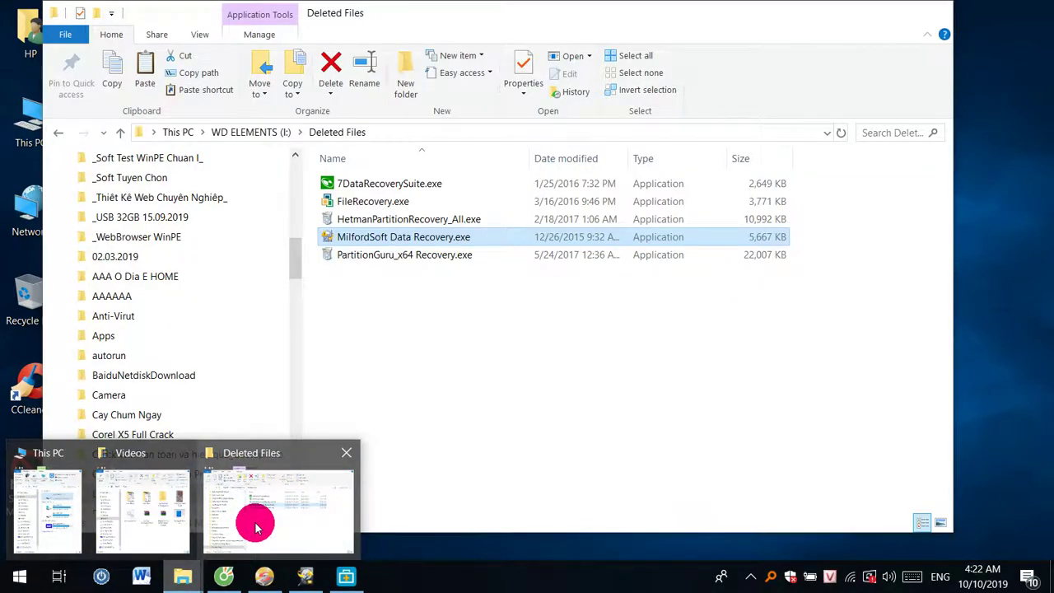
pyautogui.click(115, 523)
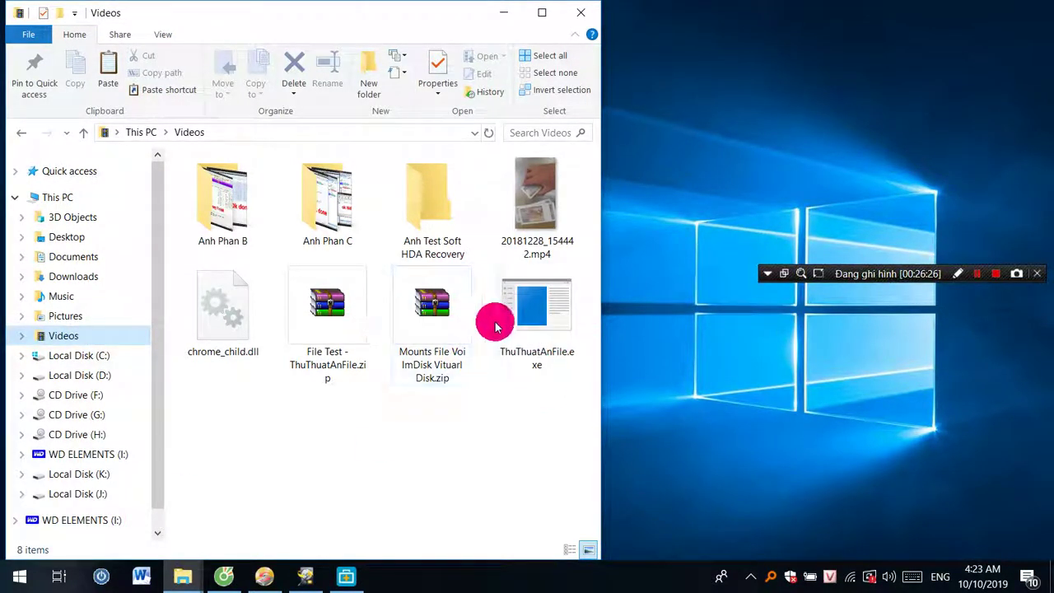
pyautogui.click(552, 323)
pyautogui.click(247, 339)
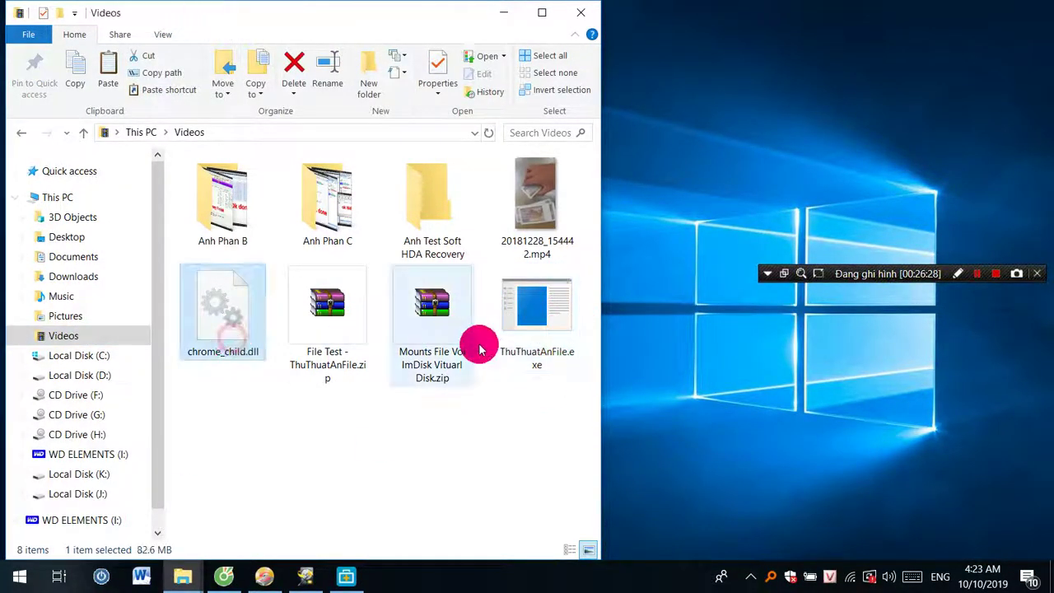
pyautogui.click(539, 332)
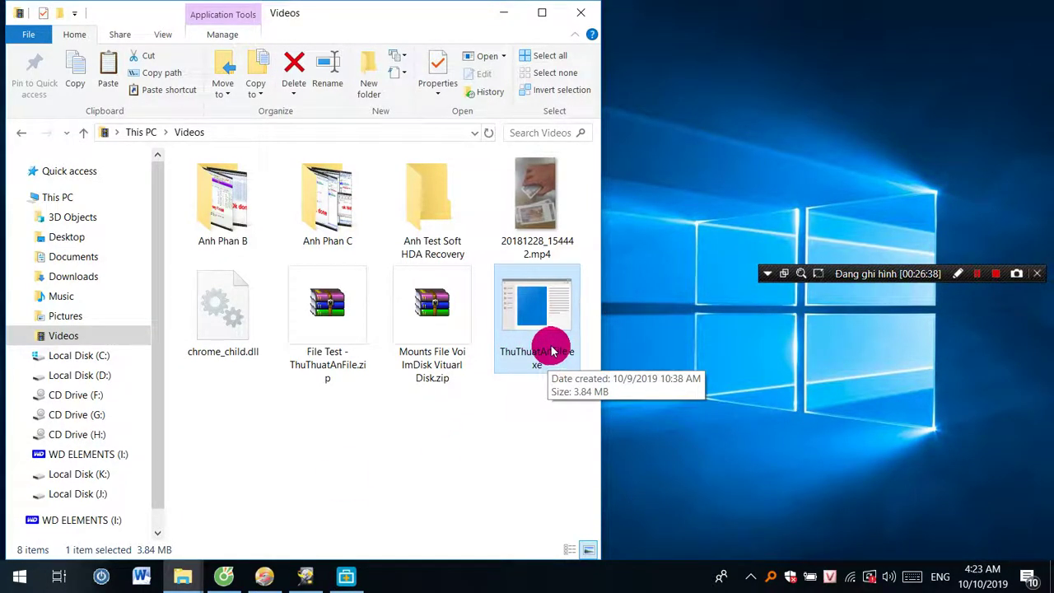
pyautogui.click(506, 422)
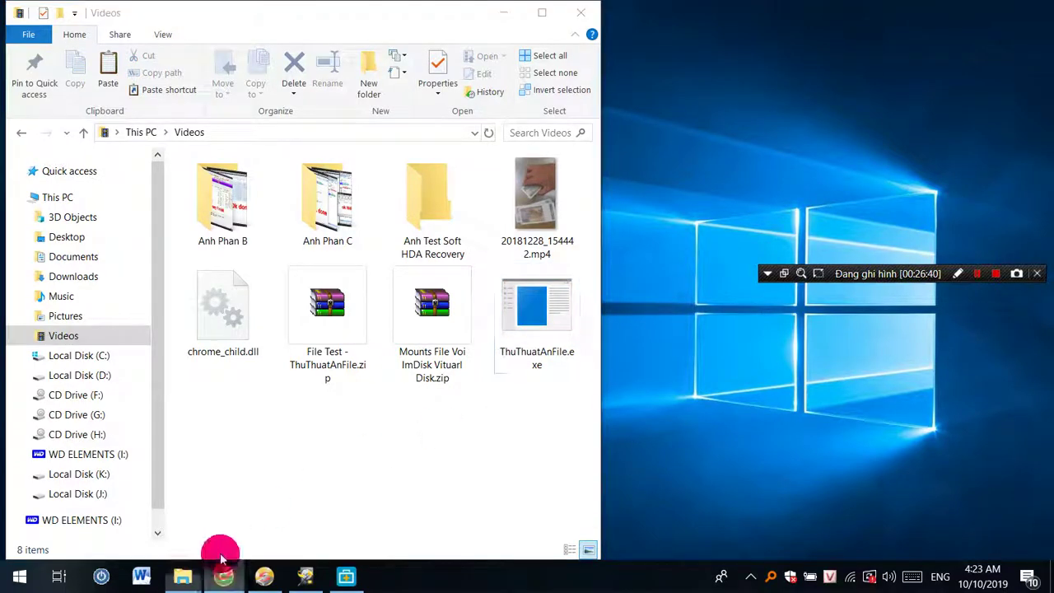
# - Switch to the bit.ly/hideall post in Cốc Cốc and highlight its paragraphs on files as data containers and NTFS/FAT partitions
pyautogui.click(223, 572)
pyautogui.click(750, 18)
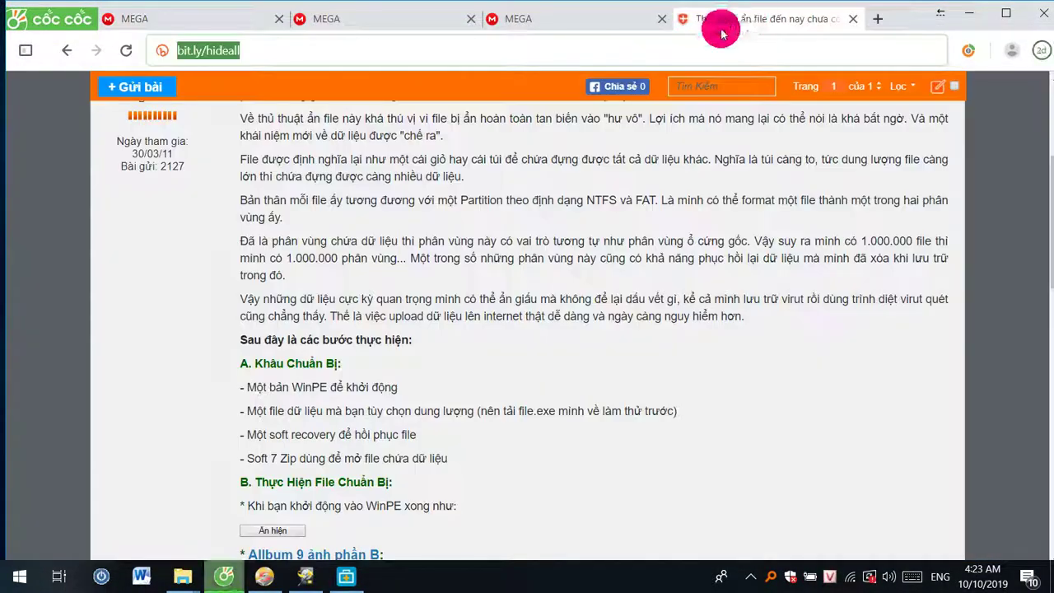
pyautogui.scroll(1, 615, 338)
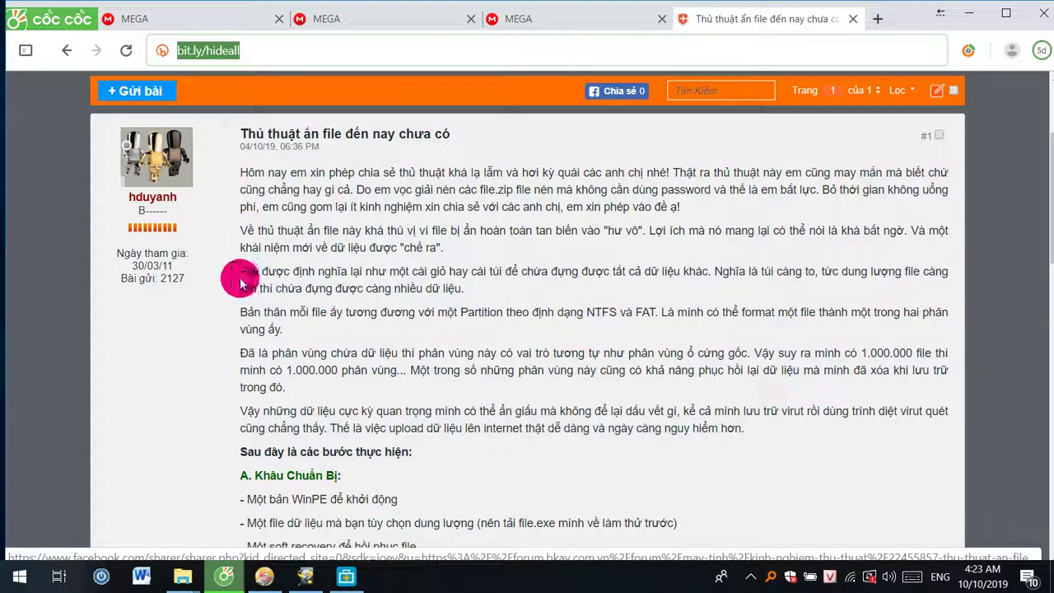
pyautogui.moveTo(240, 272); pyautogui.dragTo(492, 292)
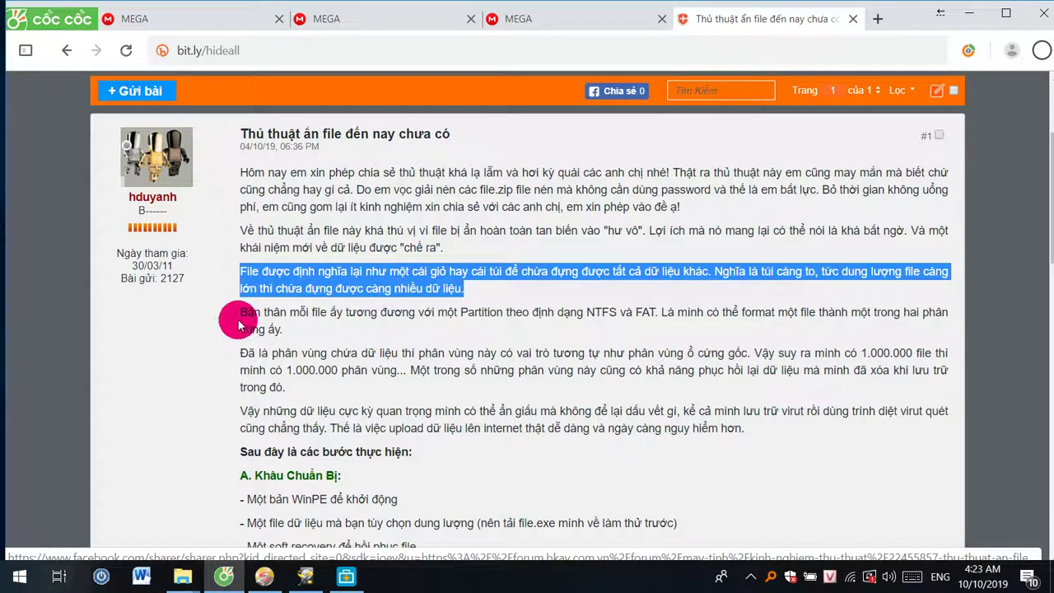
pyautogui.moveTo(239, 313); pyautogui.dragTo(294, 337)
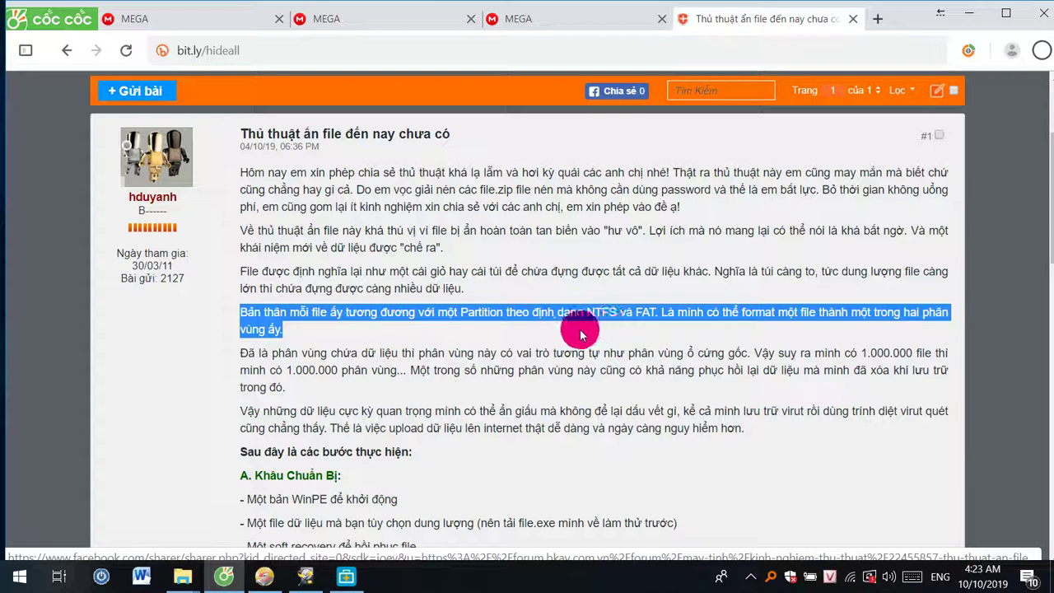
pyautogui.click(593, 314)
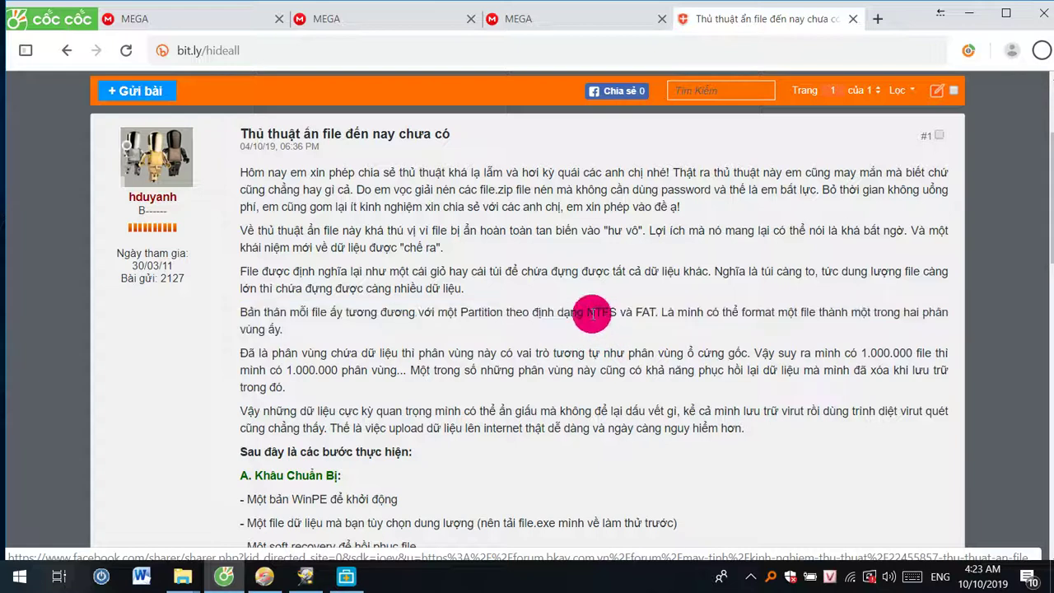
pyautogui.moveTo(590, 313); pyautogui.dragTo(642, 315)
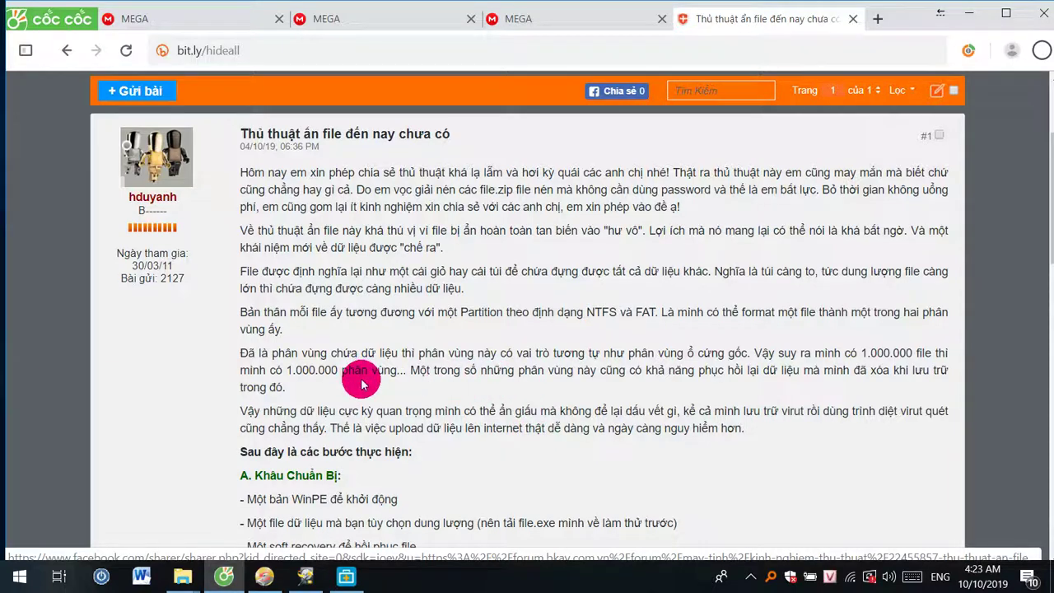
# - Go through the post down to section D on limitations and highlight the start of its first point about the operating environment
pyautogui.scroll(-1, 362, 381)
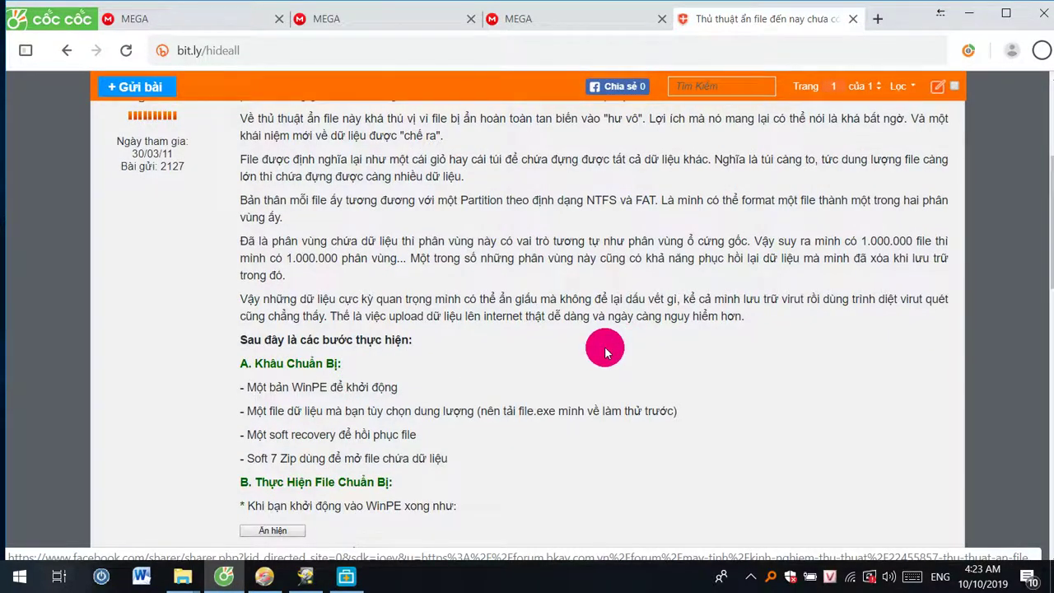
pyautogui.scroll(-1, 604, 349)
pyautogui.scroll(-1, 604, 351)
pyautogui.scroll(-1, 605, 350)
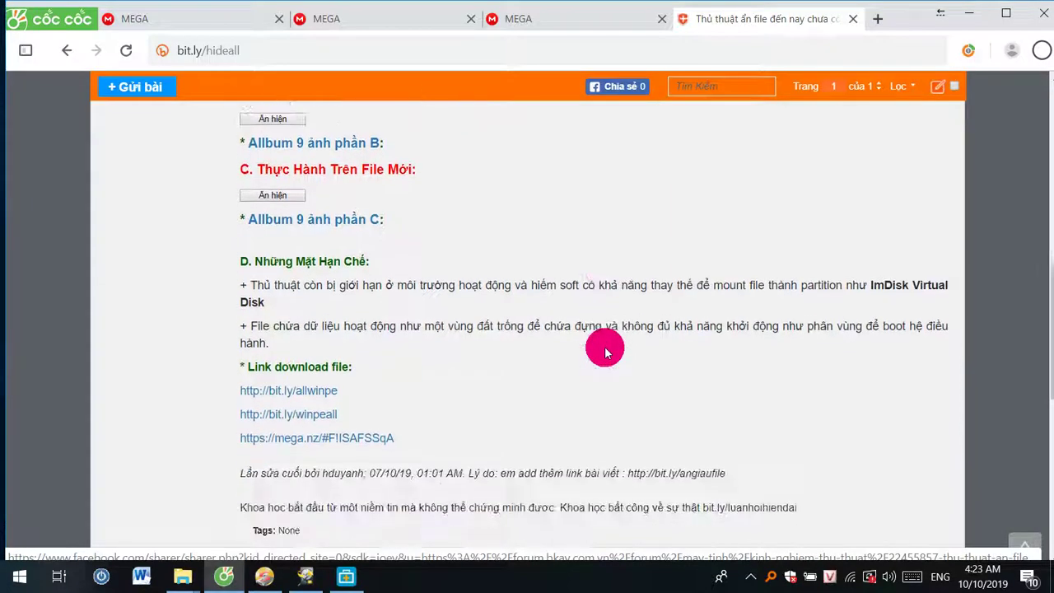
pyautogui.scroll(1, 605, 350)
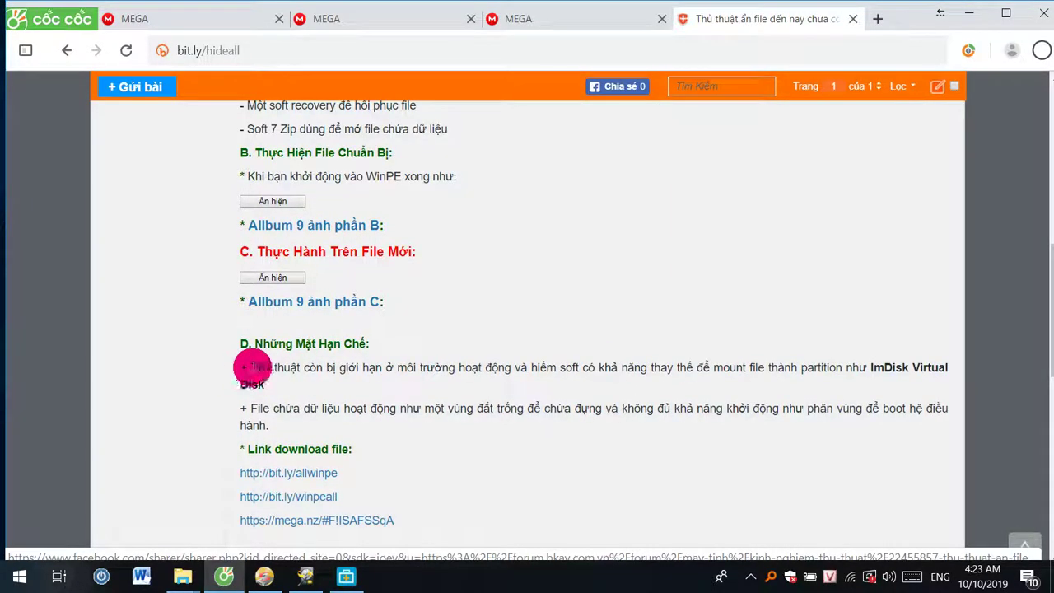
pyautogui.moveTo(252, 367); pyautogui.dragTo(534, 365)
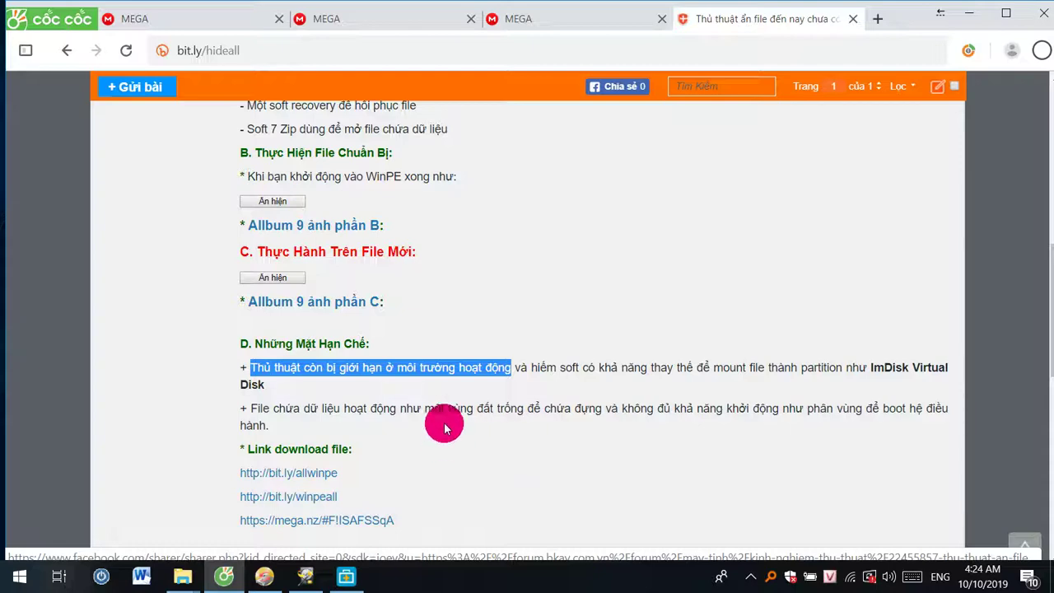
# - Check the ImDisk Virtual Disk Setup Windows Full.exe entry in the MEGA folder _Thu Thuat An File - Super Hide File, and return to the bit.ly/hideall post
pyautogui.click(235, 15)
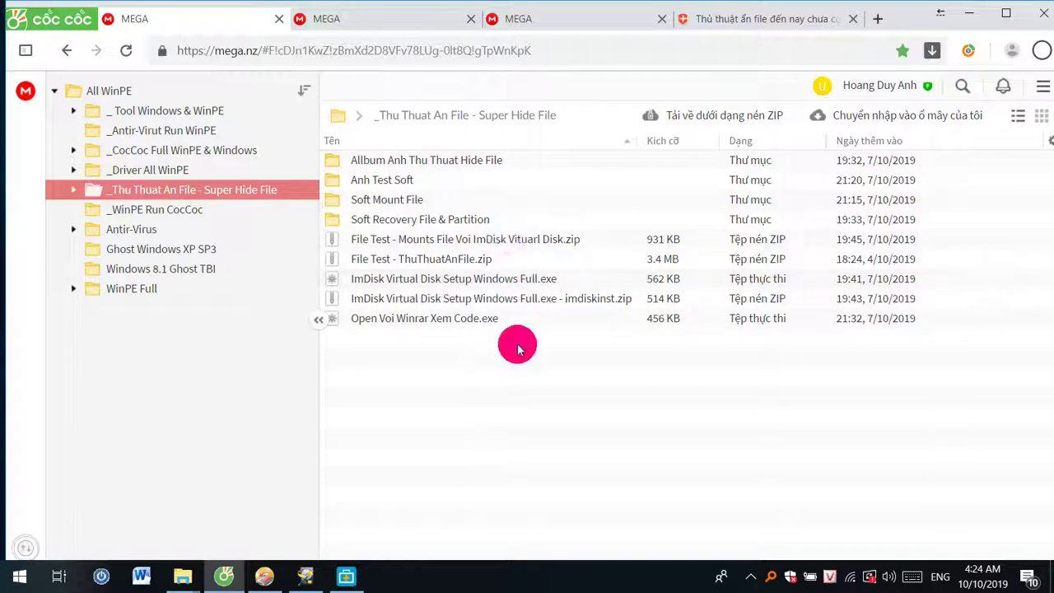
pyautogui.click(708, 284)
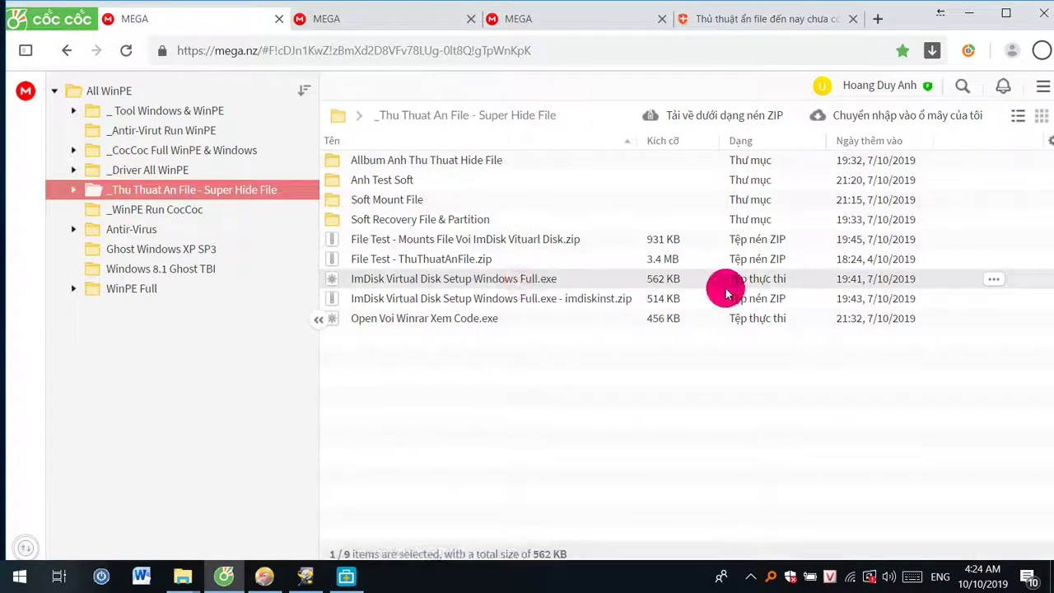
pyautogui.click(731, 15)
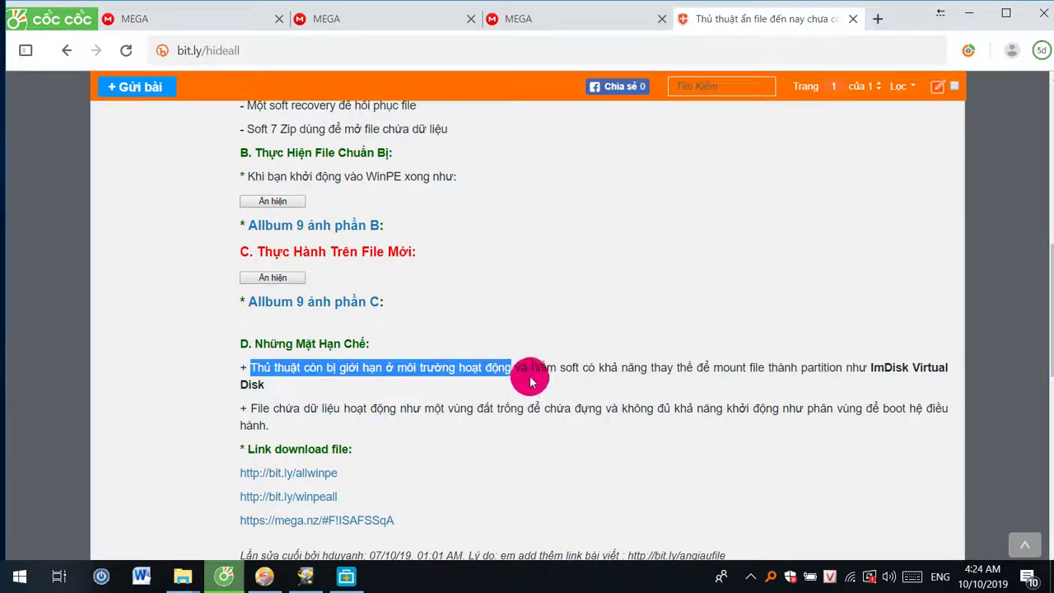
# - Highlight the rest of section D's first limitation about scarce alternative mounting software, and highlight the name ImDisk Virtual Disk
pyautogui.moveTo(531, 367); pyautogui.dragTo(581, 382)
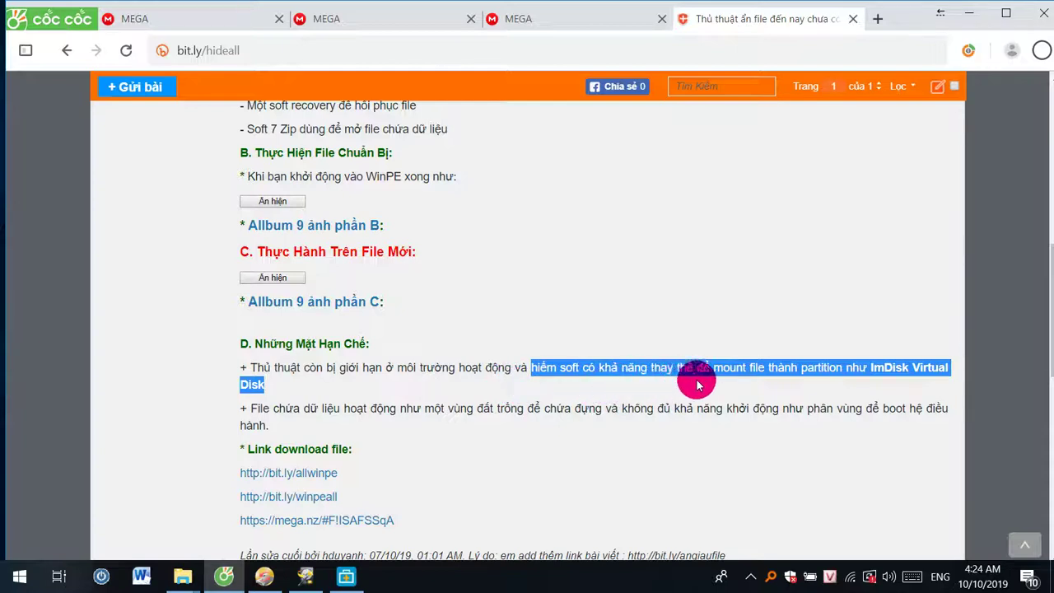
pyautogui.click(801, 387)
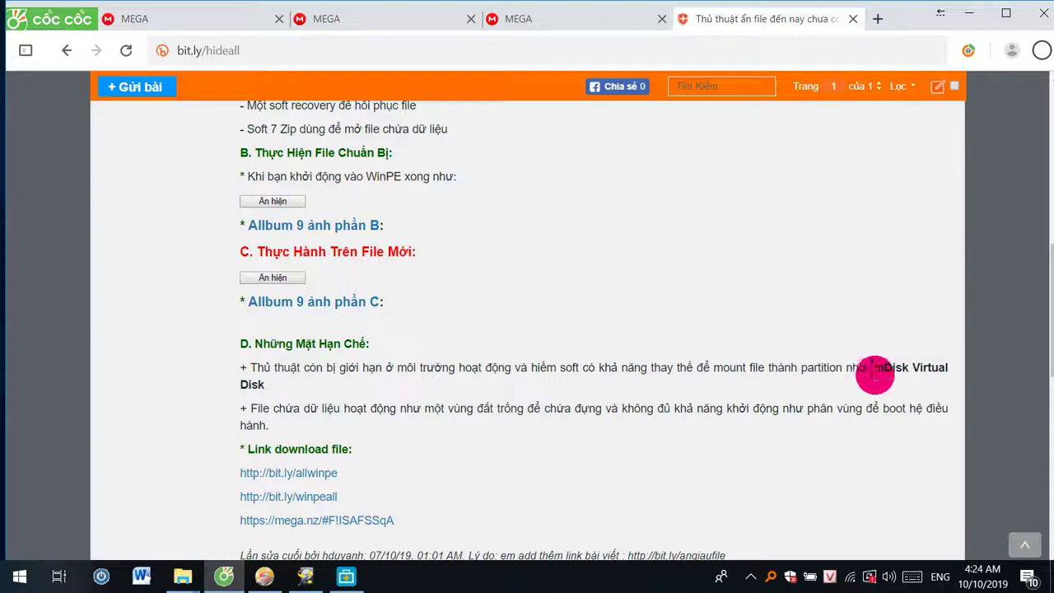
pyautogui.moveTo(875, 375); pyautogui.dragTo(417, 392)
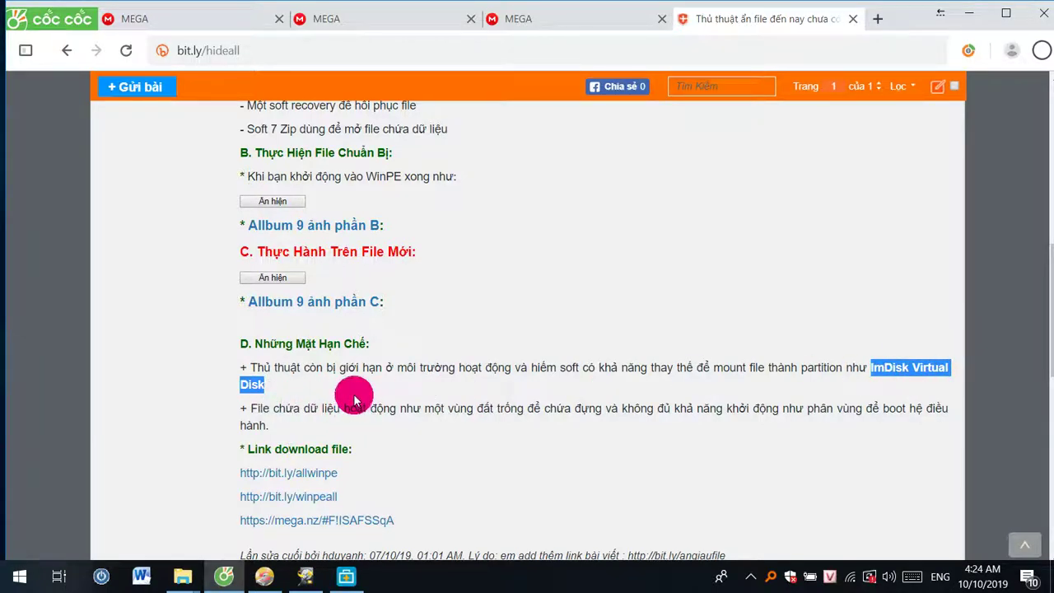
pyautogui.click(240, 401)
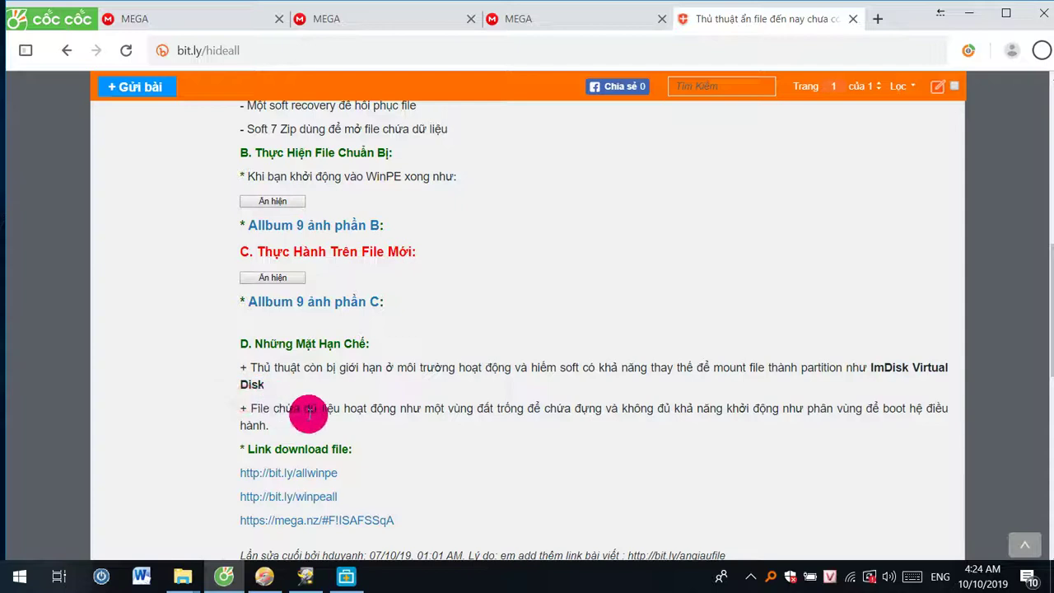